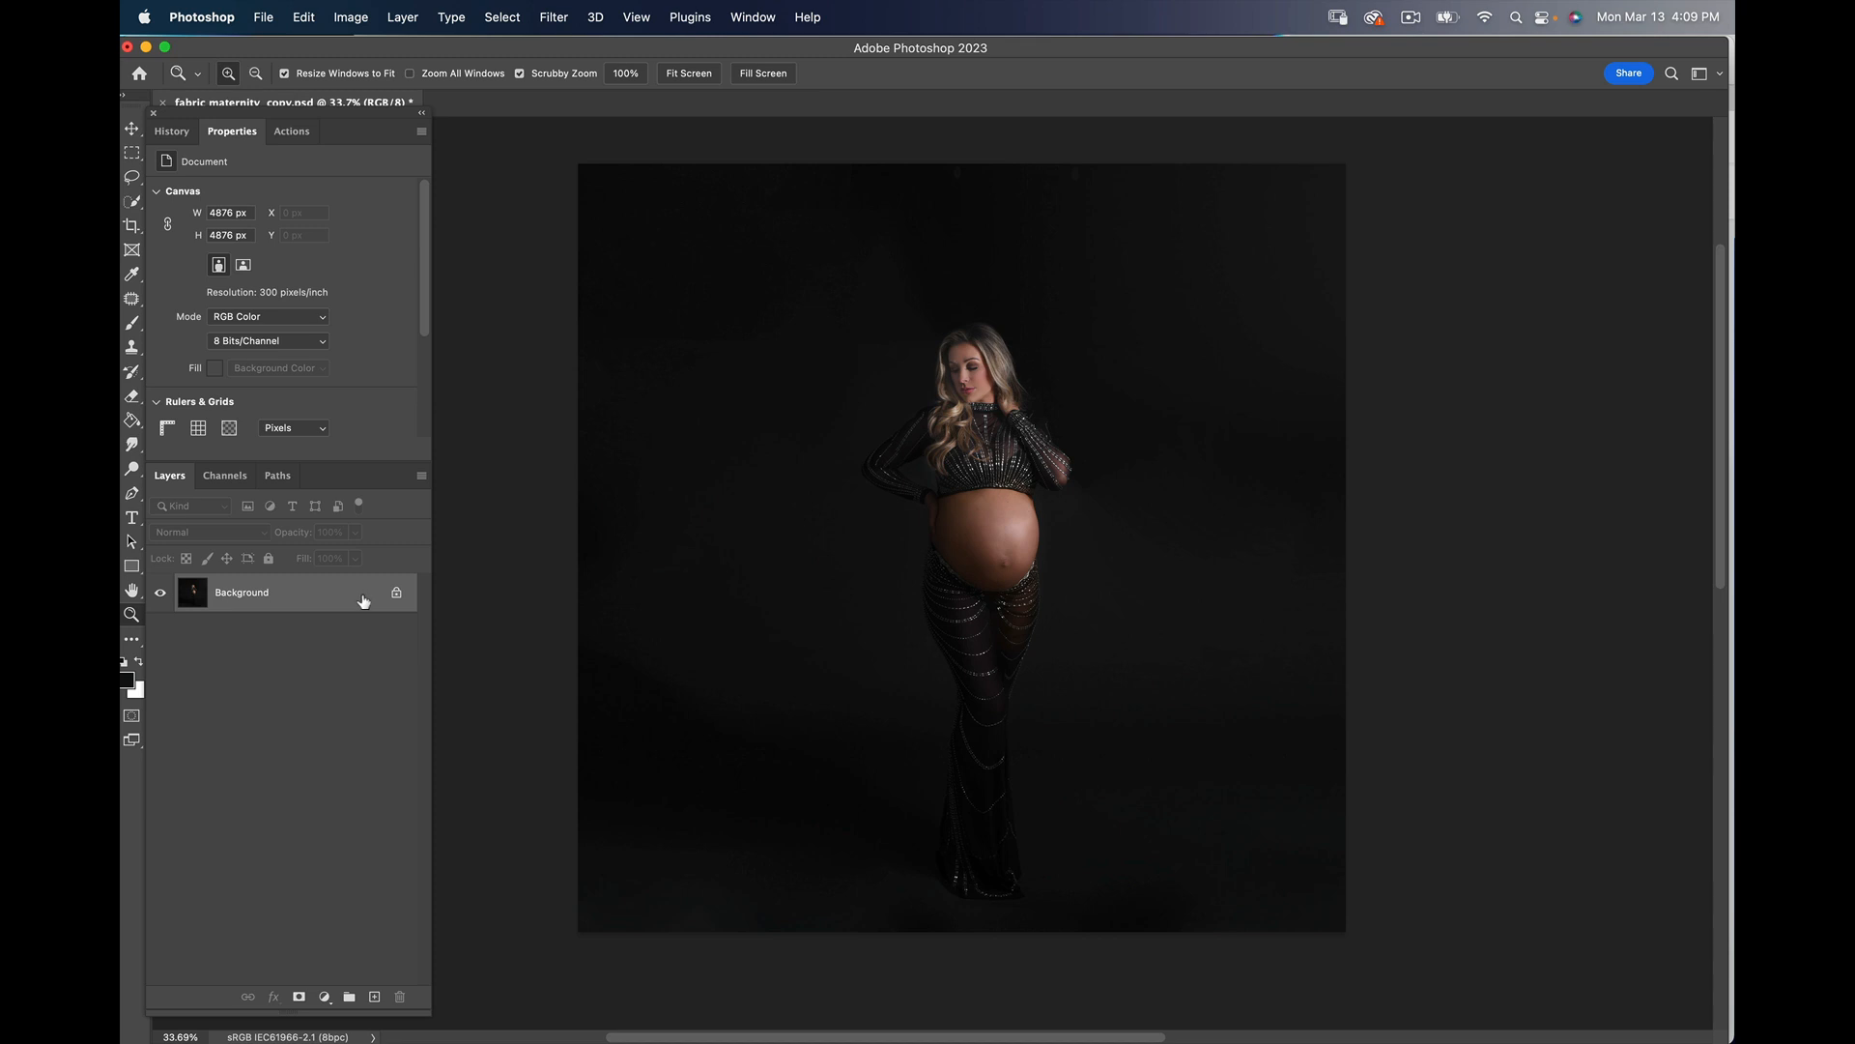
Step: Duplicate the Background layer and select the woman in the copy with Select Subject
left_click_drag(362, 601, 376, 996)
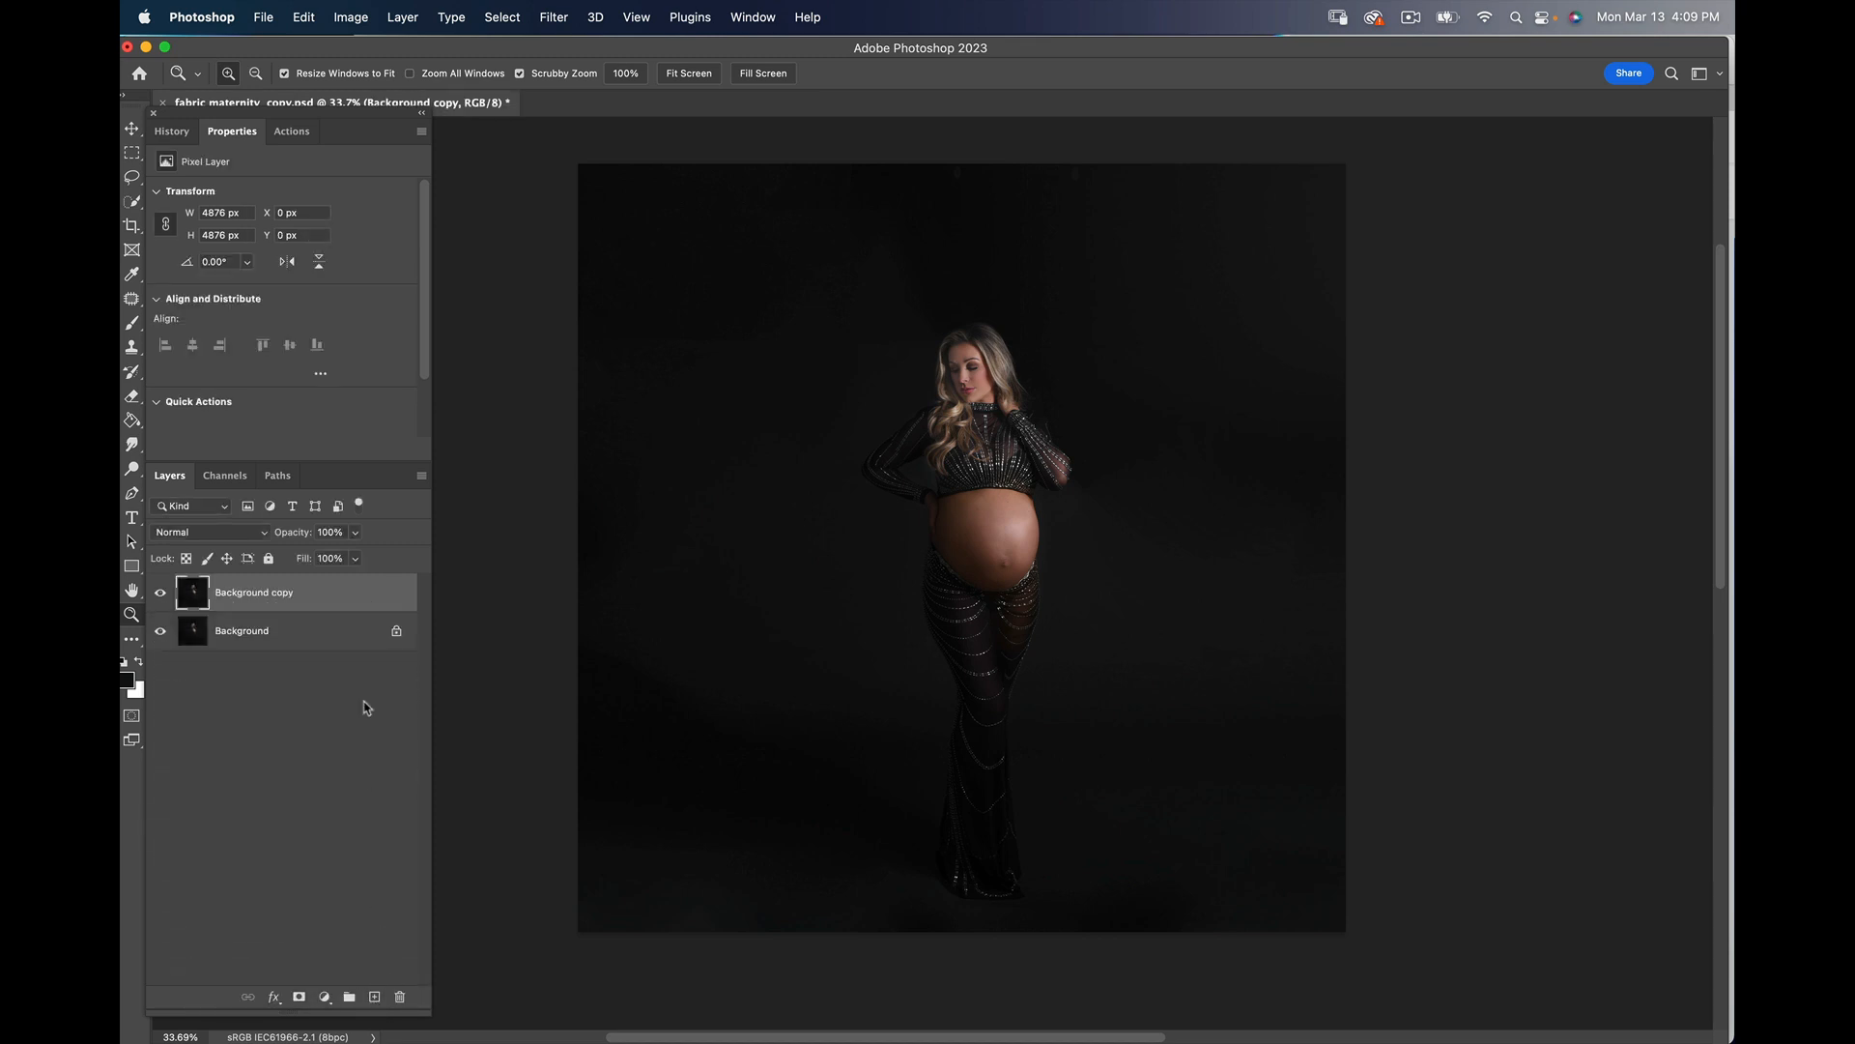
left_click(129, 203)
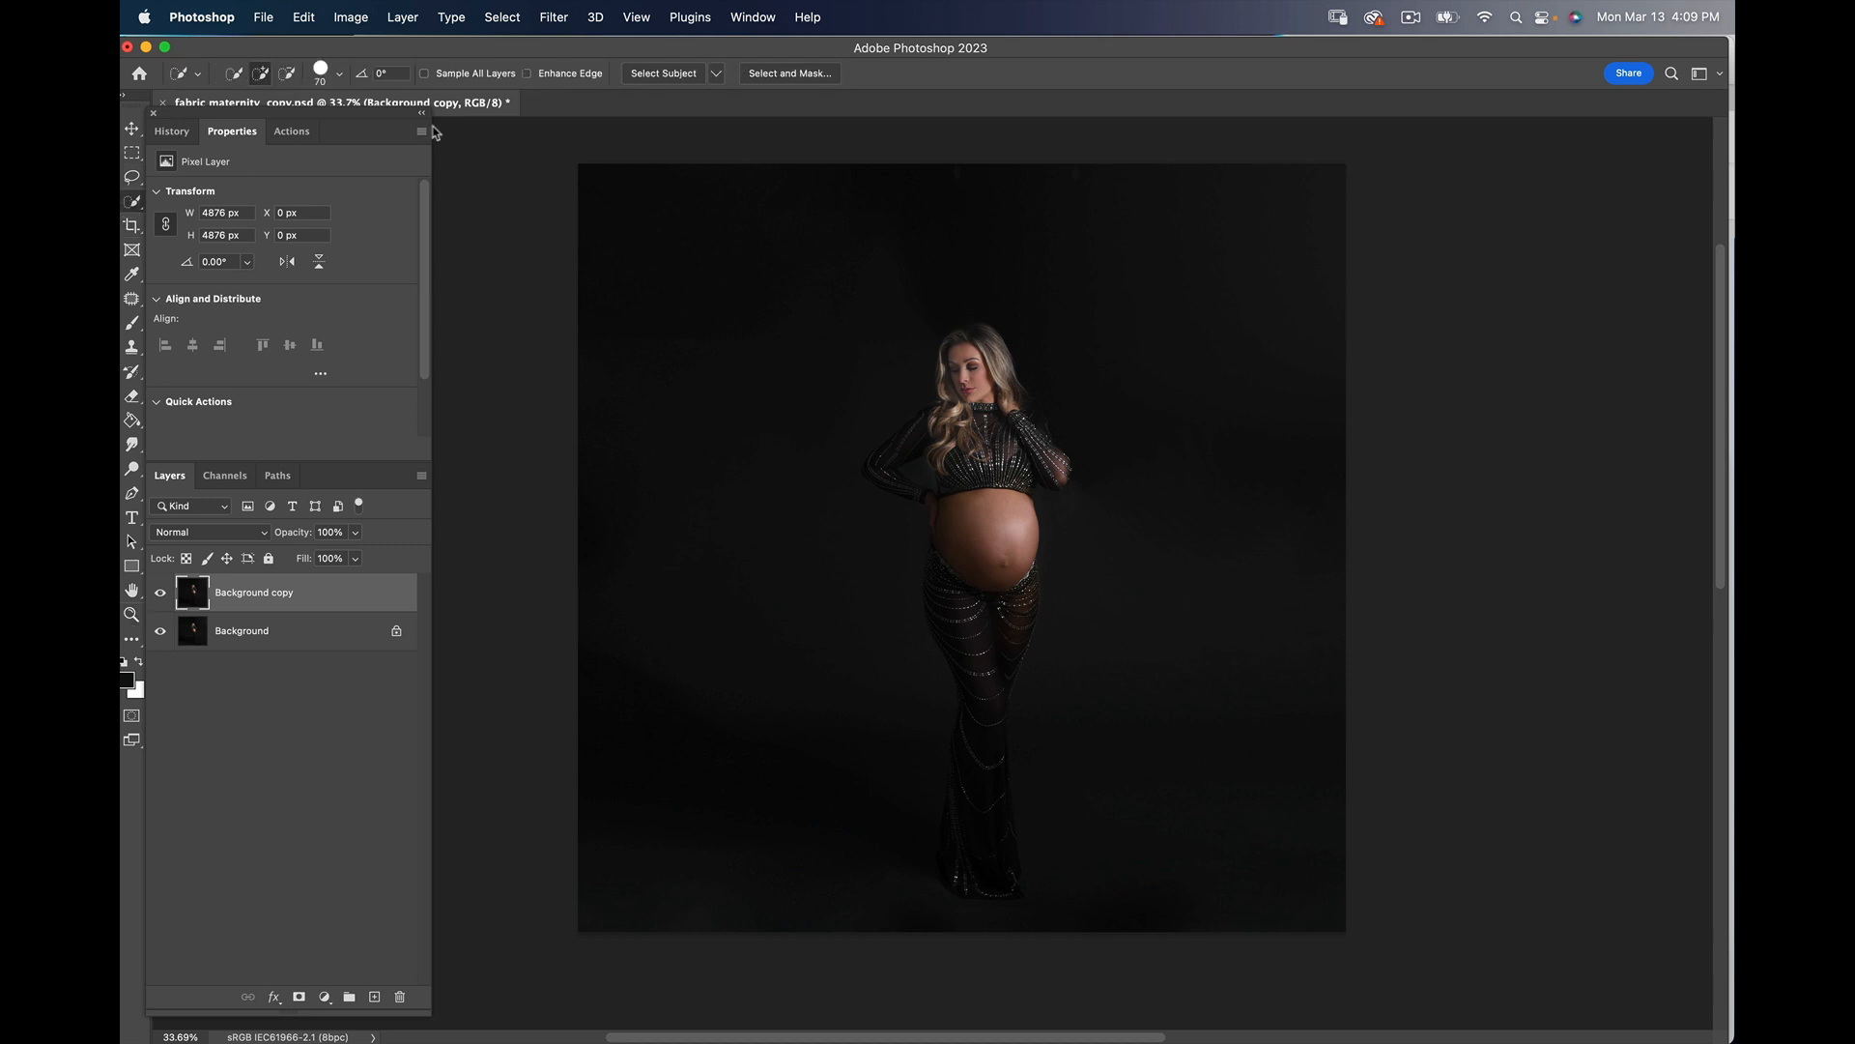
left_click(674, 79)
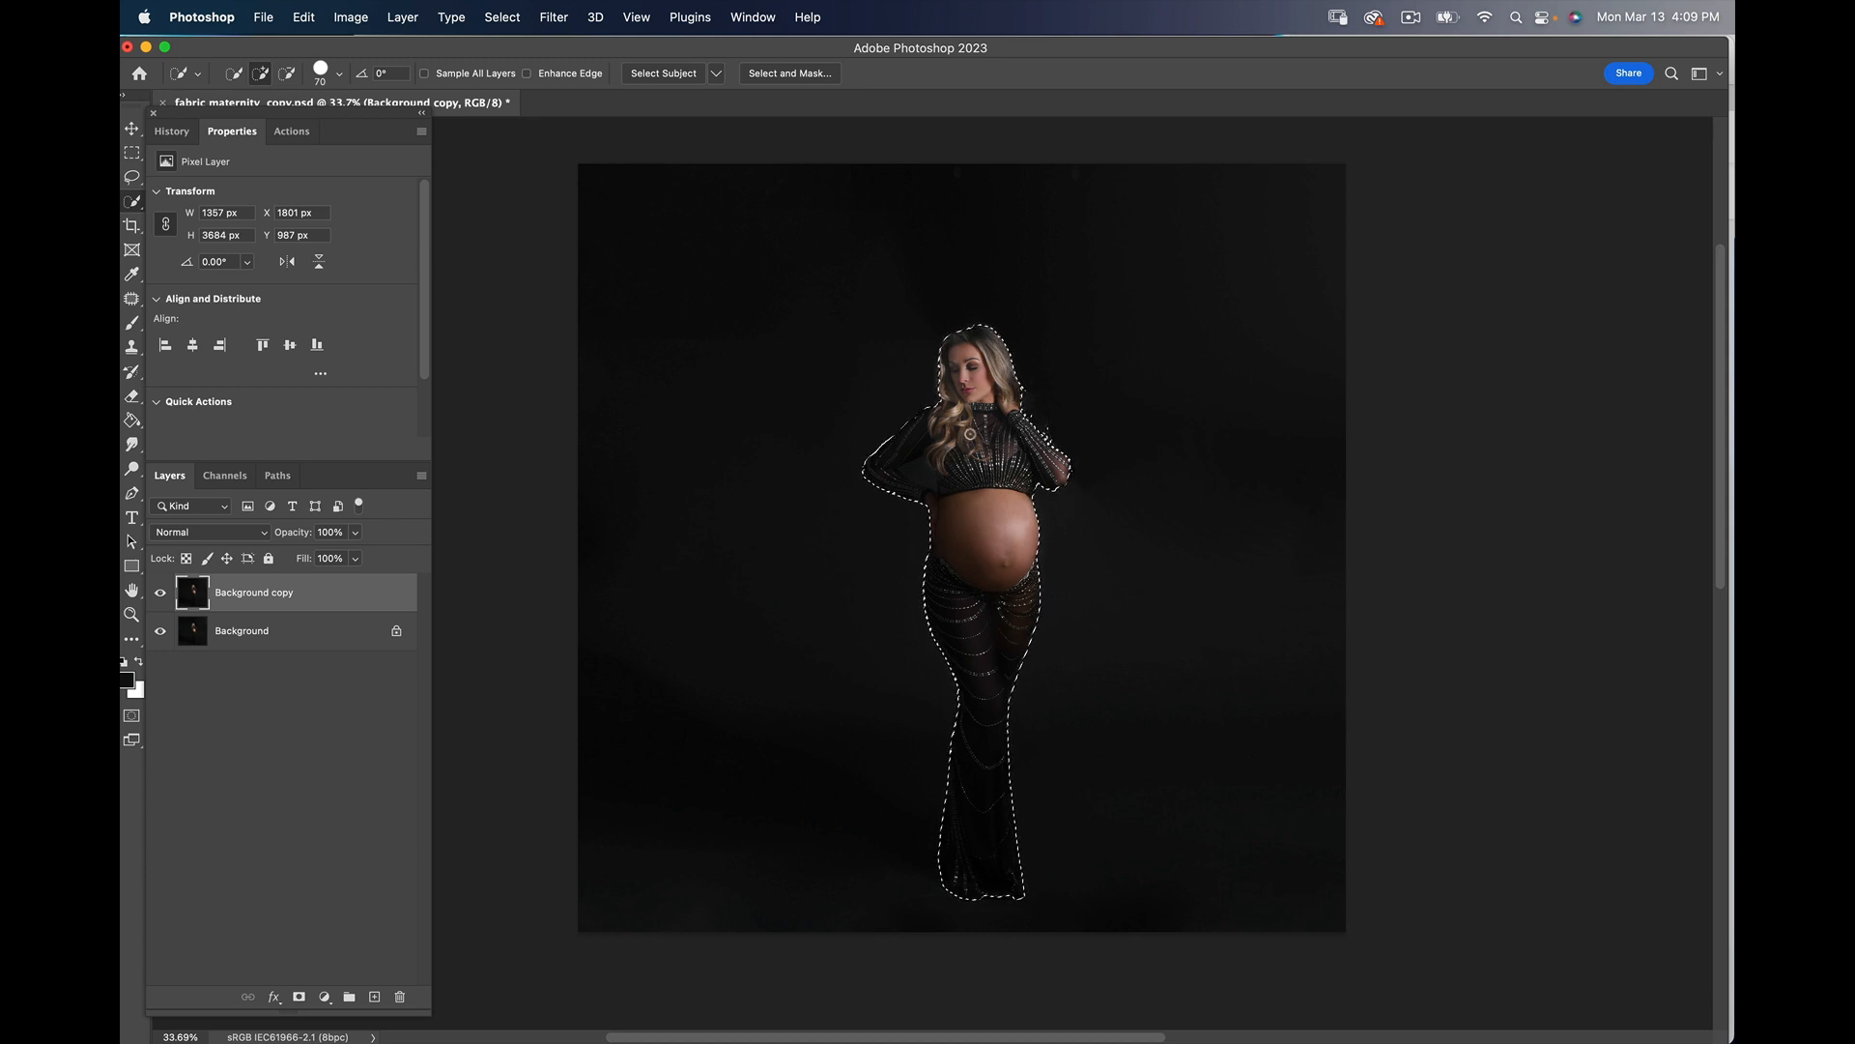
Step: Refine the selection with a 50 px Quick Selection brush, subtracting the gap between bent arm and torso and re-adding the sleeve
key("z")
left_click_drag(944, 458, 944, 459)
key("w")
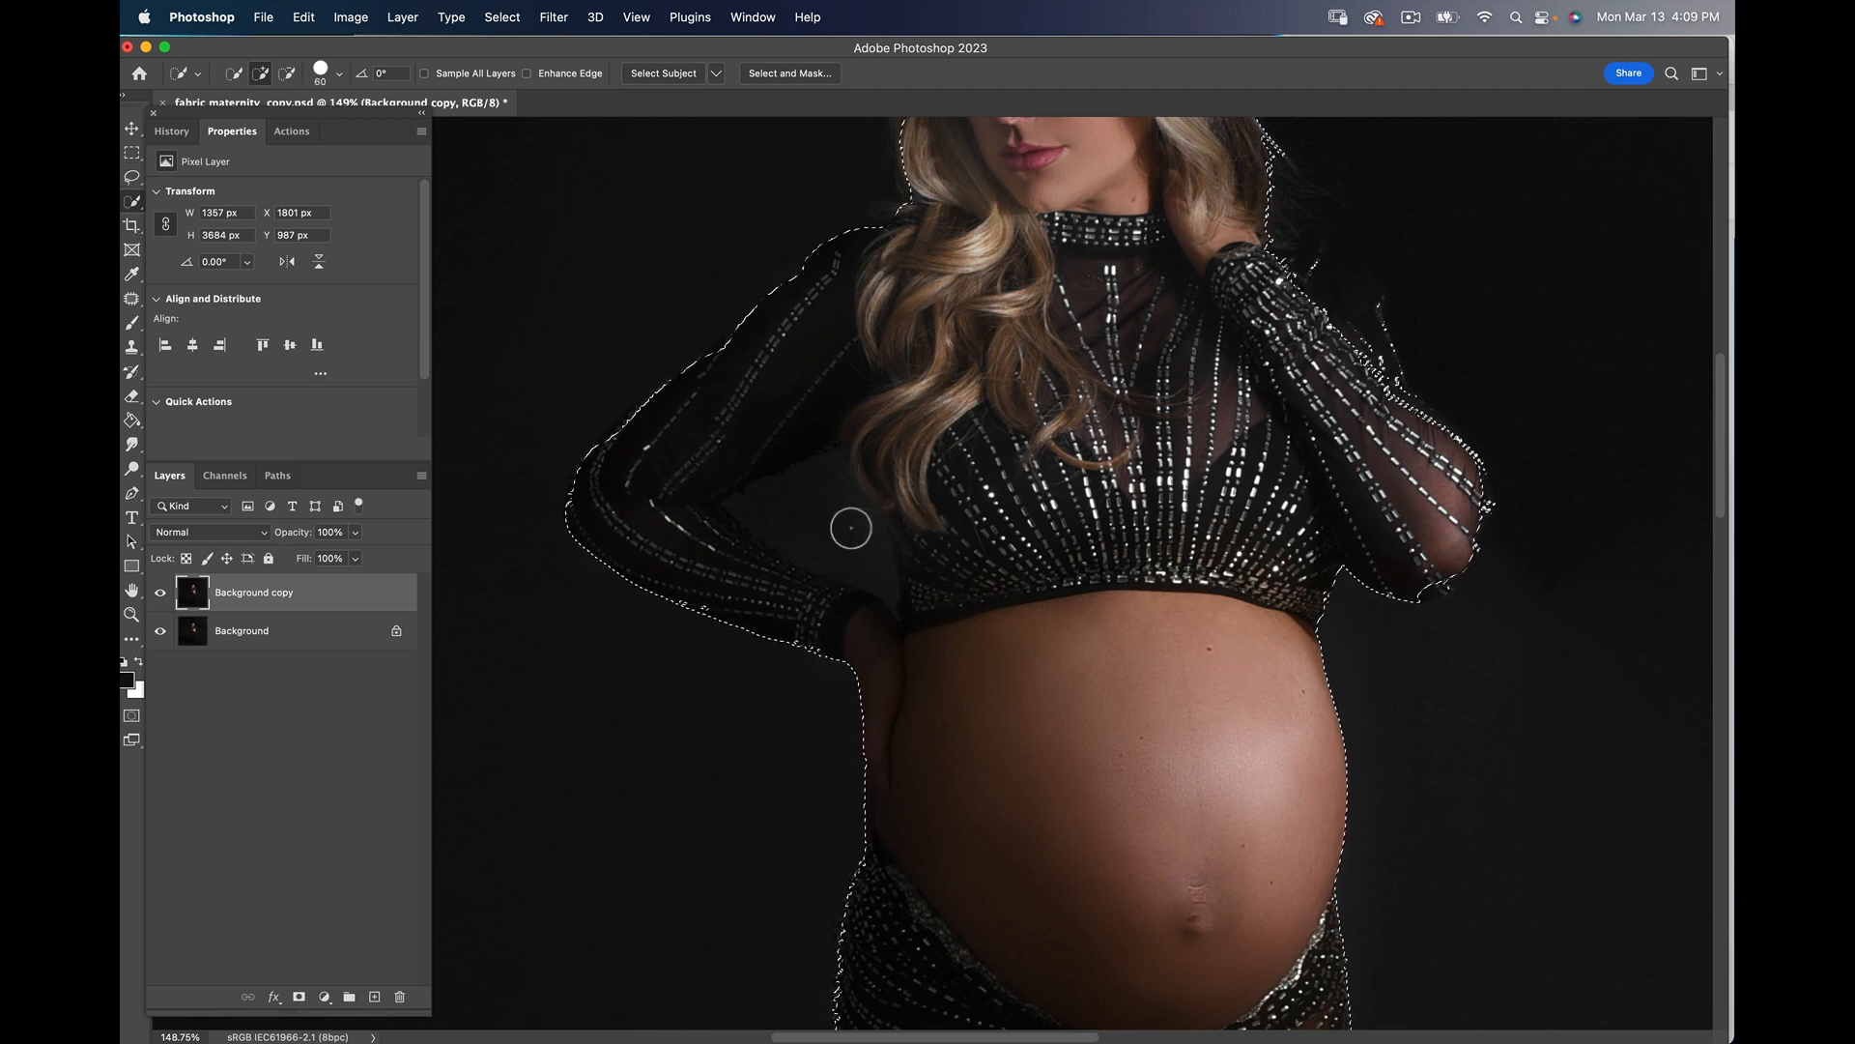
key("bracketleft")
key("bracketleft")
mouse_move(854, 537)
left_mouse_down("alt")
mouse_move(841, 513)
mouse_move(750, 505)
mouse_move(861, 538)
mouse_move(883, 579)
mouse_move(924, 491)
mouse_move(886, 496)
left_mouse_up("alt")
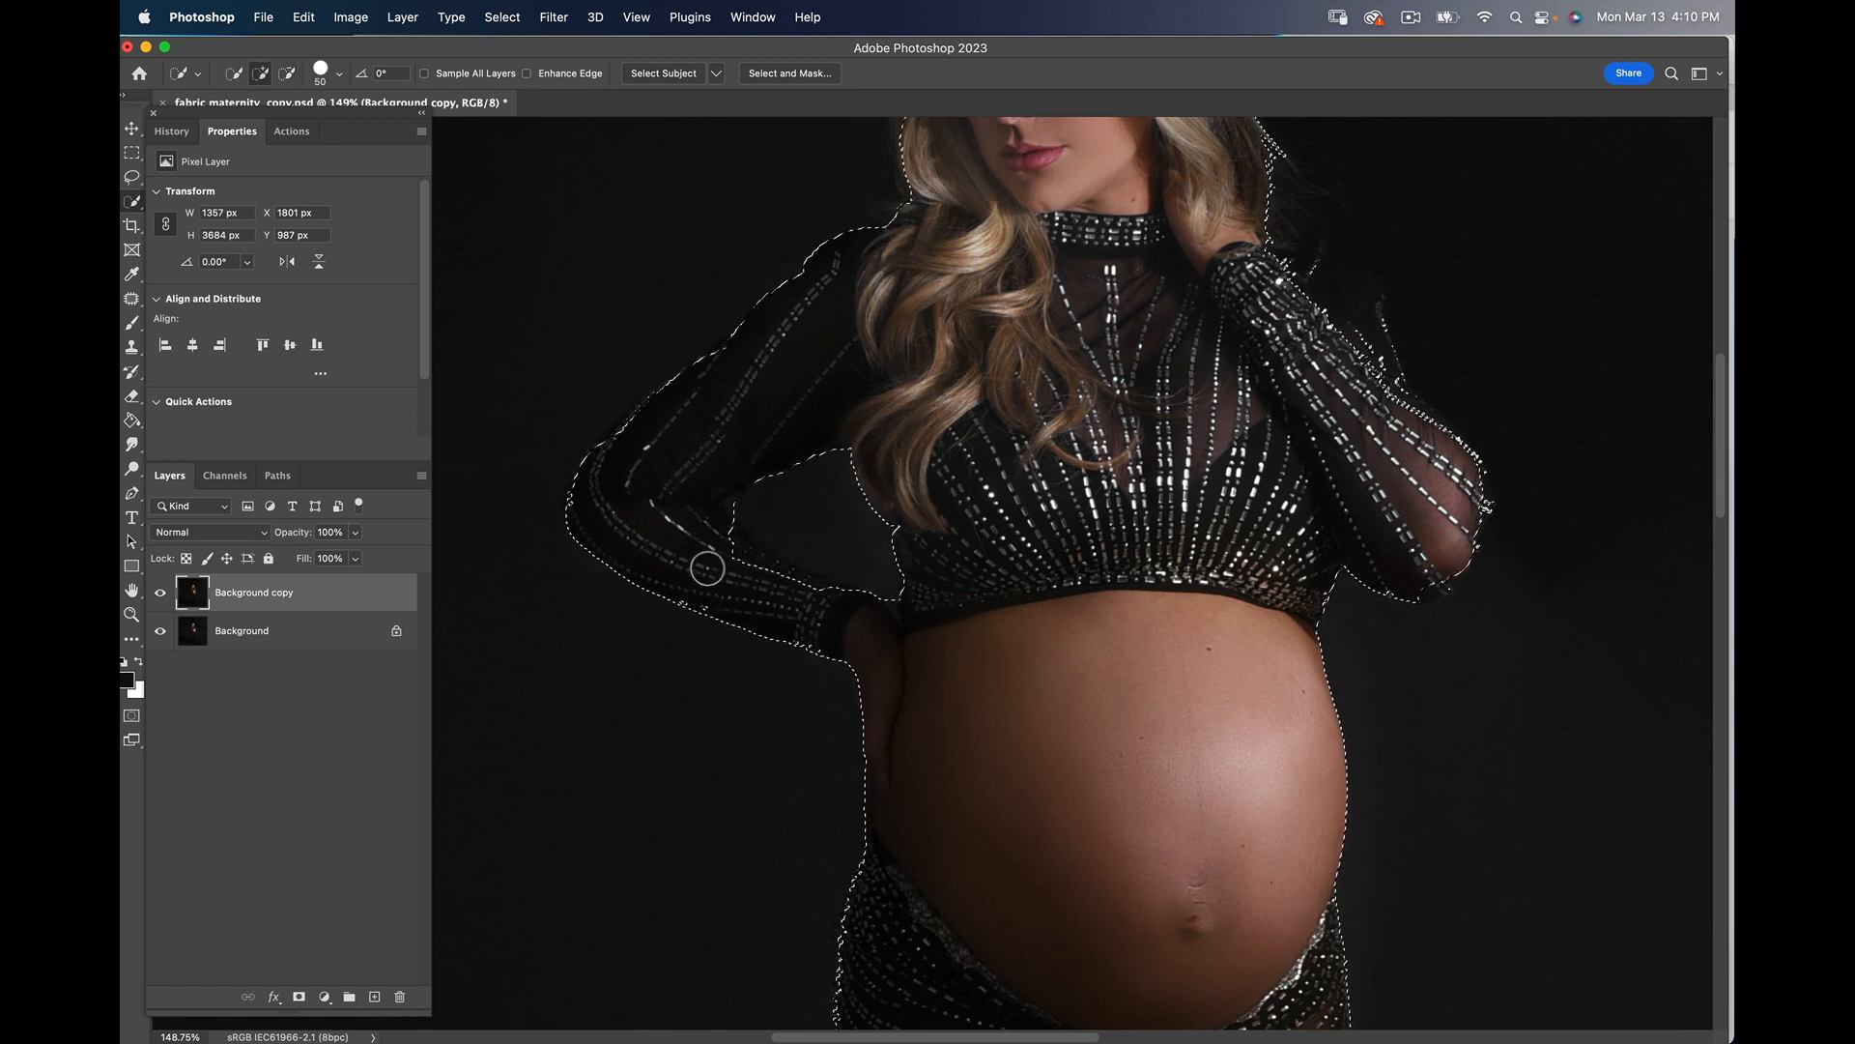
left_click_drag(705, 539, 754, 563)
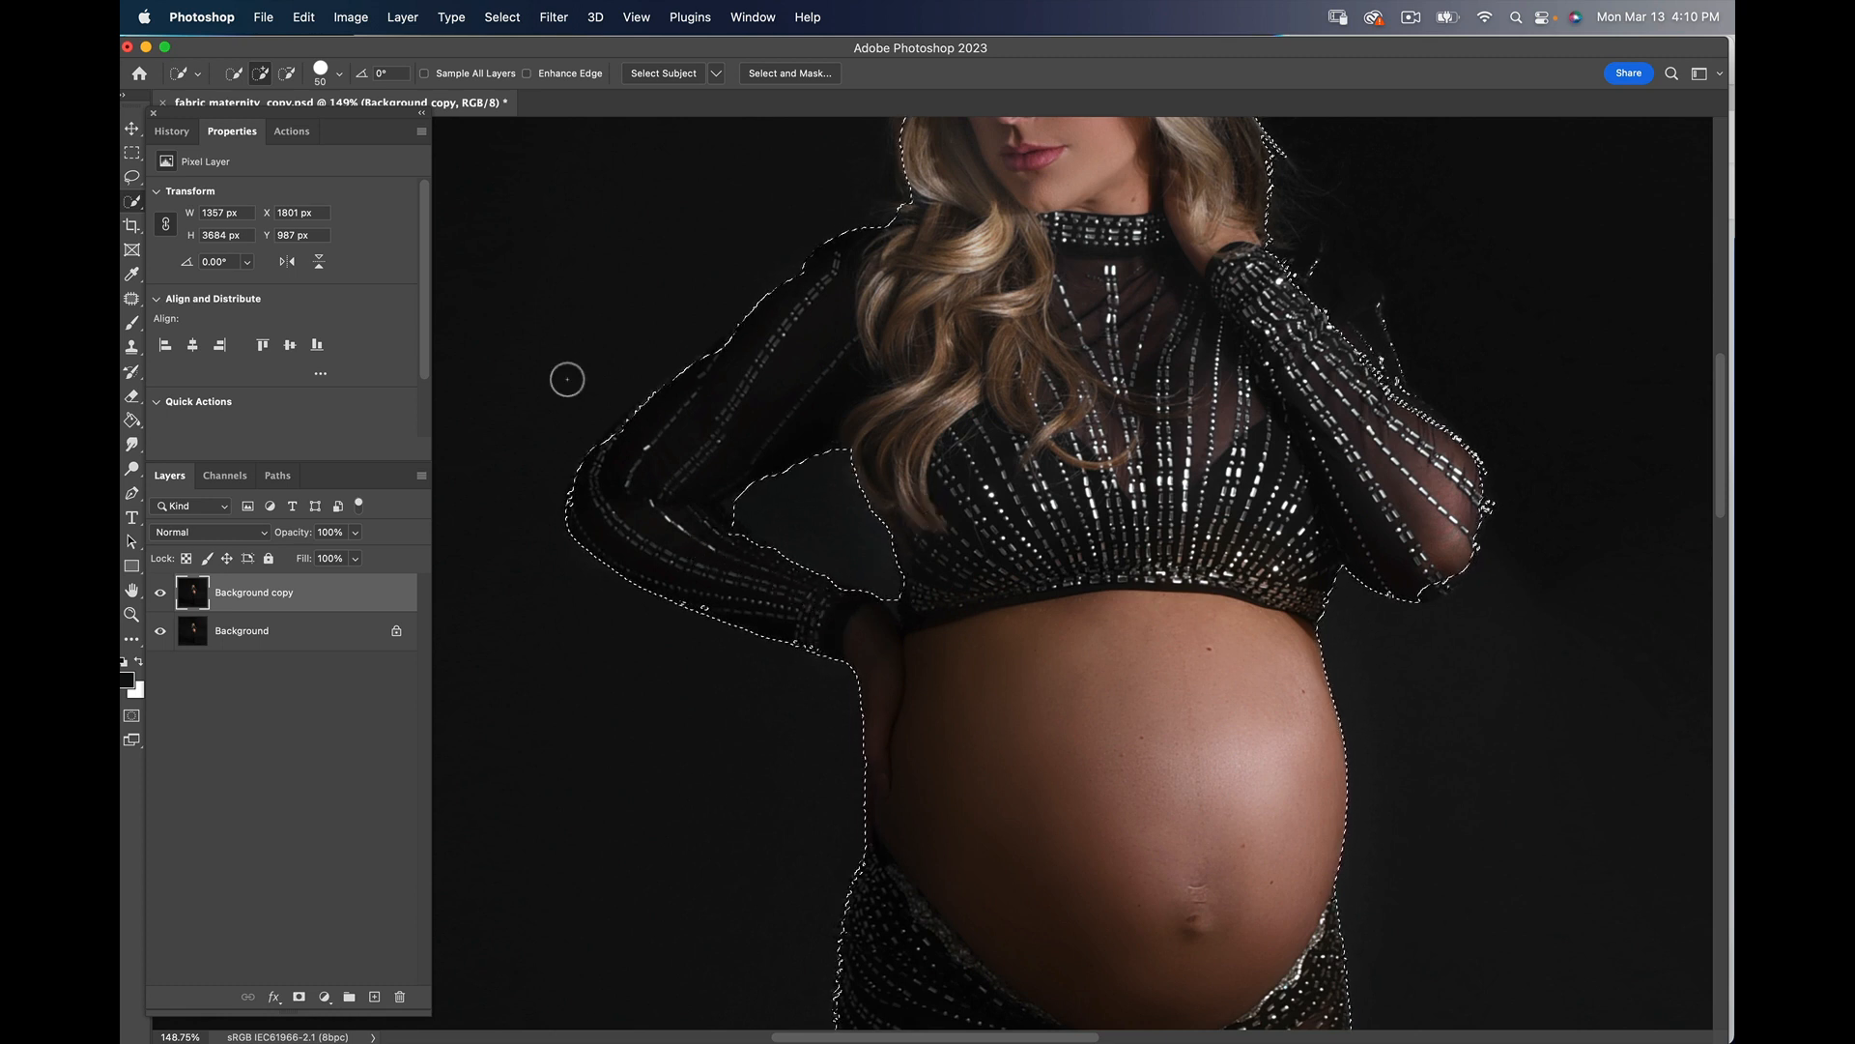
Step: Turn the selection into a layer mask on the Background copy and hide the original Background layer
left_click(300, 998)
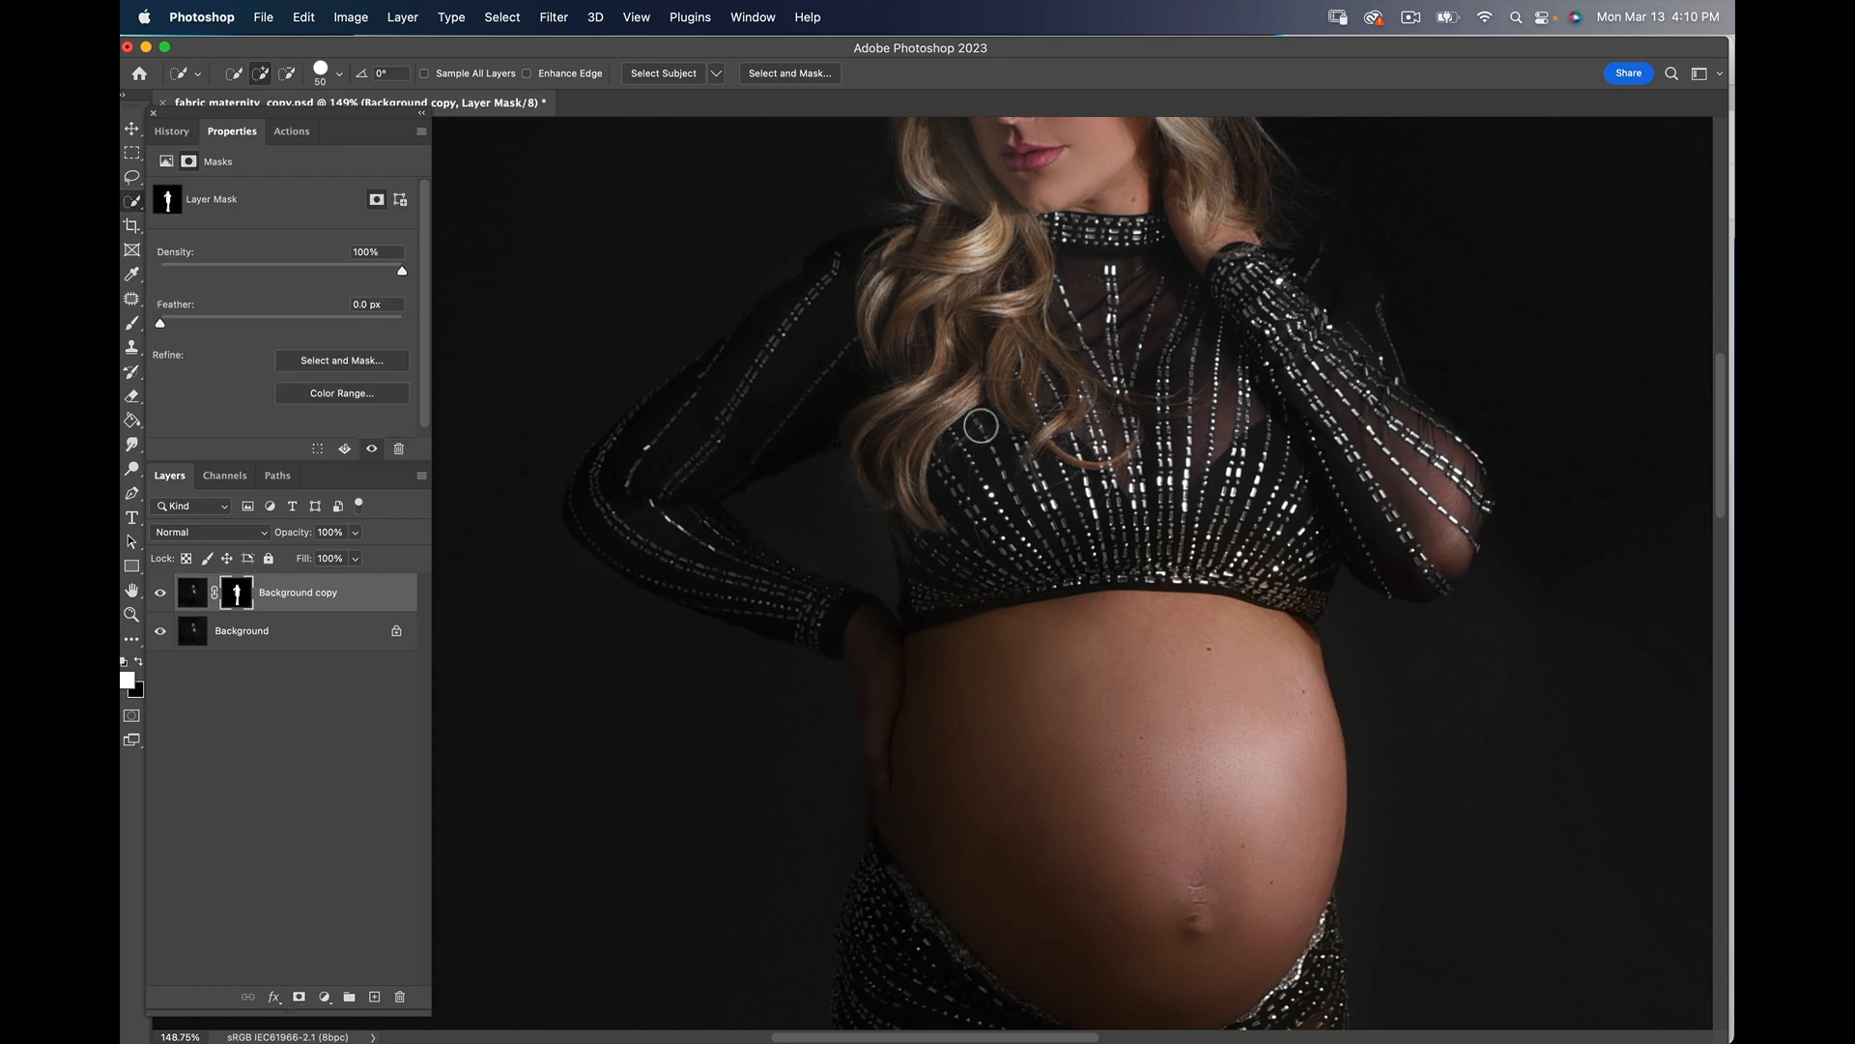
key("z")
left_click_drag(1035, 383, 962, 411)
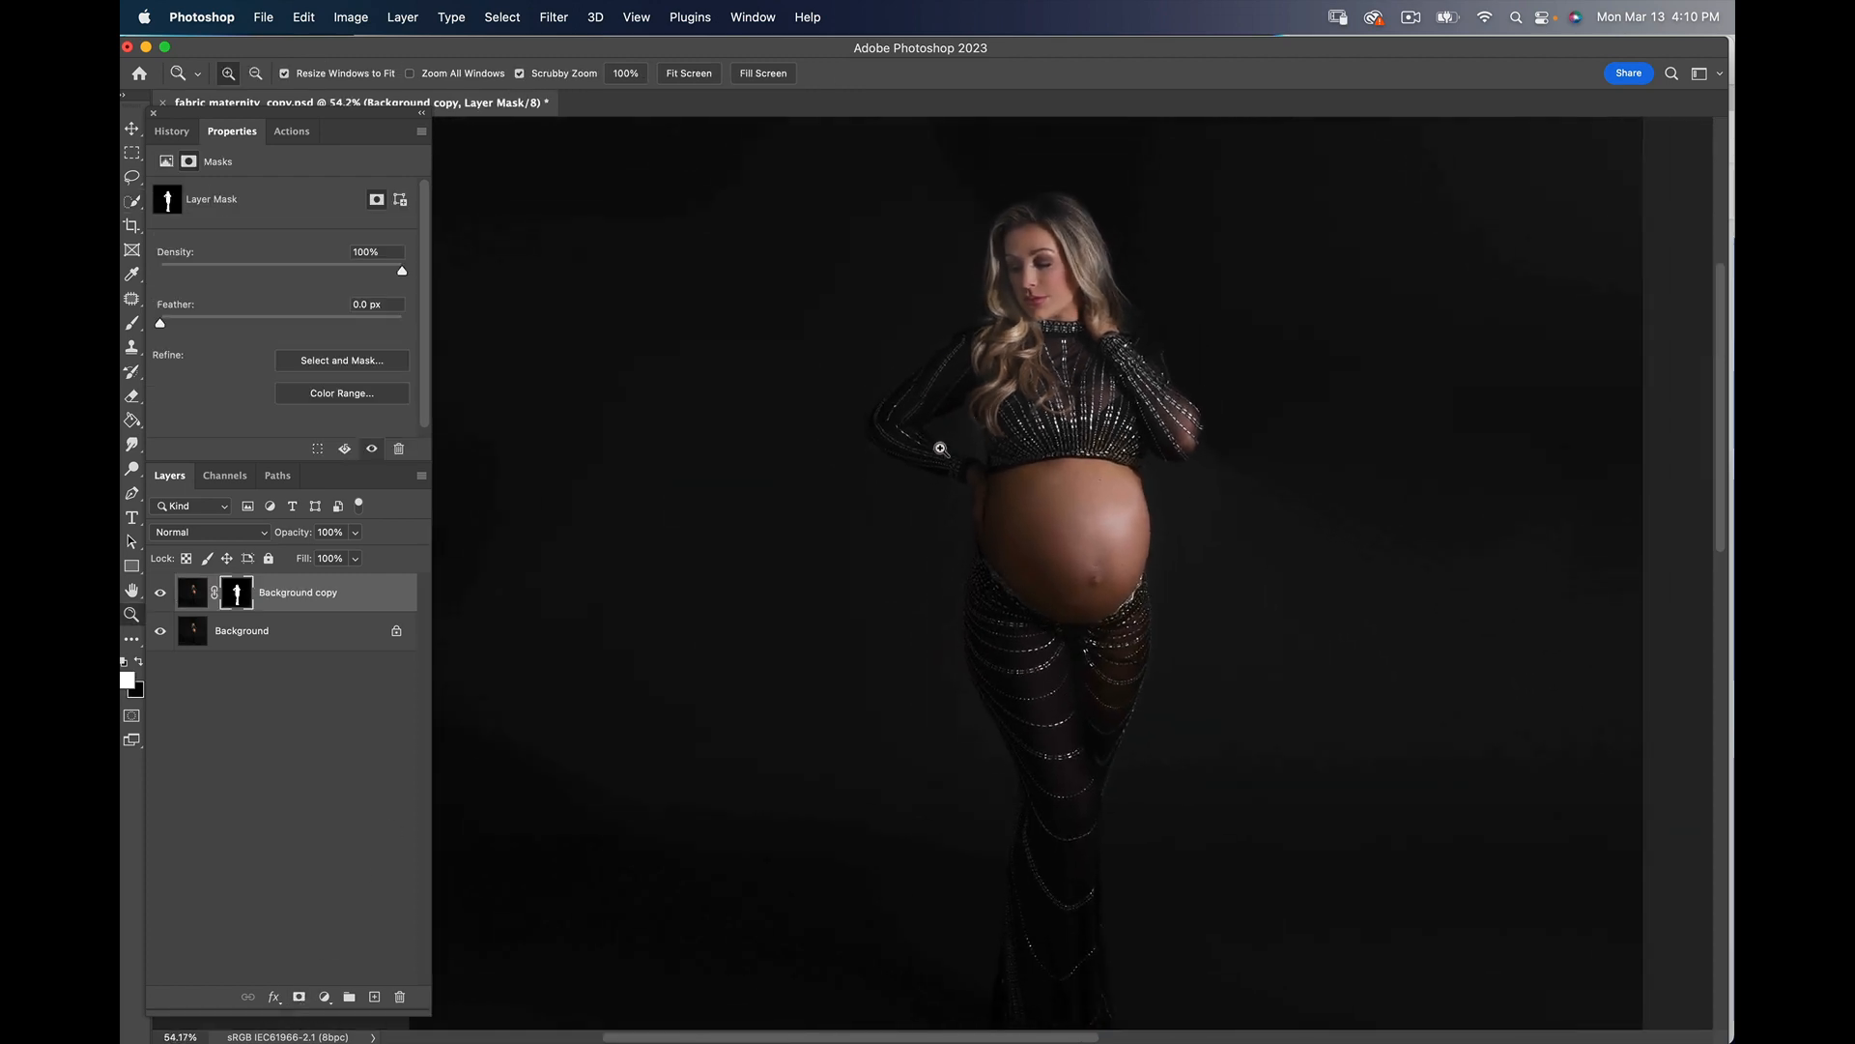
scroll(940, 449, "down", 2)
left_click(161, 631)
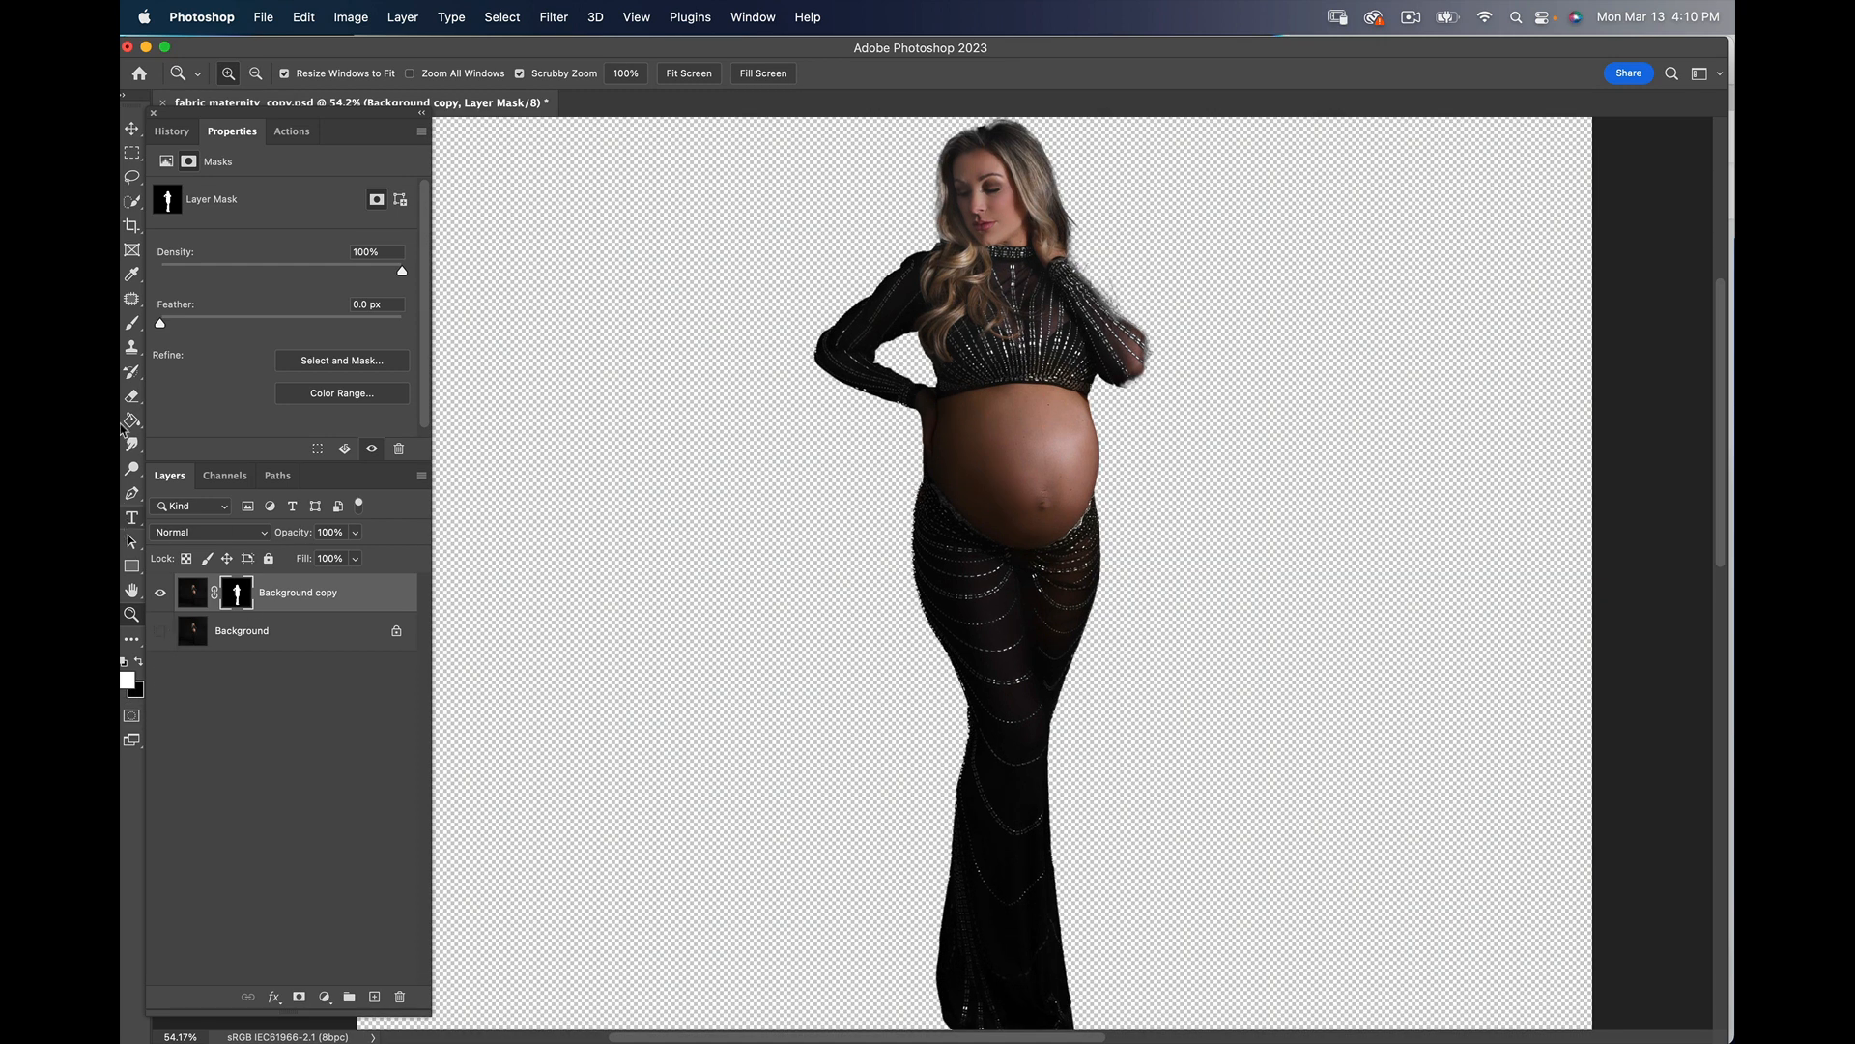
Step: Paint white on the layer mask to restore the raised arm's sleeve edge, and show the Background layer again
left_click(131, 324)
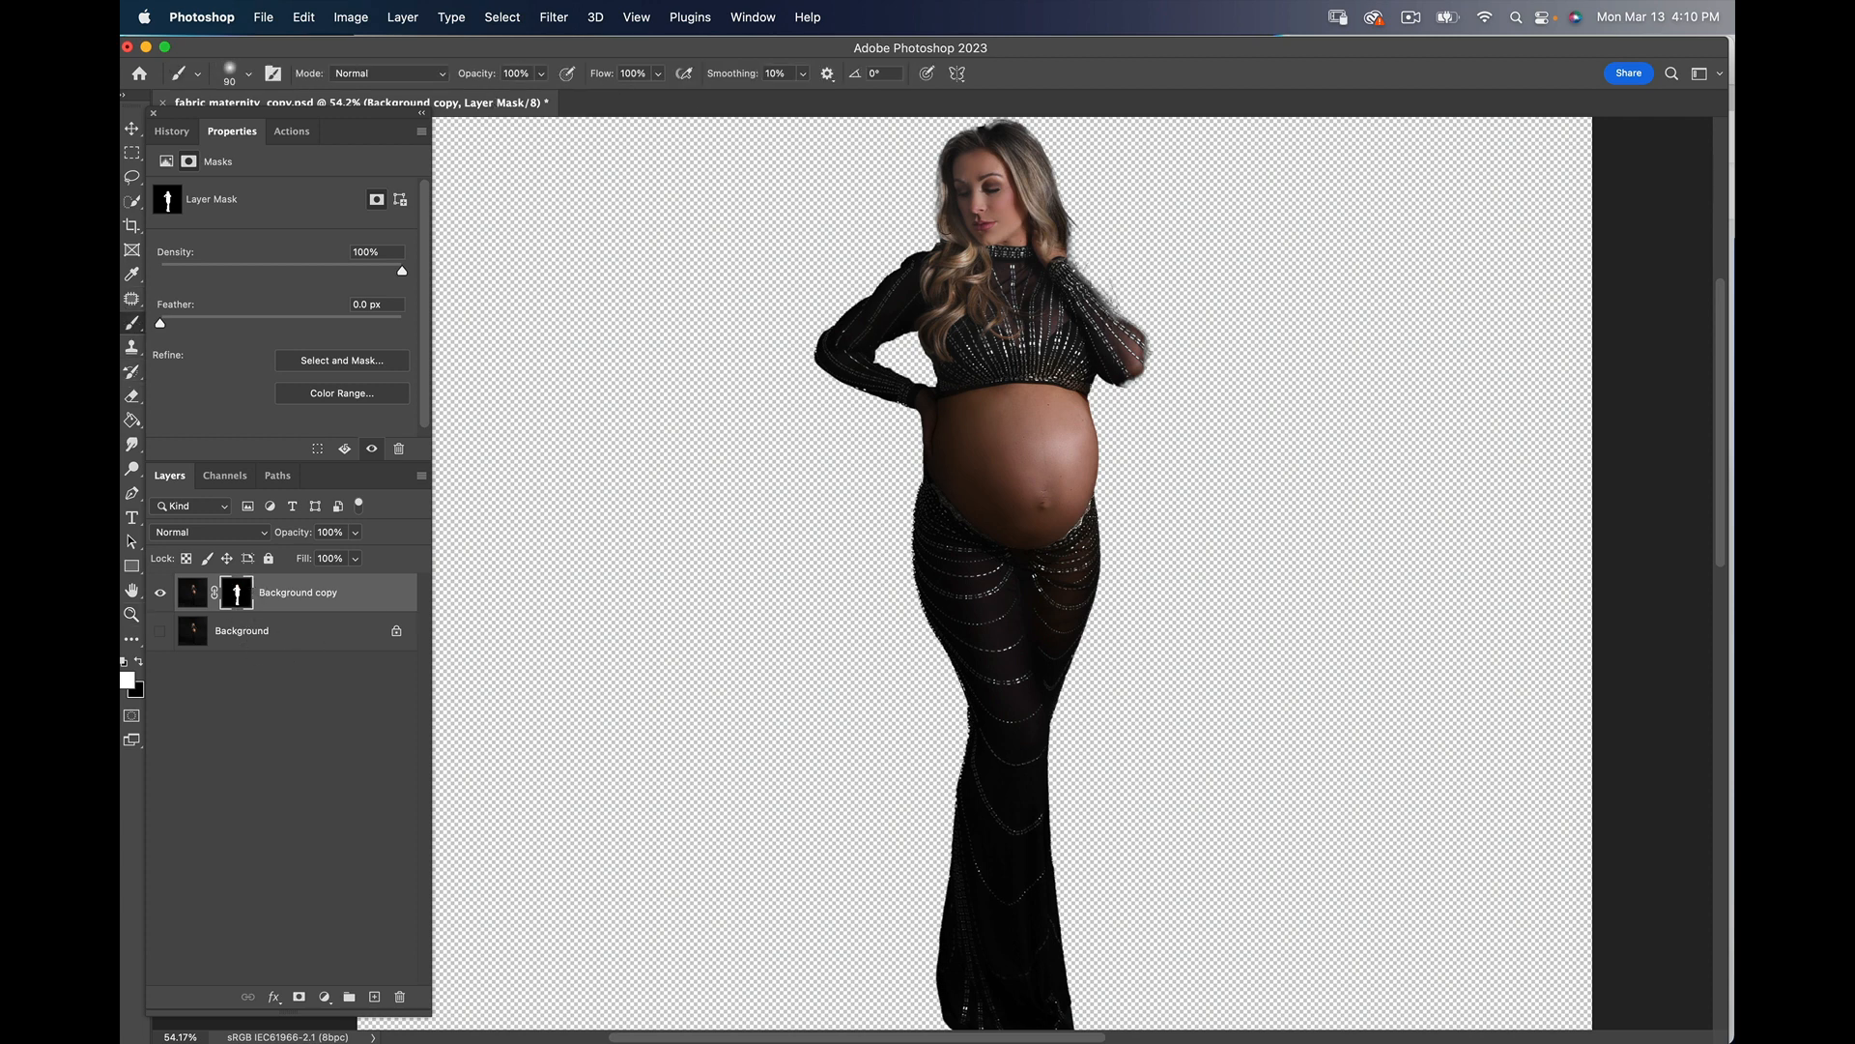
mouse_move(1064, 264)
left_mouse_down()
mouse_move(1107, 275)
mouse_move(1121, 314)
mouse_move(1055, 268)
mouse_move(1072, 273)
left_mouse_up()
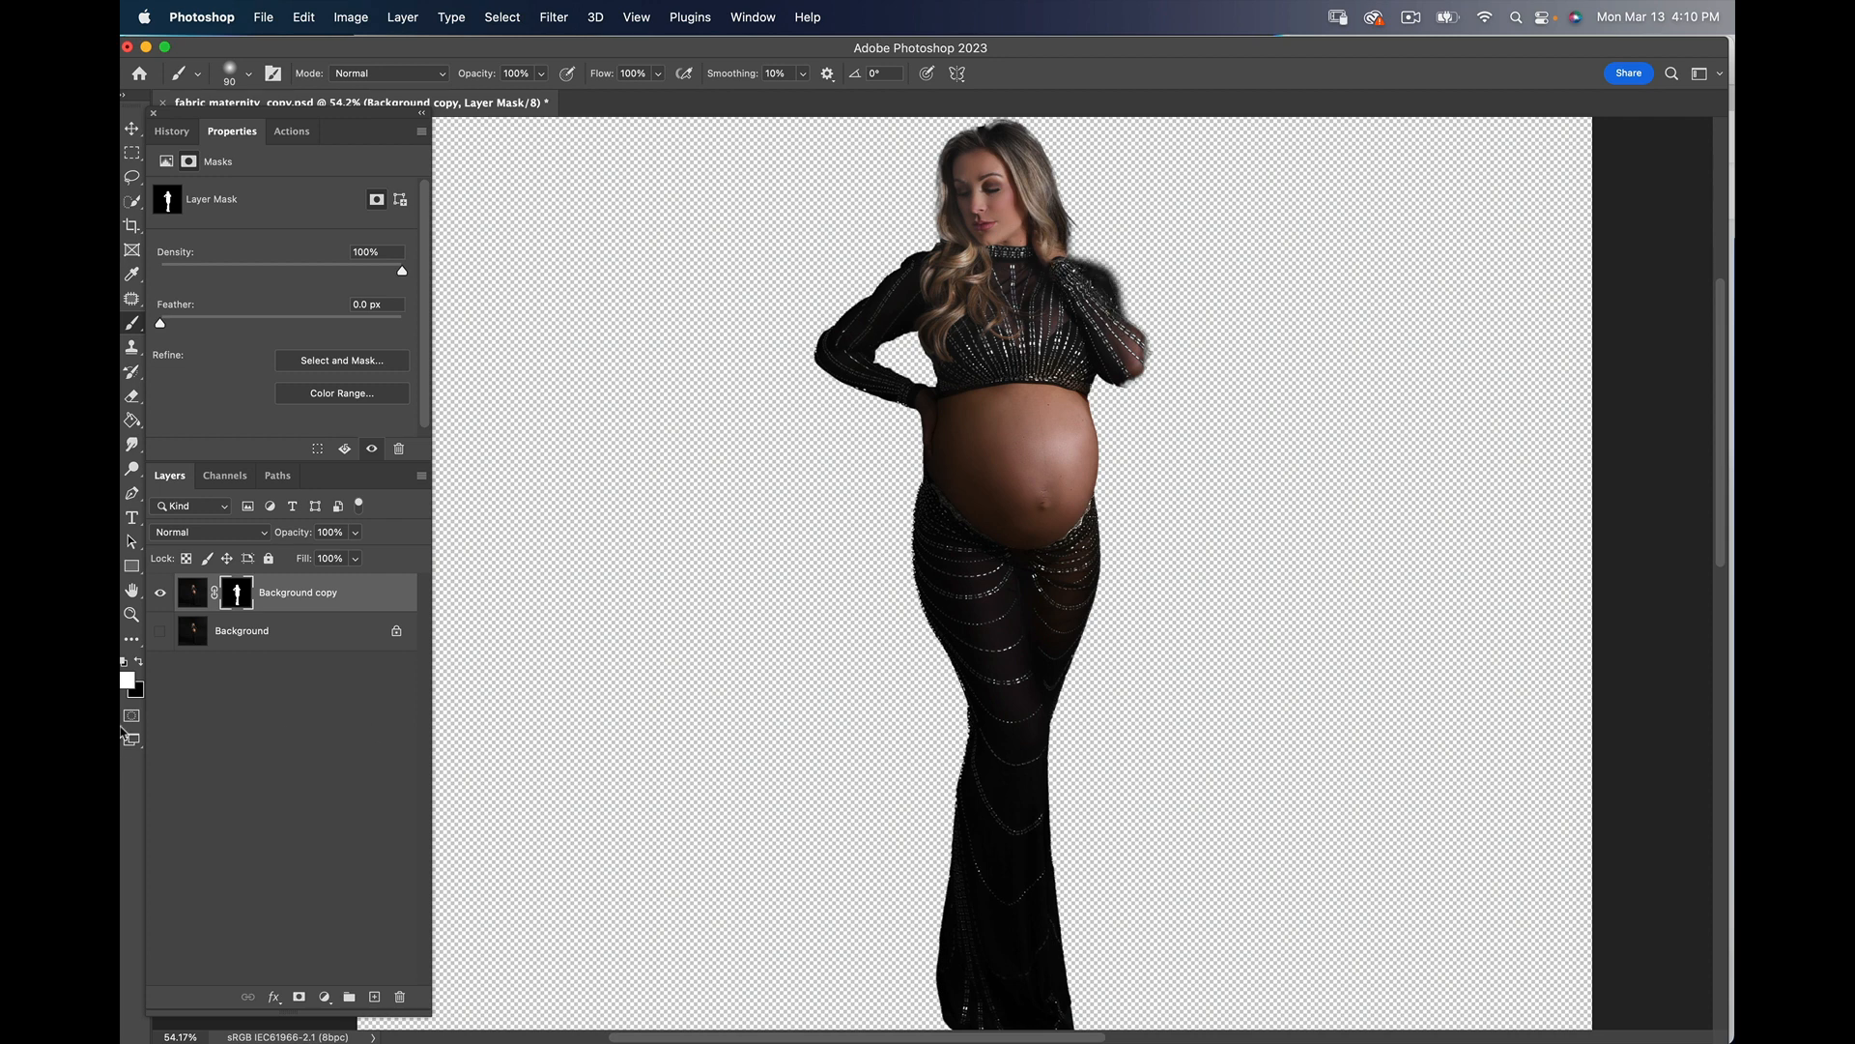
left_click(160, 631)
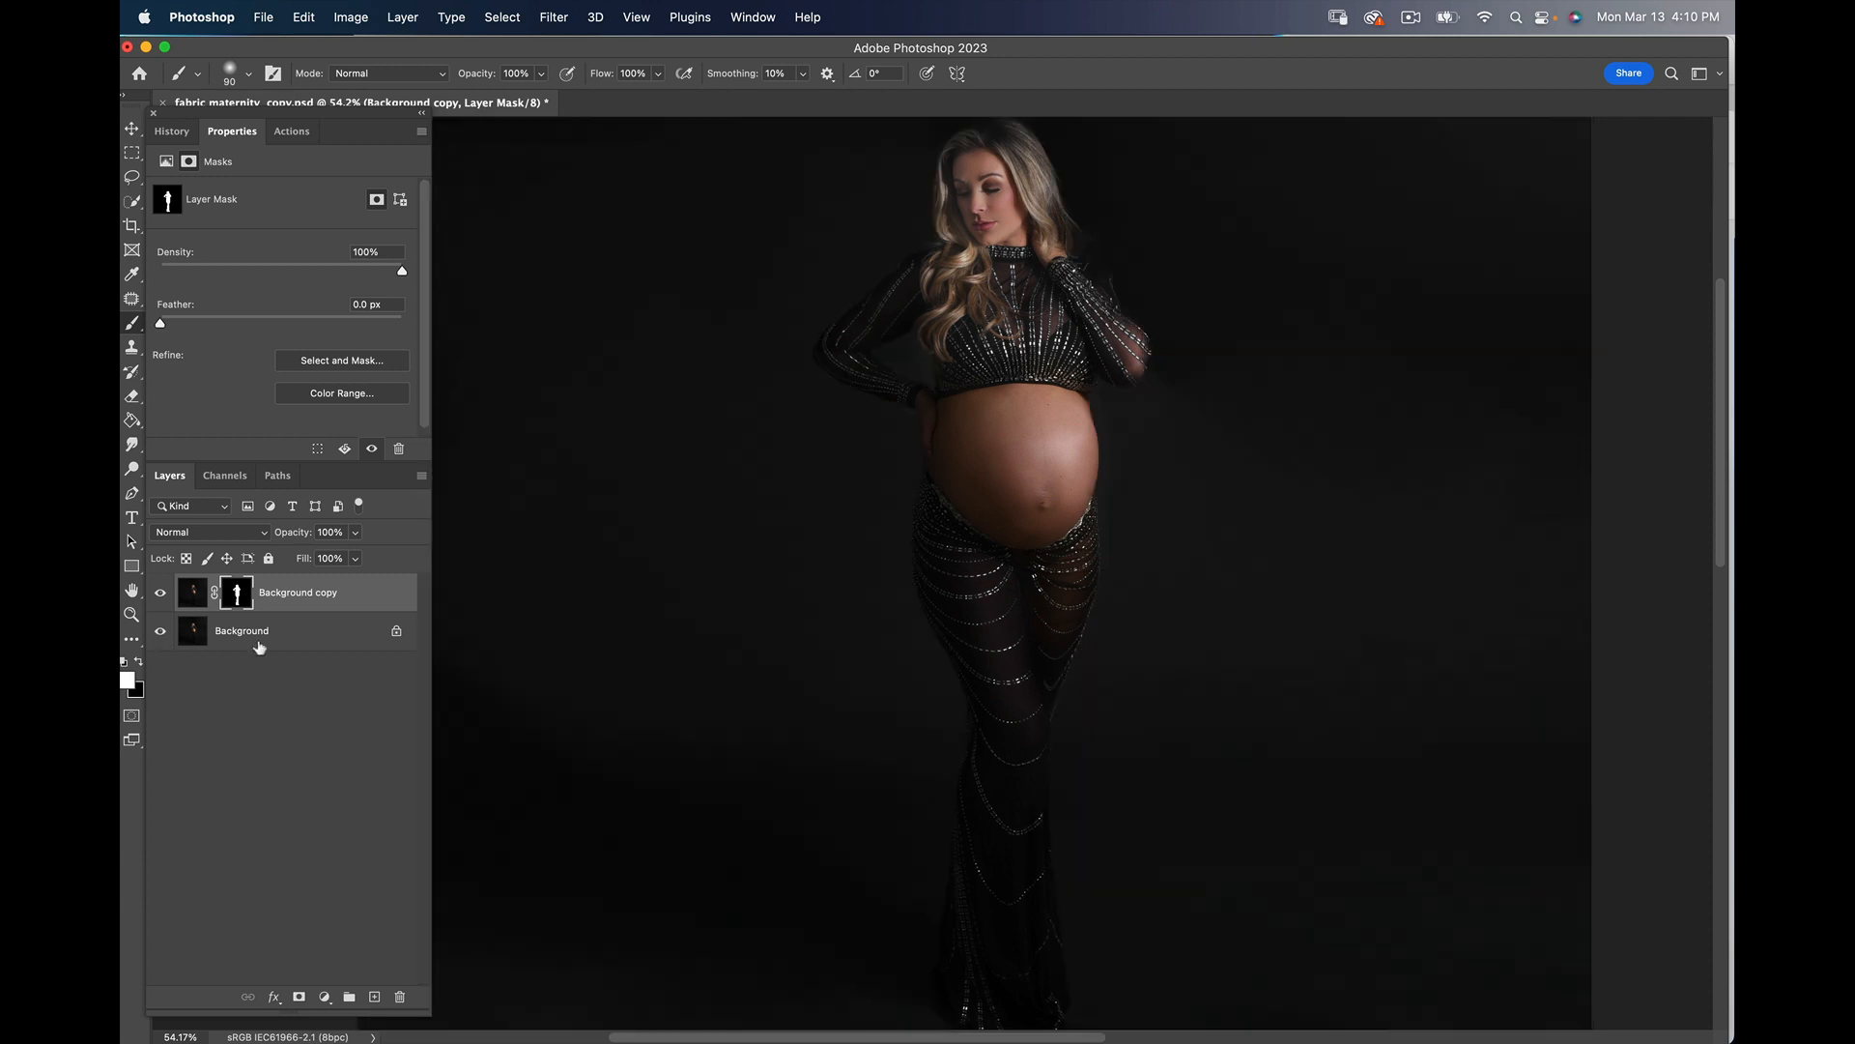
Step: Switch to Finder and place shimmering silk_0024.jpg into the Photoshop document directly above the Background layer
left_click(309, 634)
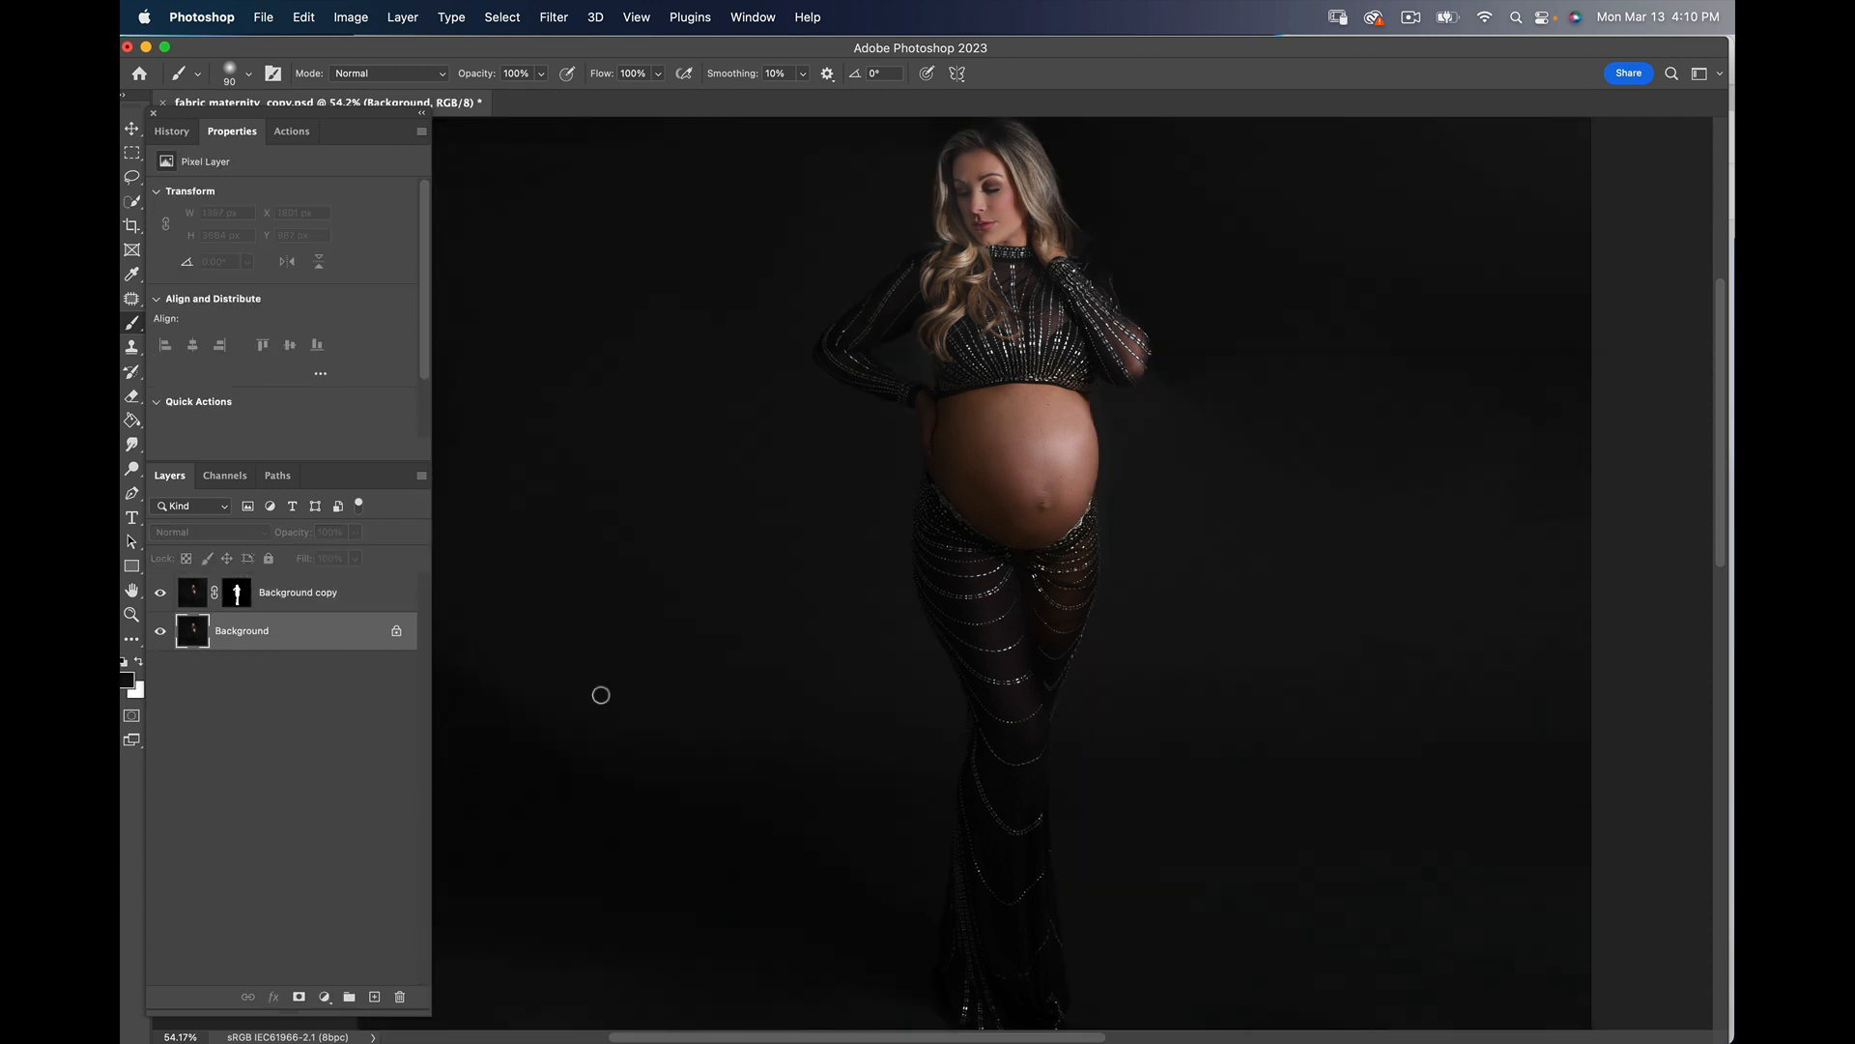
key("z")
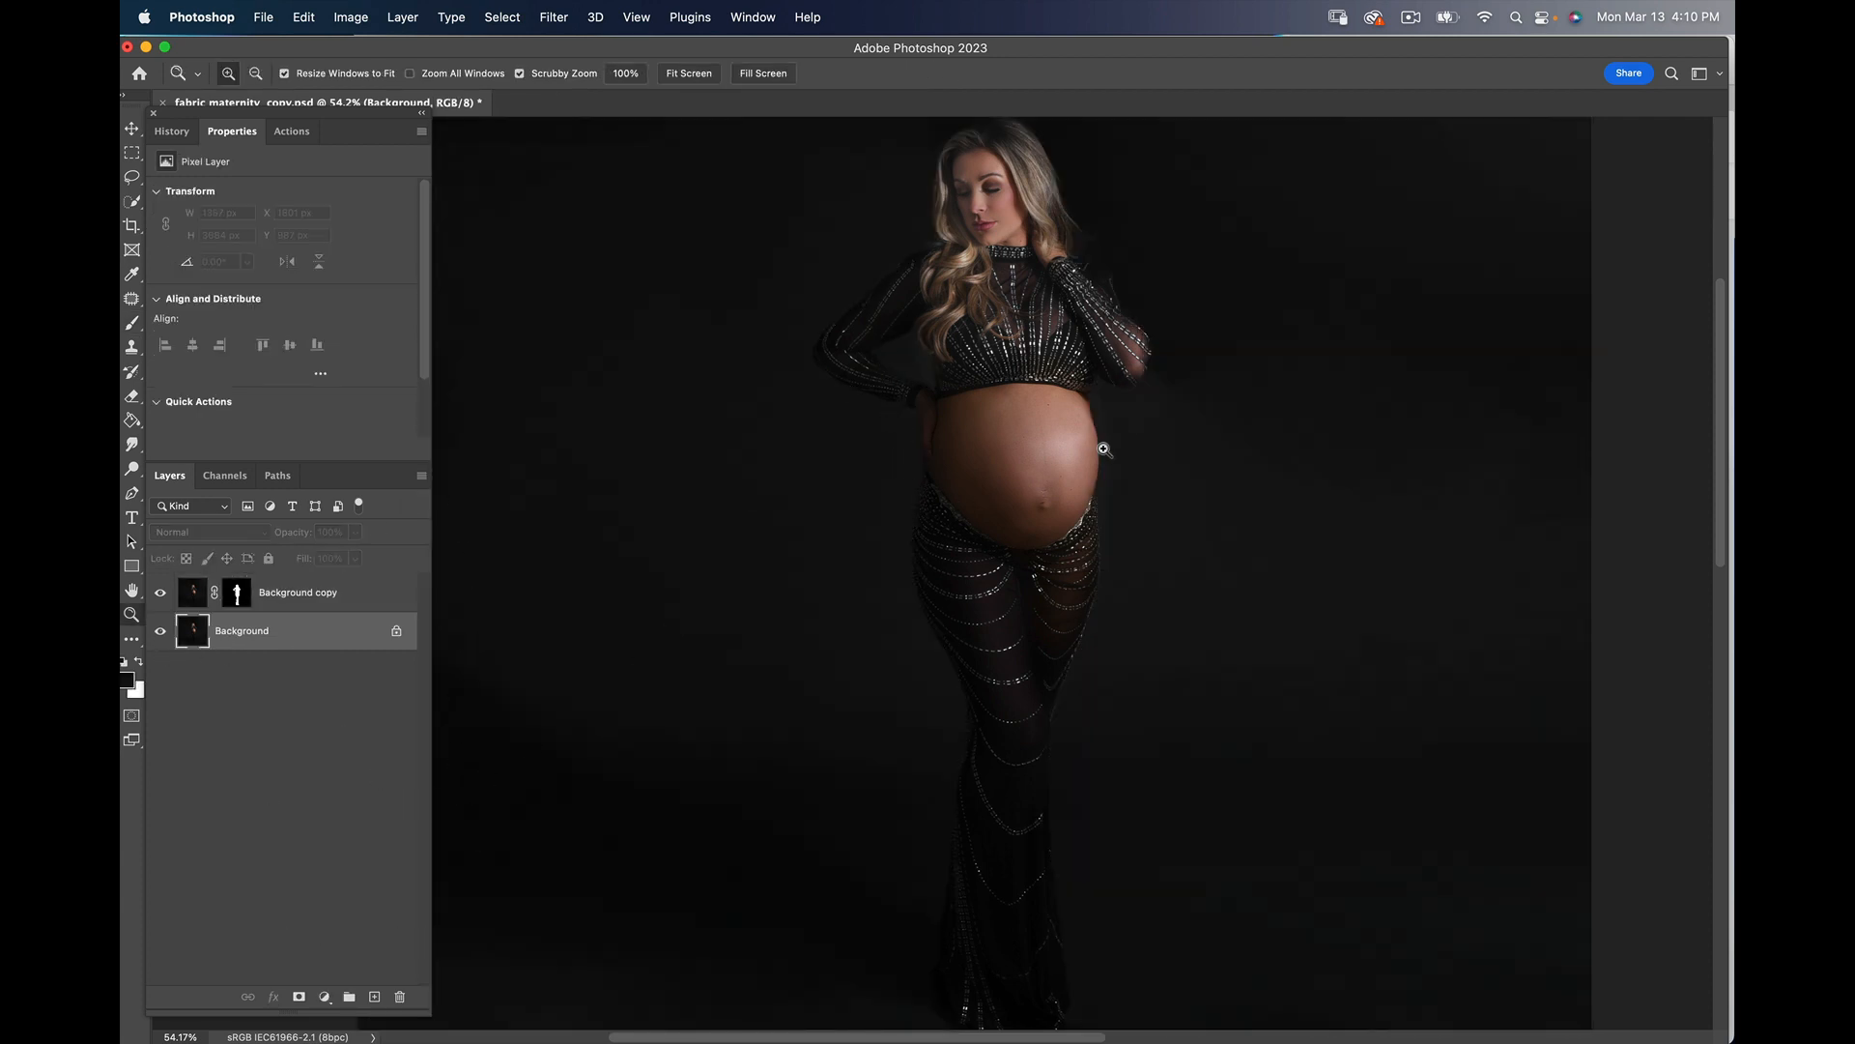
left_click_drag(1106, 450, 961, 558)
mouse_move(628, 1039)
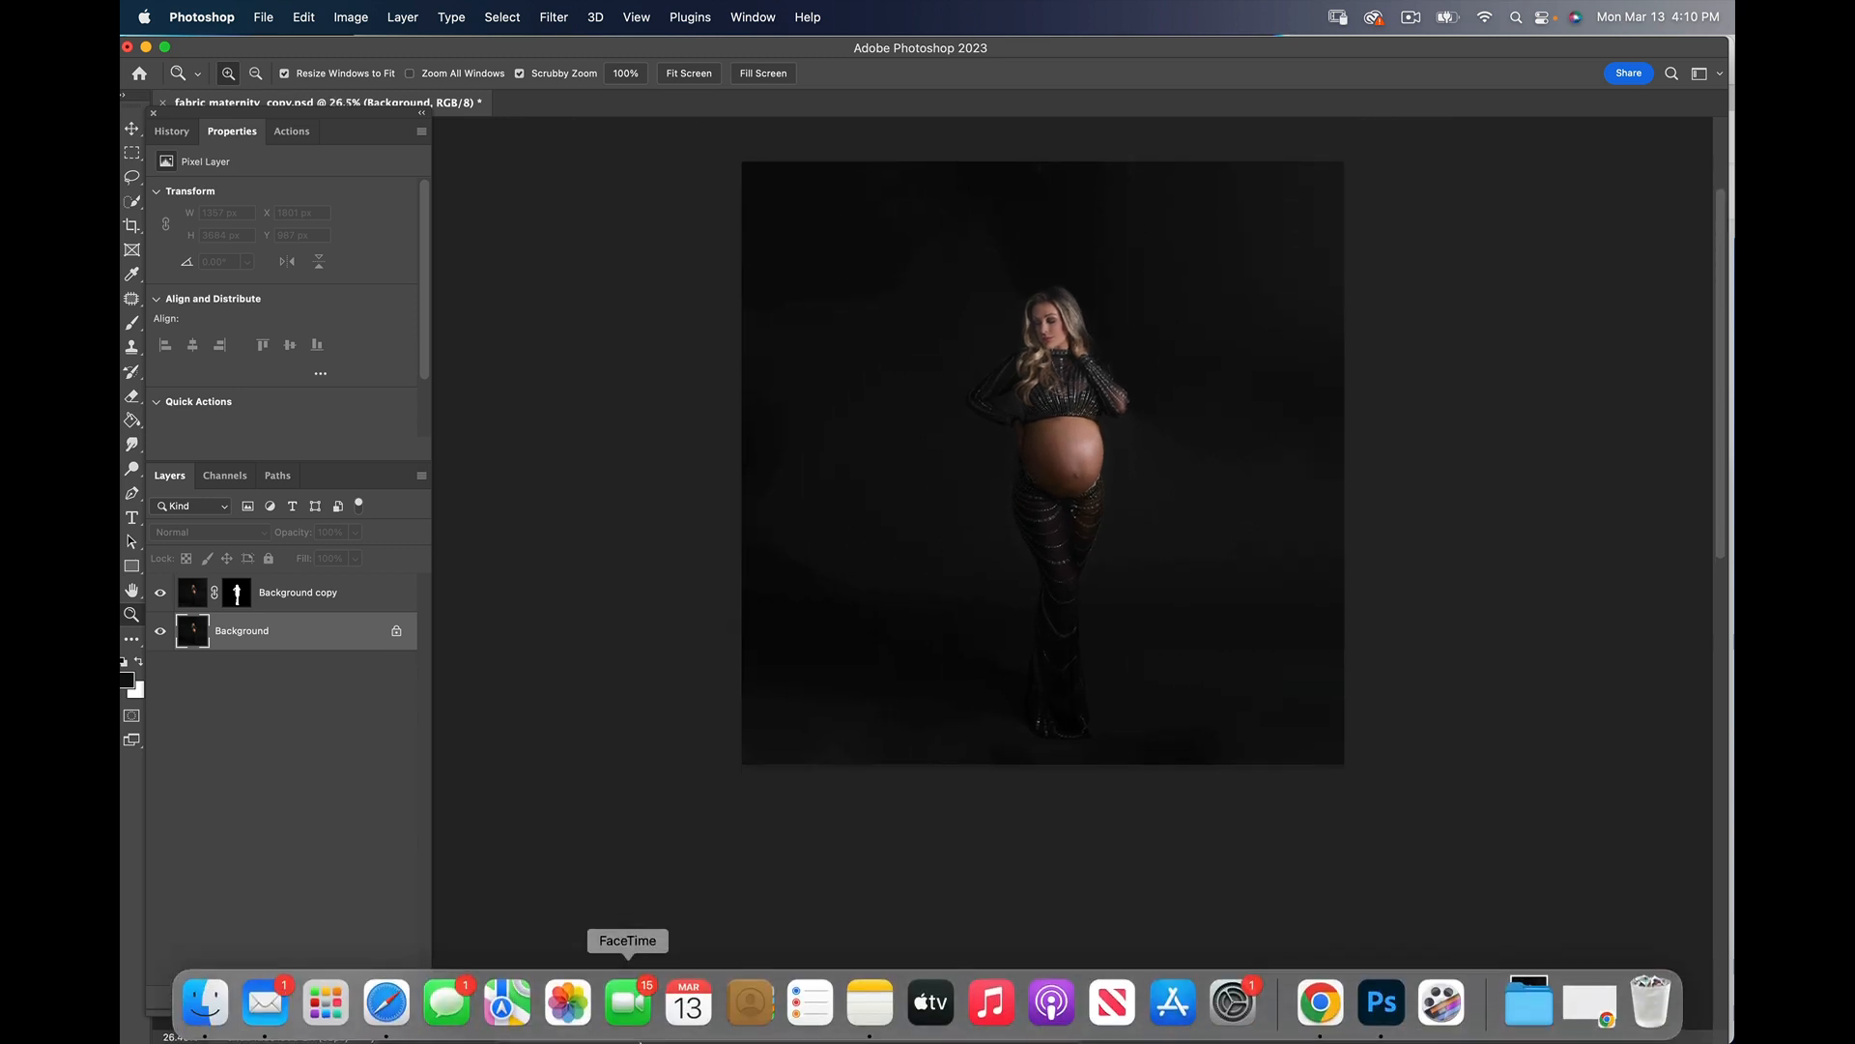
left_click(198, 1008)
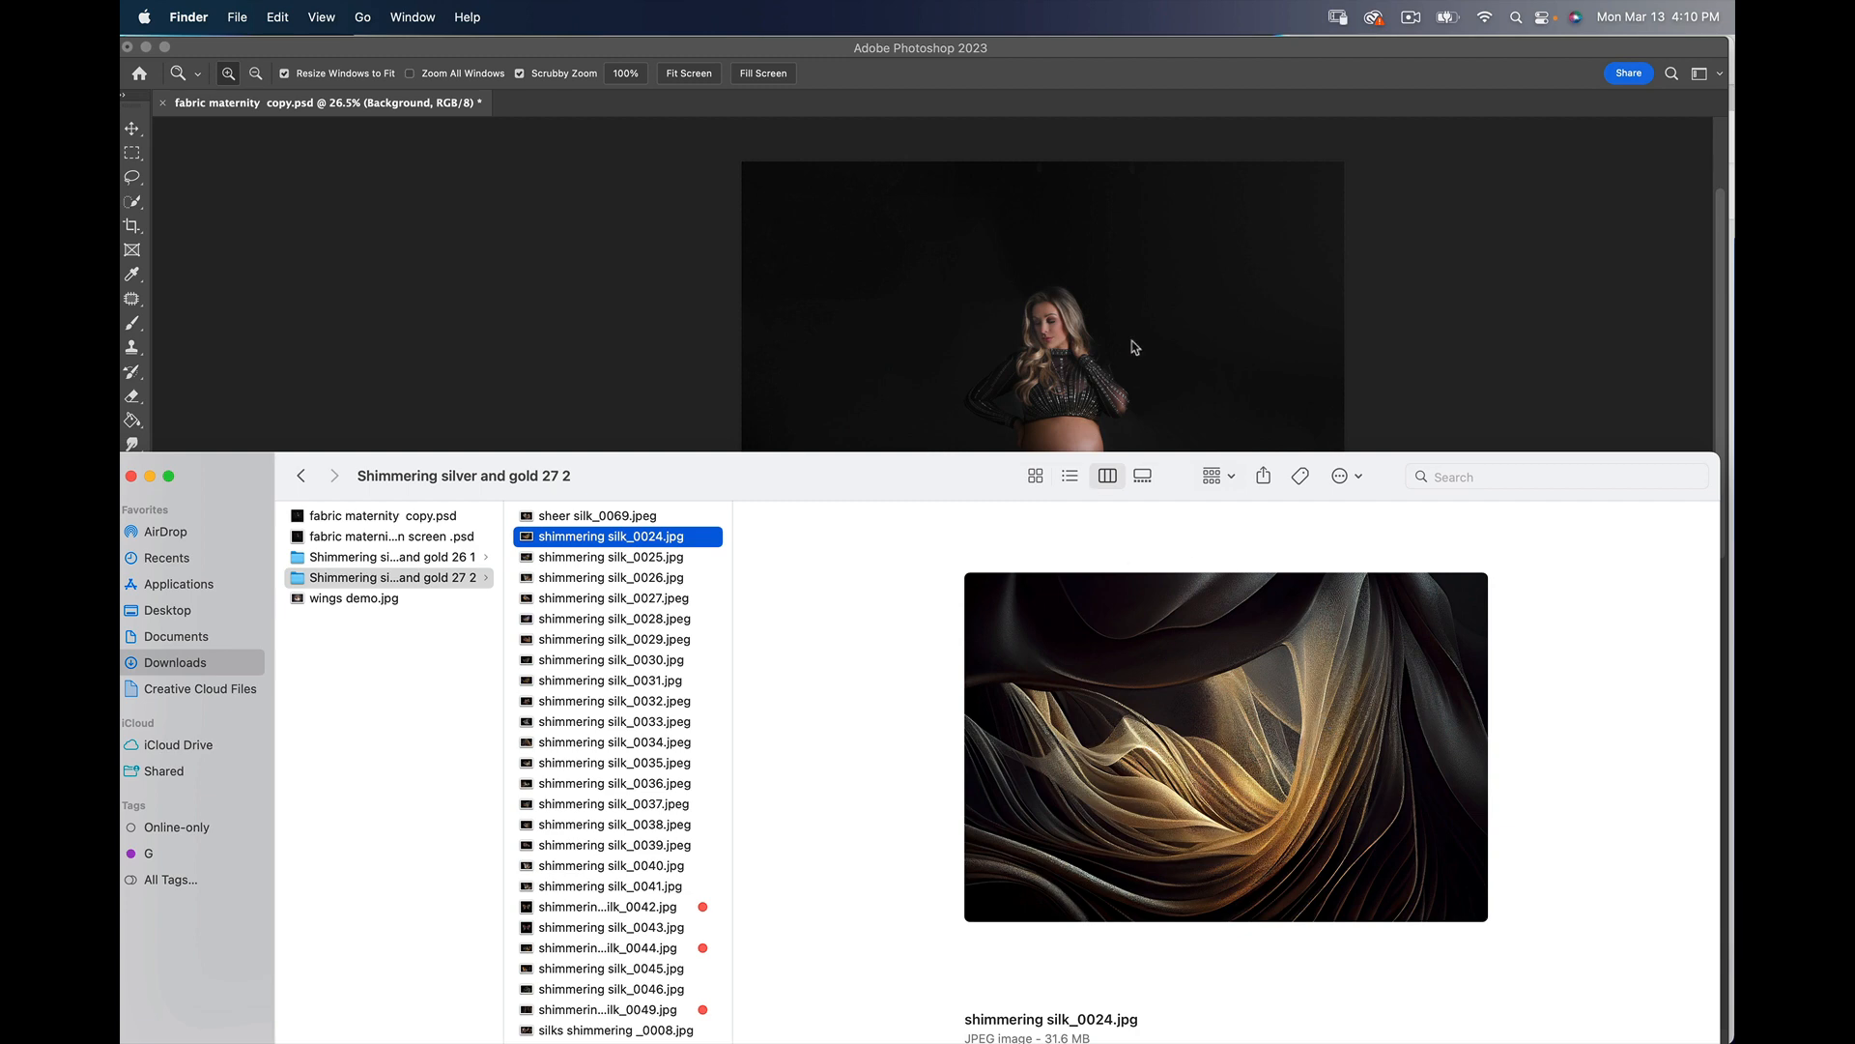
left_click(1025, 334)
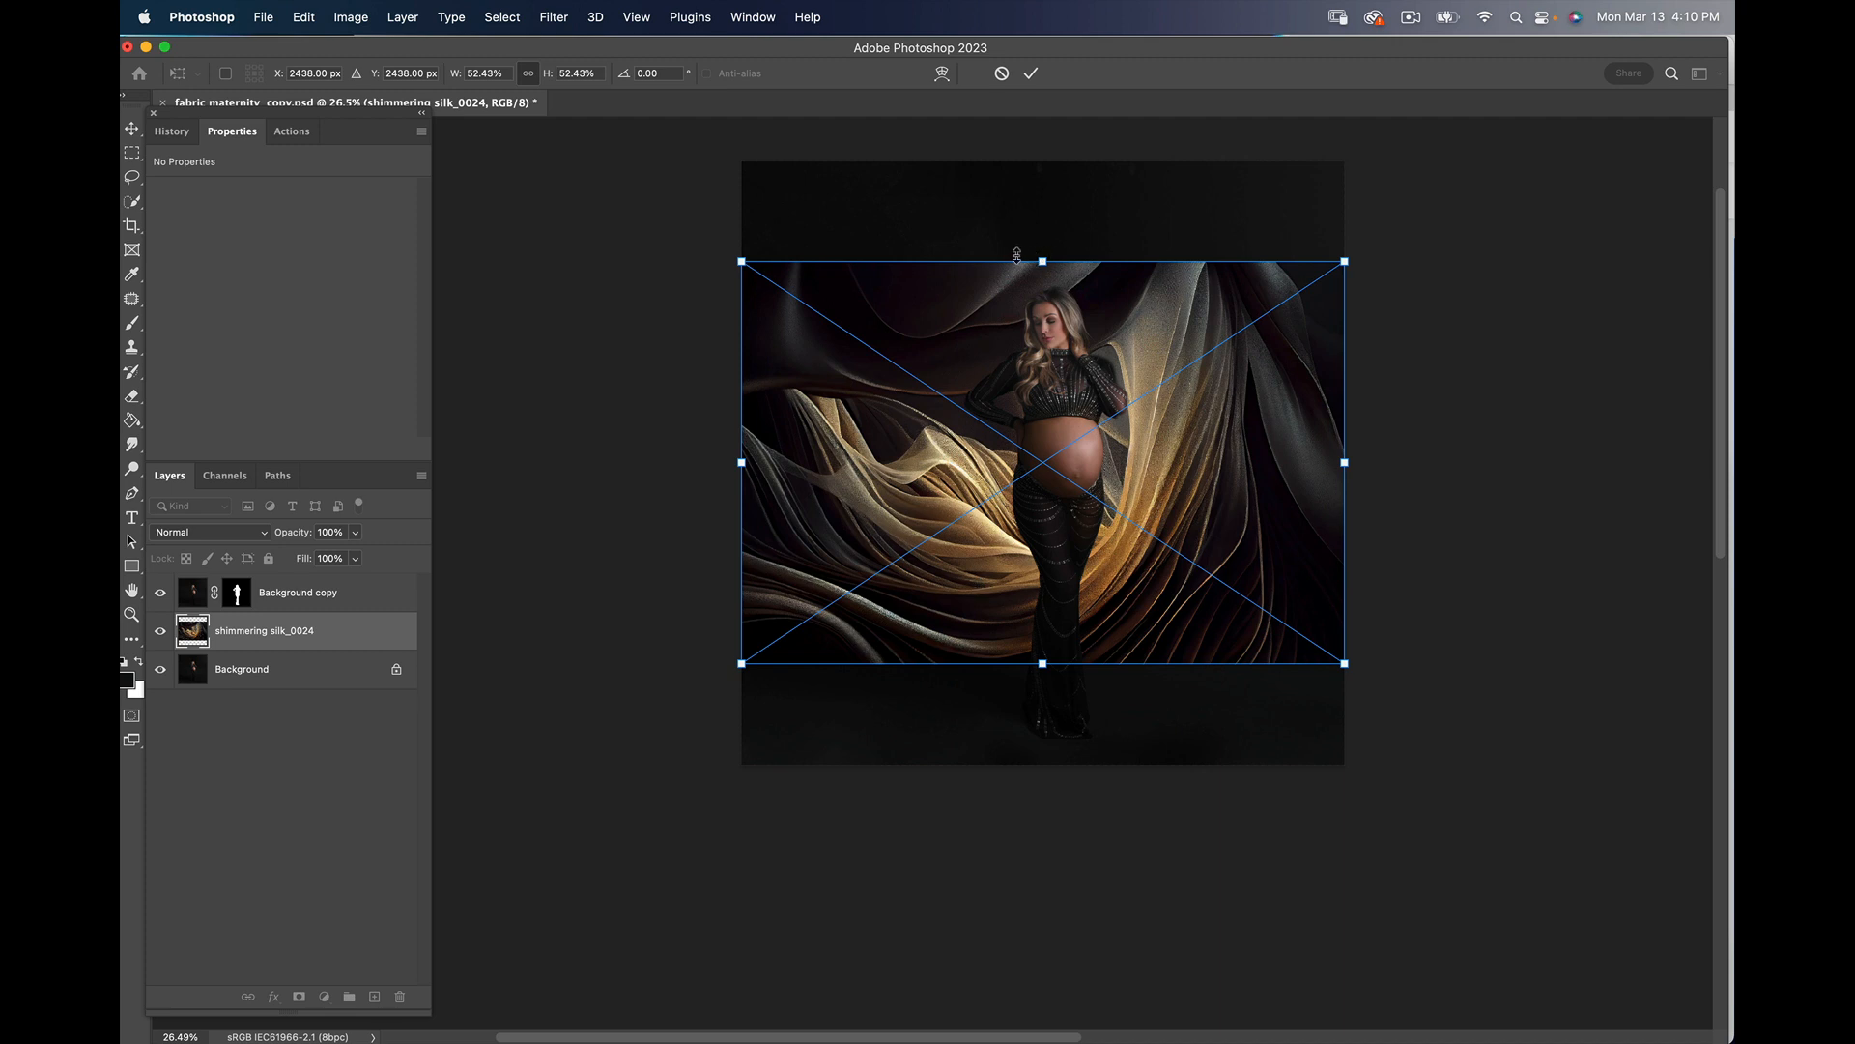
Step: Stretch the placed silk image vertically to about 77.6% height to fill the canvas, and commit the placement
left_click_drag(1043, 264, 1042, 161)
left_click_drag(1044, 663, 1035, 763)
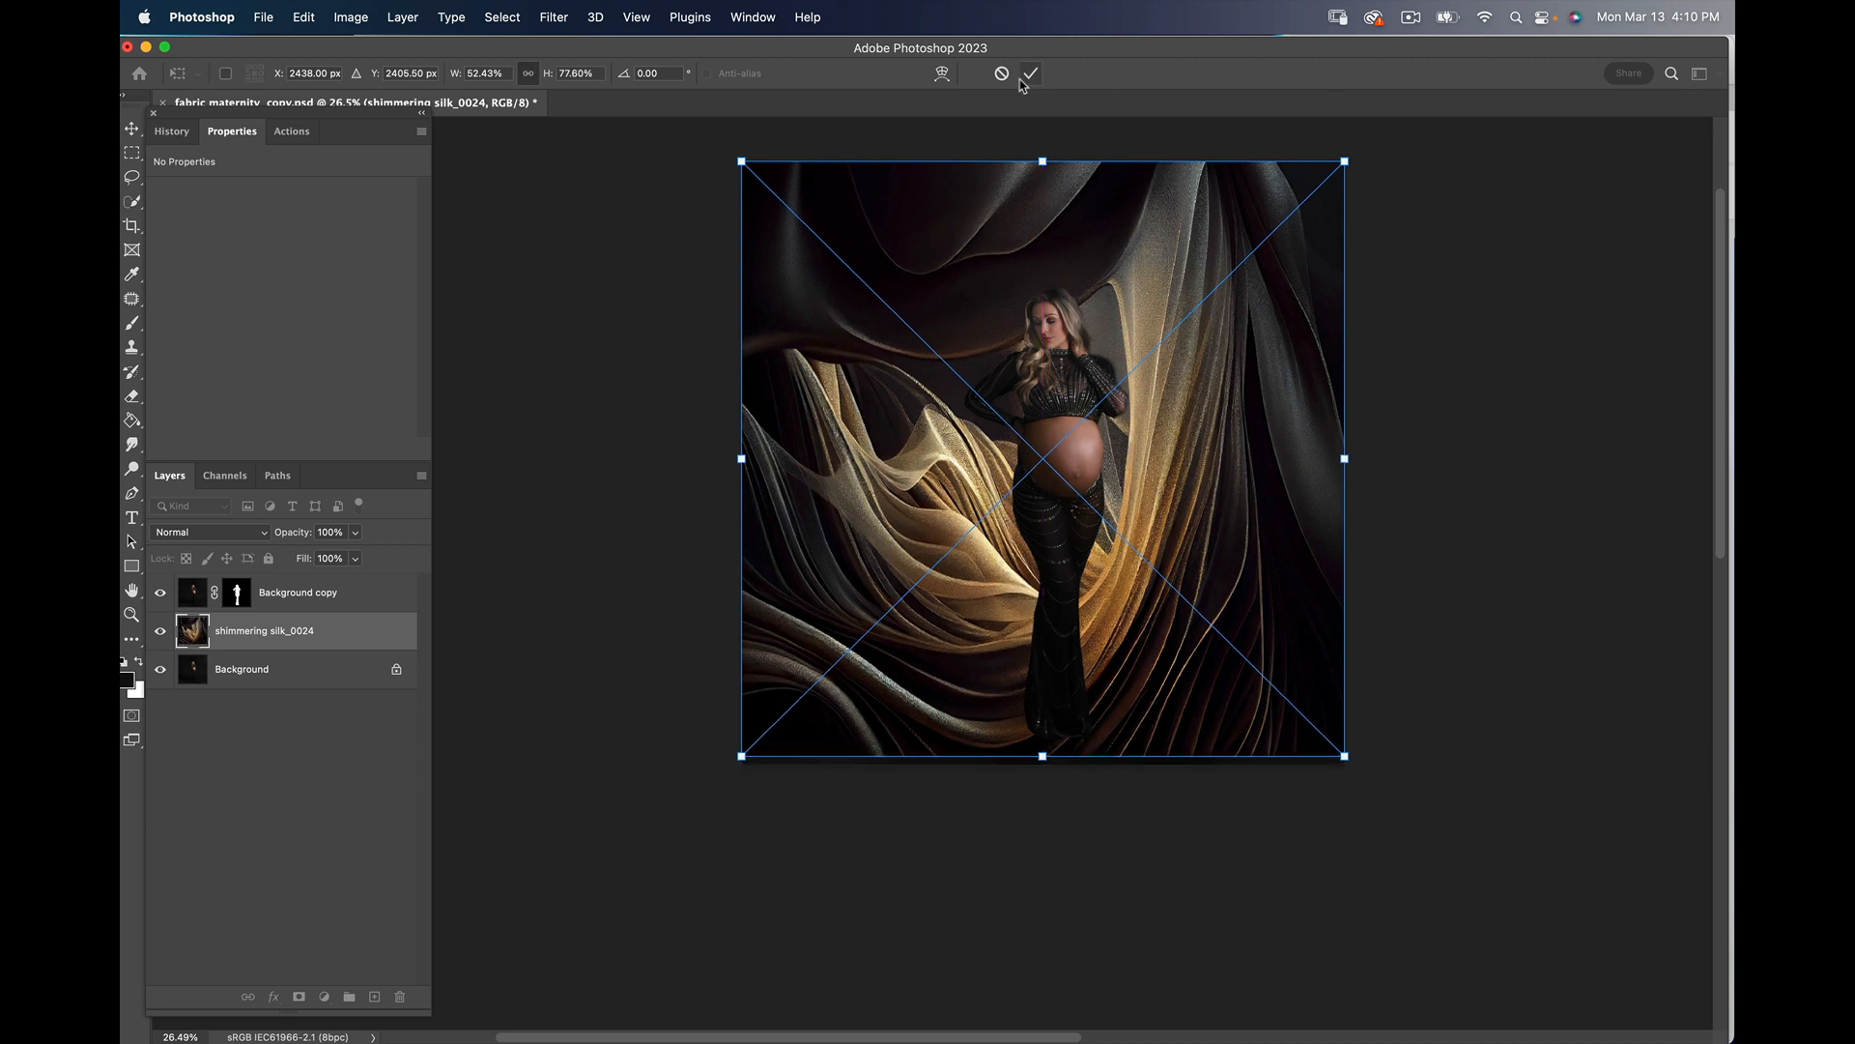
key("z")
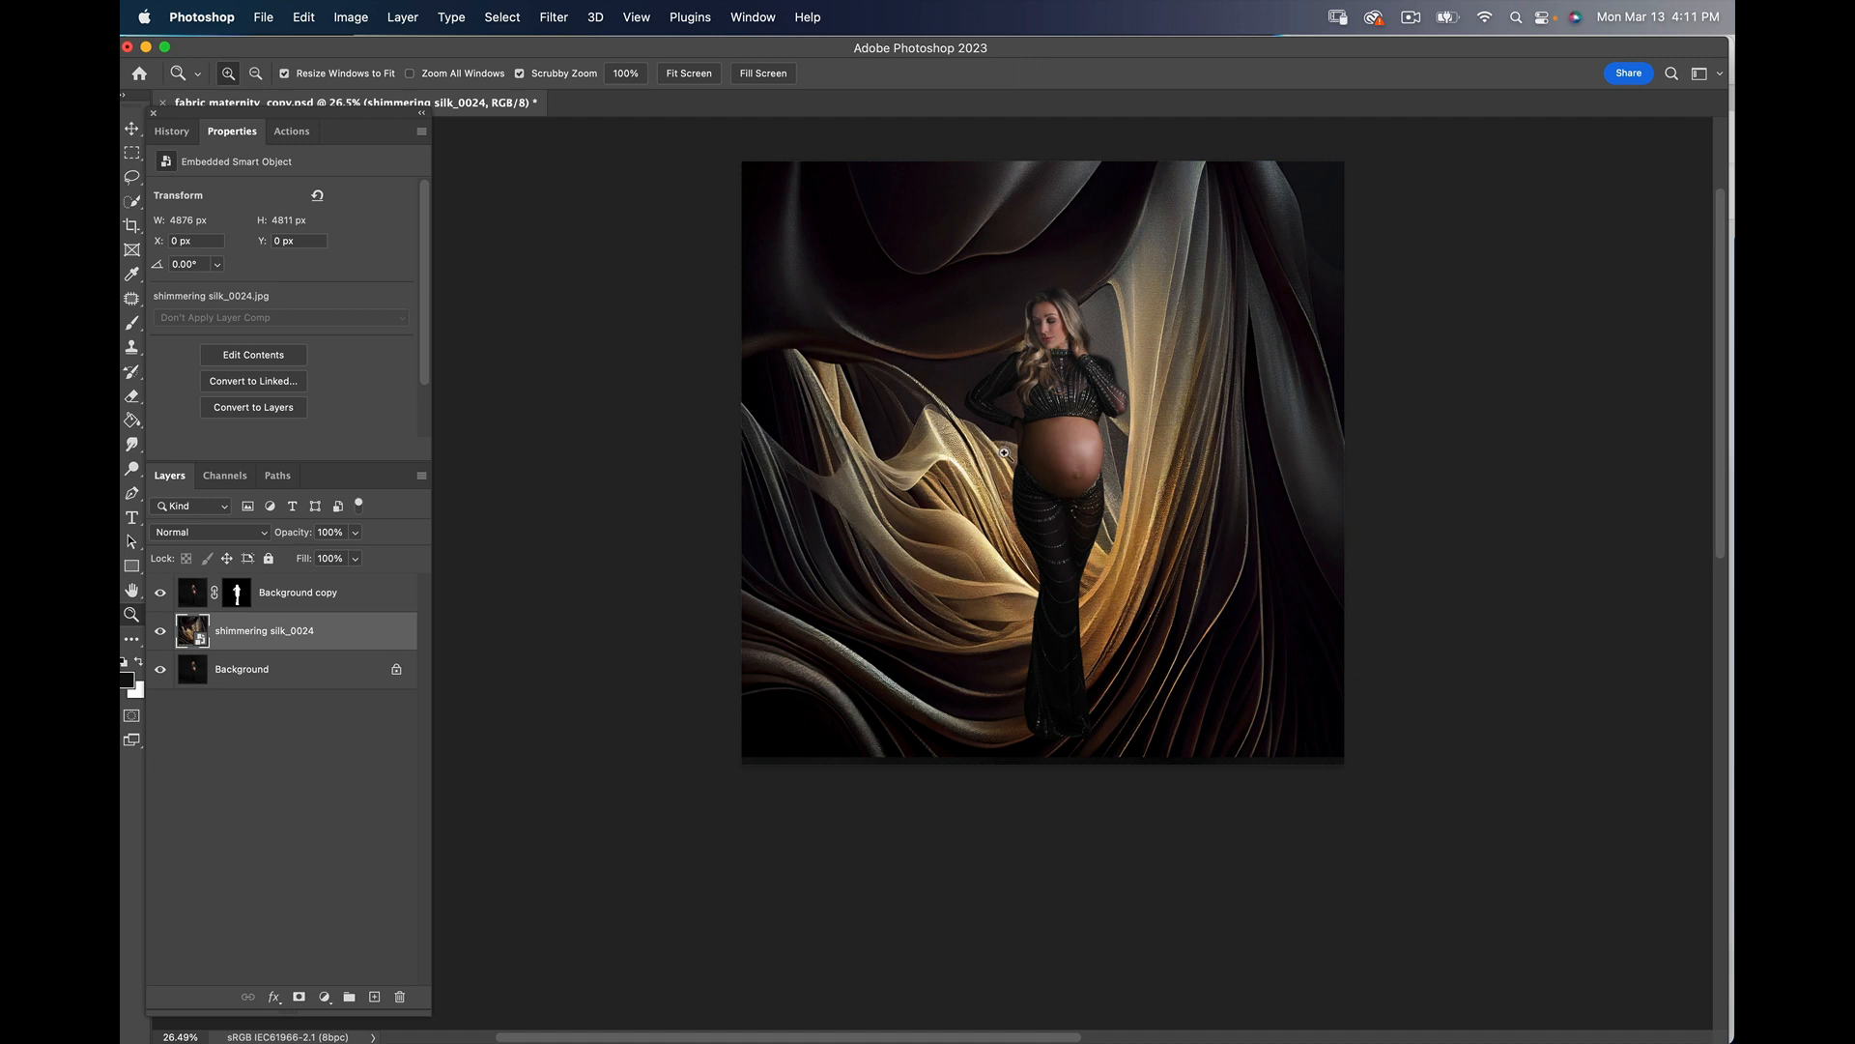
Step: Free Transform the silk layer, stretching its upper edge above the canvas to about 92% height
left_click(306, 18)
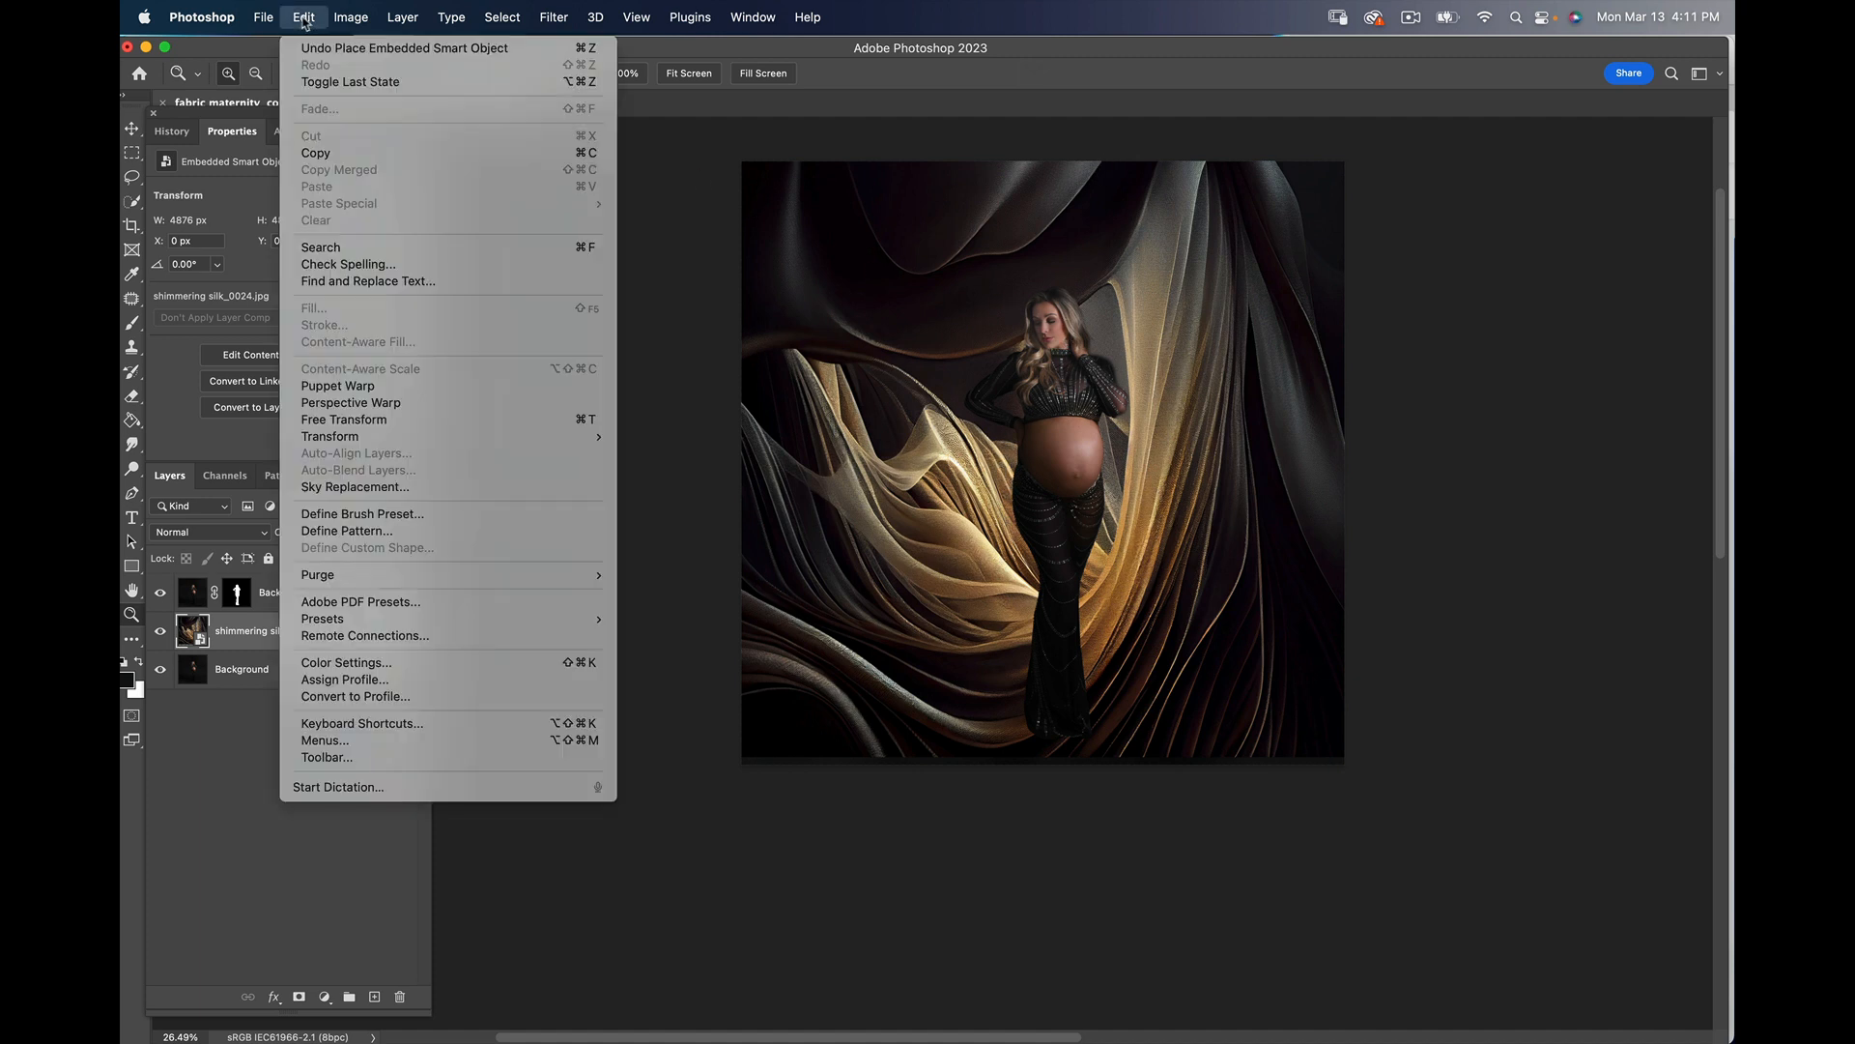
left_click(593, 419)
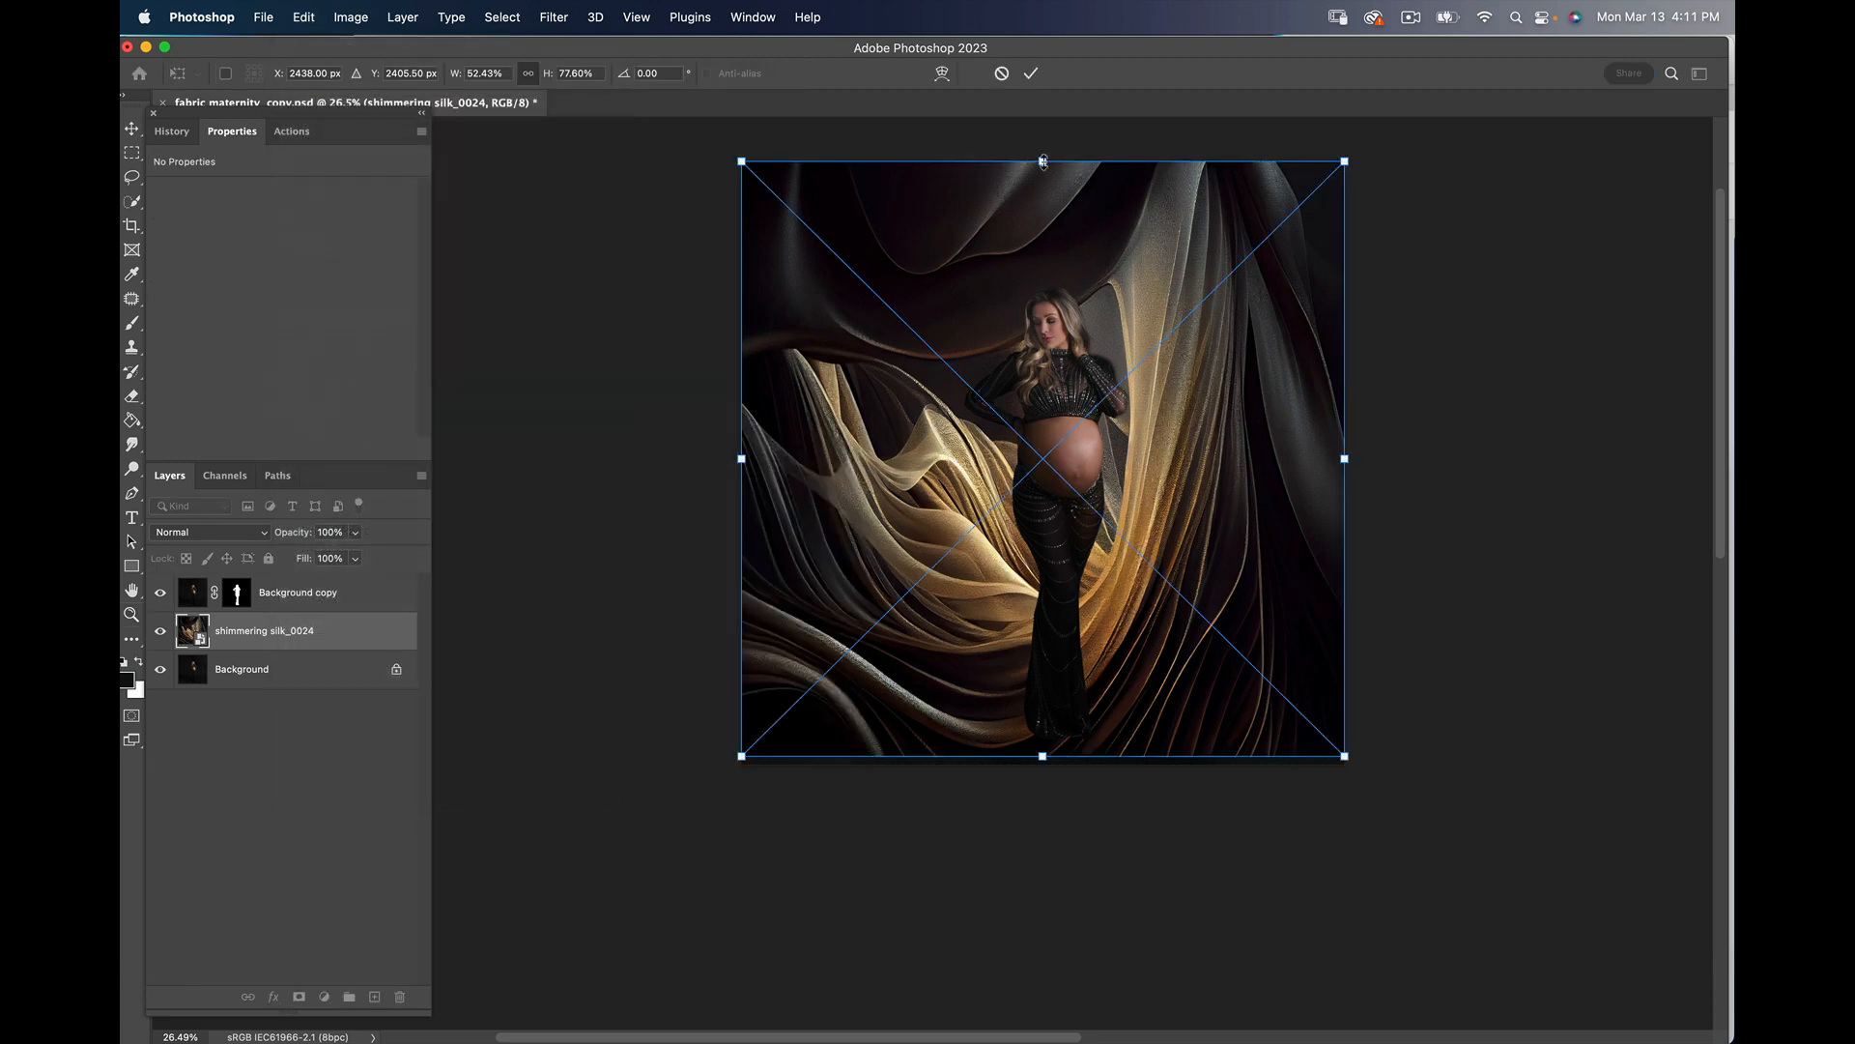
left_click_drag(1042, 161, 1049, 83)
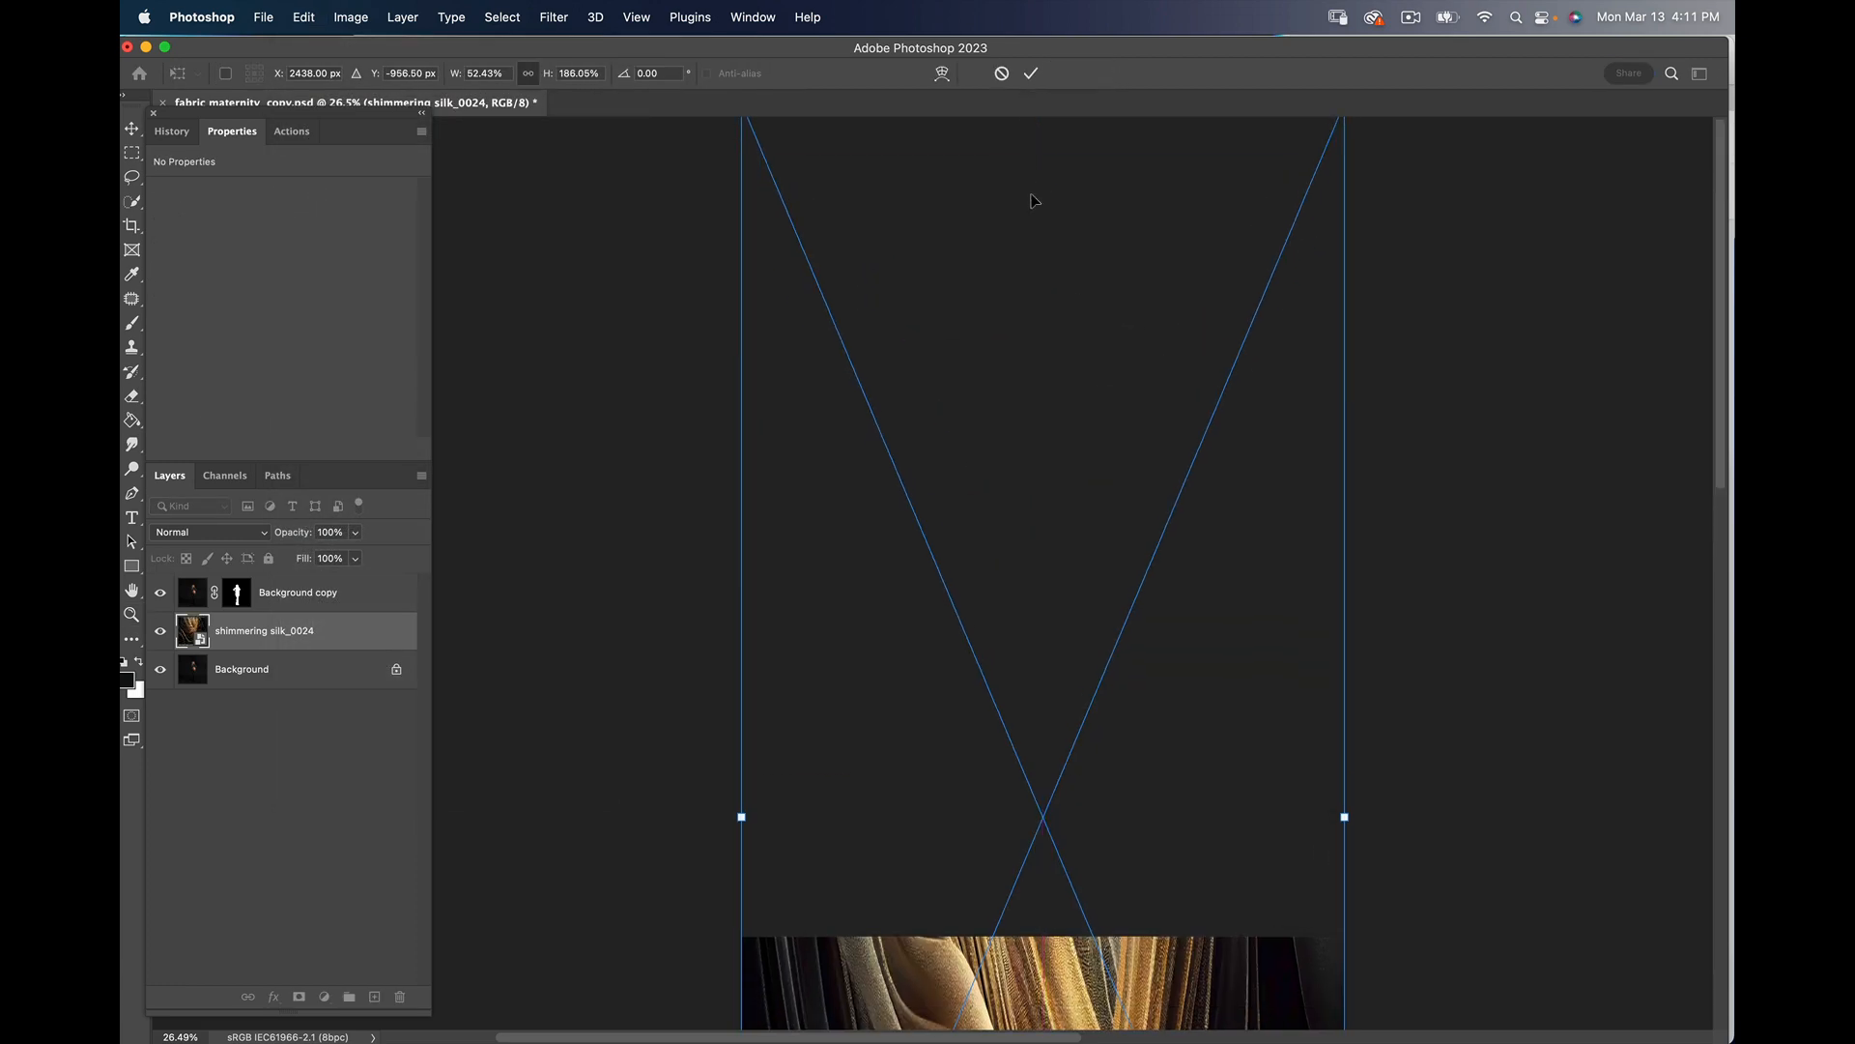
left_click_drag(1021, 277, 1001, 406)
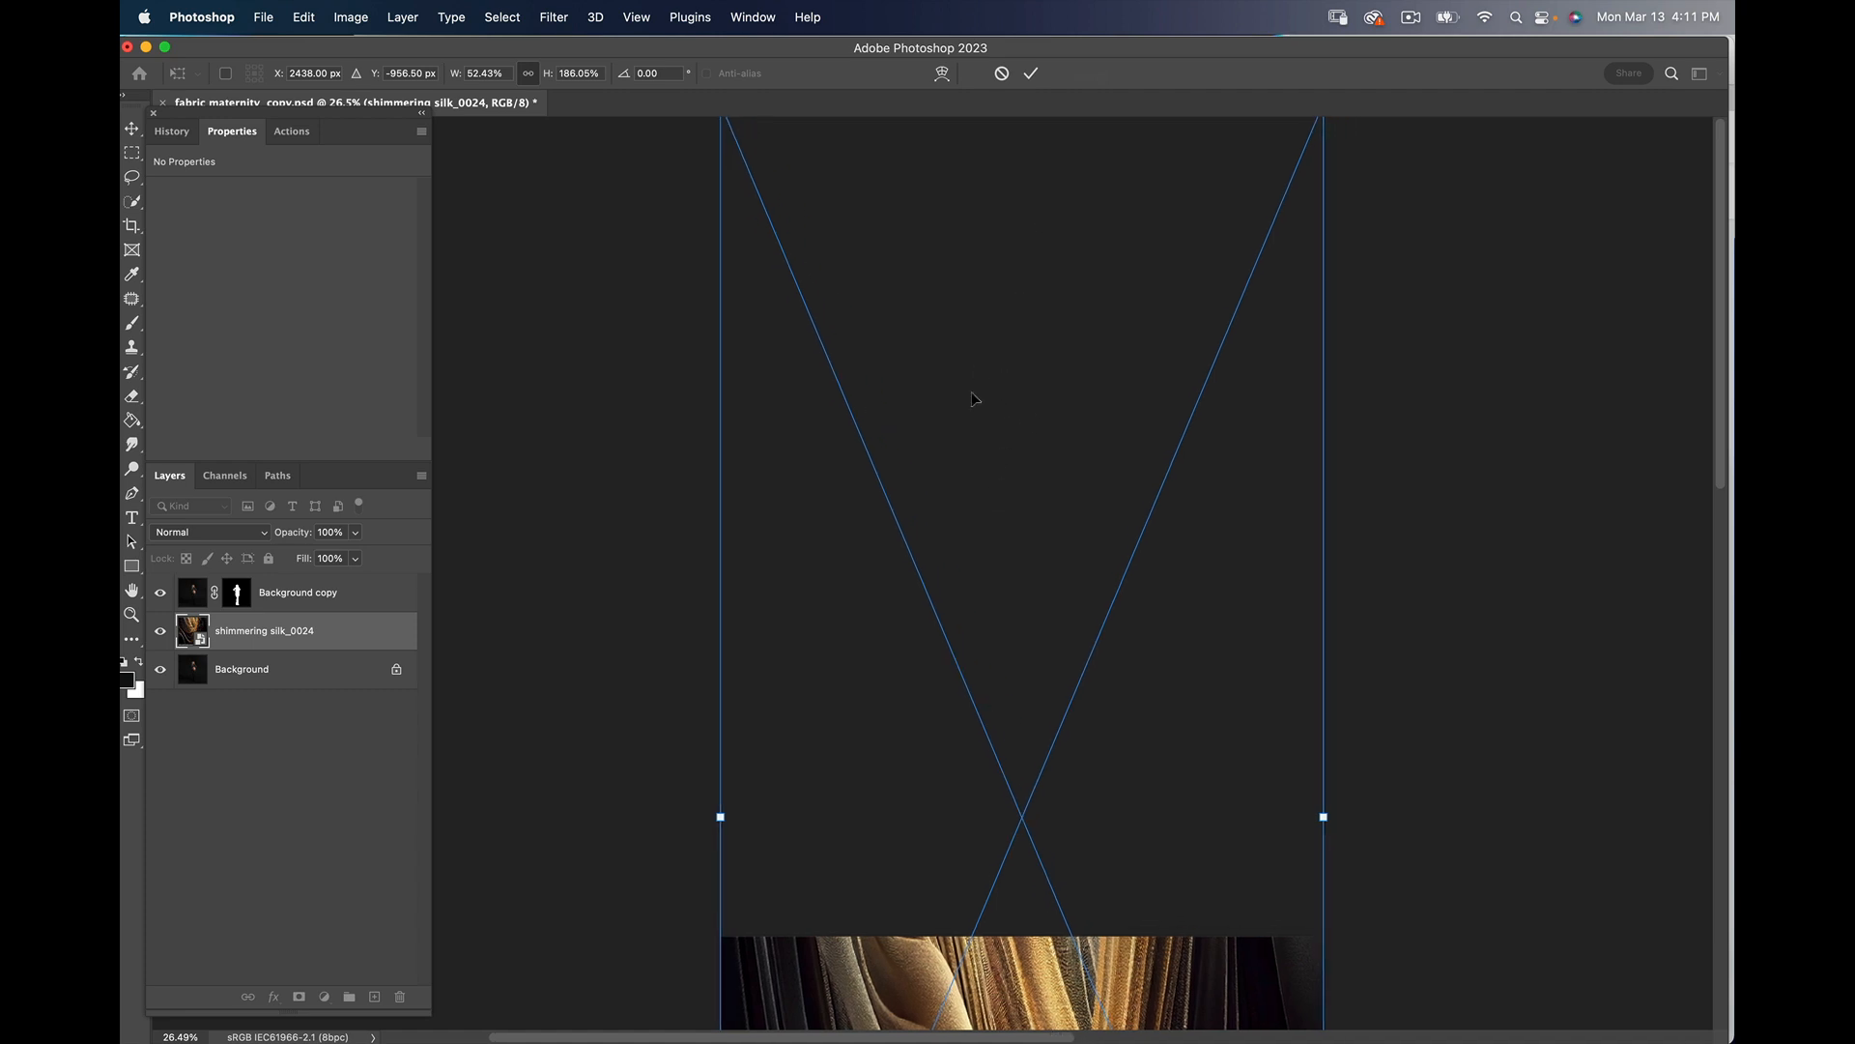
scroll(981, 448, "down", 5)
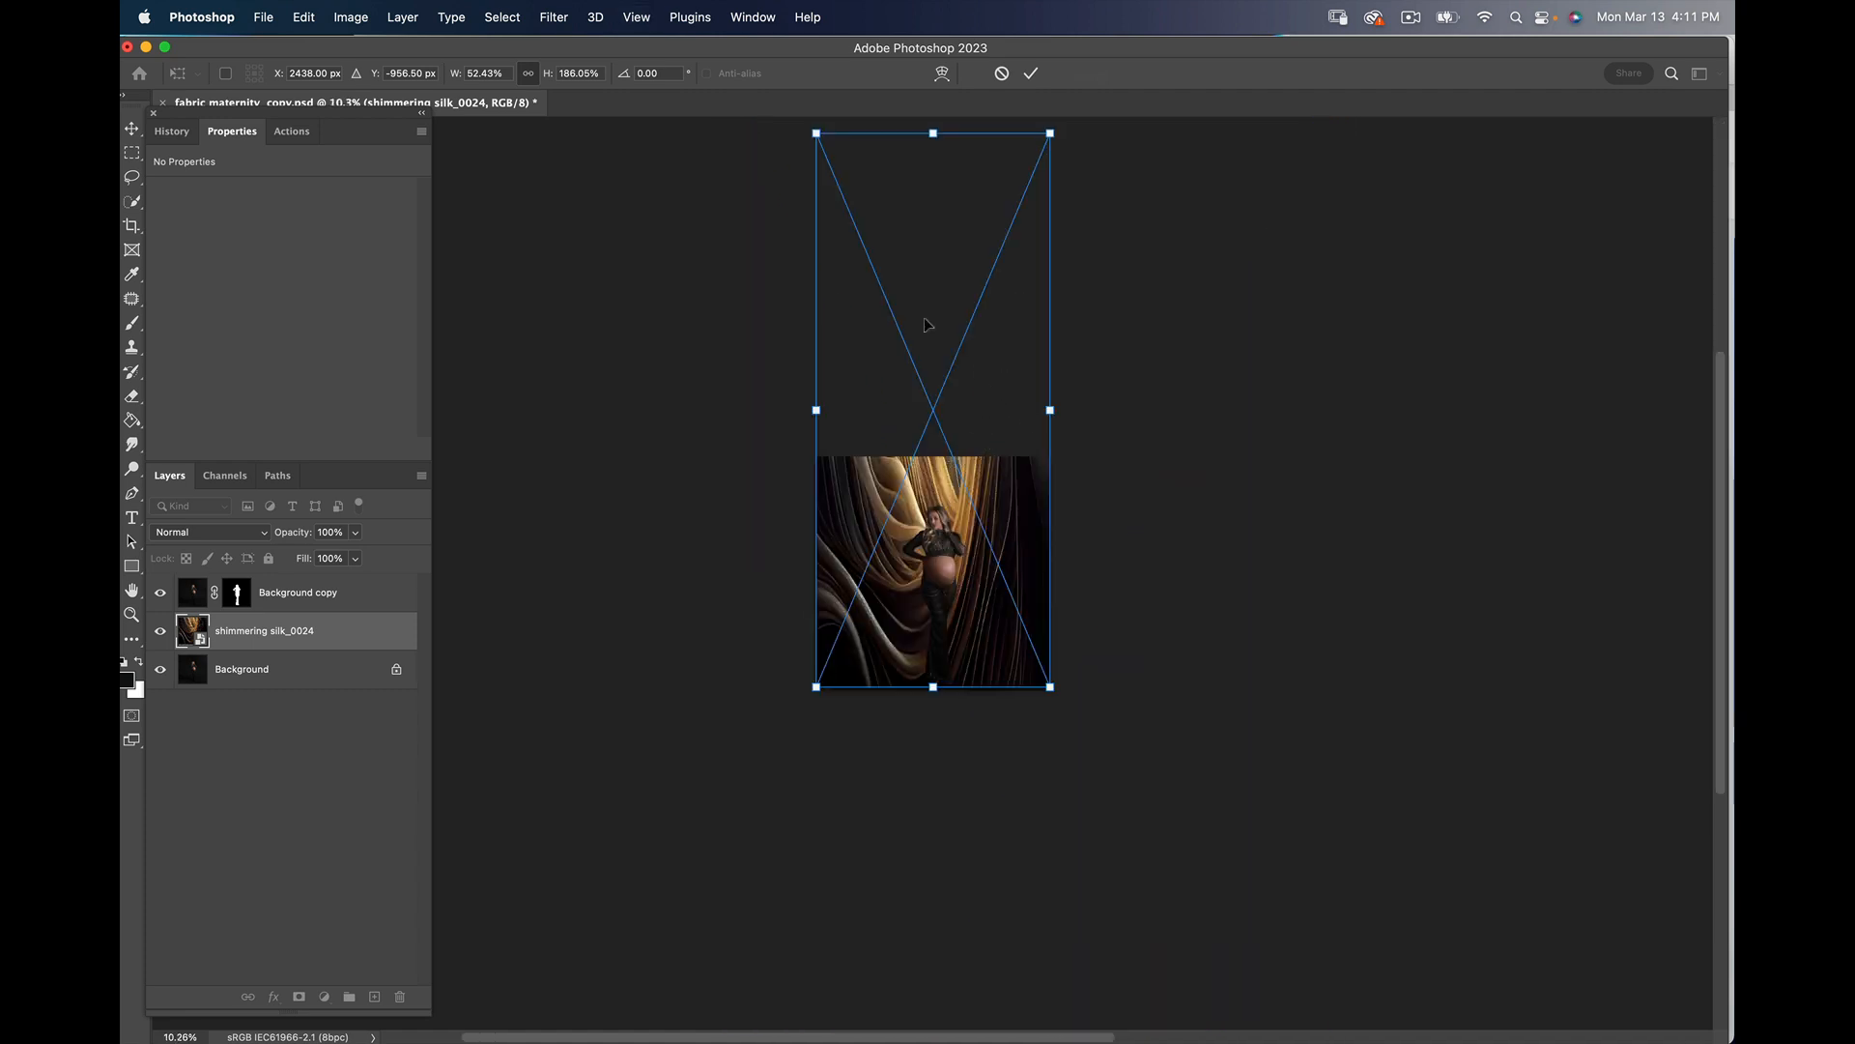
left_click_drag(932, 133, 908, 419)
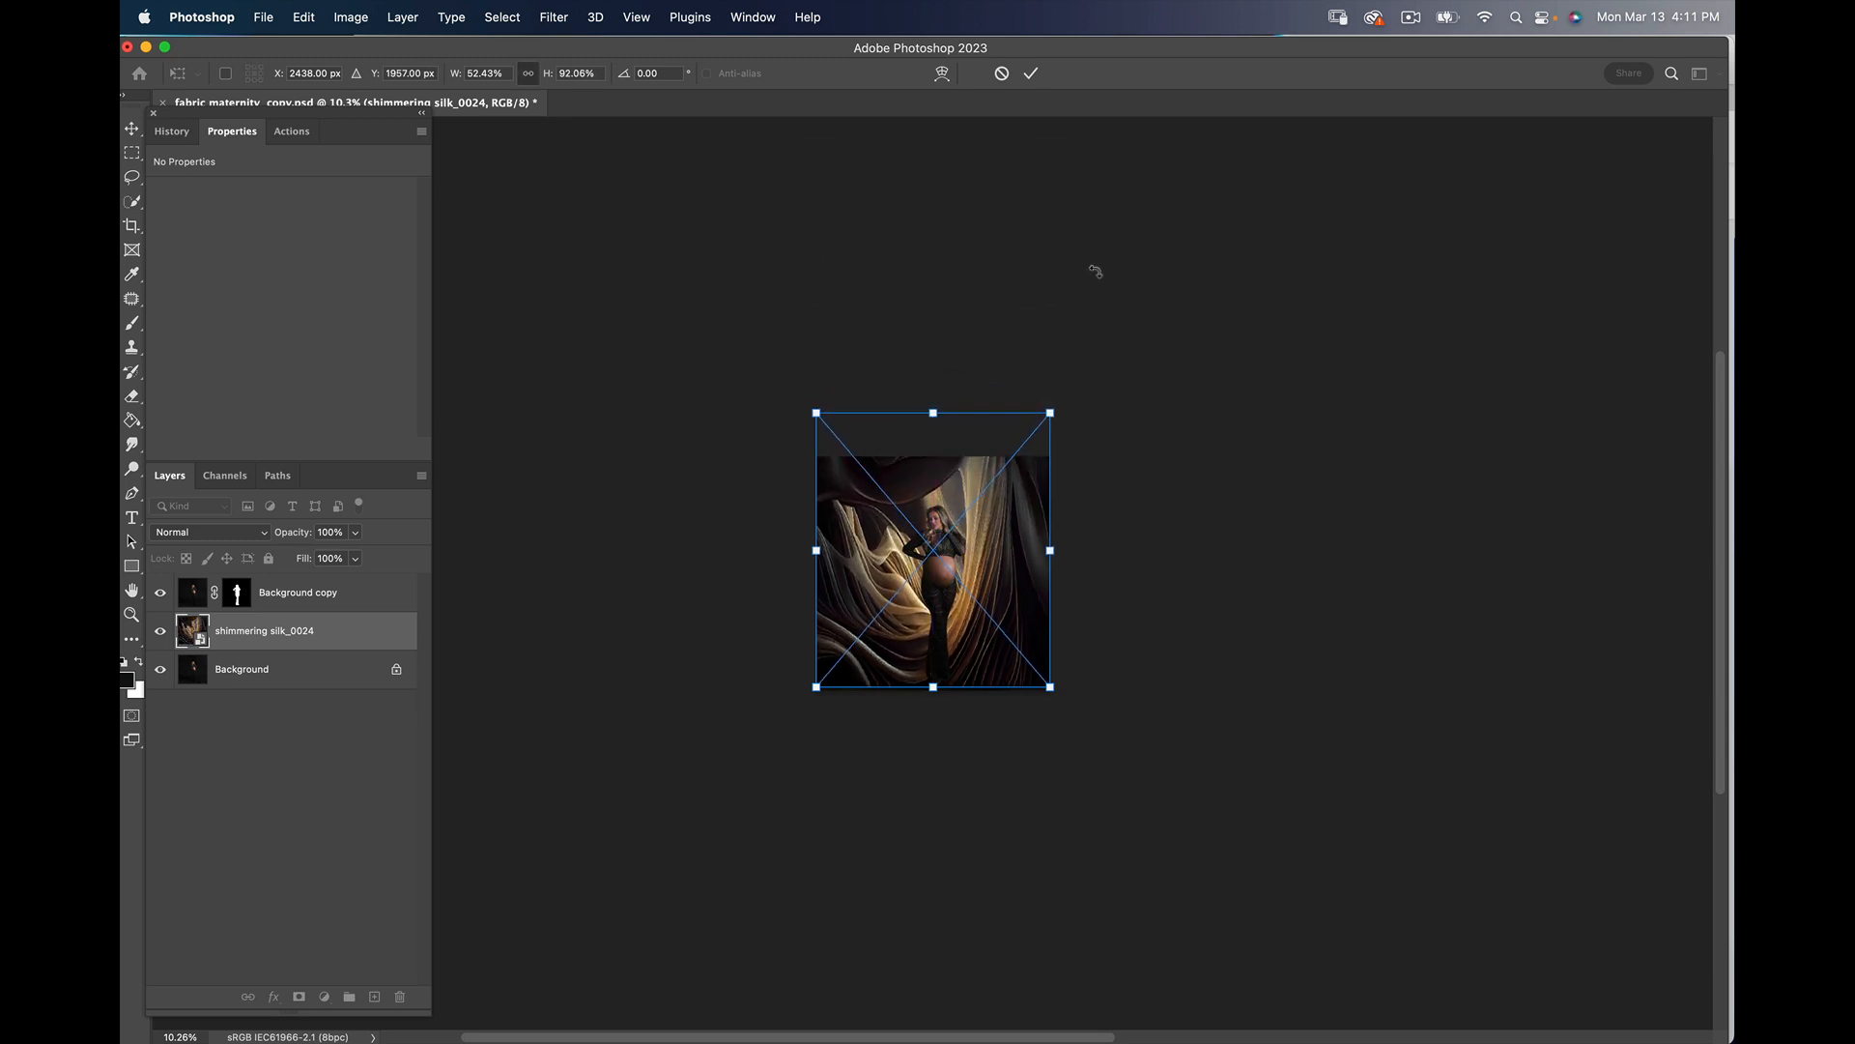
left_click(1031, 73)
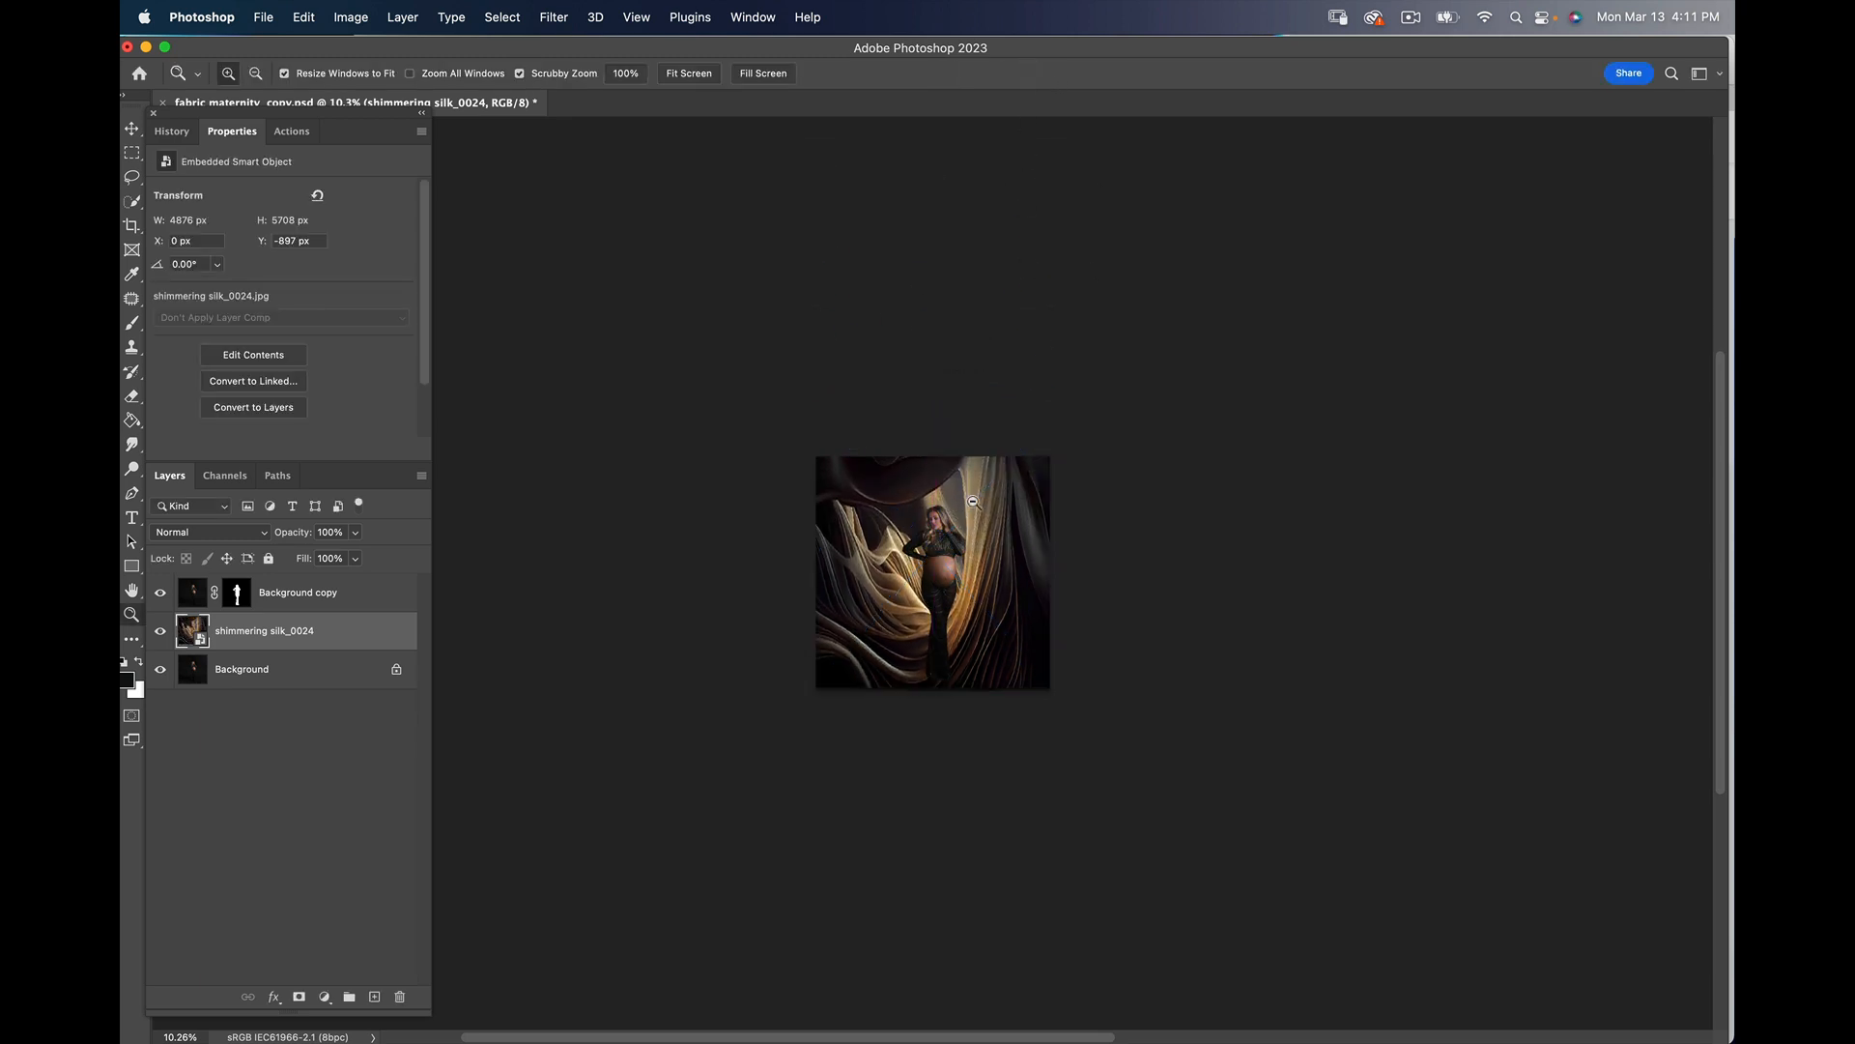
Step: Widen the silk layer past the canvas's right edge to about 56.5% width with Free Transform
left_click_drag(973, 502, 1014, 484)
left_click_drag(953, 594, 1018, 466)
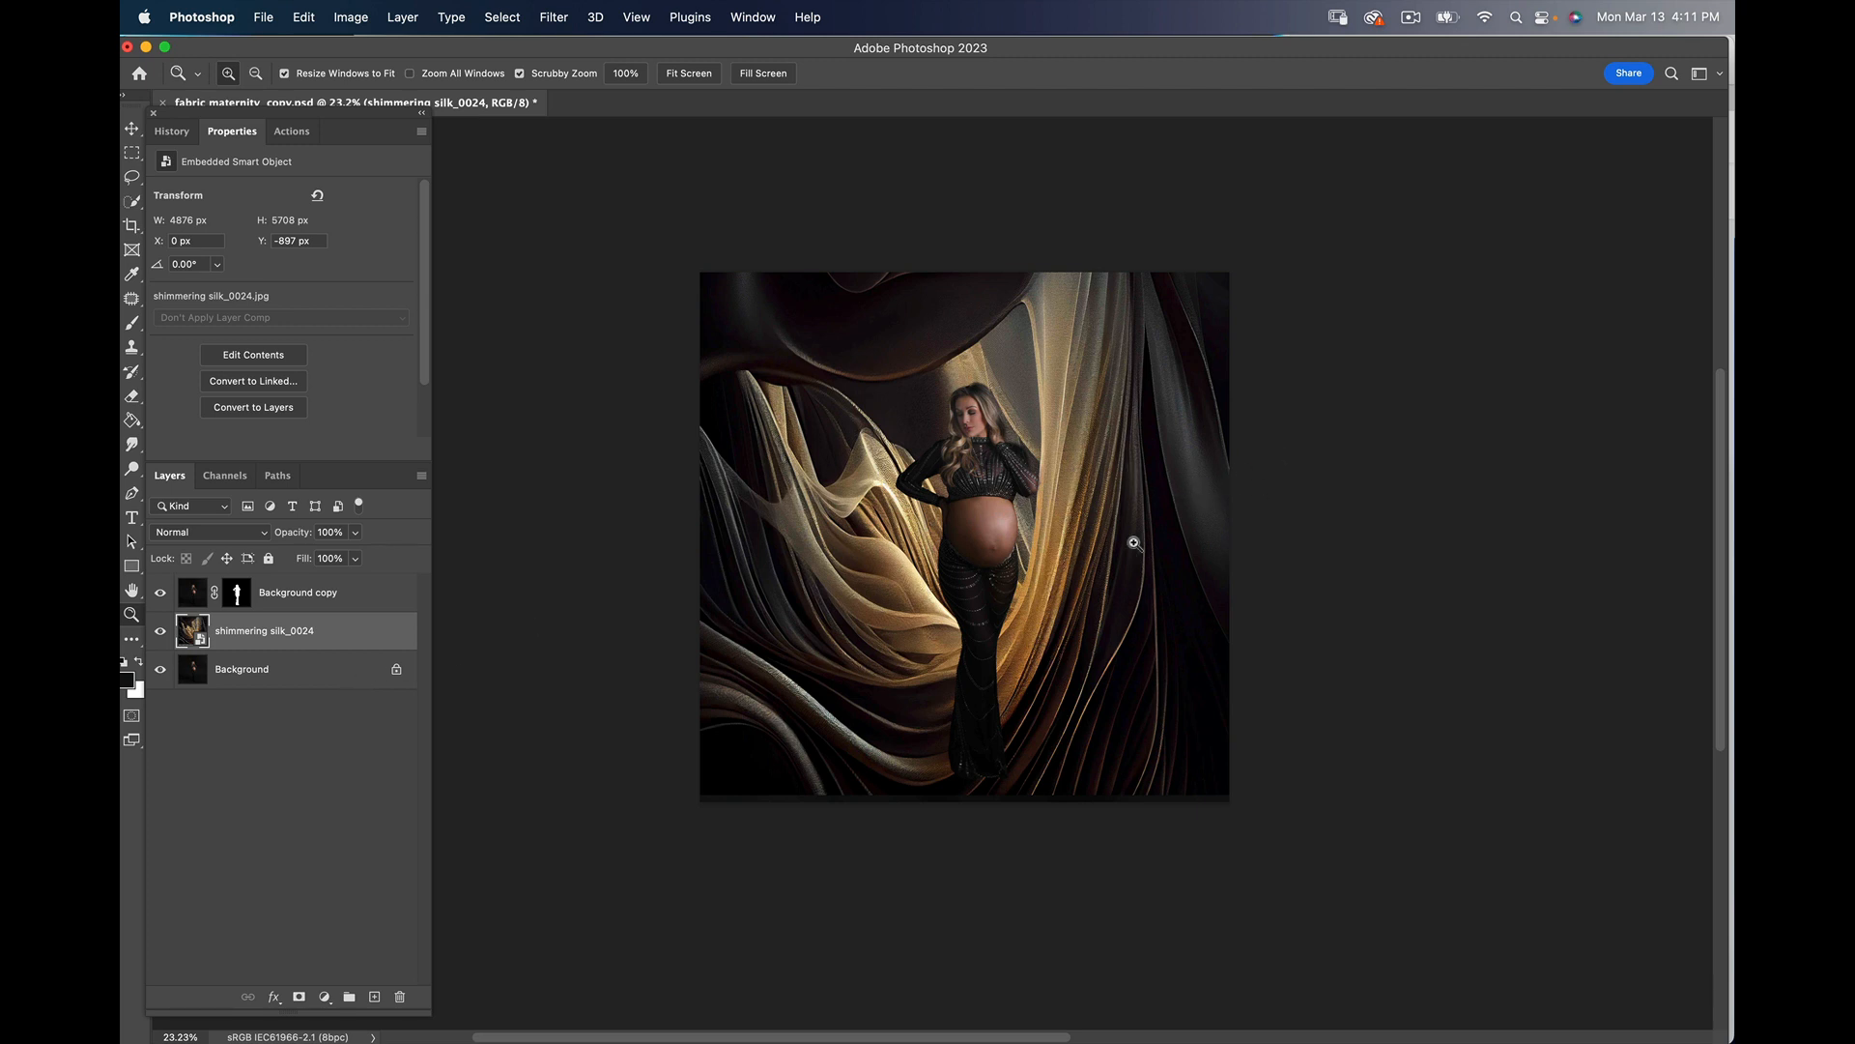
key("super+t")
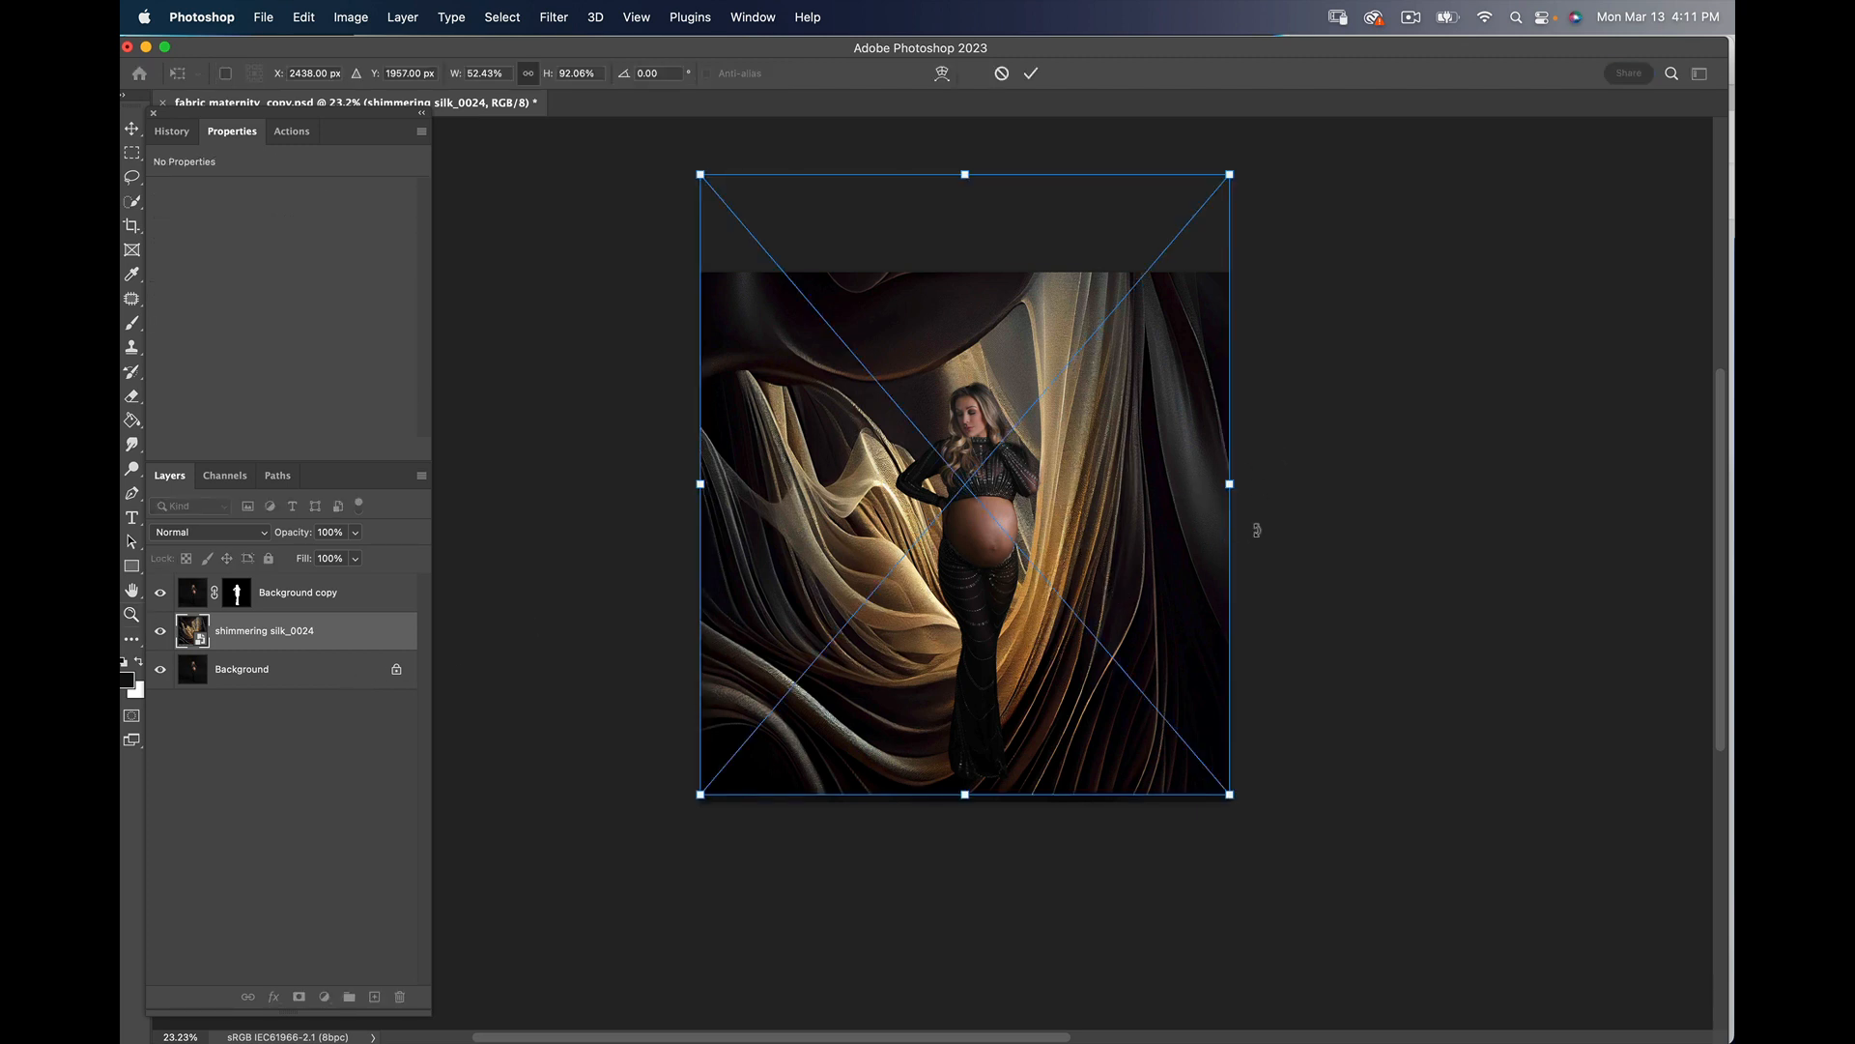
left_click_drag(1229, 483, 1270, 484)
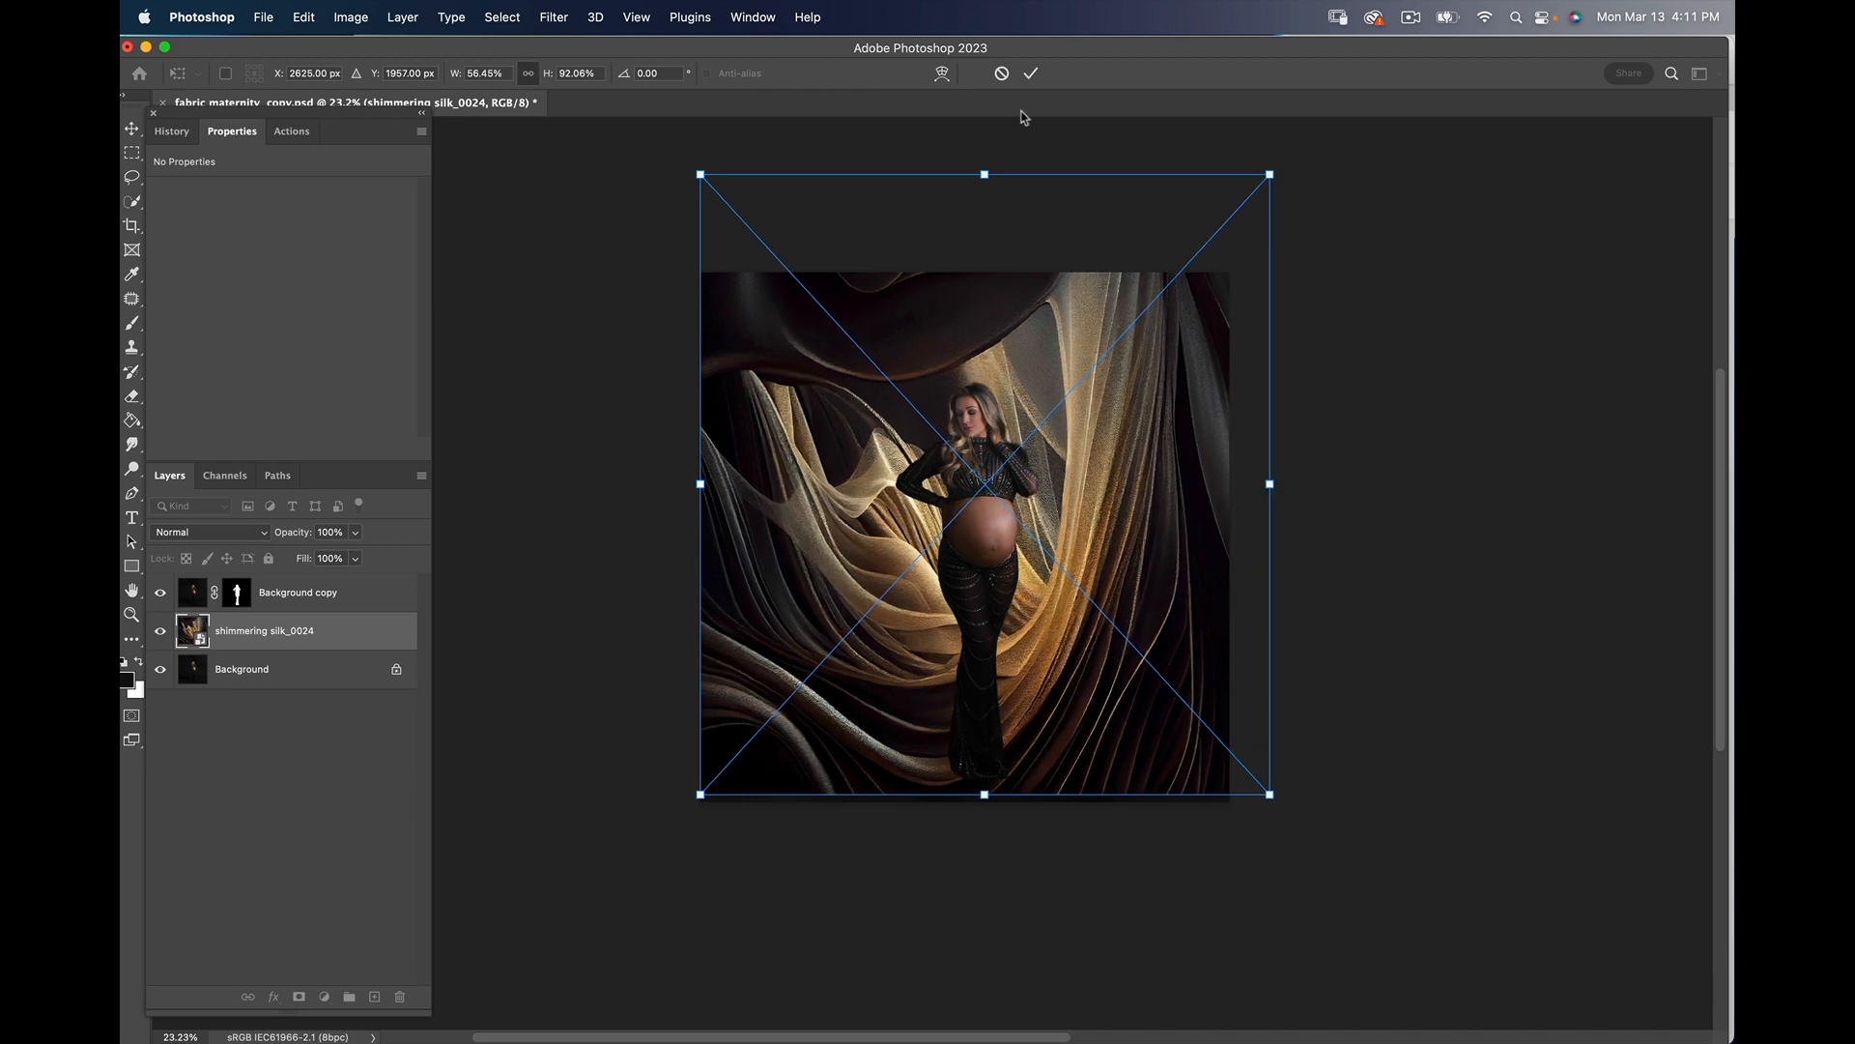
left_click(1031, 74)
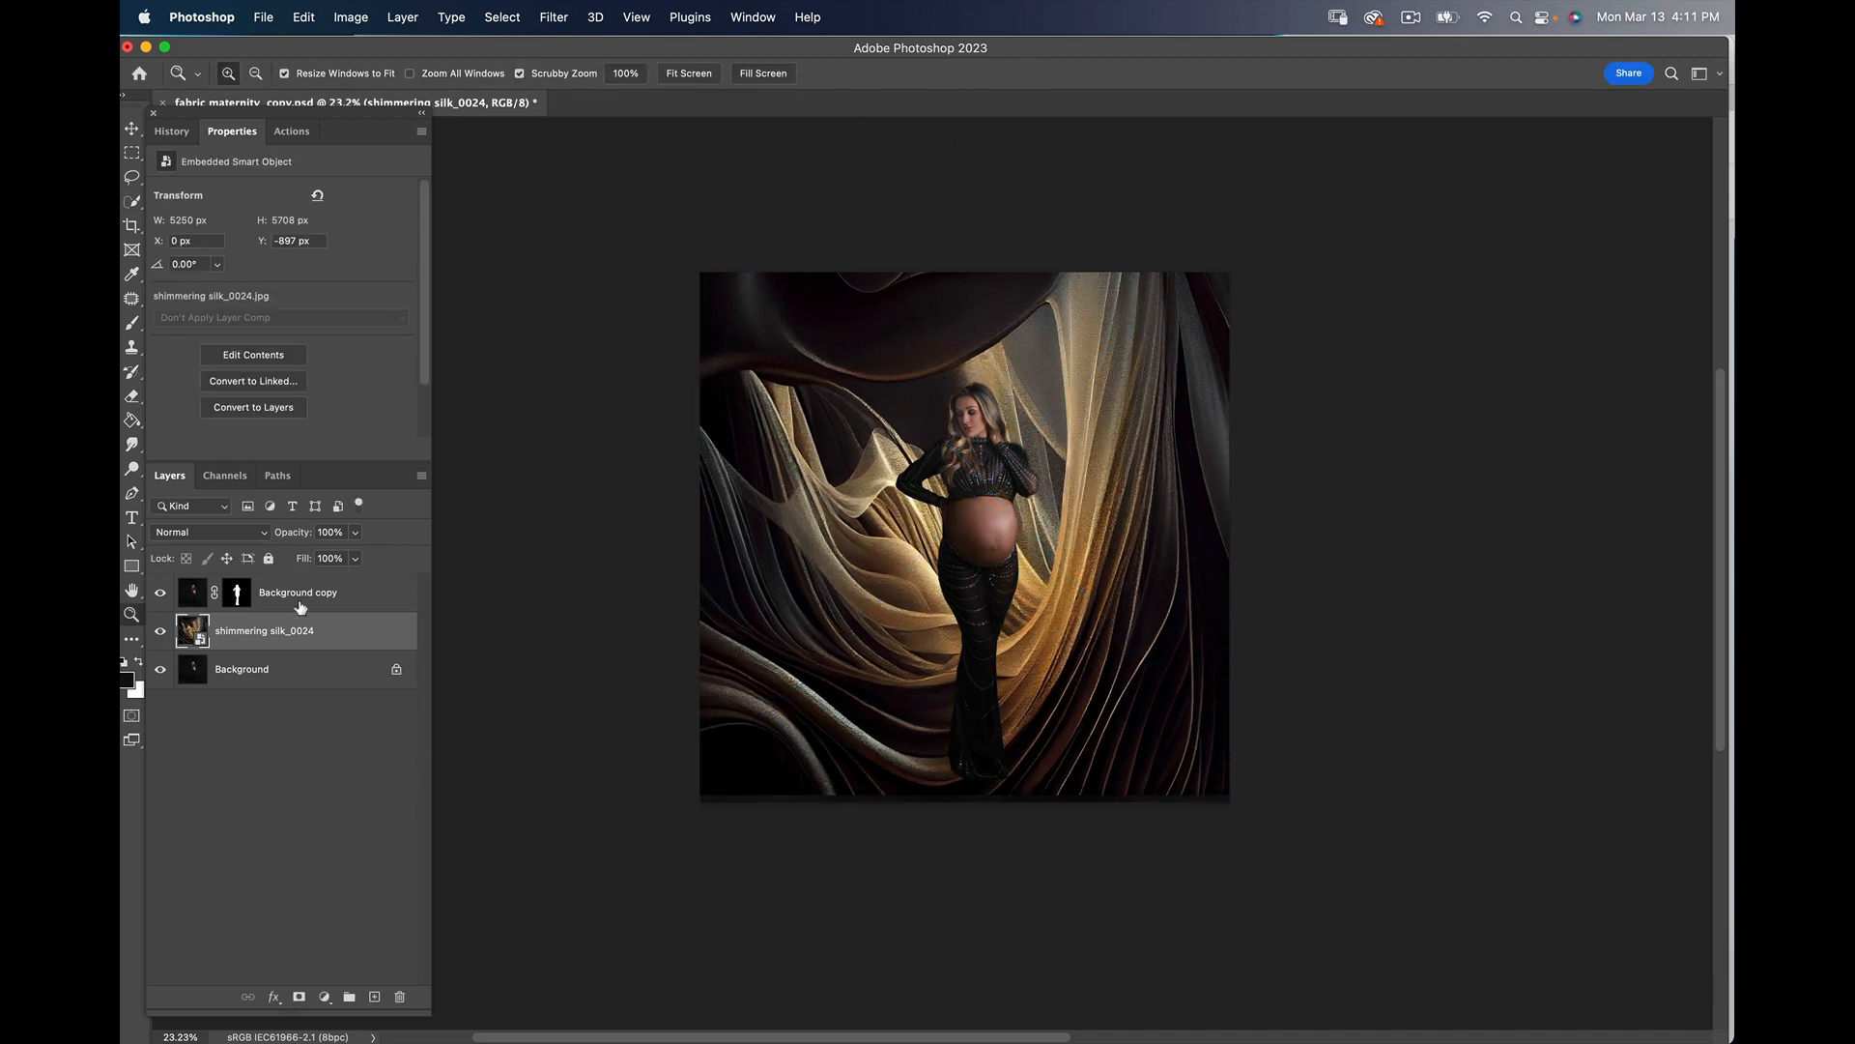
Step: Duplicate the shimmering silk_0024 layer and place the copy above the masked woman layer
left_click_drag(349, 640, 336, 583)
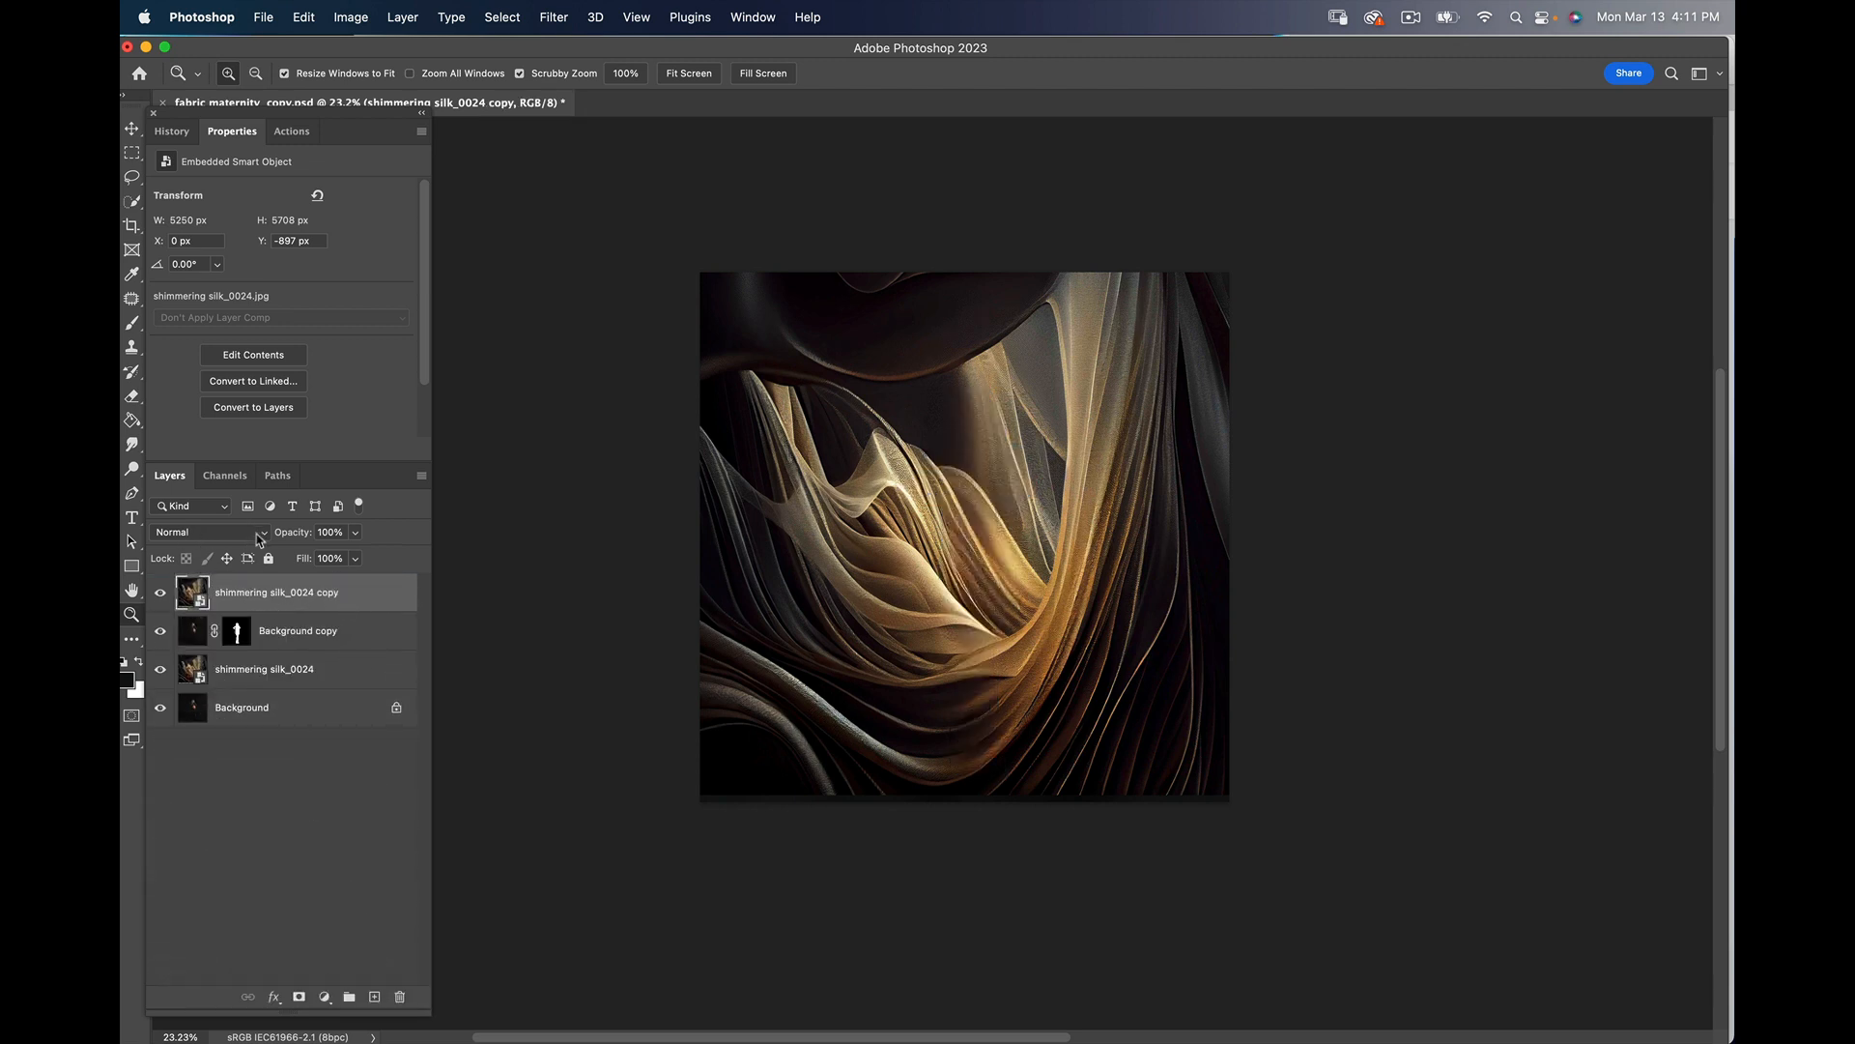
Step: Try revealing the woman by painting black with an 800 px brush on a mask of the silk copy, and delete that mask
left_click(299, 996)
left_click(140, 665)
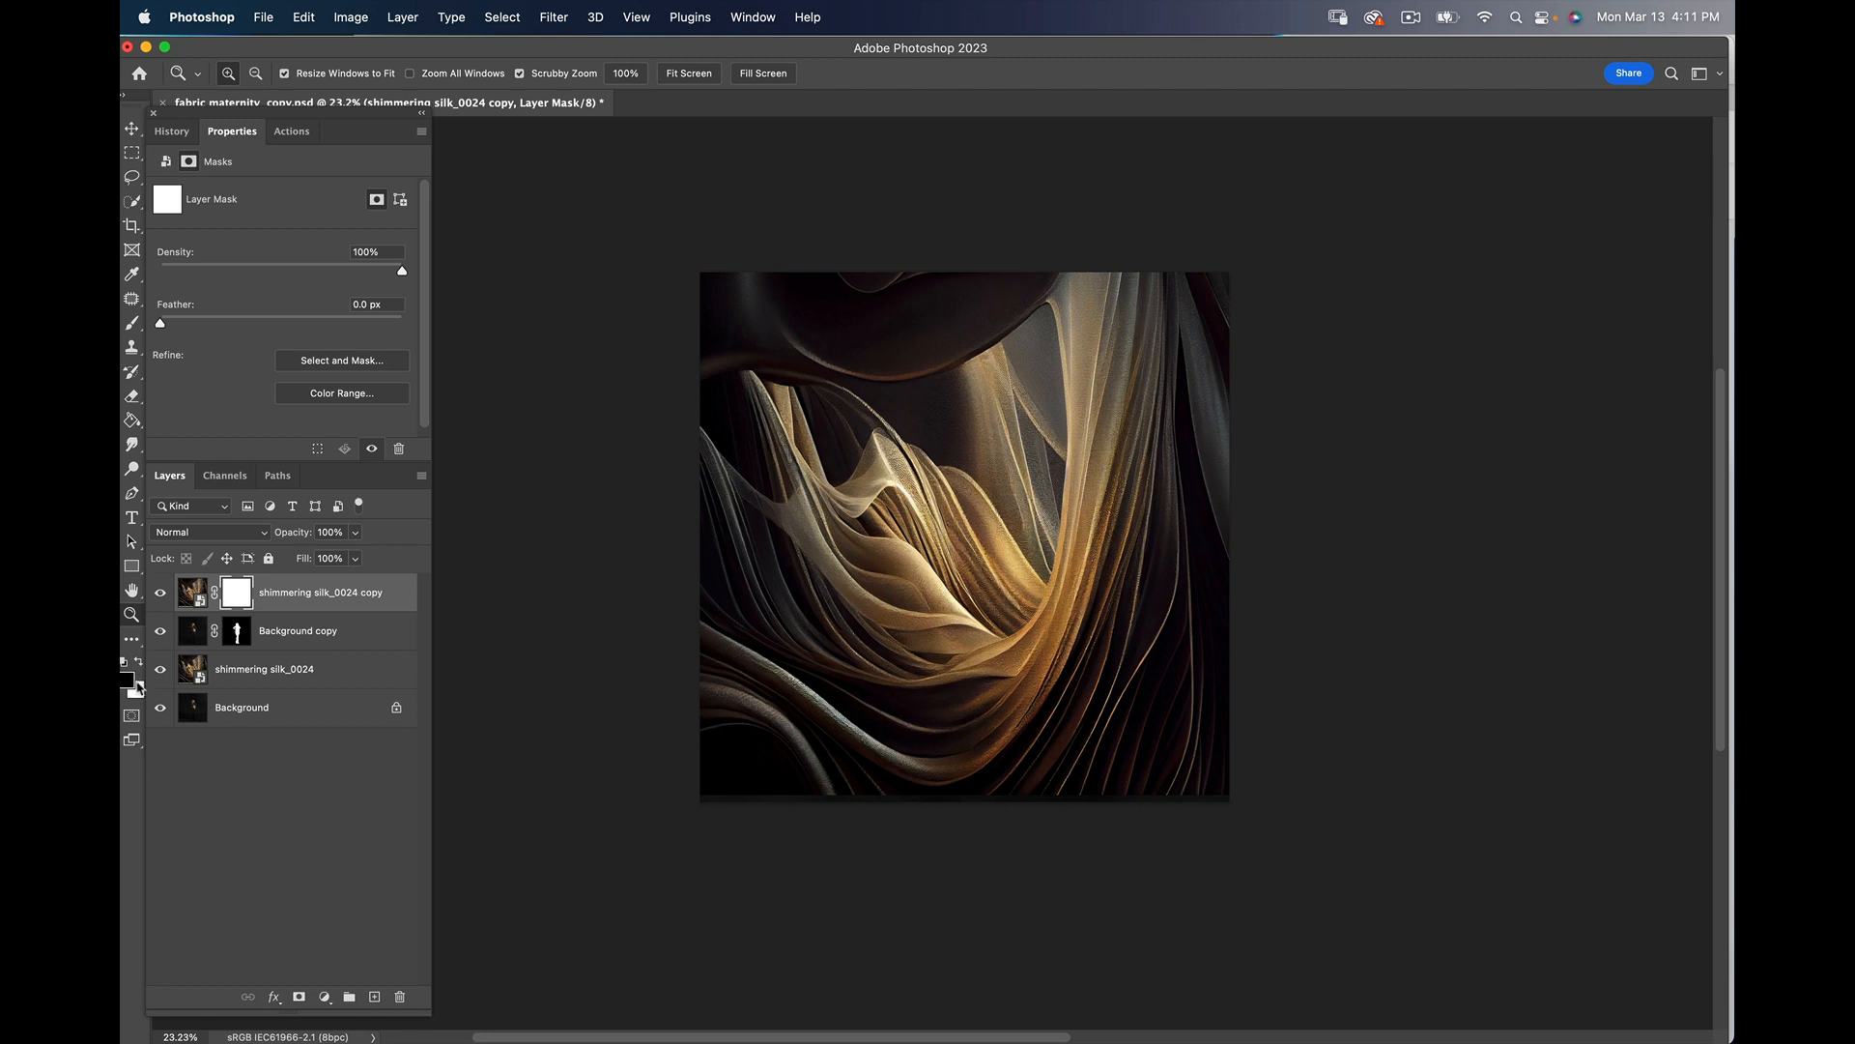
key("b")
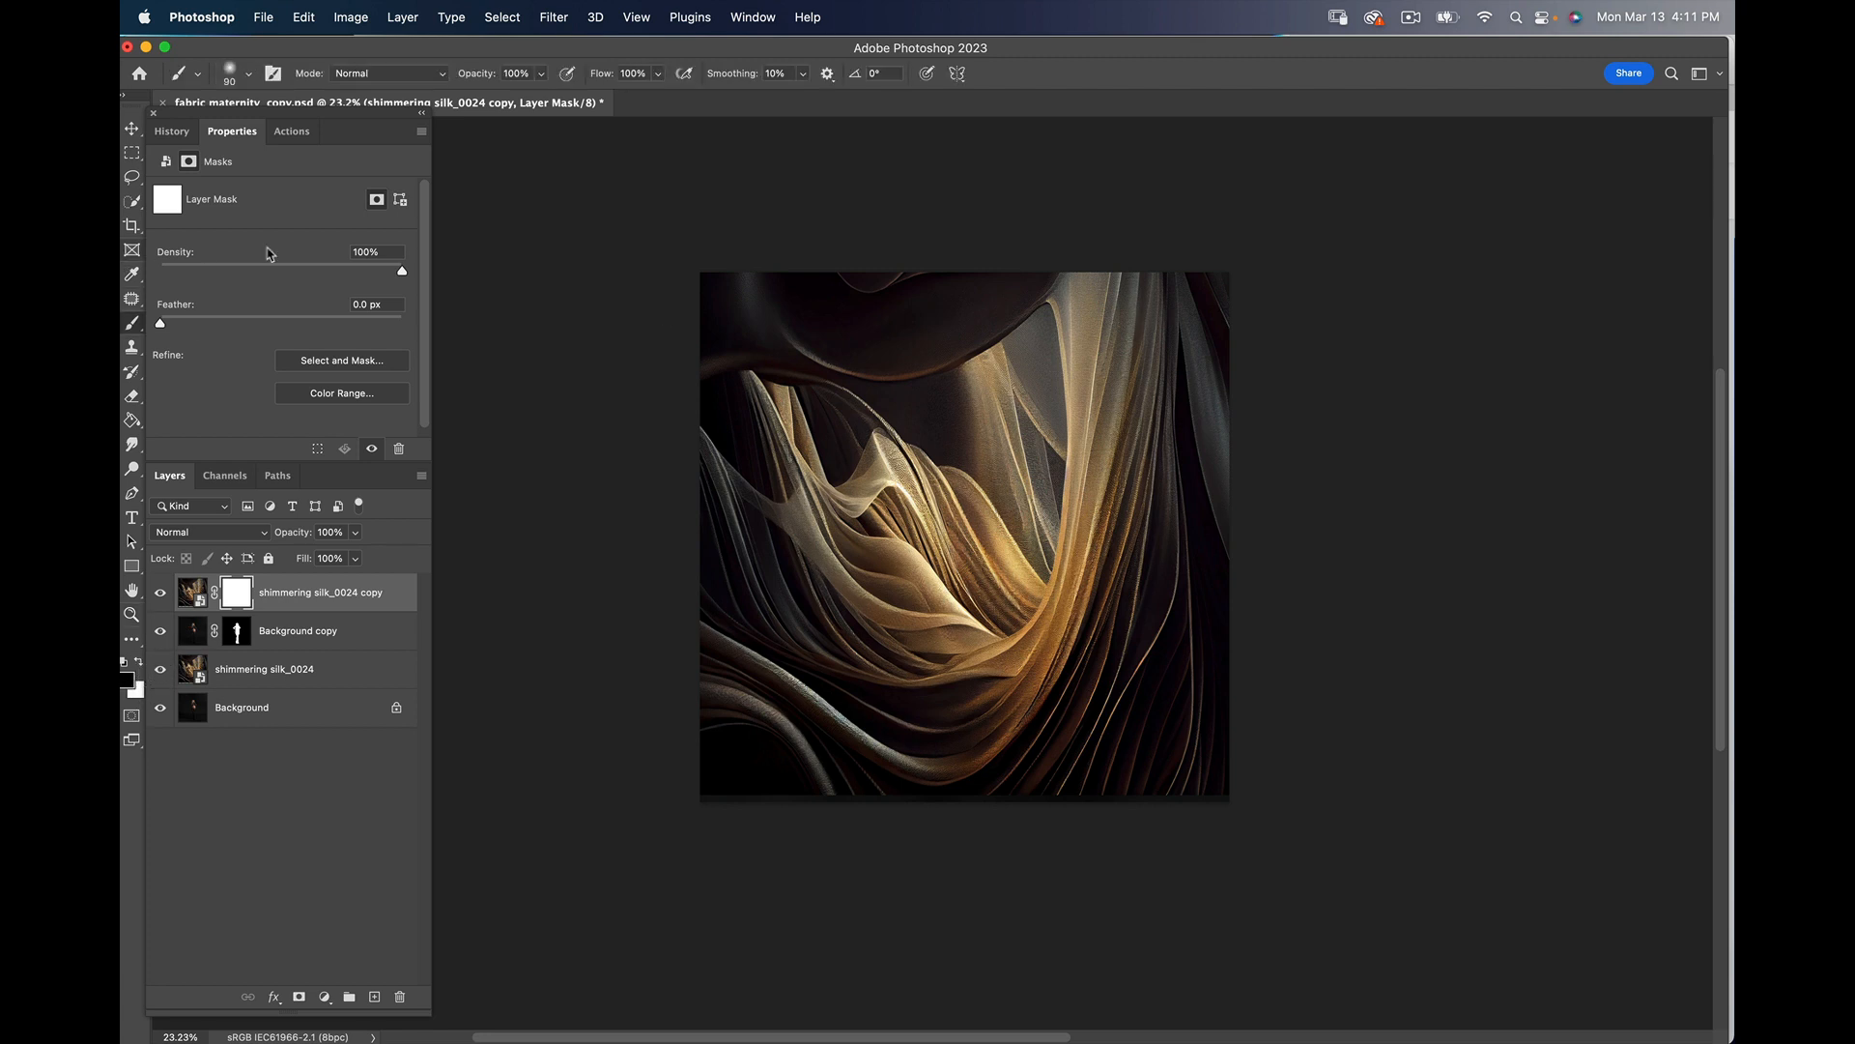
key("bracketright")
key("bracketright")
key("bracketright")
key("bracketright")
key("bracketright")
key("bracketright")
key("bracketright")
key("bracketright")
mouse_move(1000, 415)
left_mouse_down()
mouse_move(954, 505)
mouse_move(985, 423)
mouse_move(998, 594)
mouse_move(1022, 440)
mouse_move(943, 517)
mouse_move(946, 605)
mouse_move(979, 575)
mouse_move(930, 616)
mouse_move(892, 588)
mouse_move(878, 537)
mouse_move(979, 441)
left_mouse_up()
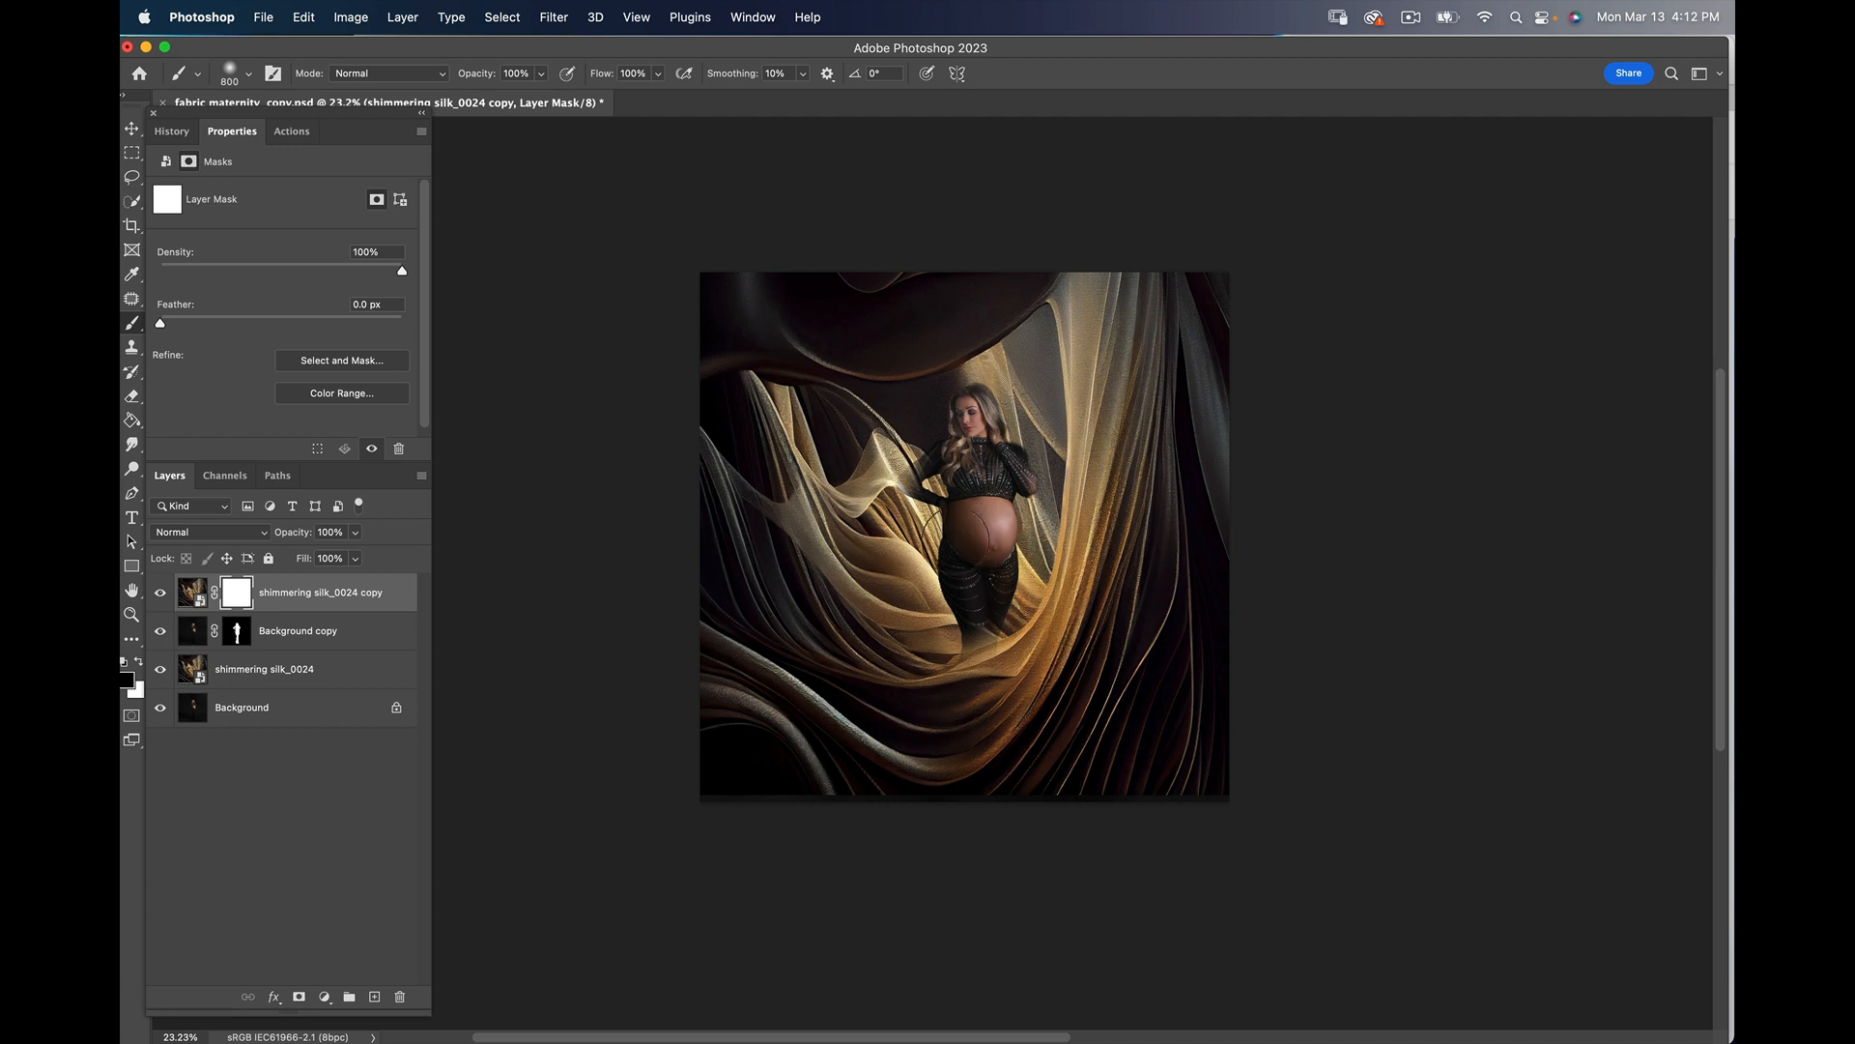
mouse_move(945, 542)
left_mouse_down()
mouse_move(971, 481)
mouse_move(1003, 480)
mouse_move(983, 549)
left_mouse_up()
key("Delete")
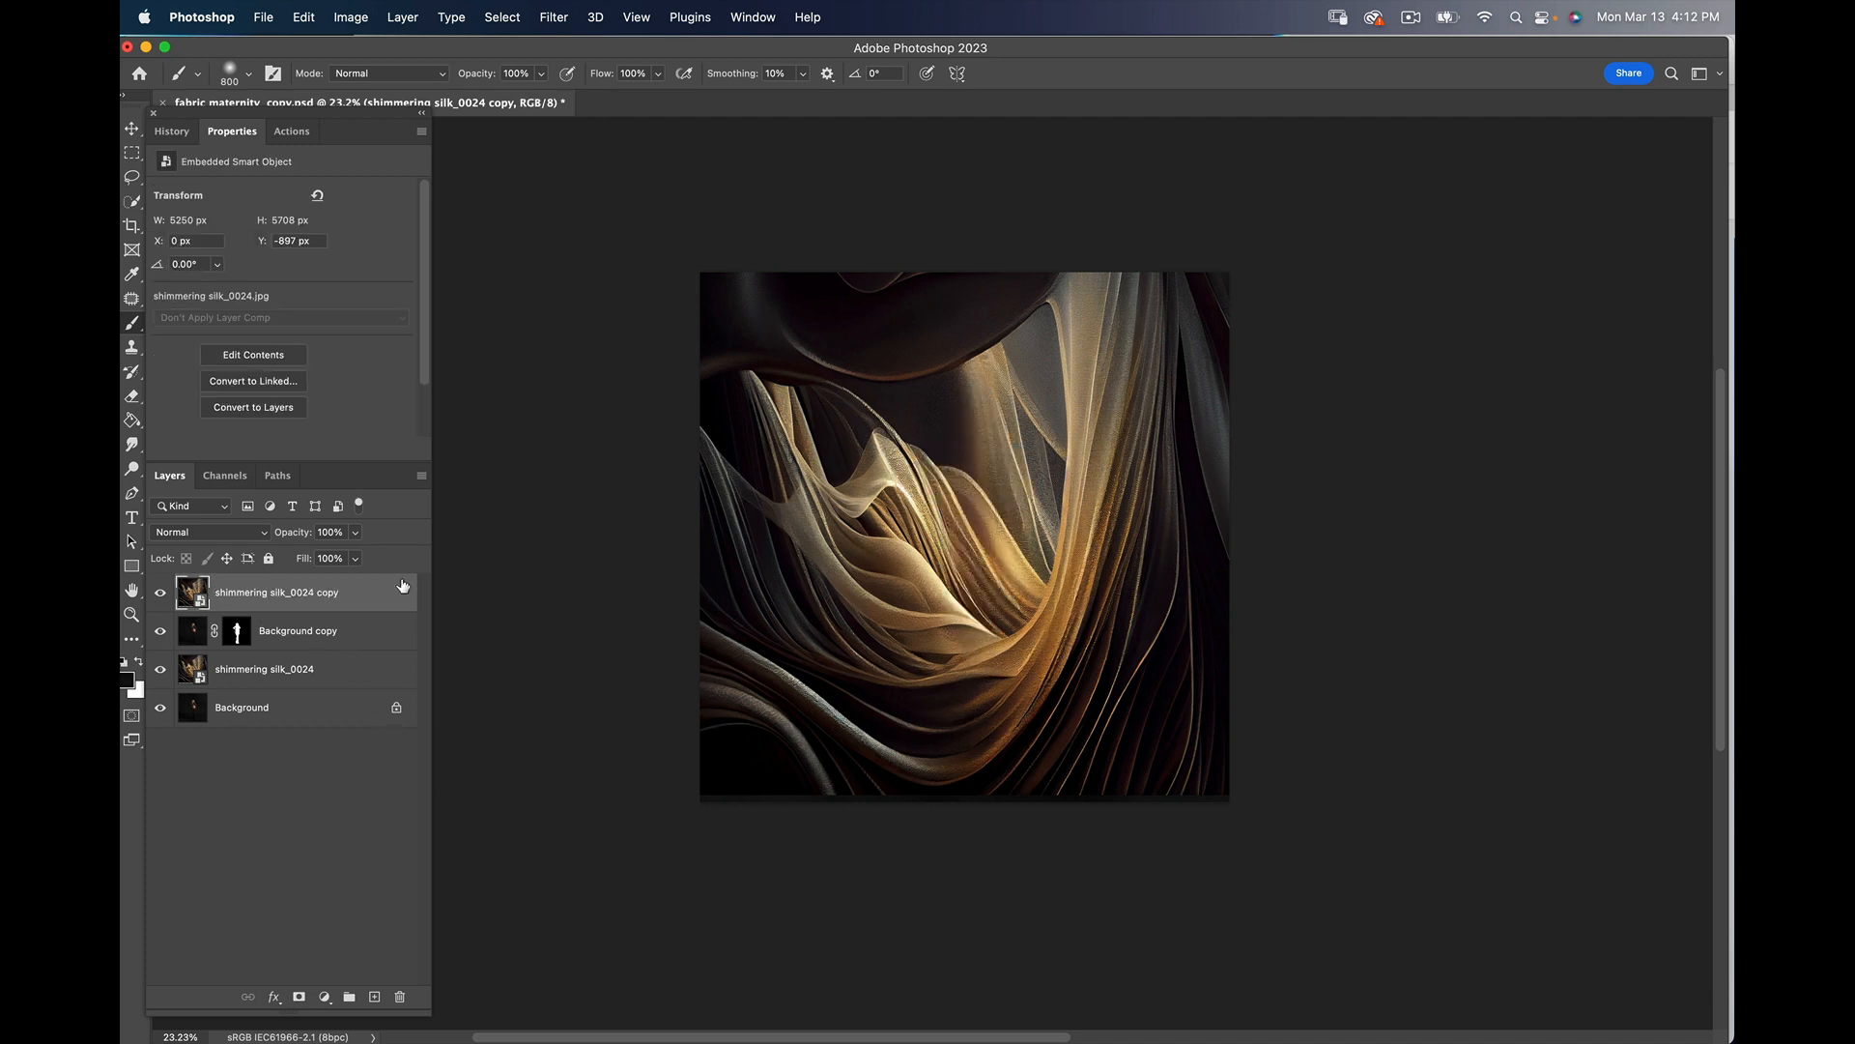
Step: Delete the shimmering silk_0024 copy and the original shimmering silk_0024 layer
key("Delete")
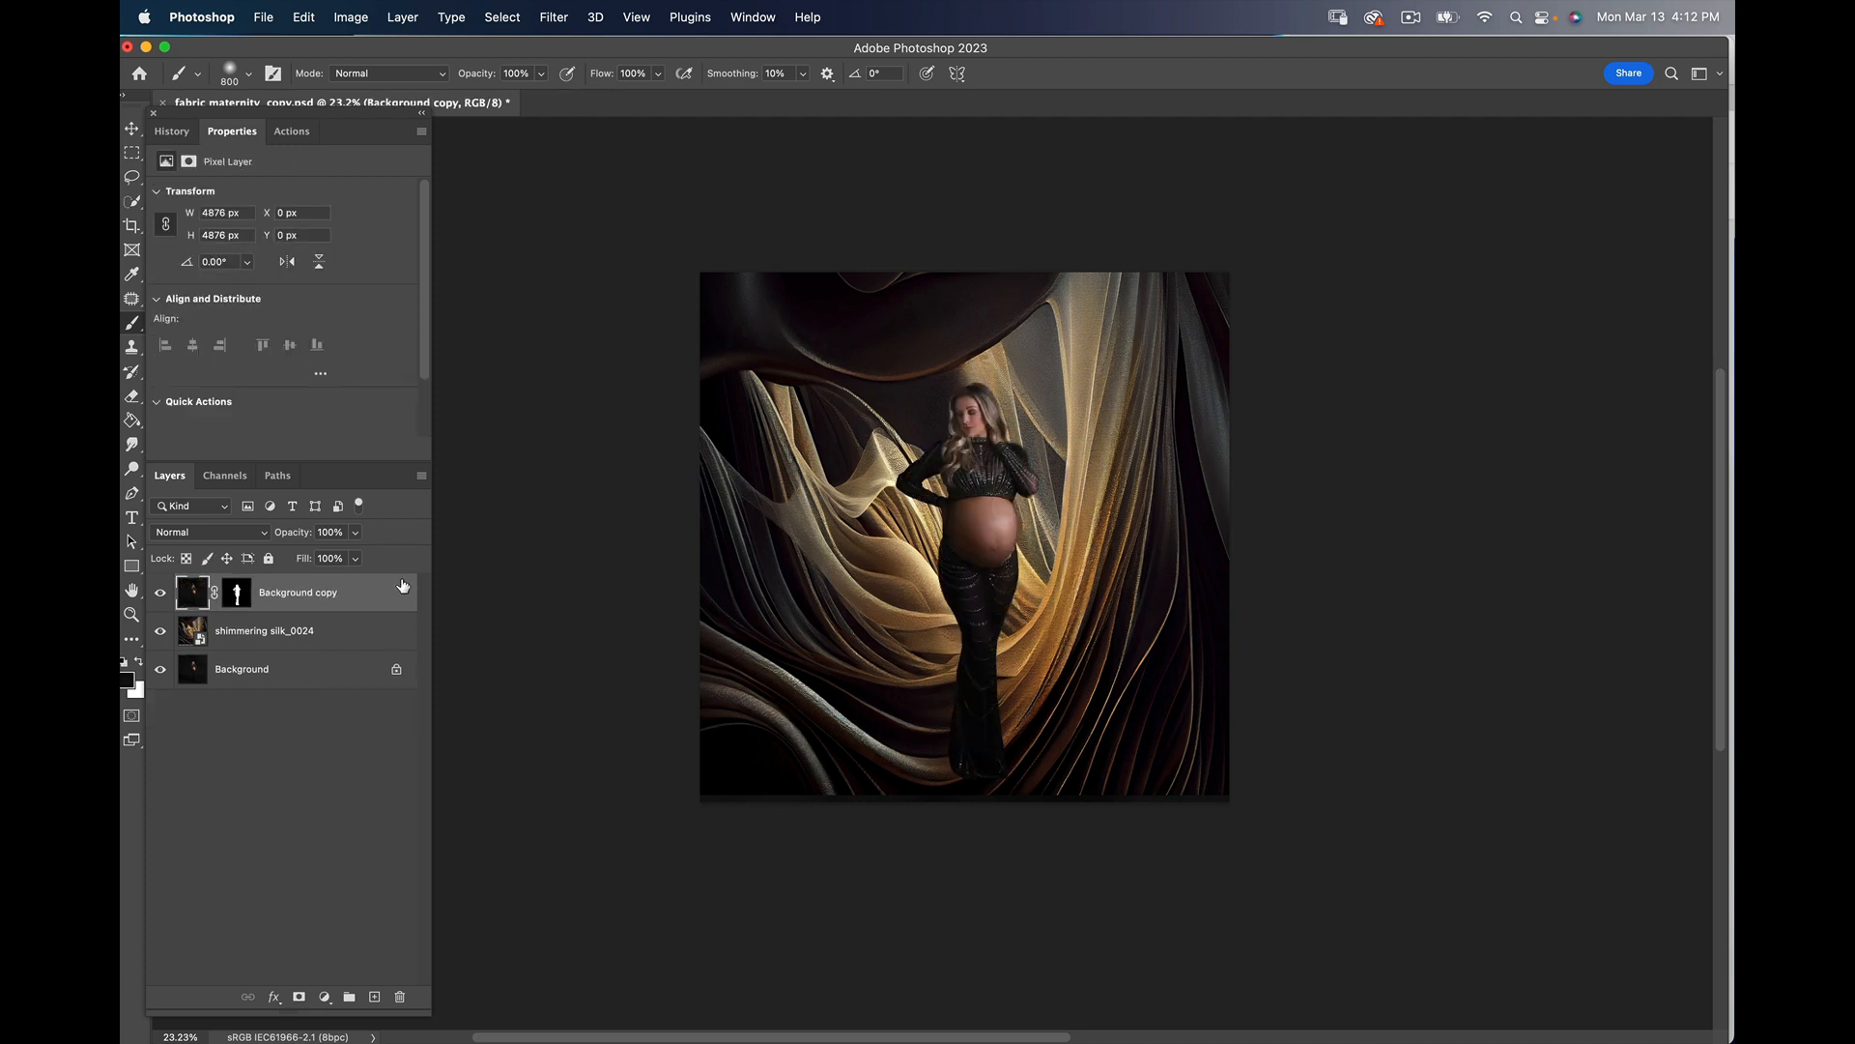
left_click(344, 631)
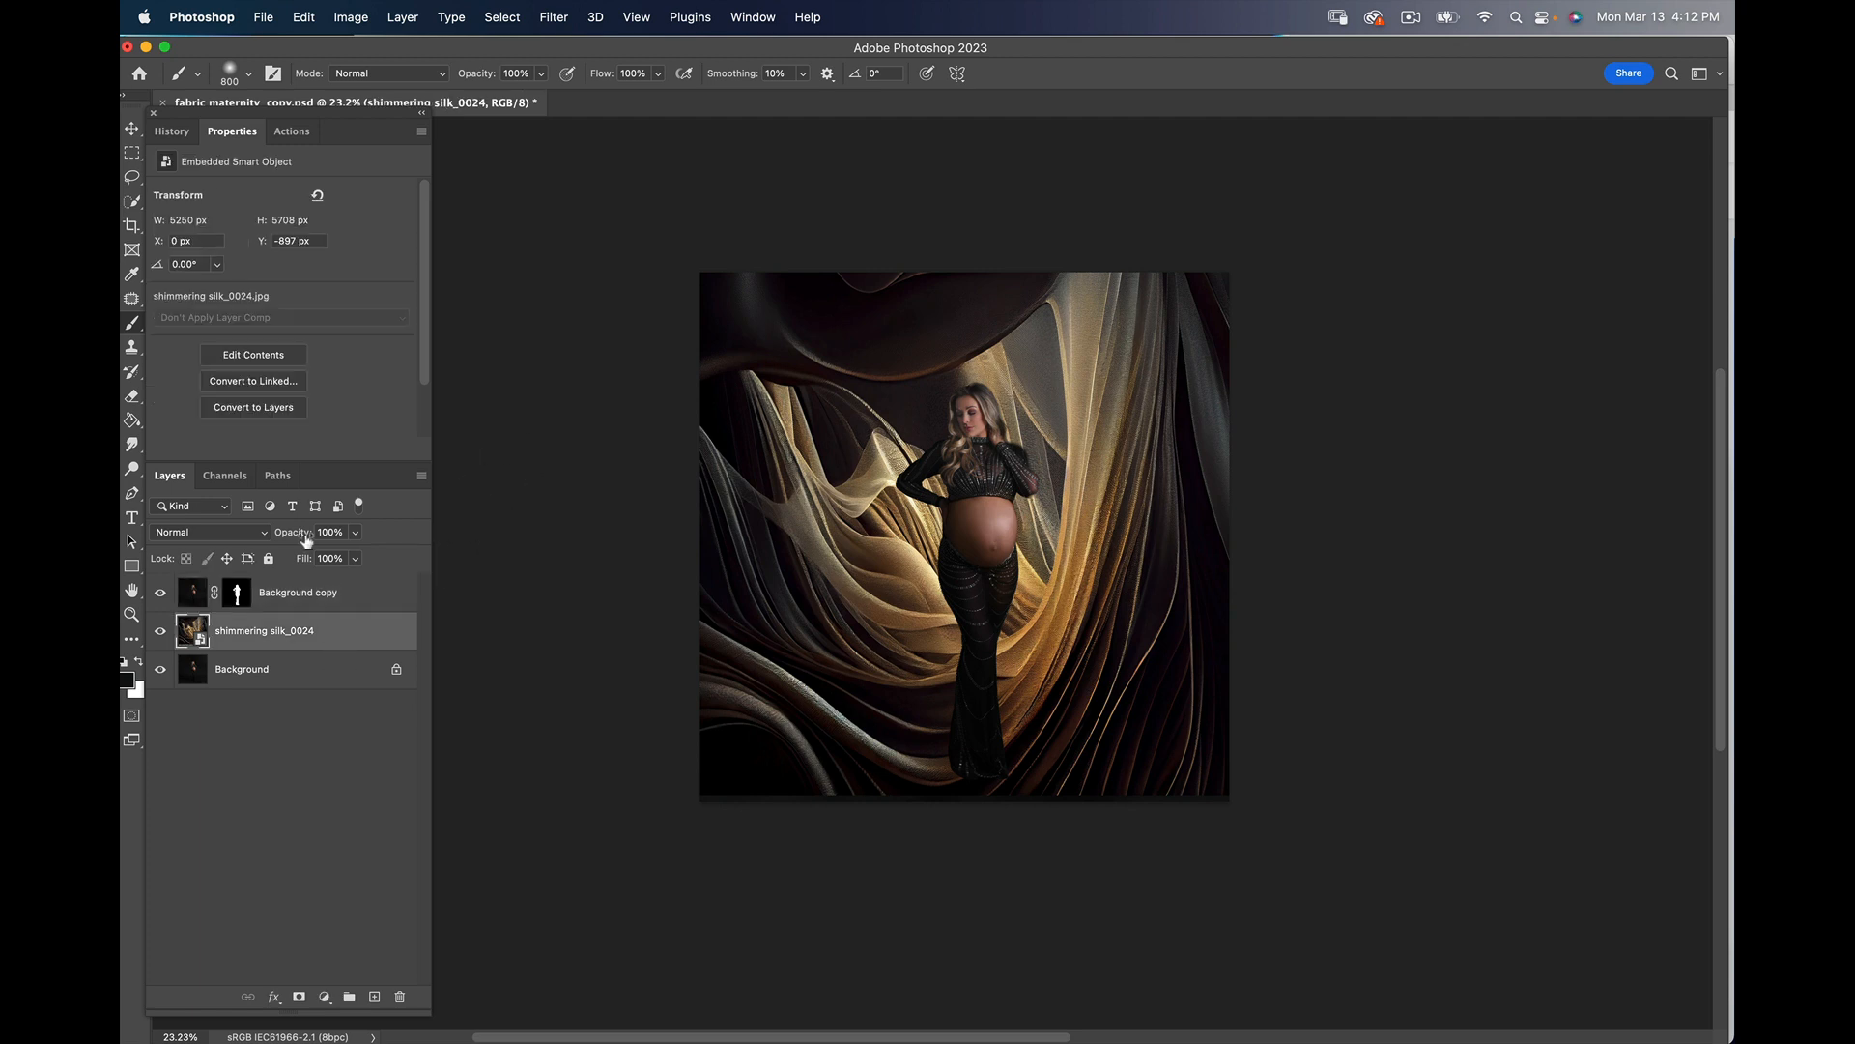
key("Delete")
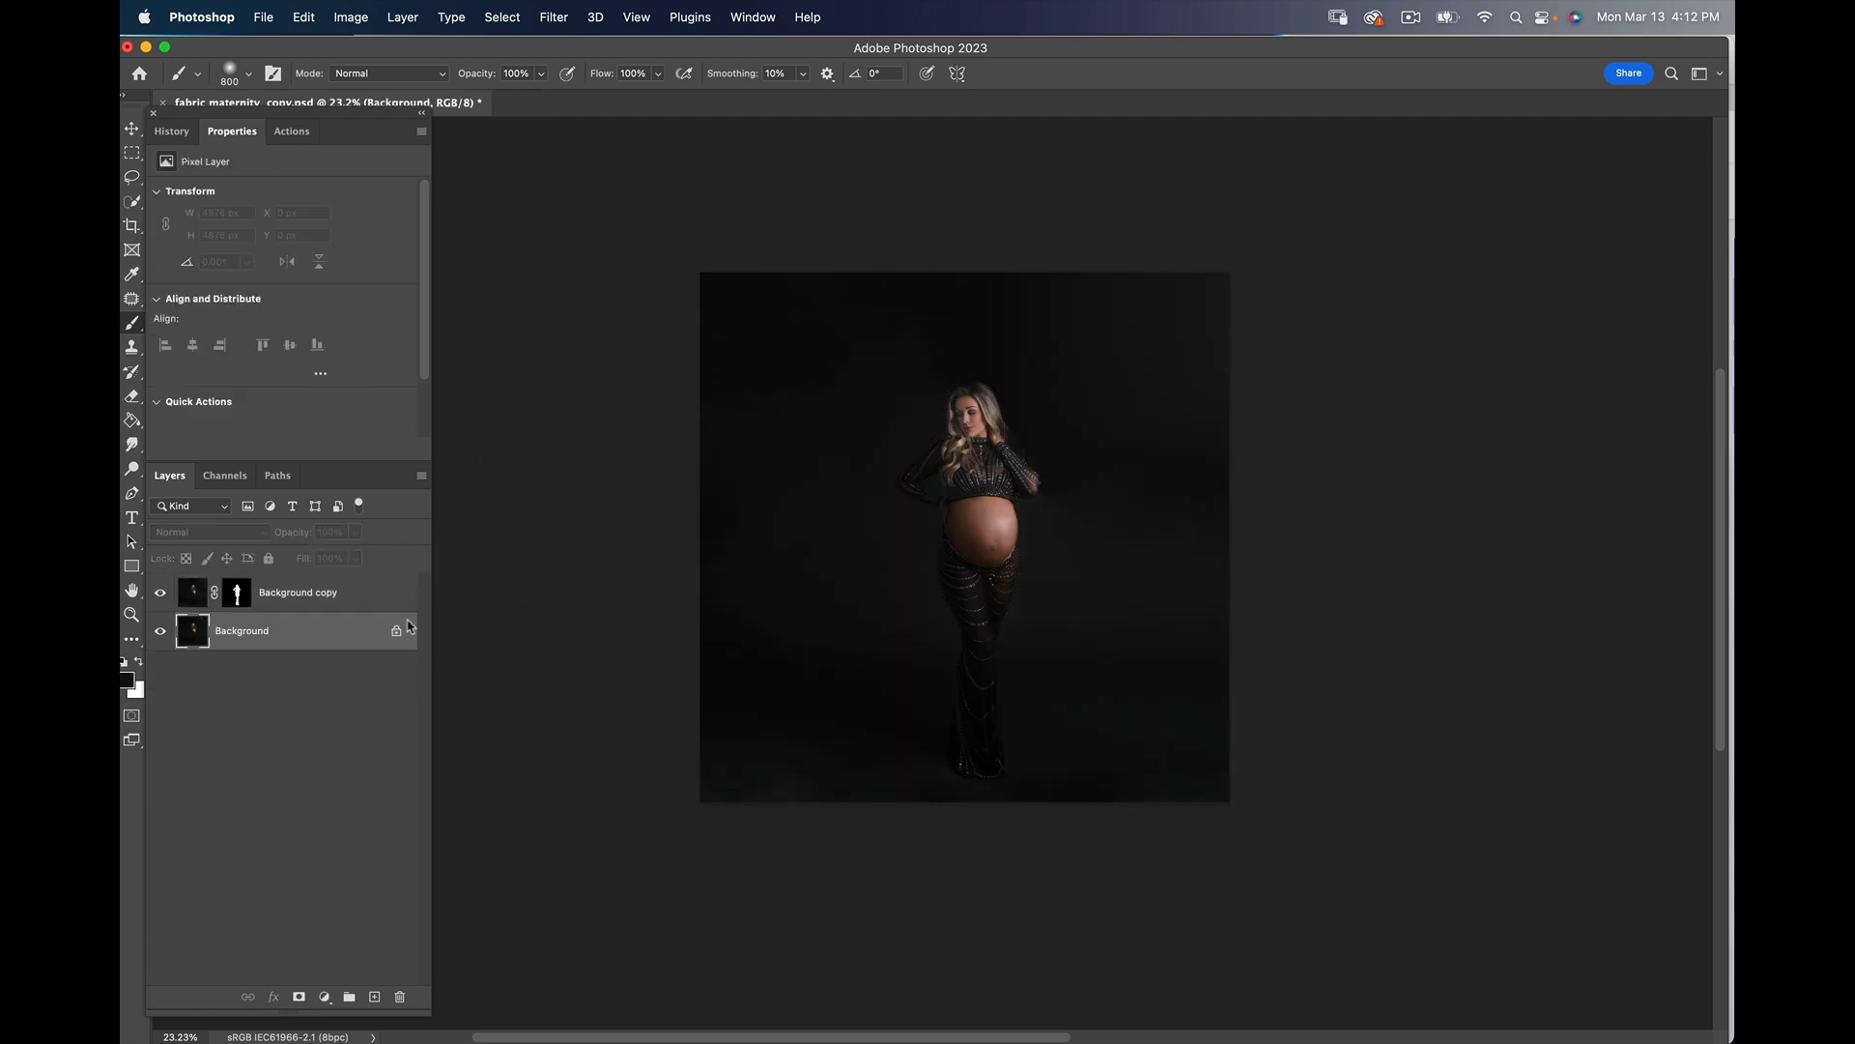
Step: Browse the Shimmering silver and gold 27 2 folder in Finder and place shimmering silk_0044.jpg above the masked woman layer in Photoshop
left_click(369, 597)
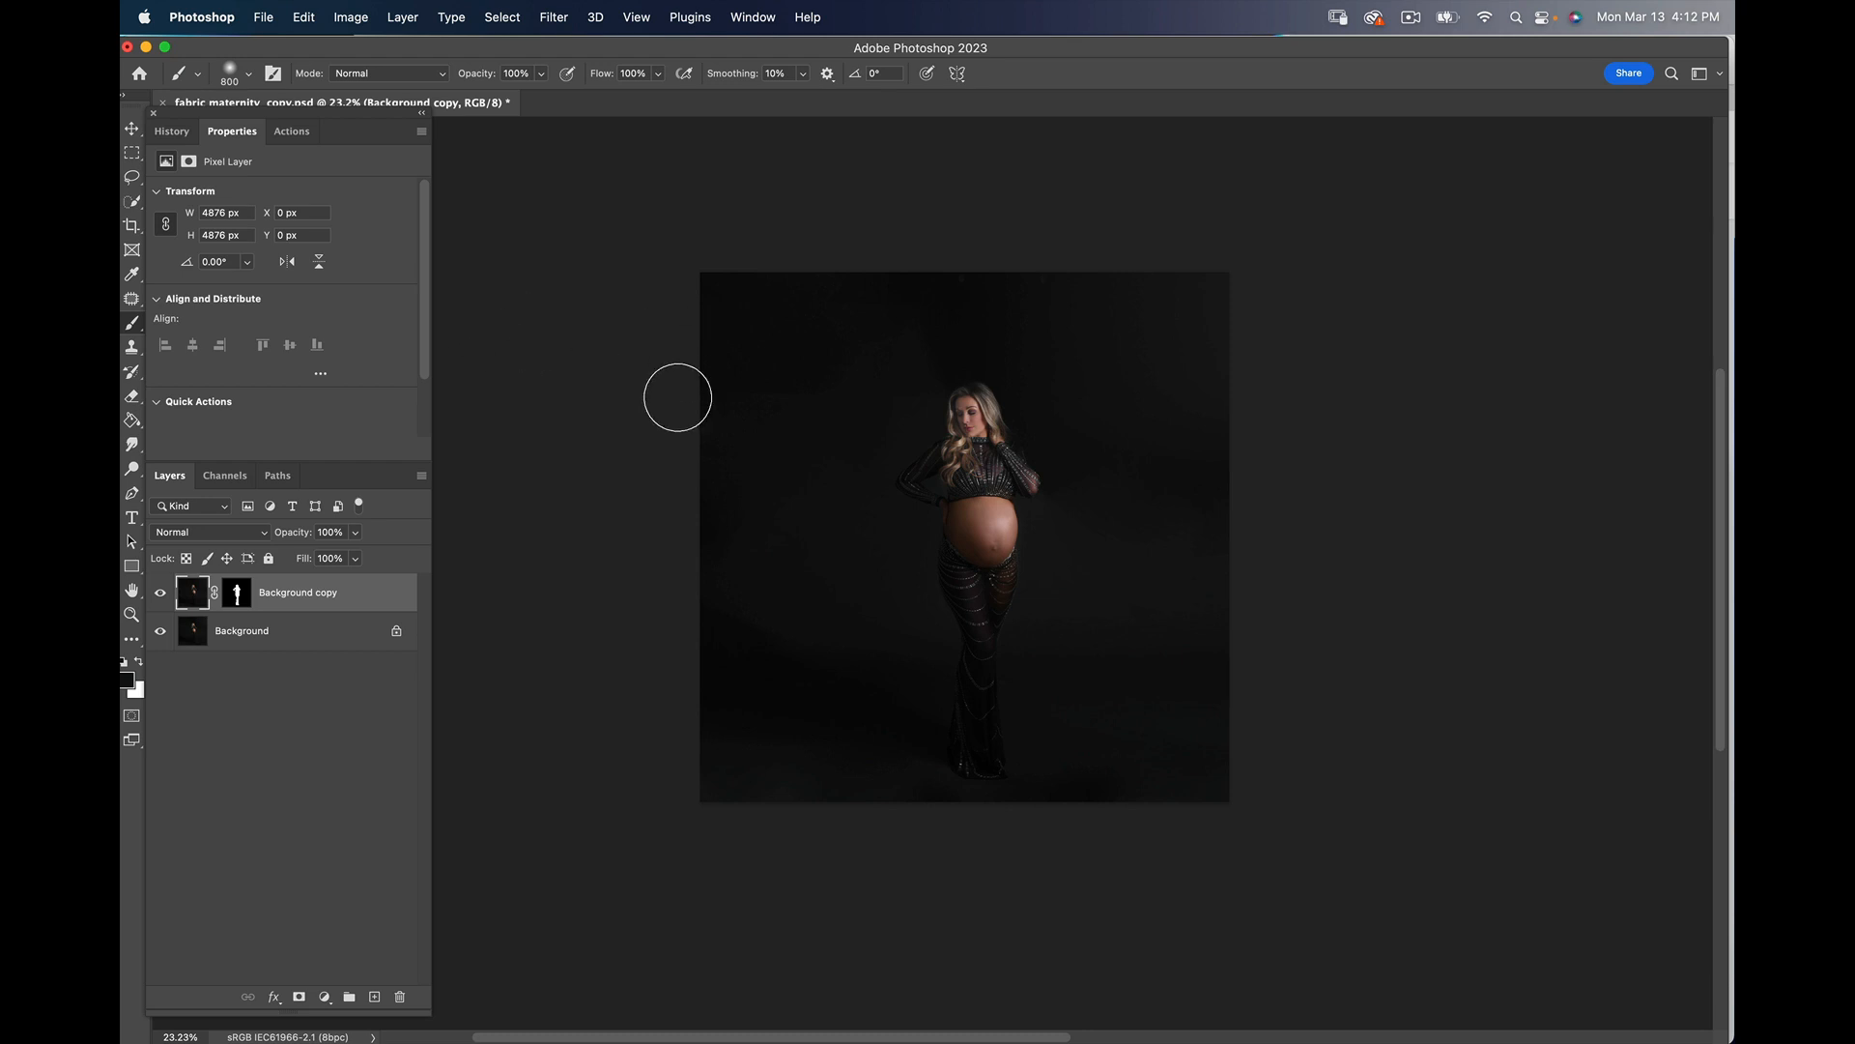
mouse_move(628, 1005)
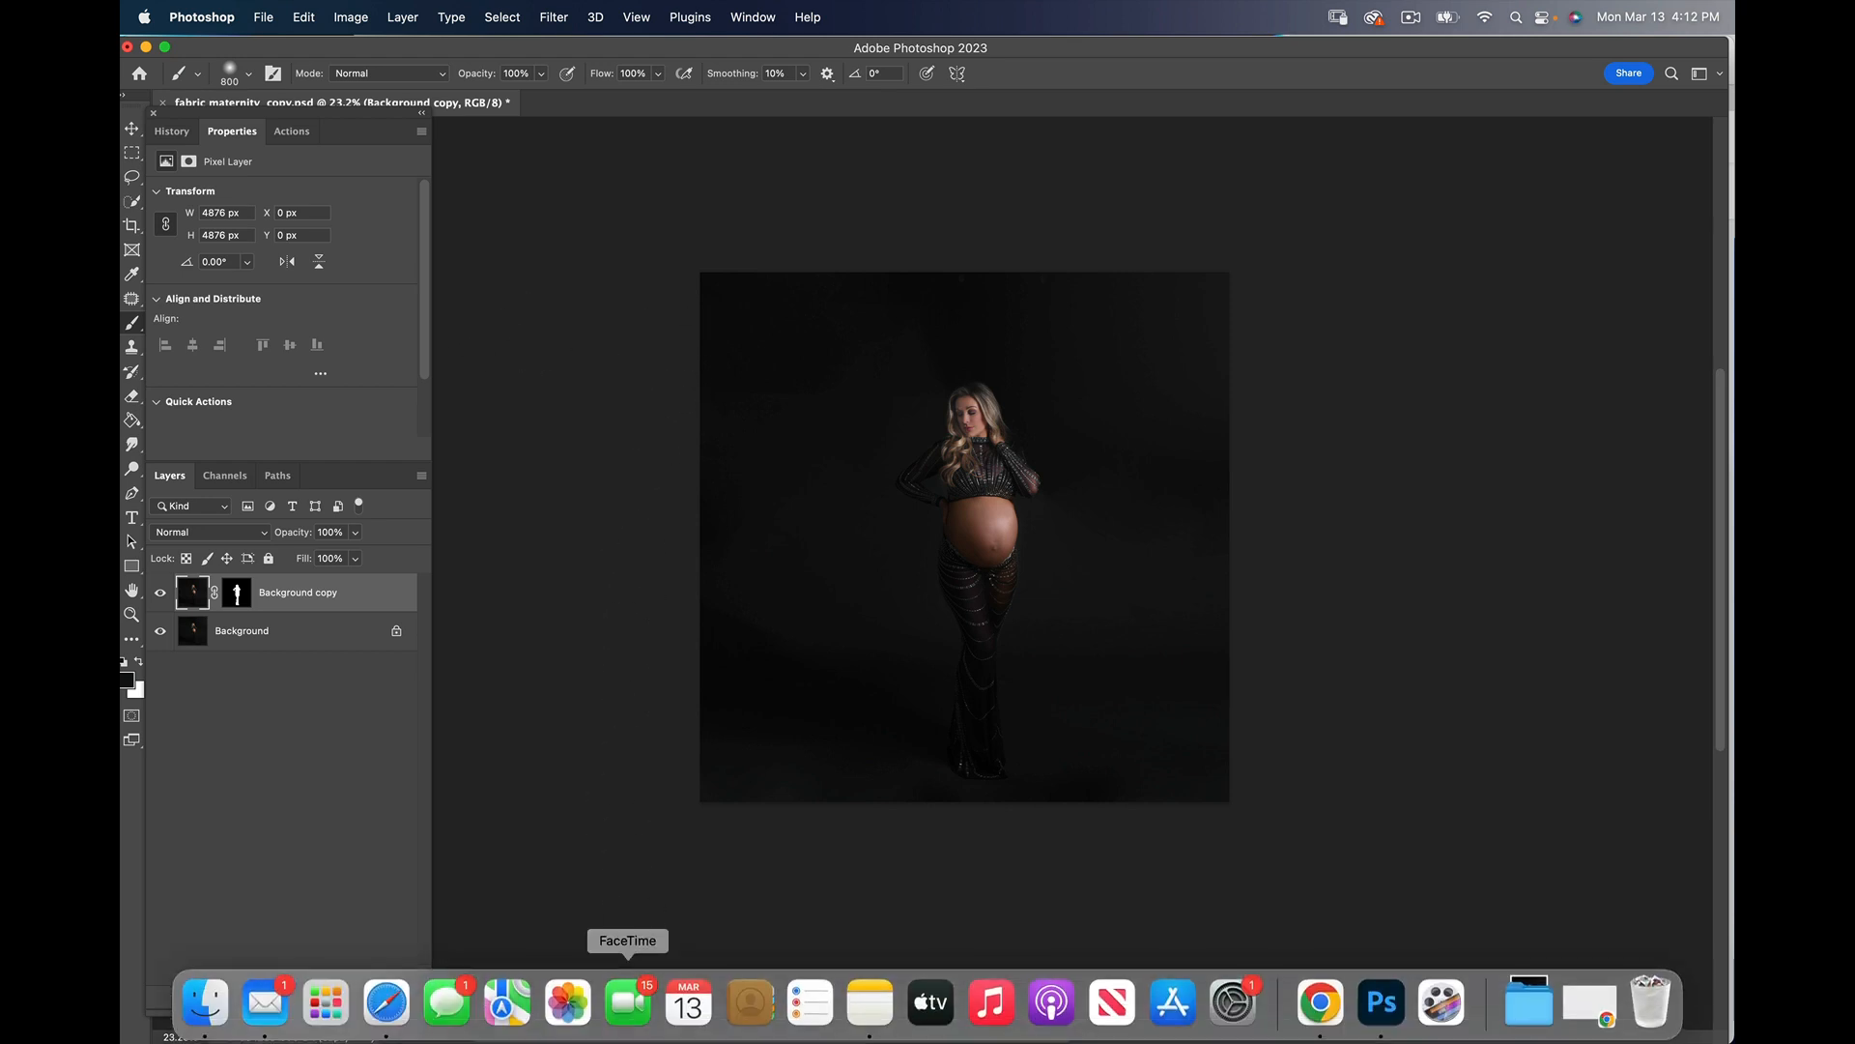
left_click(209, 1004)
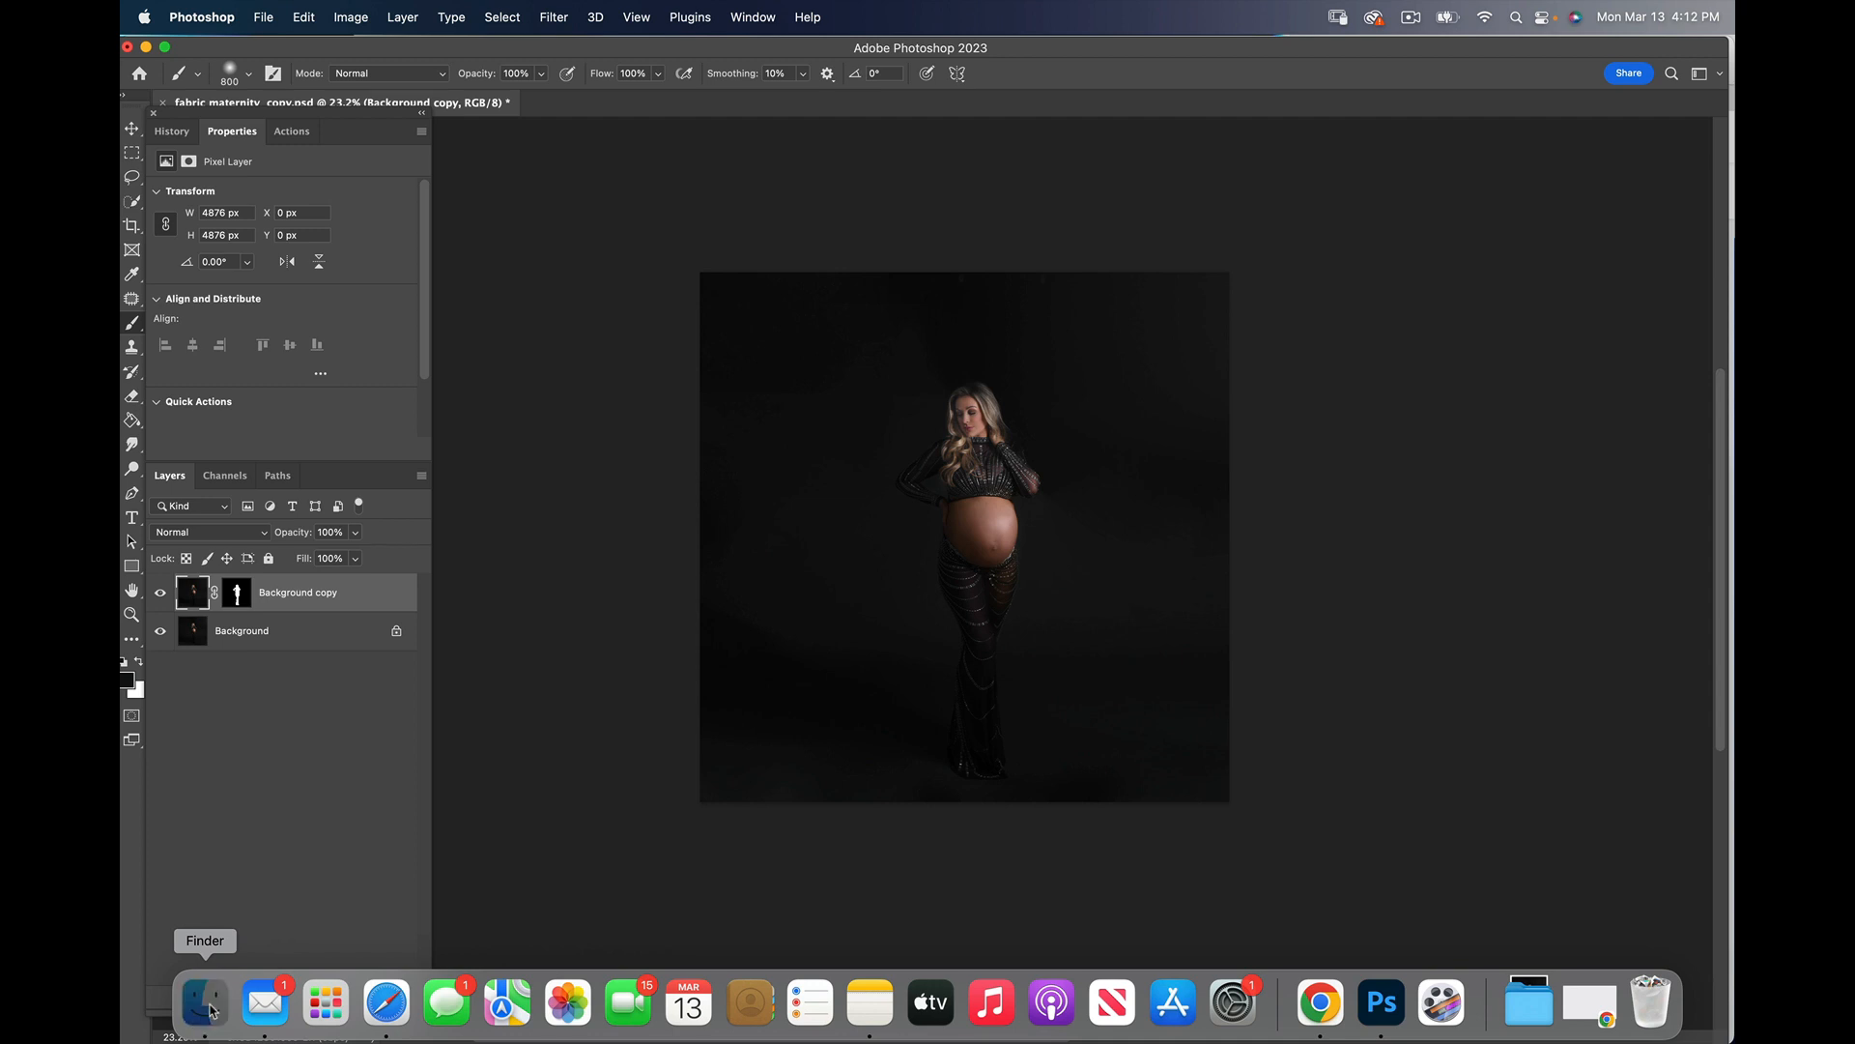
left_click_drag(793, 470, 824, 137)
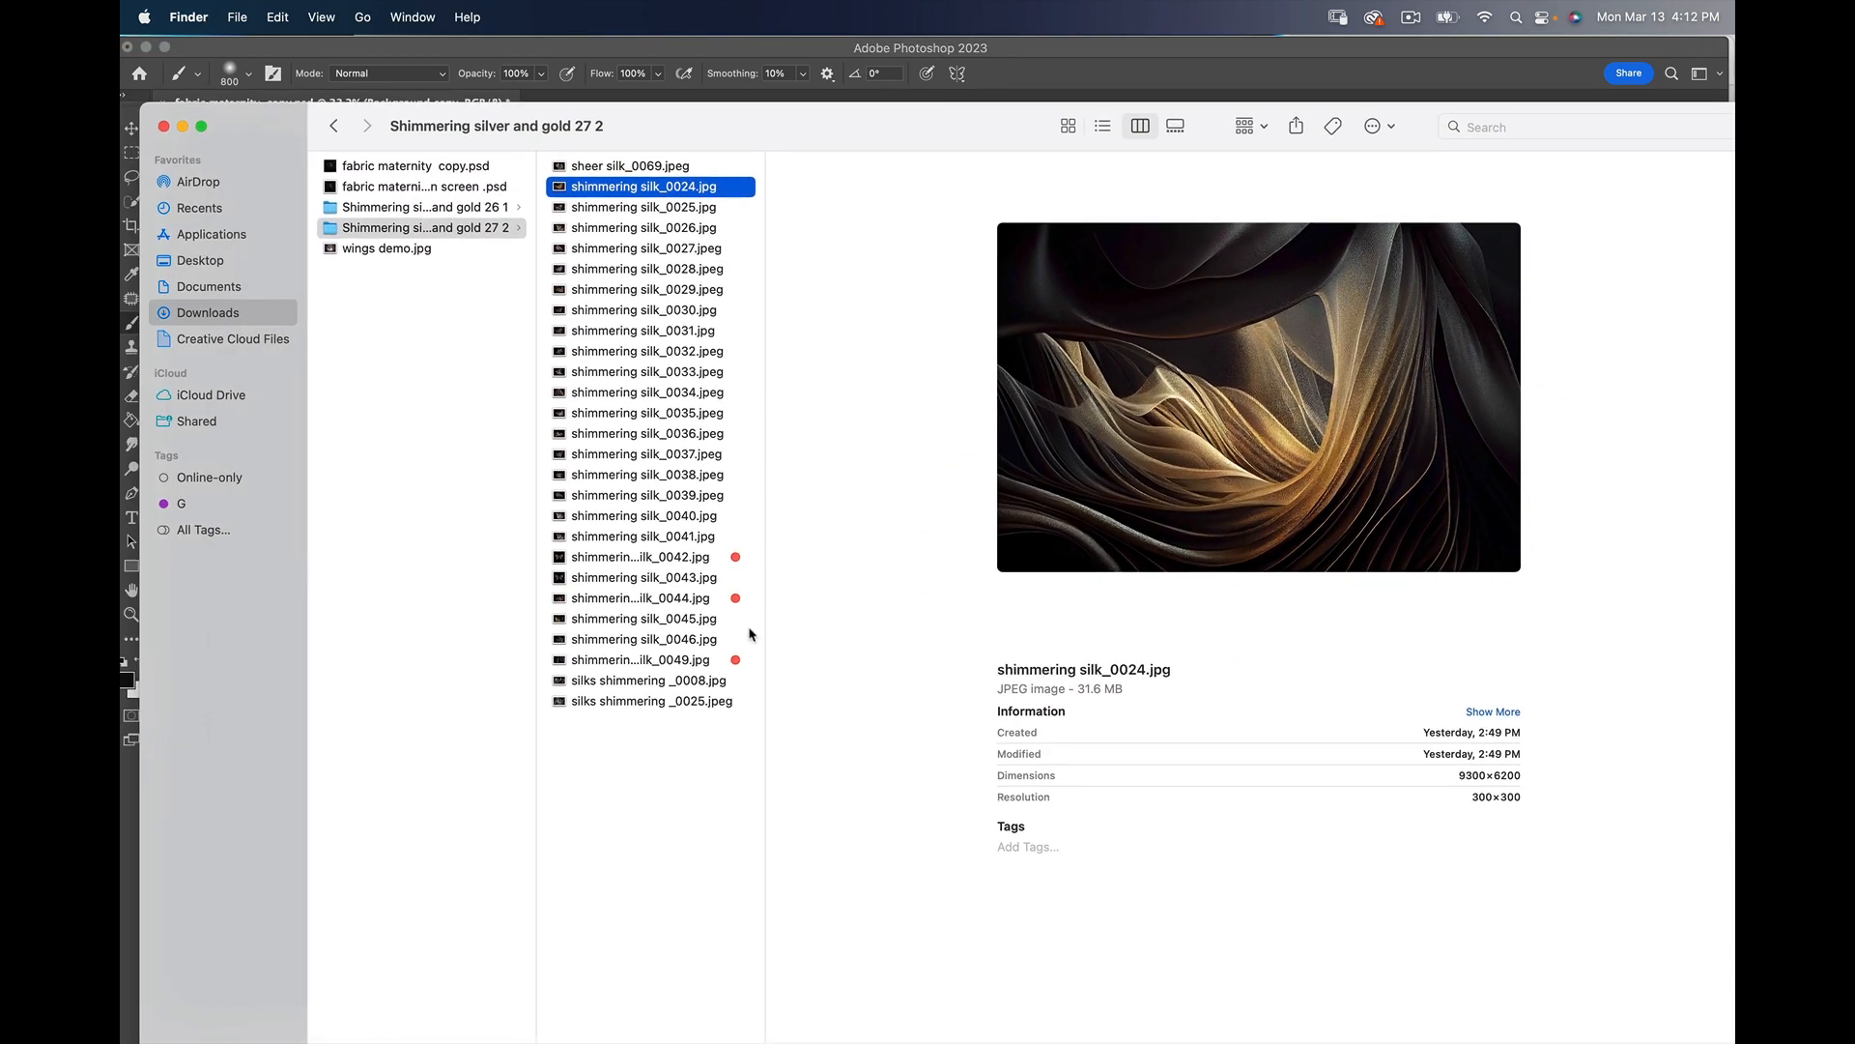
left_click(729, 557)
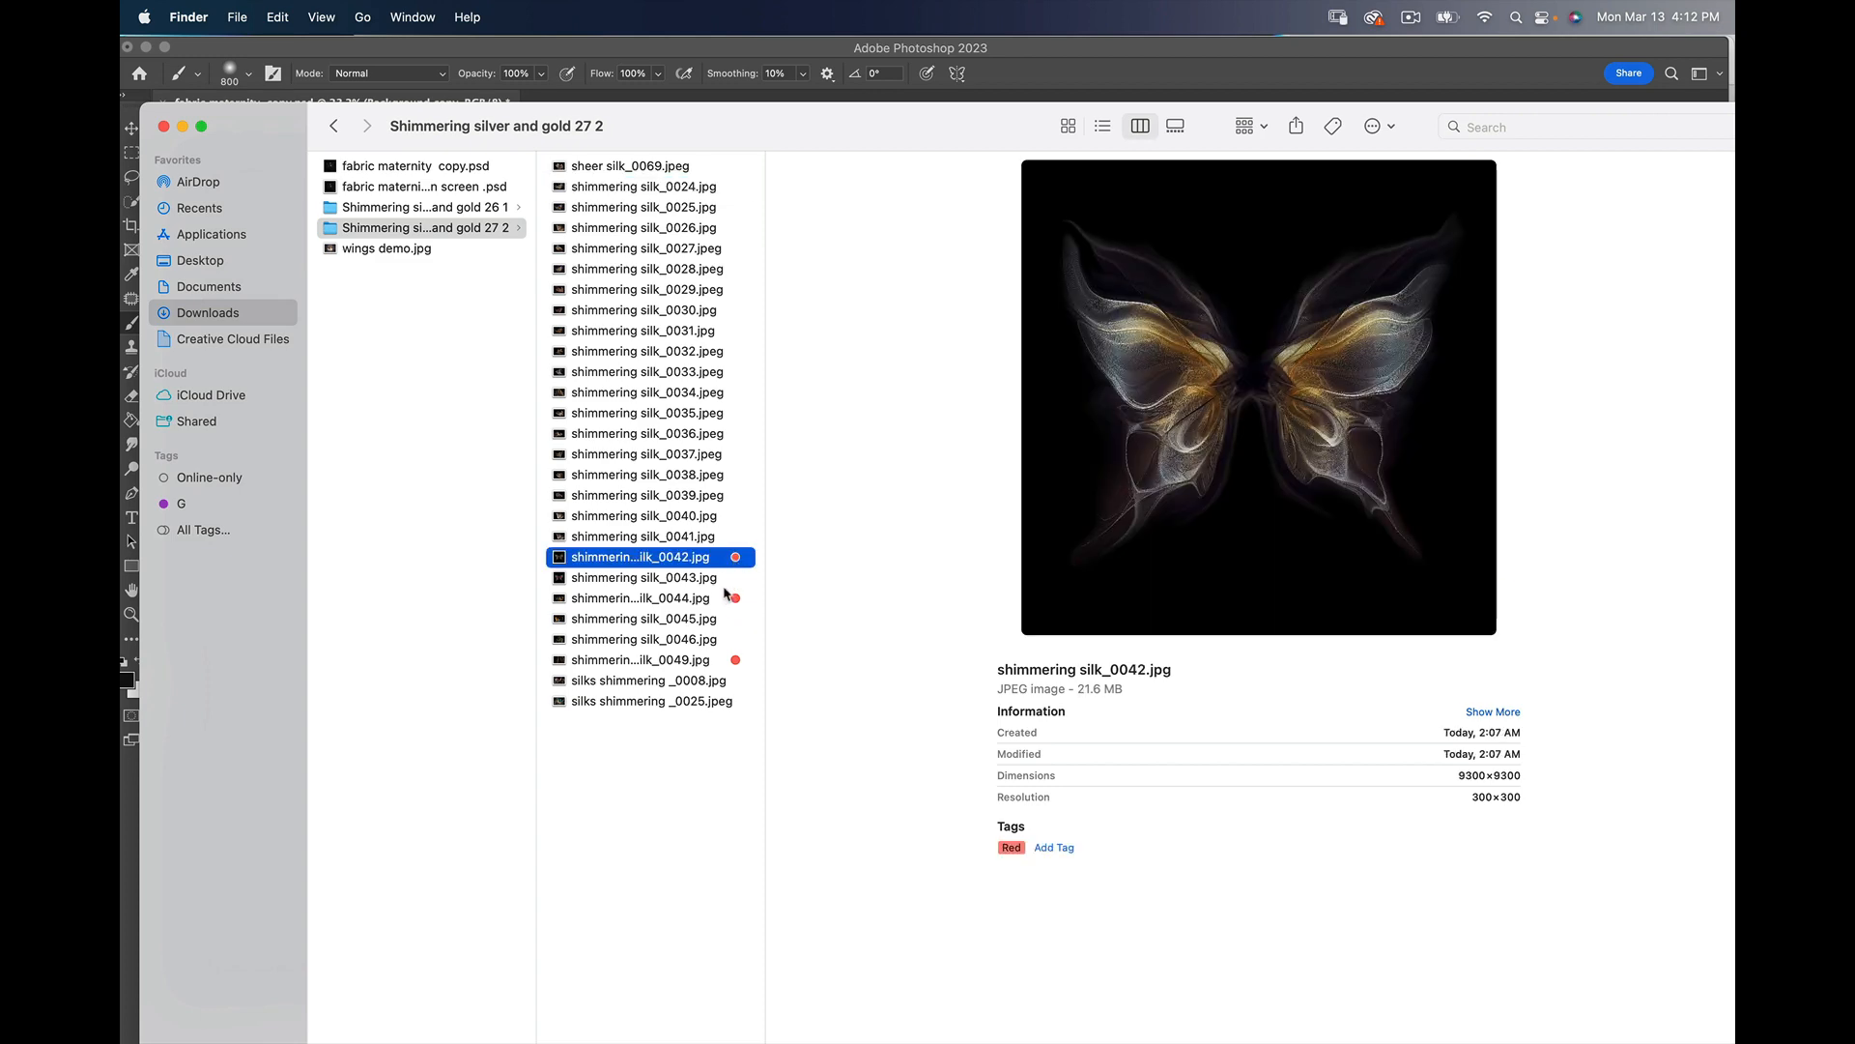
left_click(724, 599)
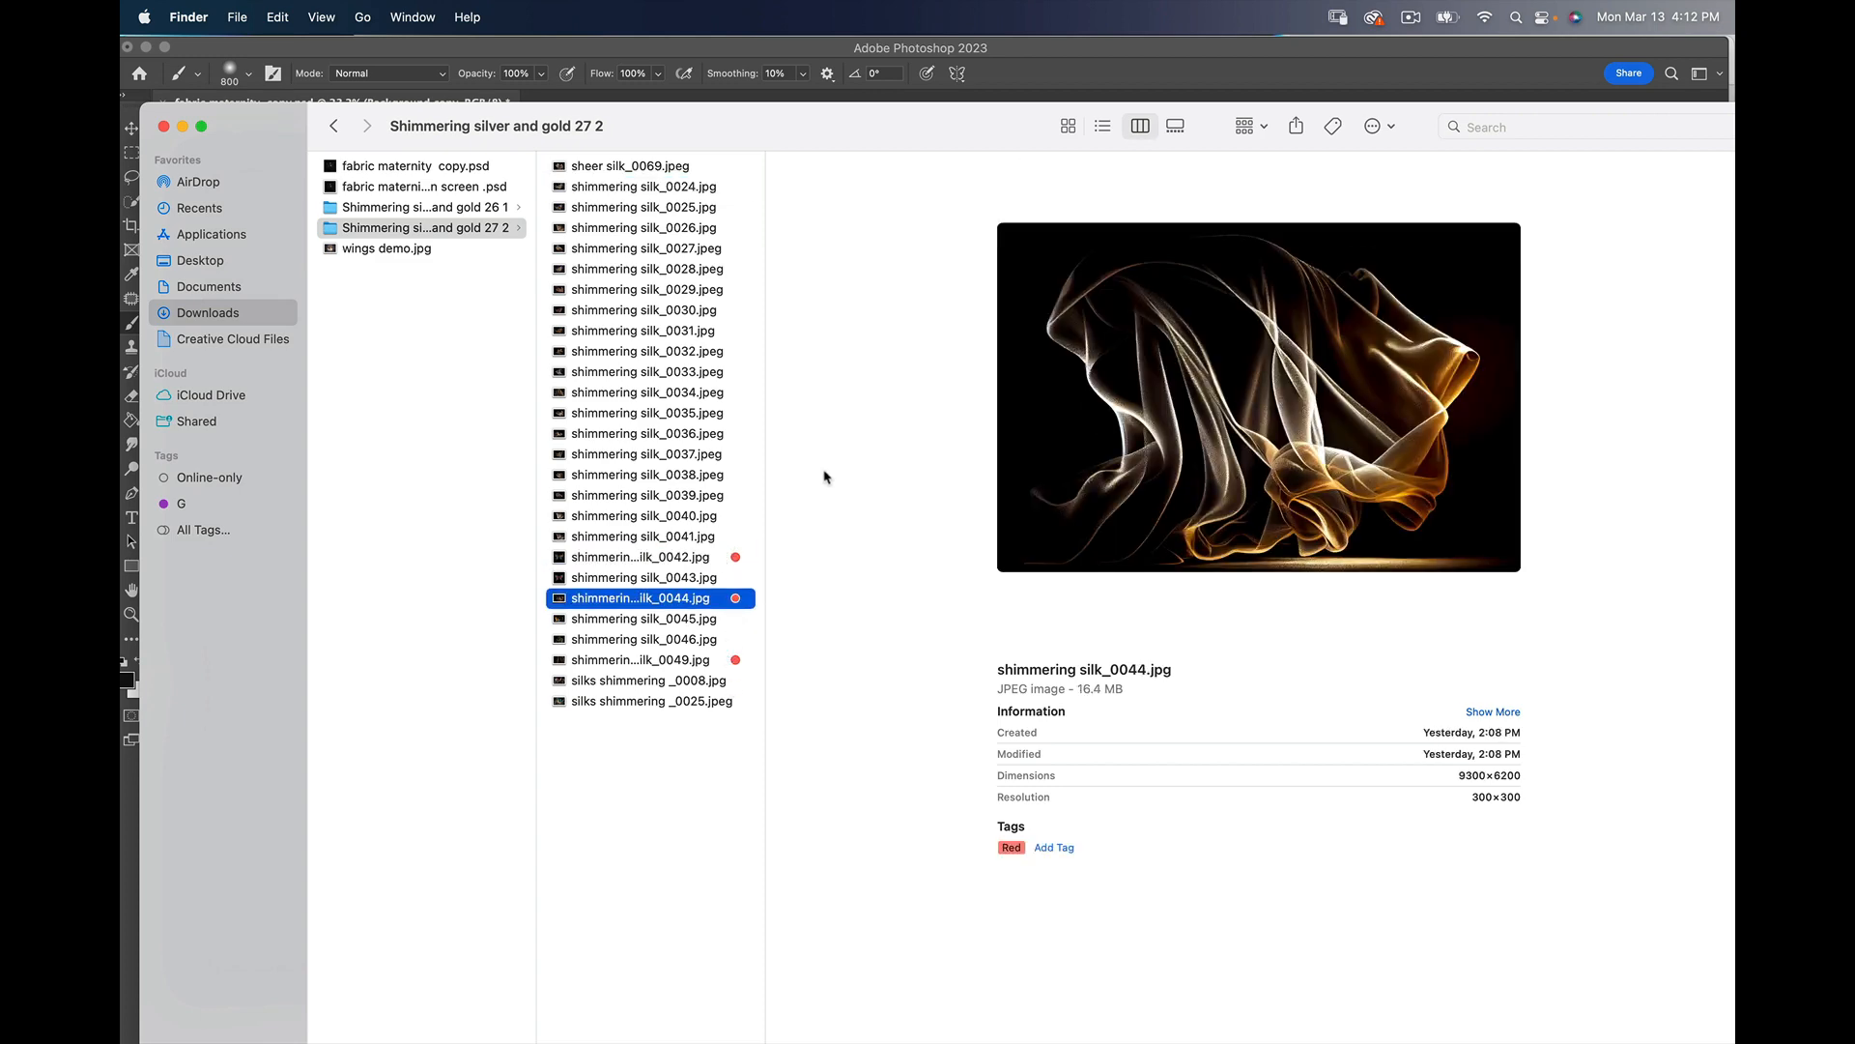
left_click_drag(909, 127, 840, 347)
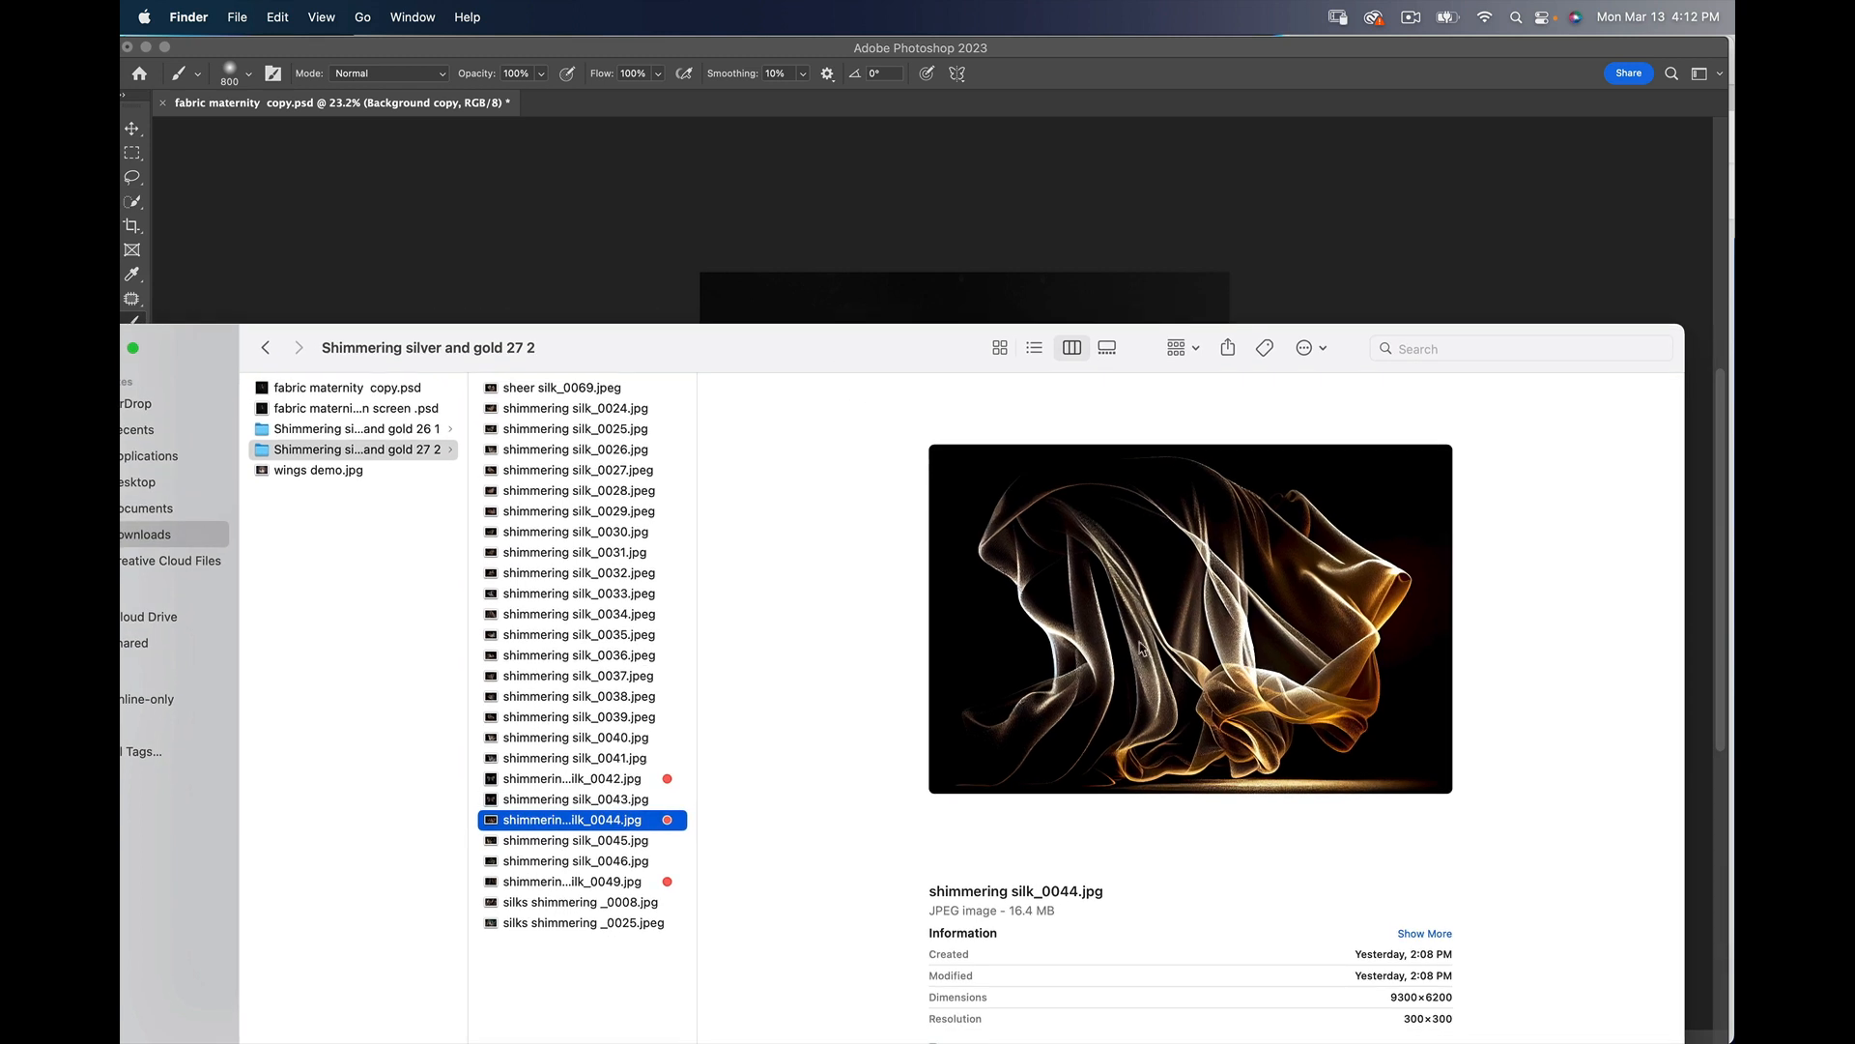
left_click_drag(1174, 468, 927, 294)
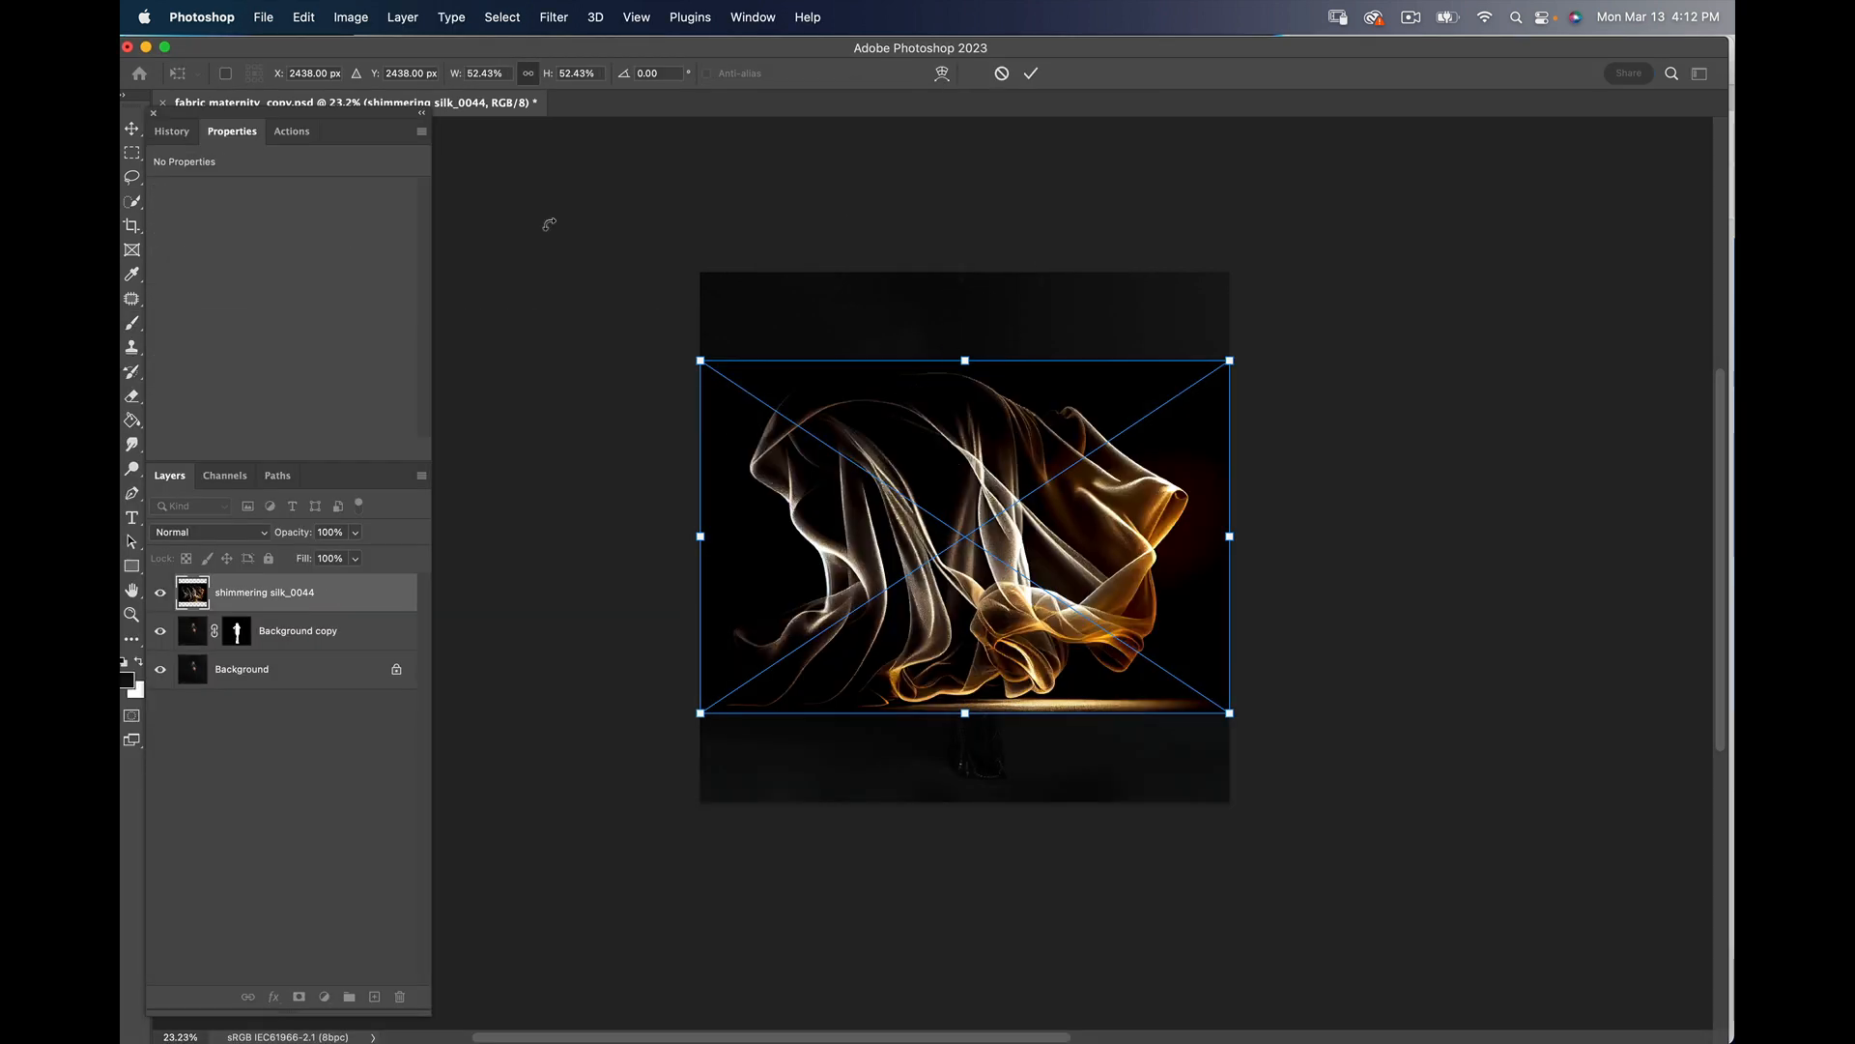
Step: Set the placed silk_0044 layer to Screen blending and stretch it vertically to the full canvas height, 78.65%
left_click(266, 538)
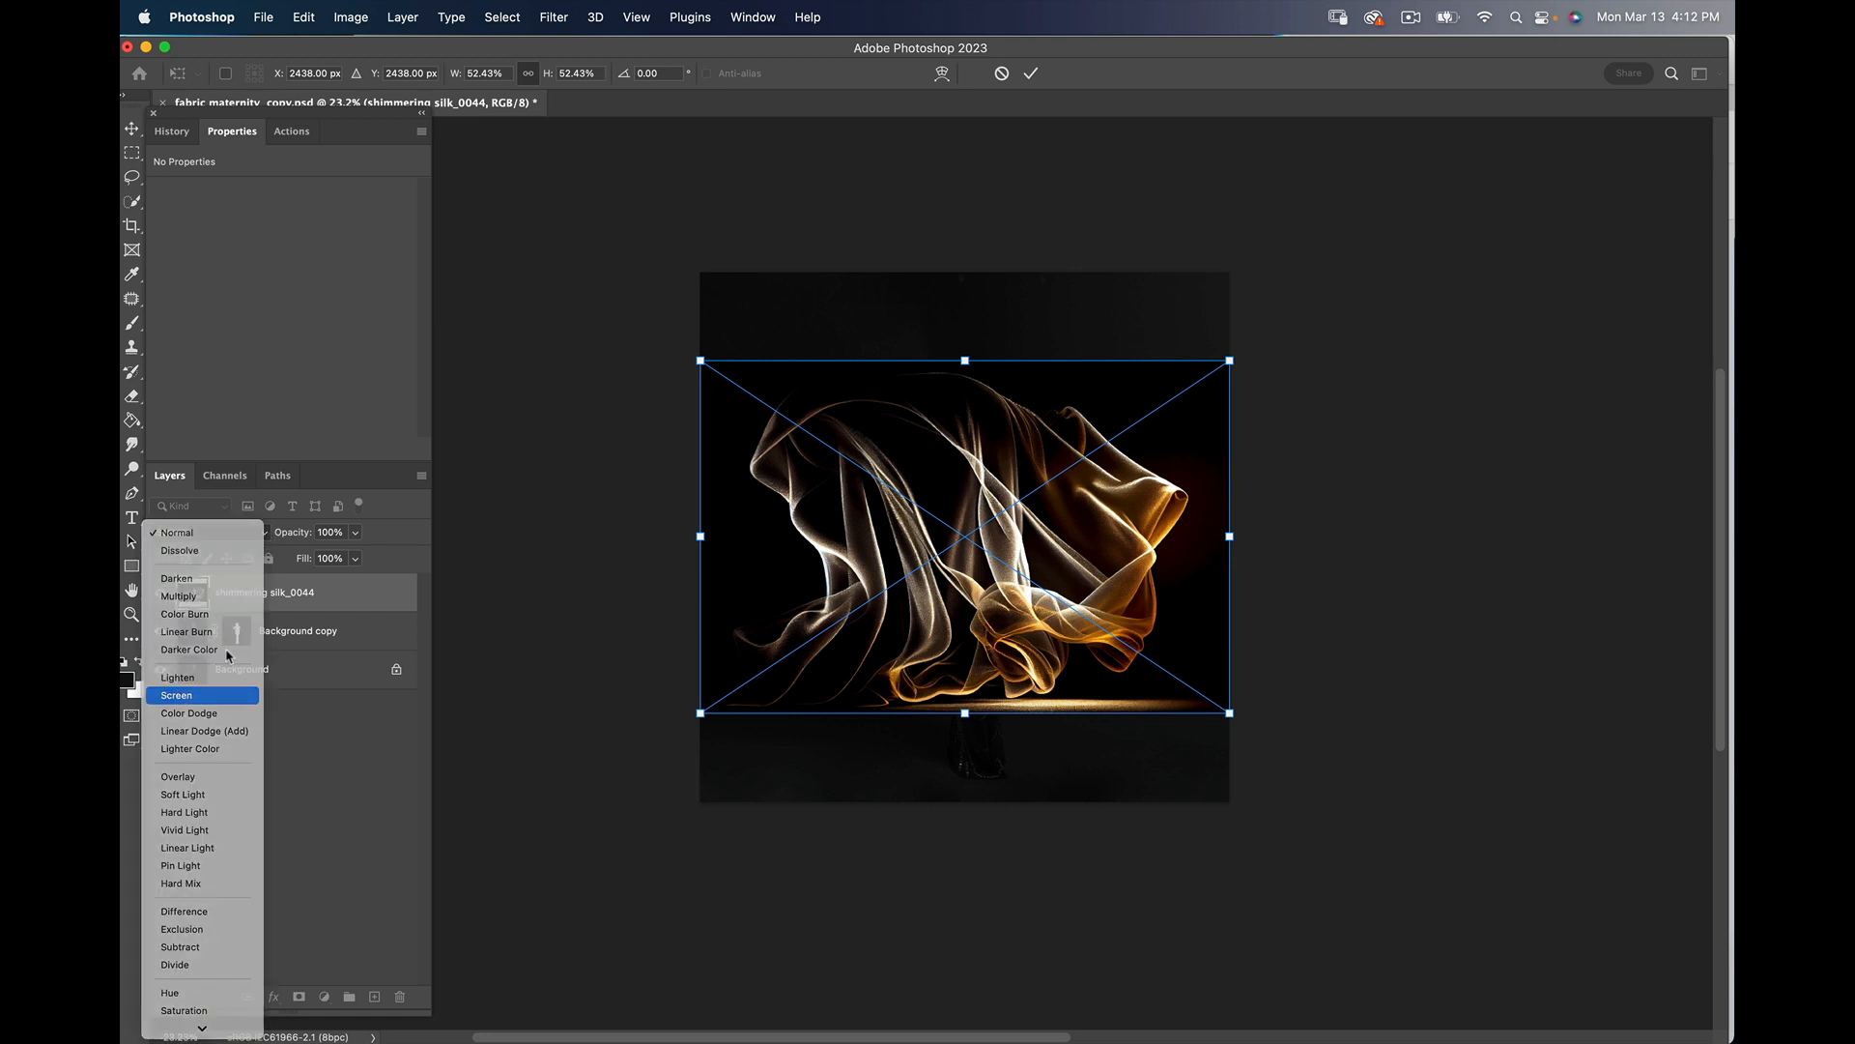
left_click(179, 696)
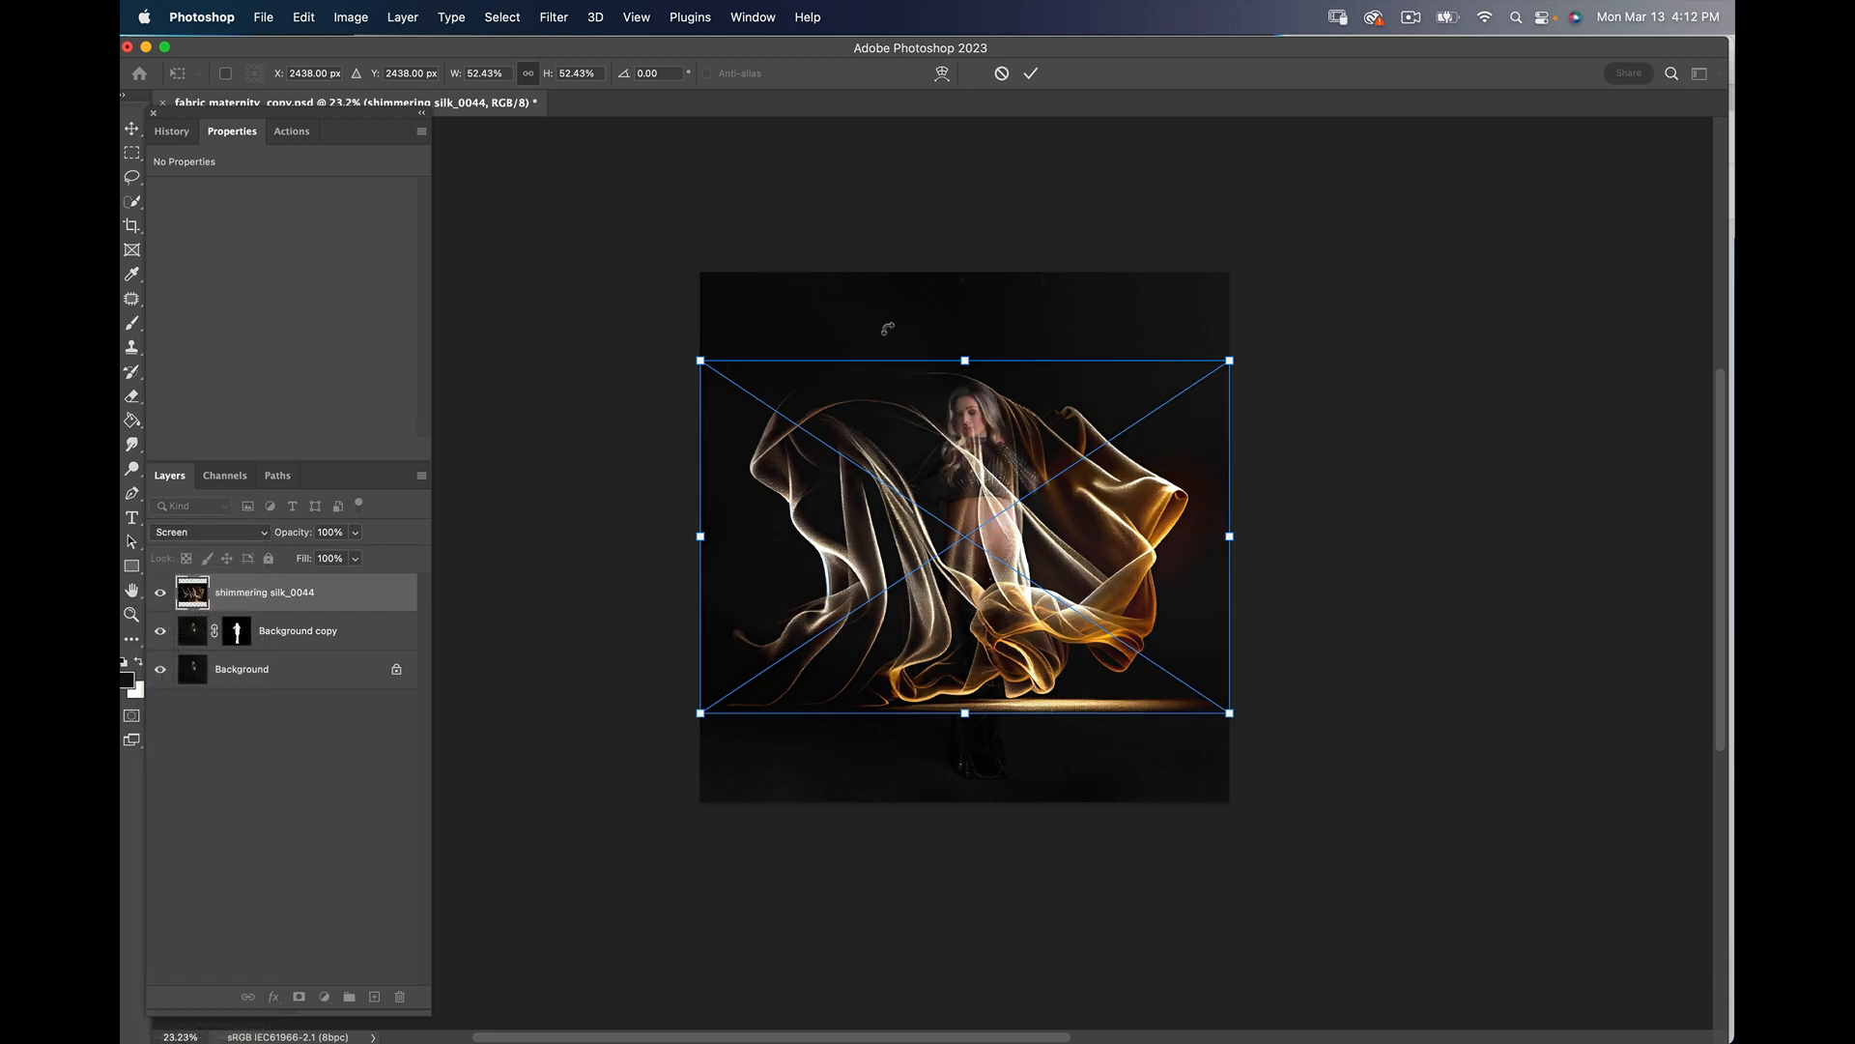
left_click_drag(965, 360, 965, 273)
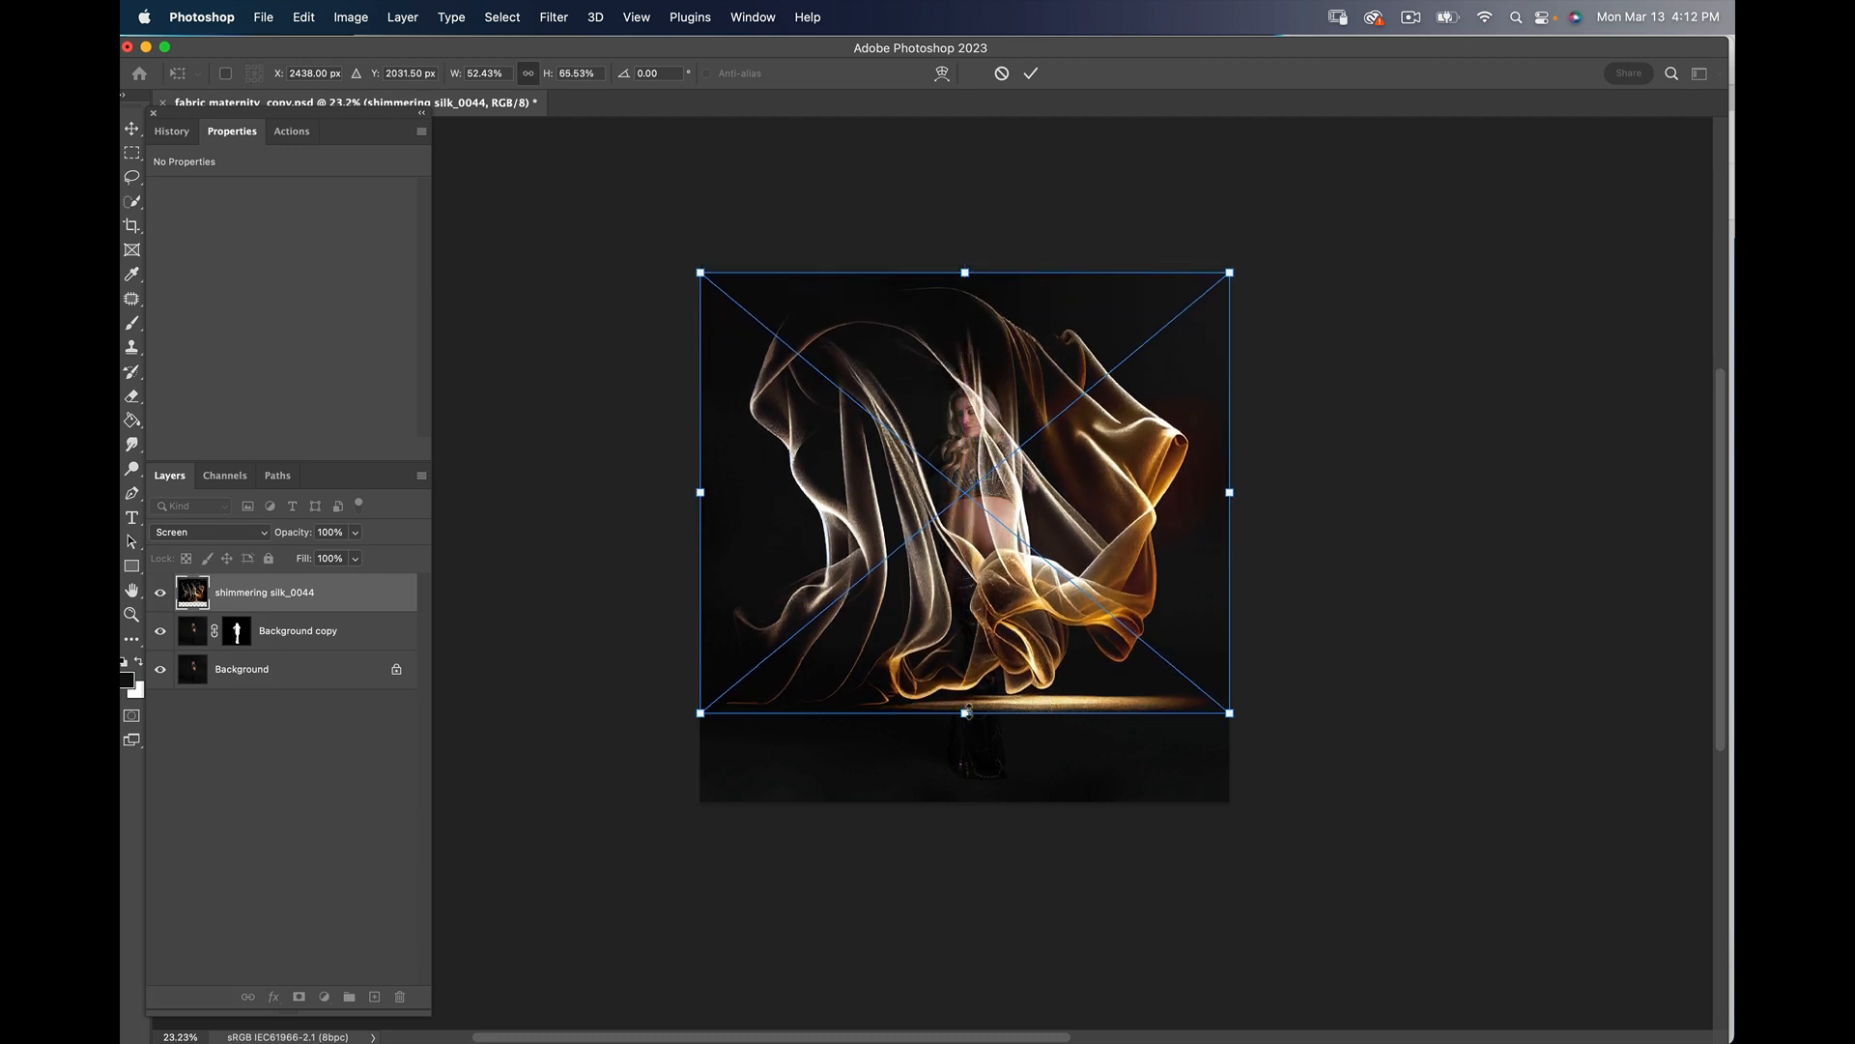
left_click_drag(964, 713, 965, 802)
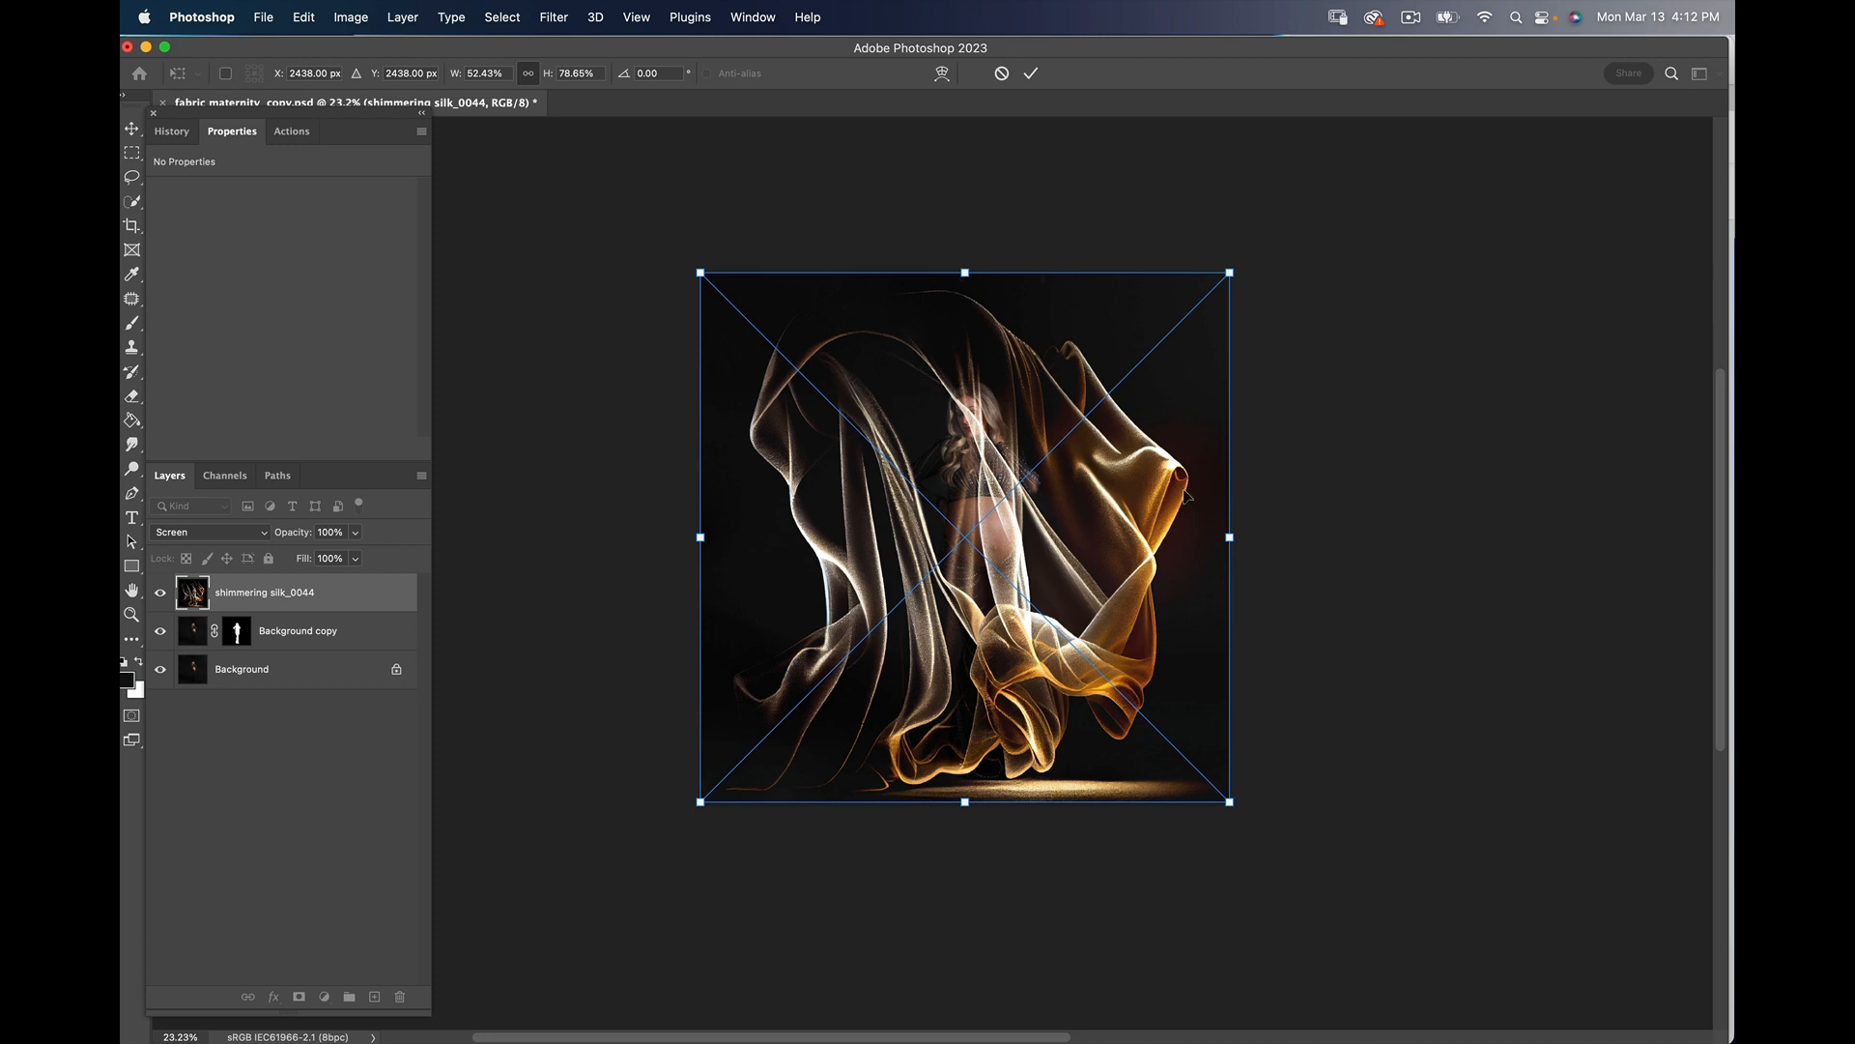
Step: Warp the silk_0044 layer, pulling the fabric beside the woman's head outward and slightly upward, and commit the placement
right_click(1040, 427)
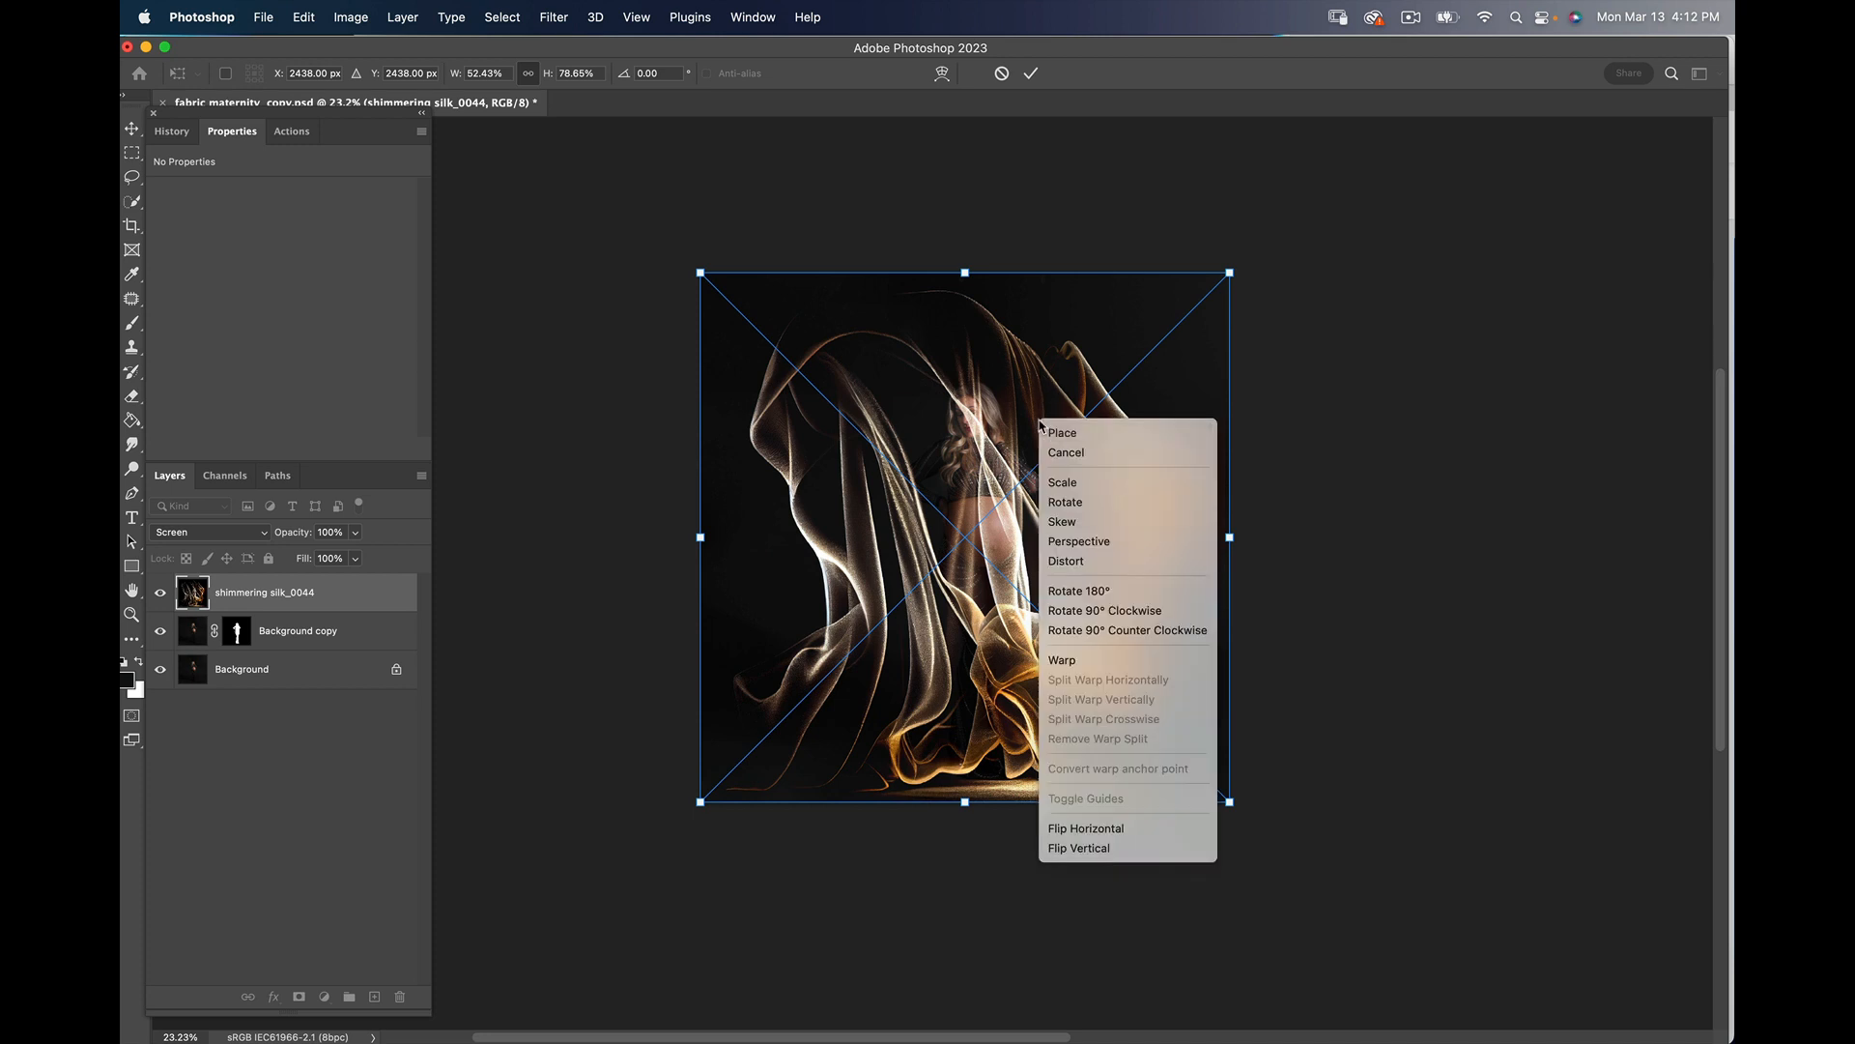
left_click(1078, 663)
left_click_drag(1097, 394, 1150, 377)
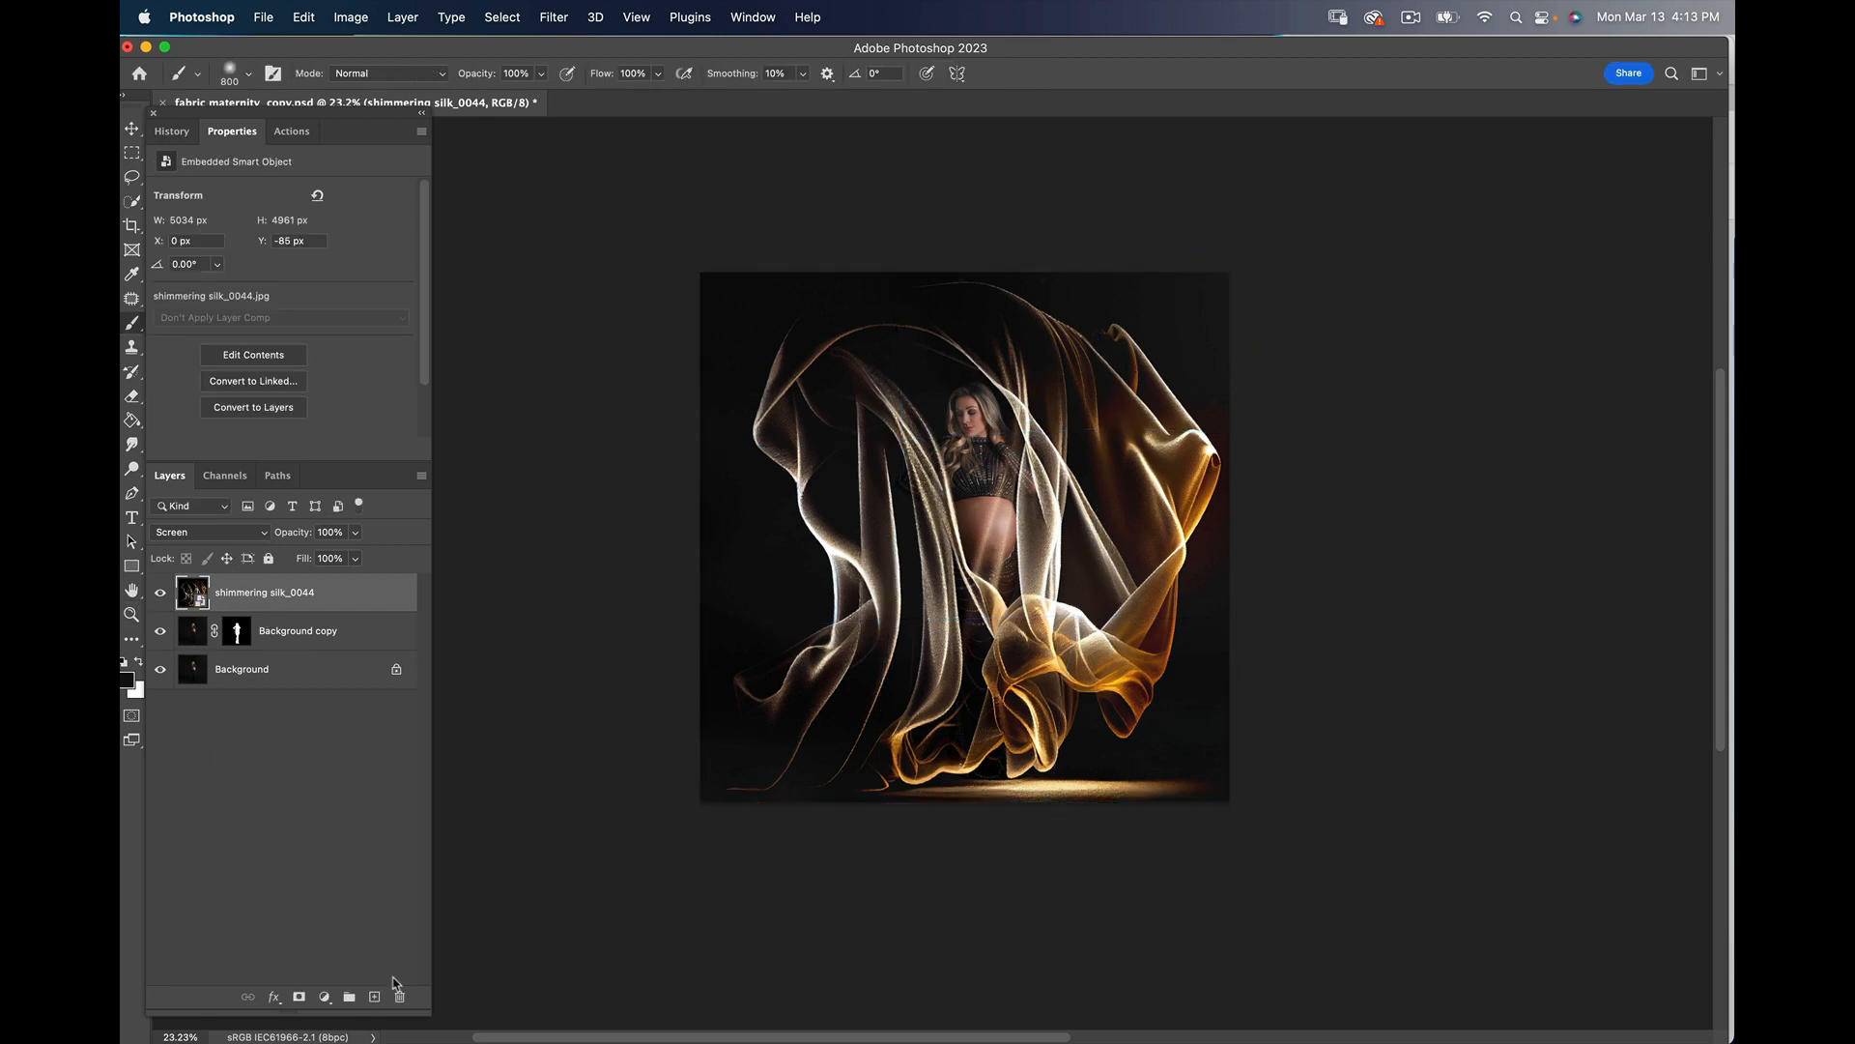
Step: Add a mask to the silk_0044 layer and paint black over the woman from face to legs at 13% brush opacity
left_click(300, 996)
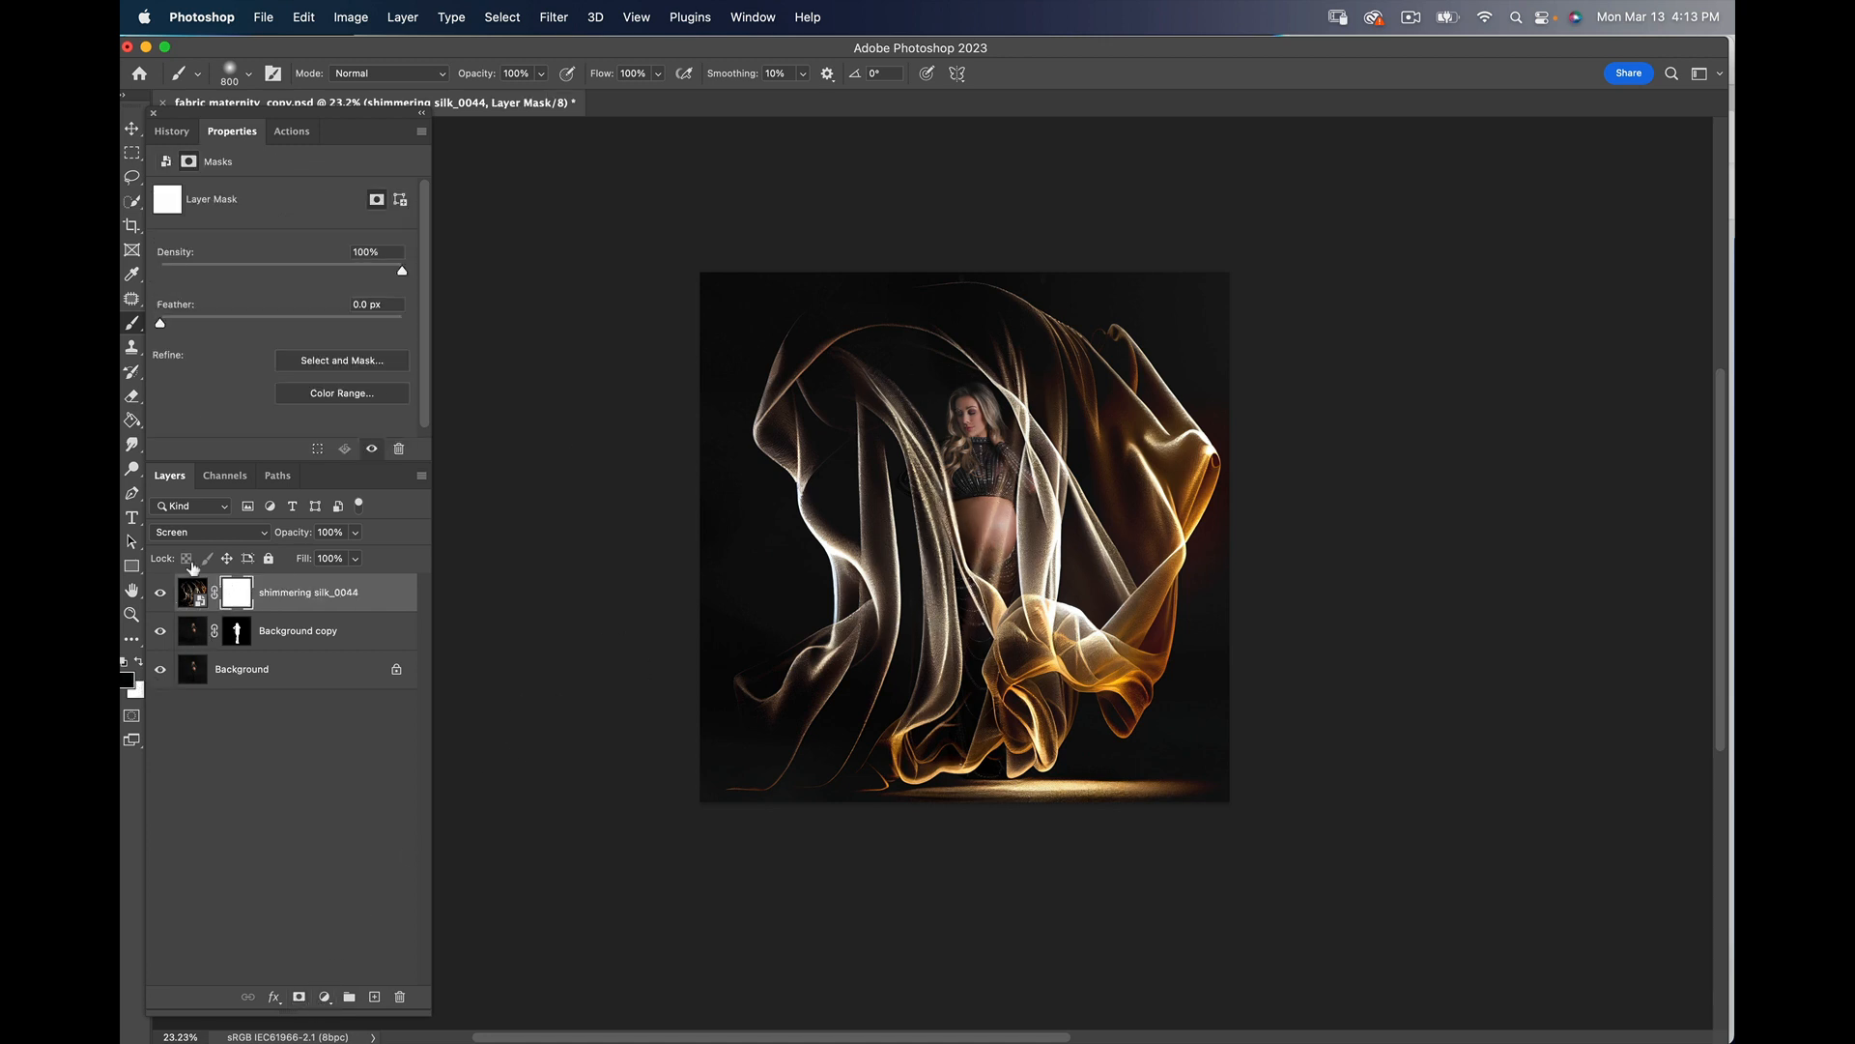
left_click_drag(490, 77, 426, 79)
mouse_move(966, 425)
left_mouse_down()
mouse_move(986, 462)
mouse_move(981, 667)
left_mouse_up()
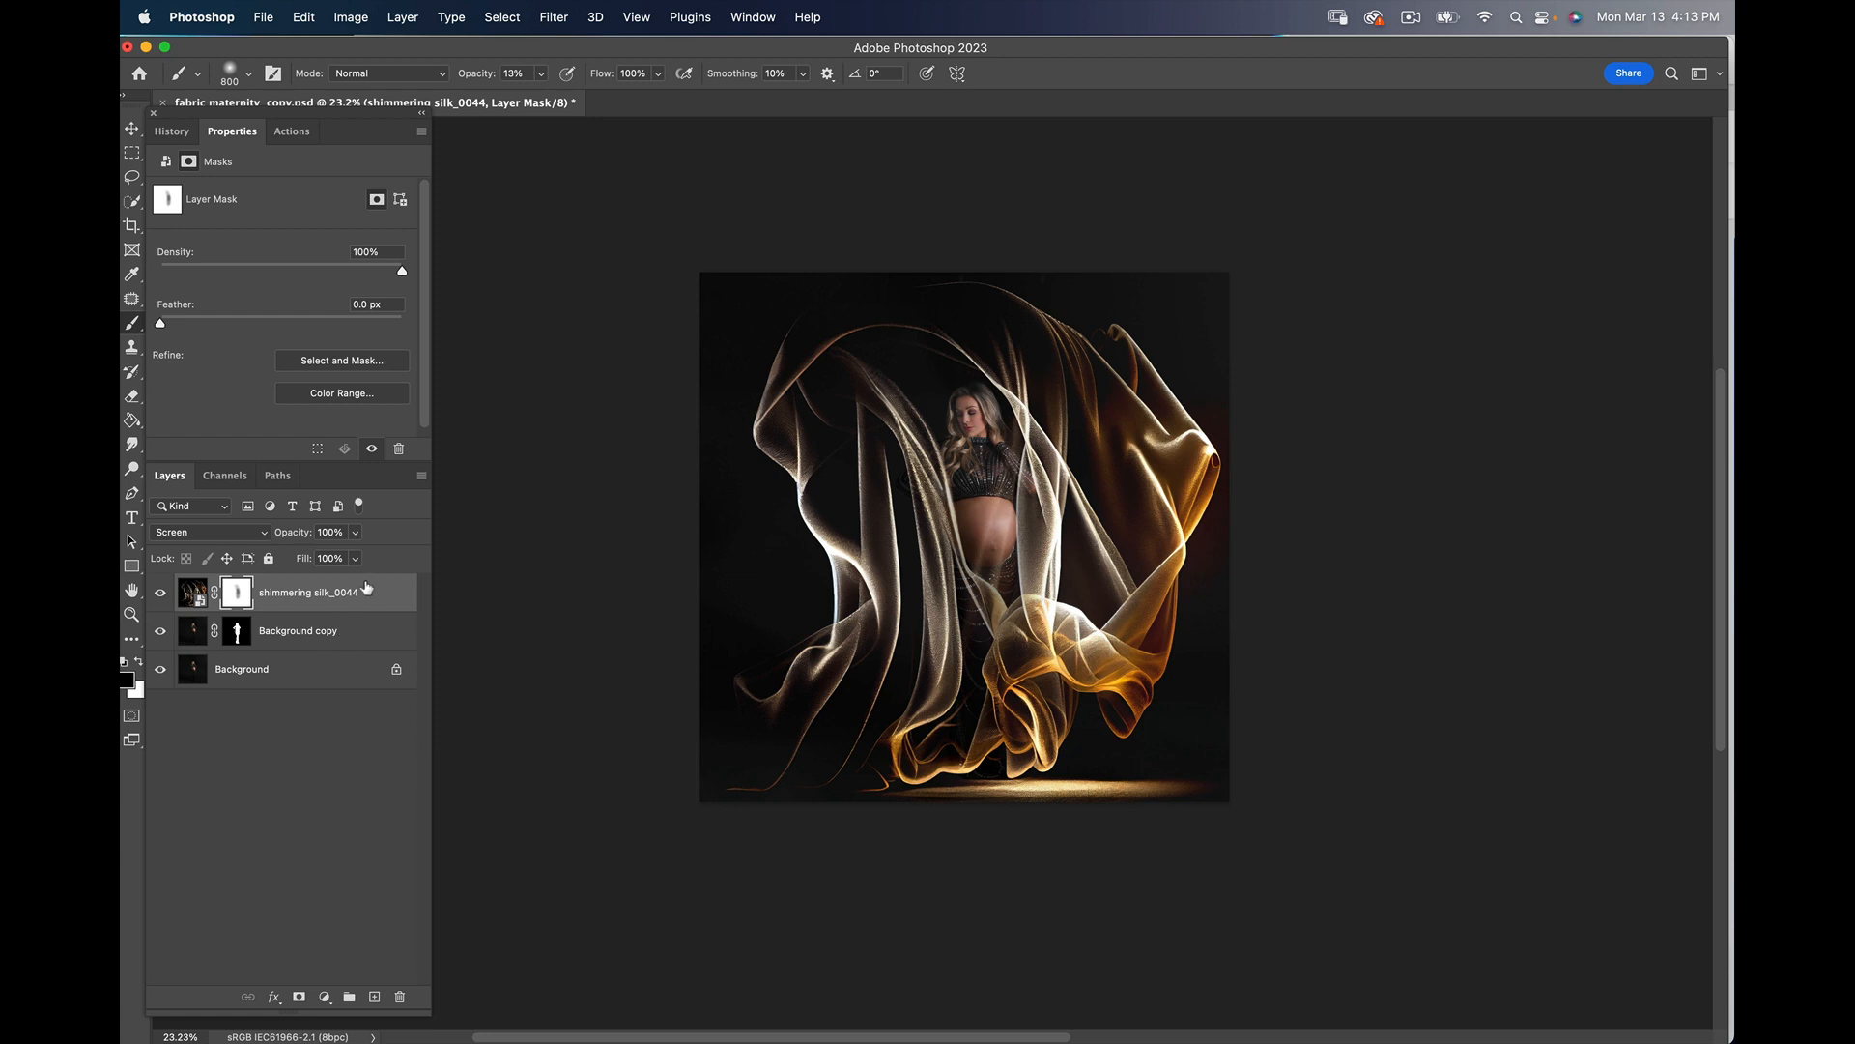
Step: Add a Hue/Saturation adjustment clipped to the silk_0044 layer and set its saturation to -100
left_click_drag(367, 587, 322, 589)
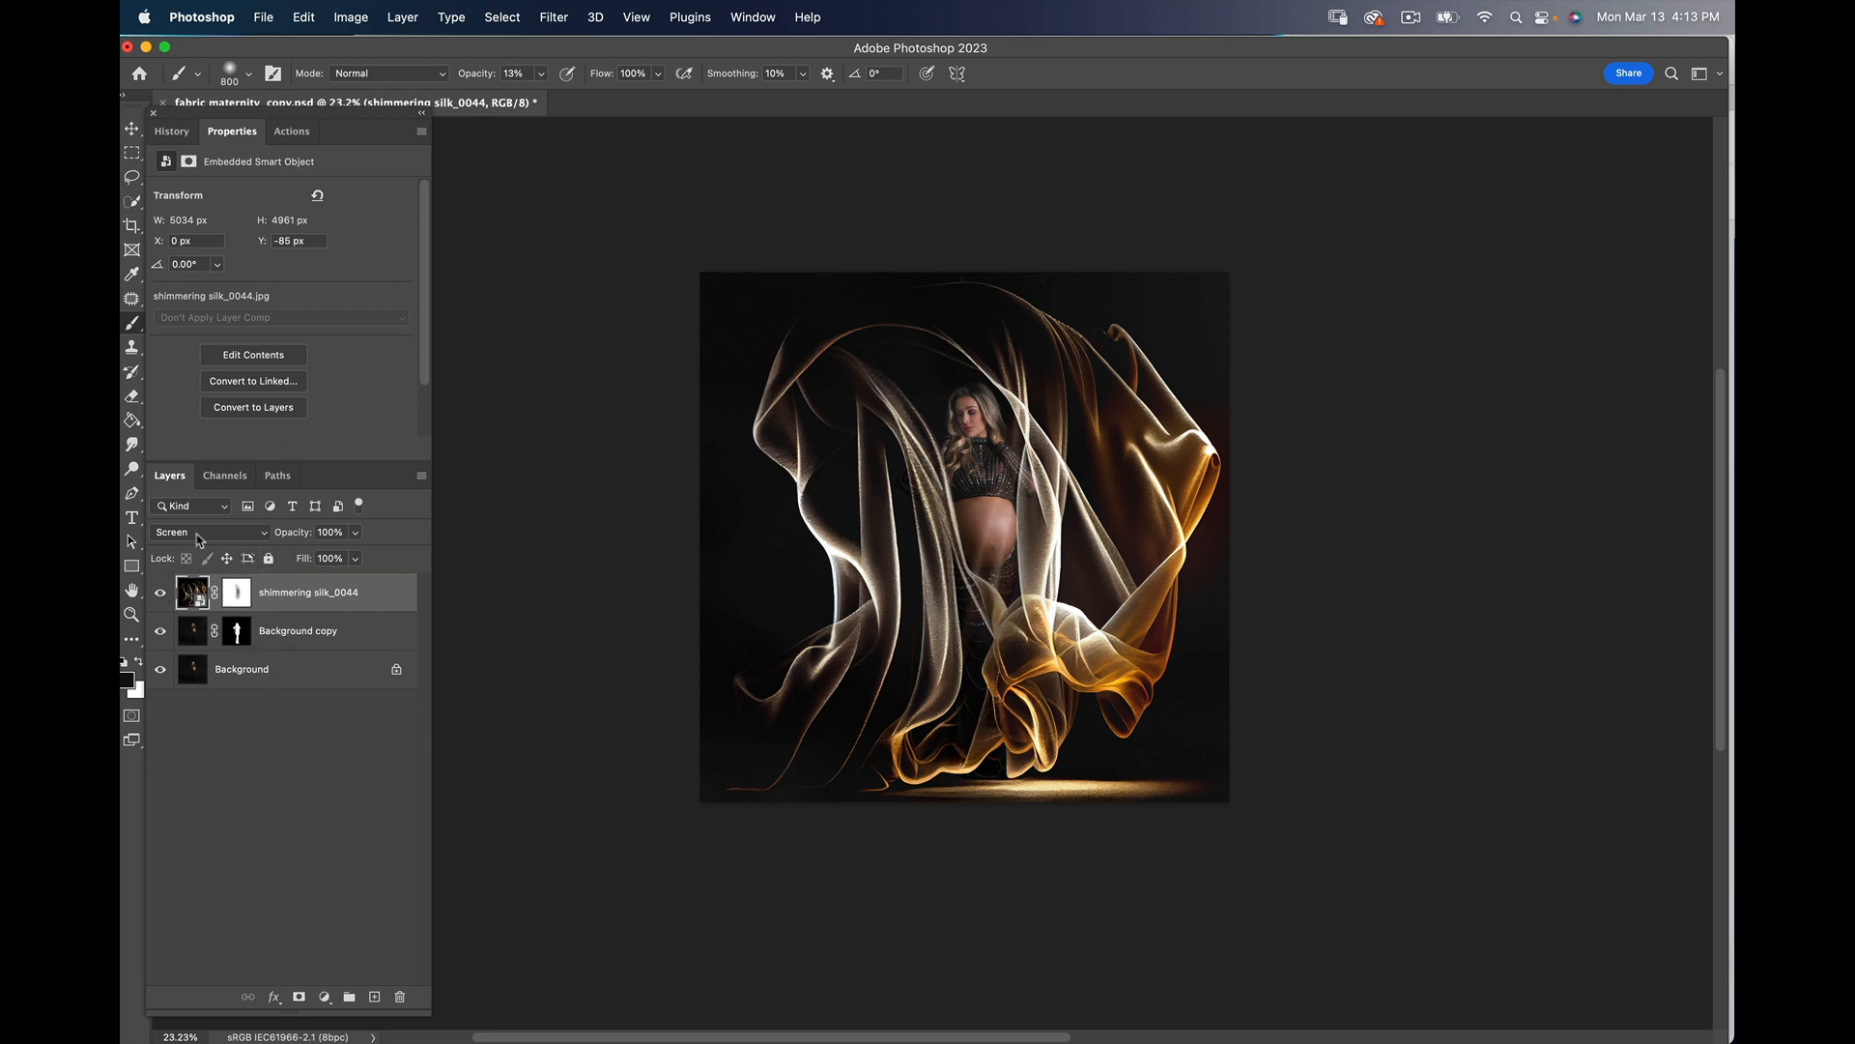
left_click(326, 996)
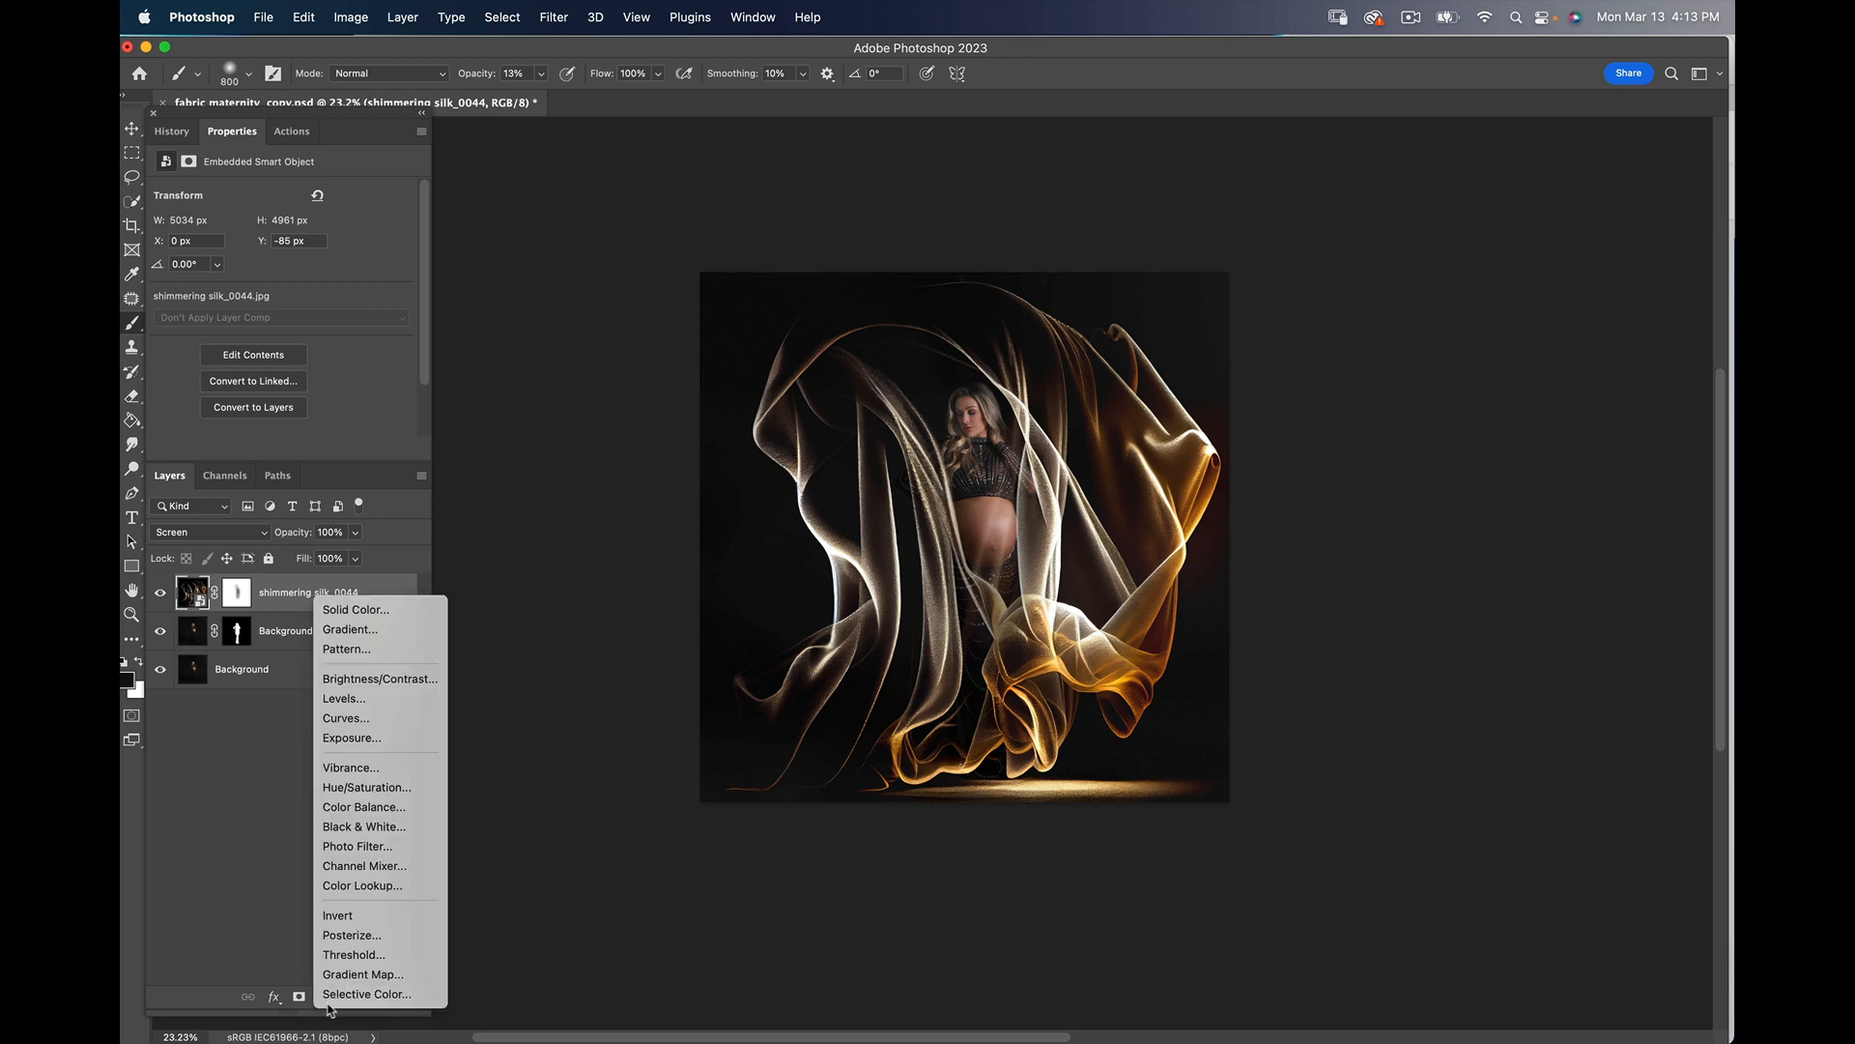
left_click(376, 782)
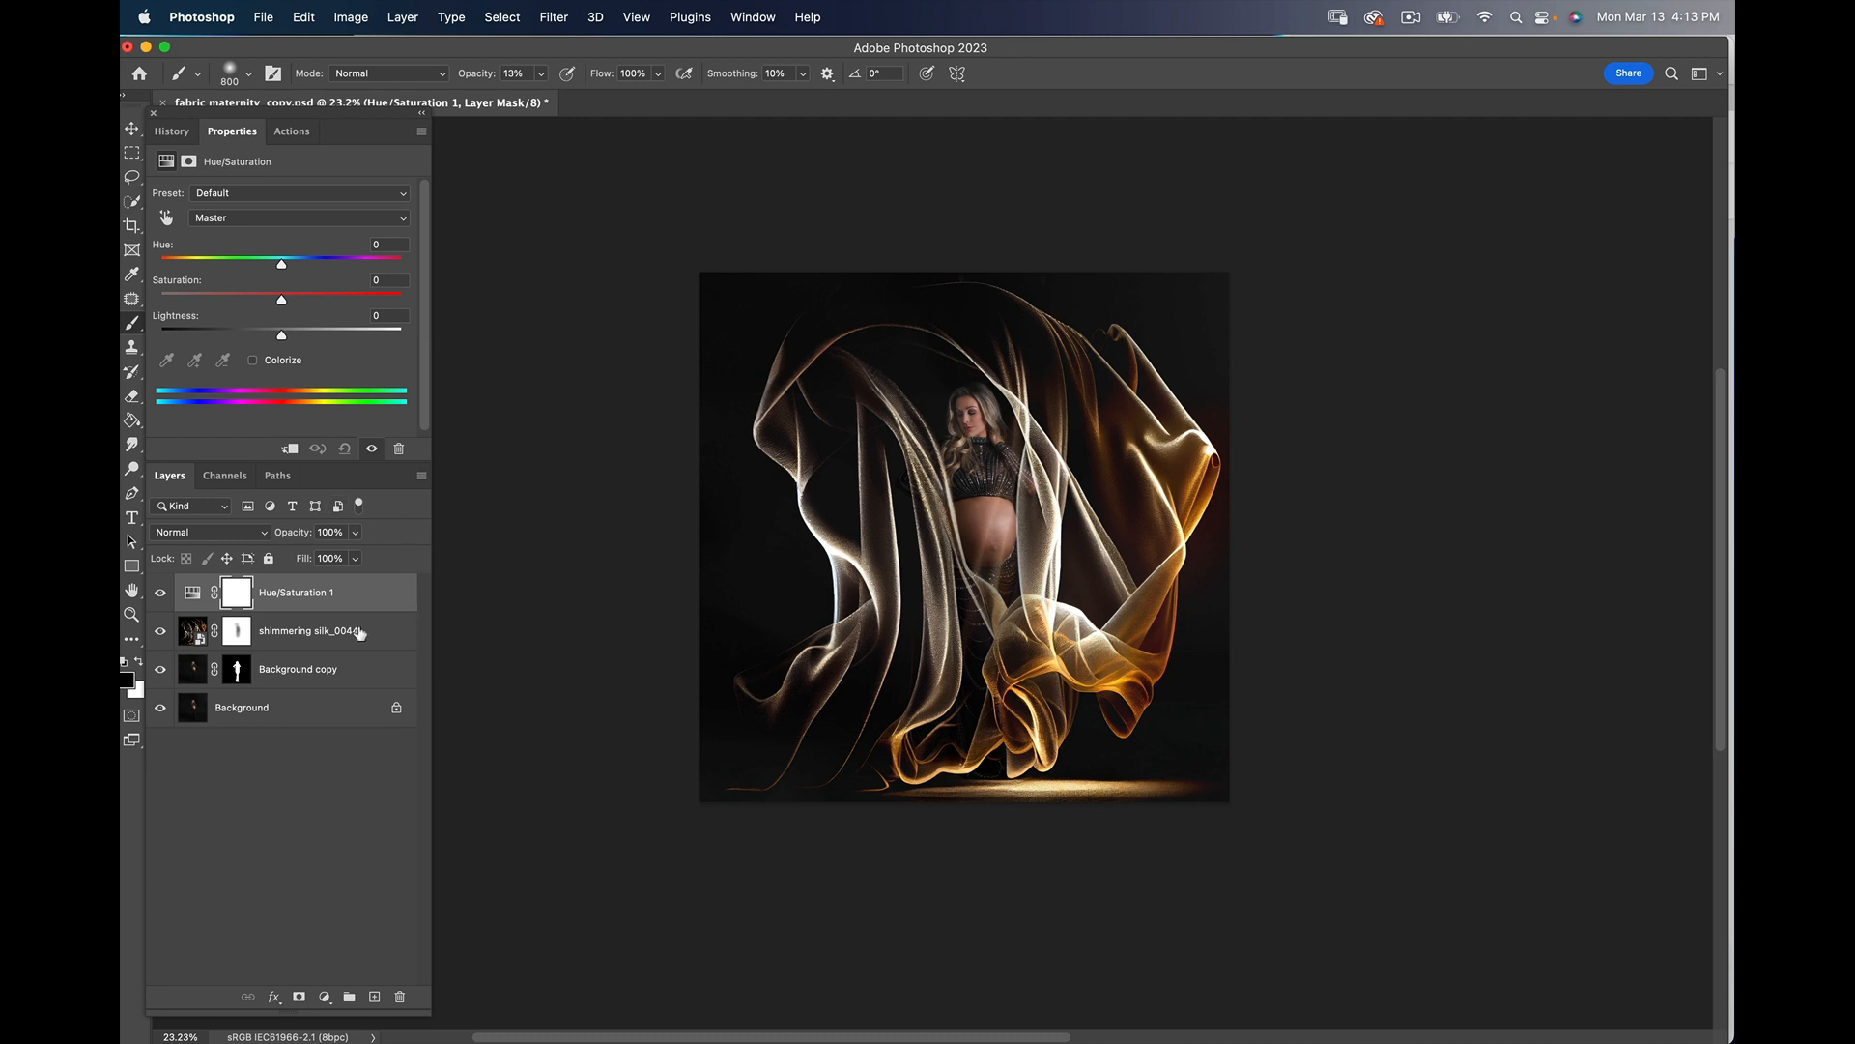
right_click(368, 598)
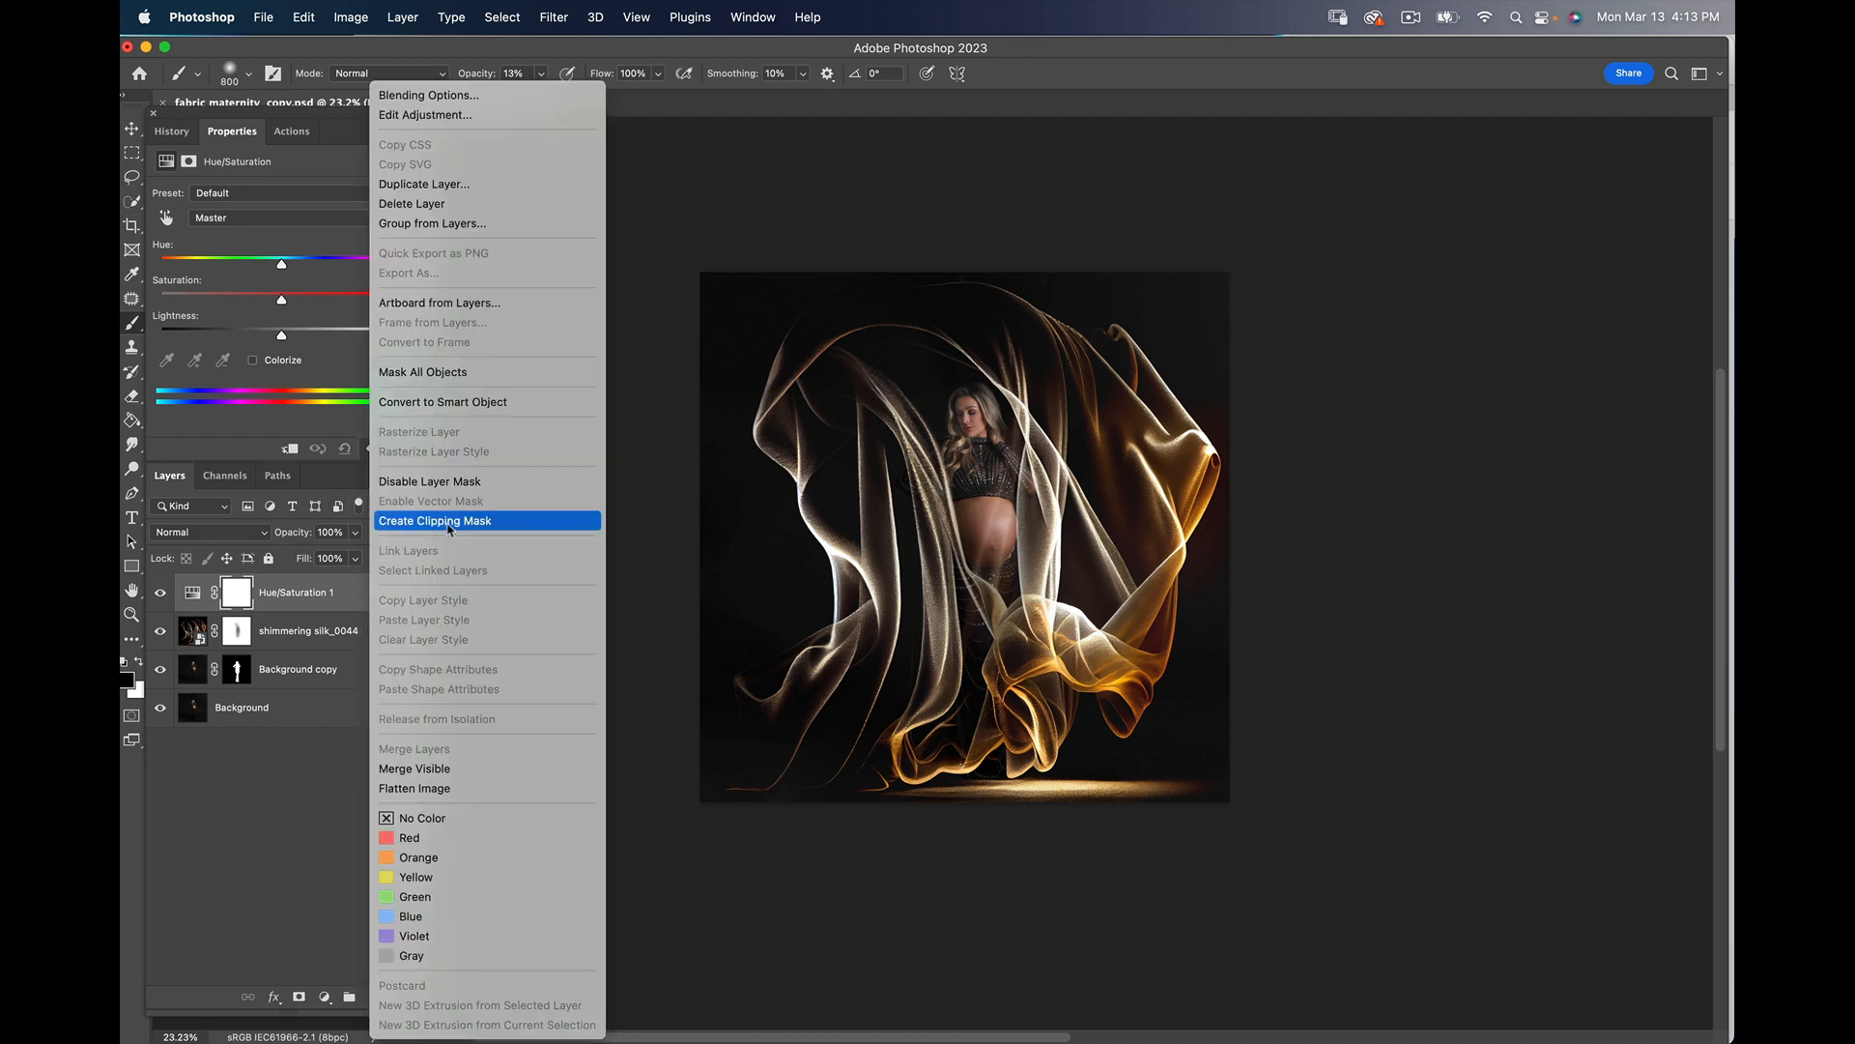
left_click(434, 521)
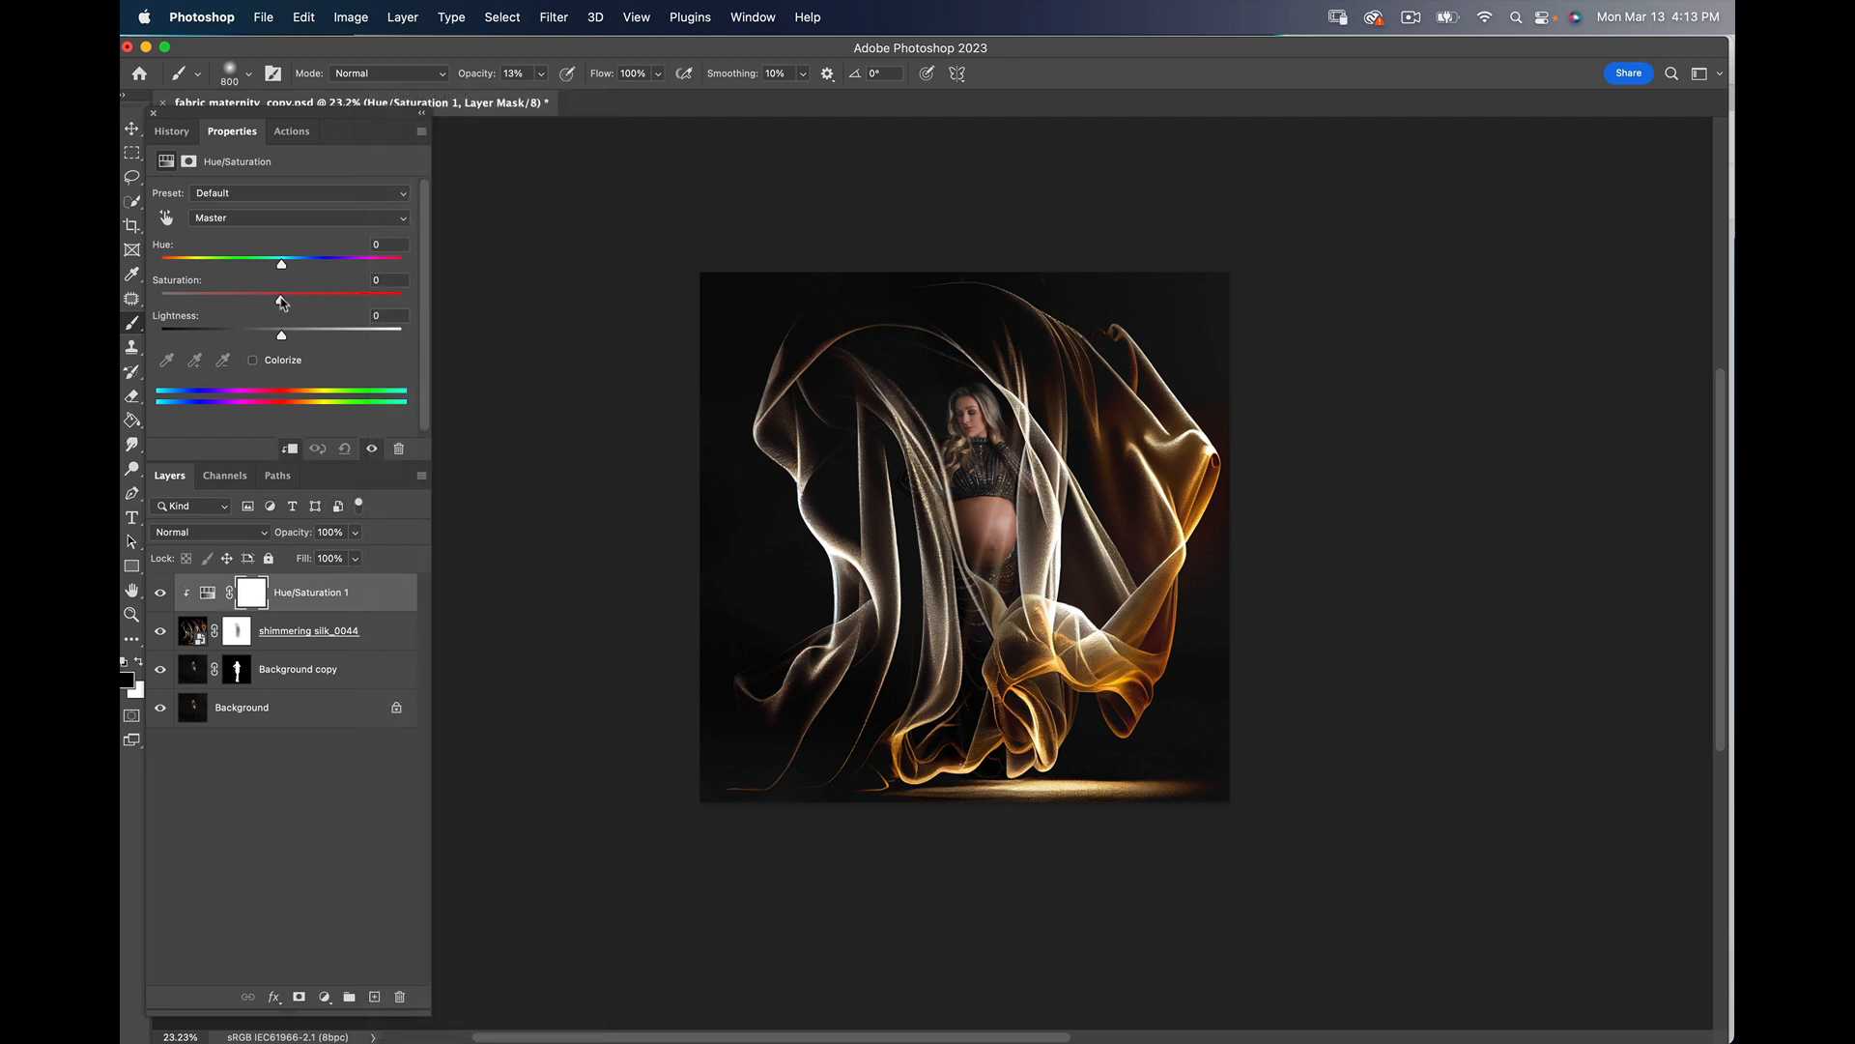
left_click_drag(281, 301, 144, 305)
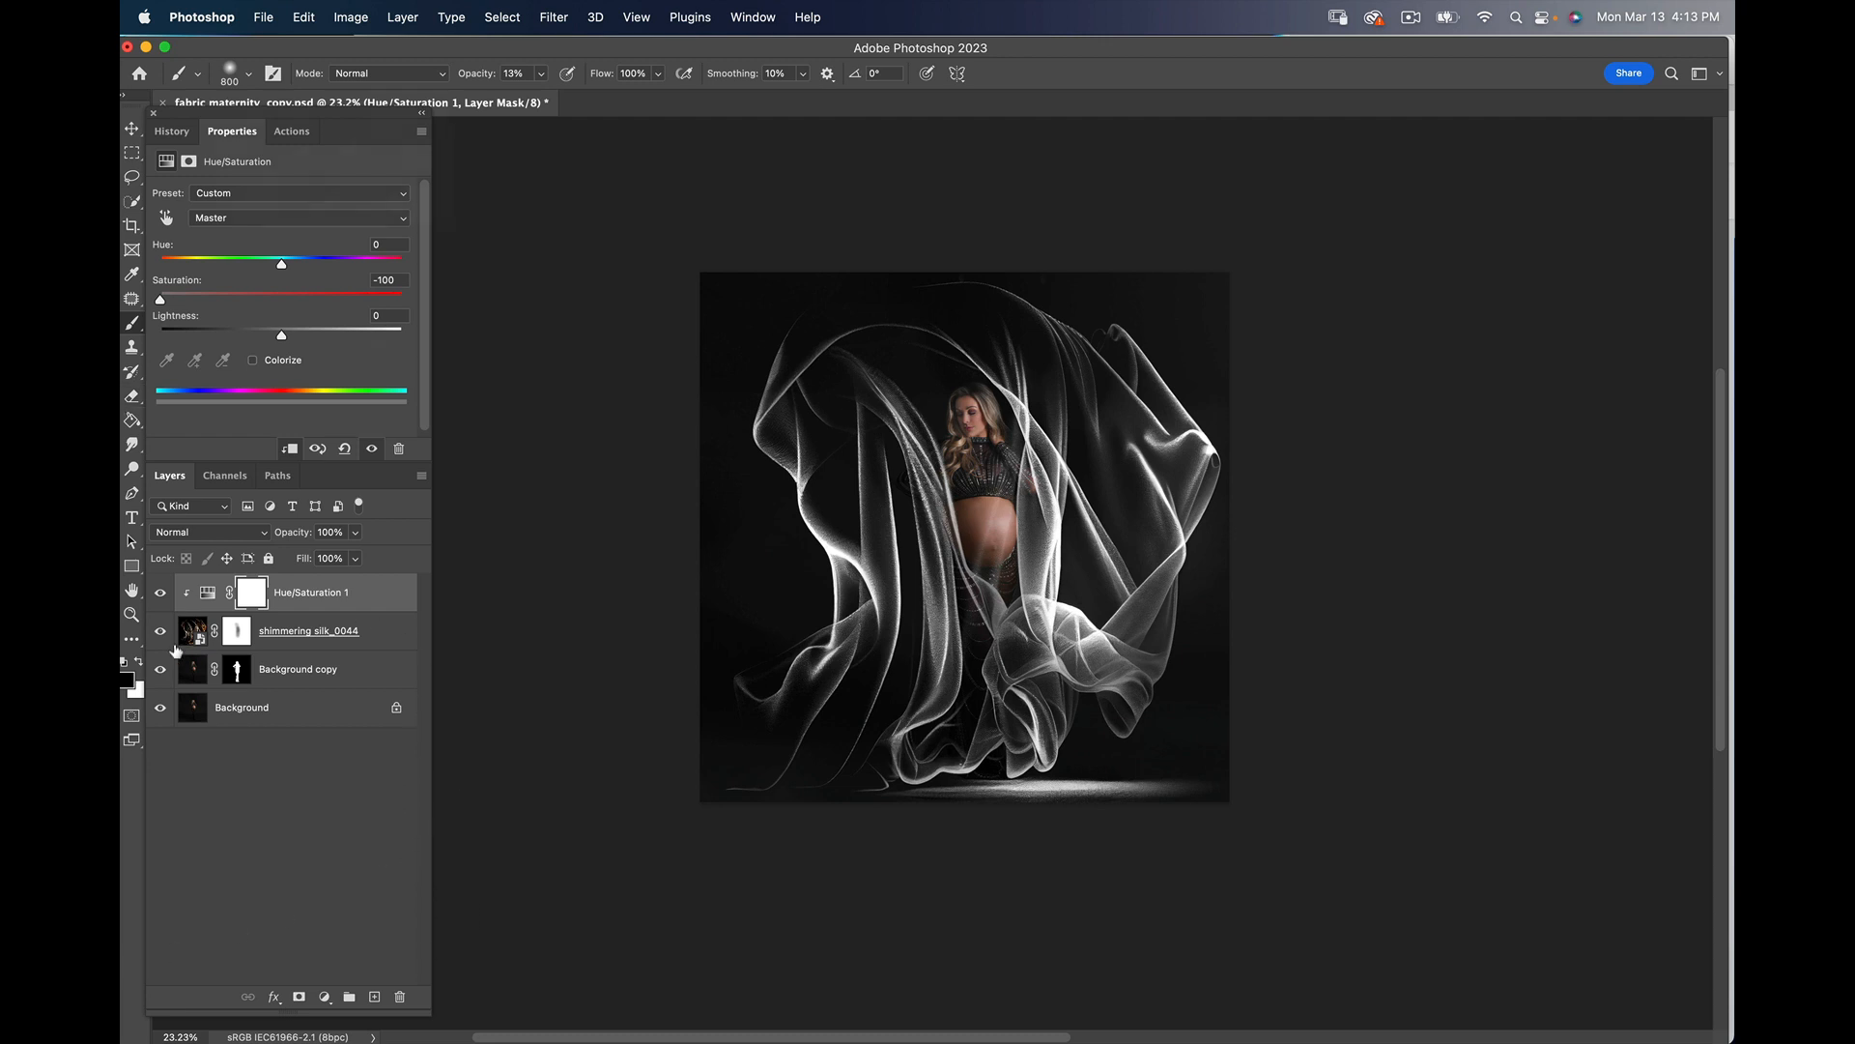
Step: Hide the Hue/Saturation and silk_0044 layers, and place shimmering silk_0049.jpg from Finder directly above the masked woman layer
left_click_drag(160, 638, 161, 592)
left_click(367, 677)
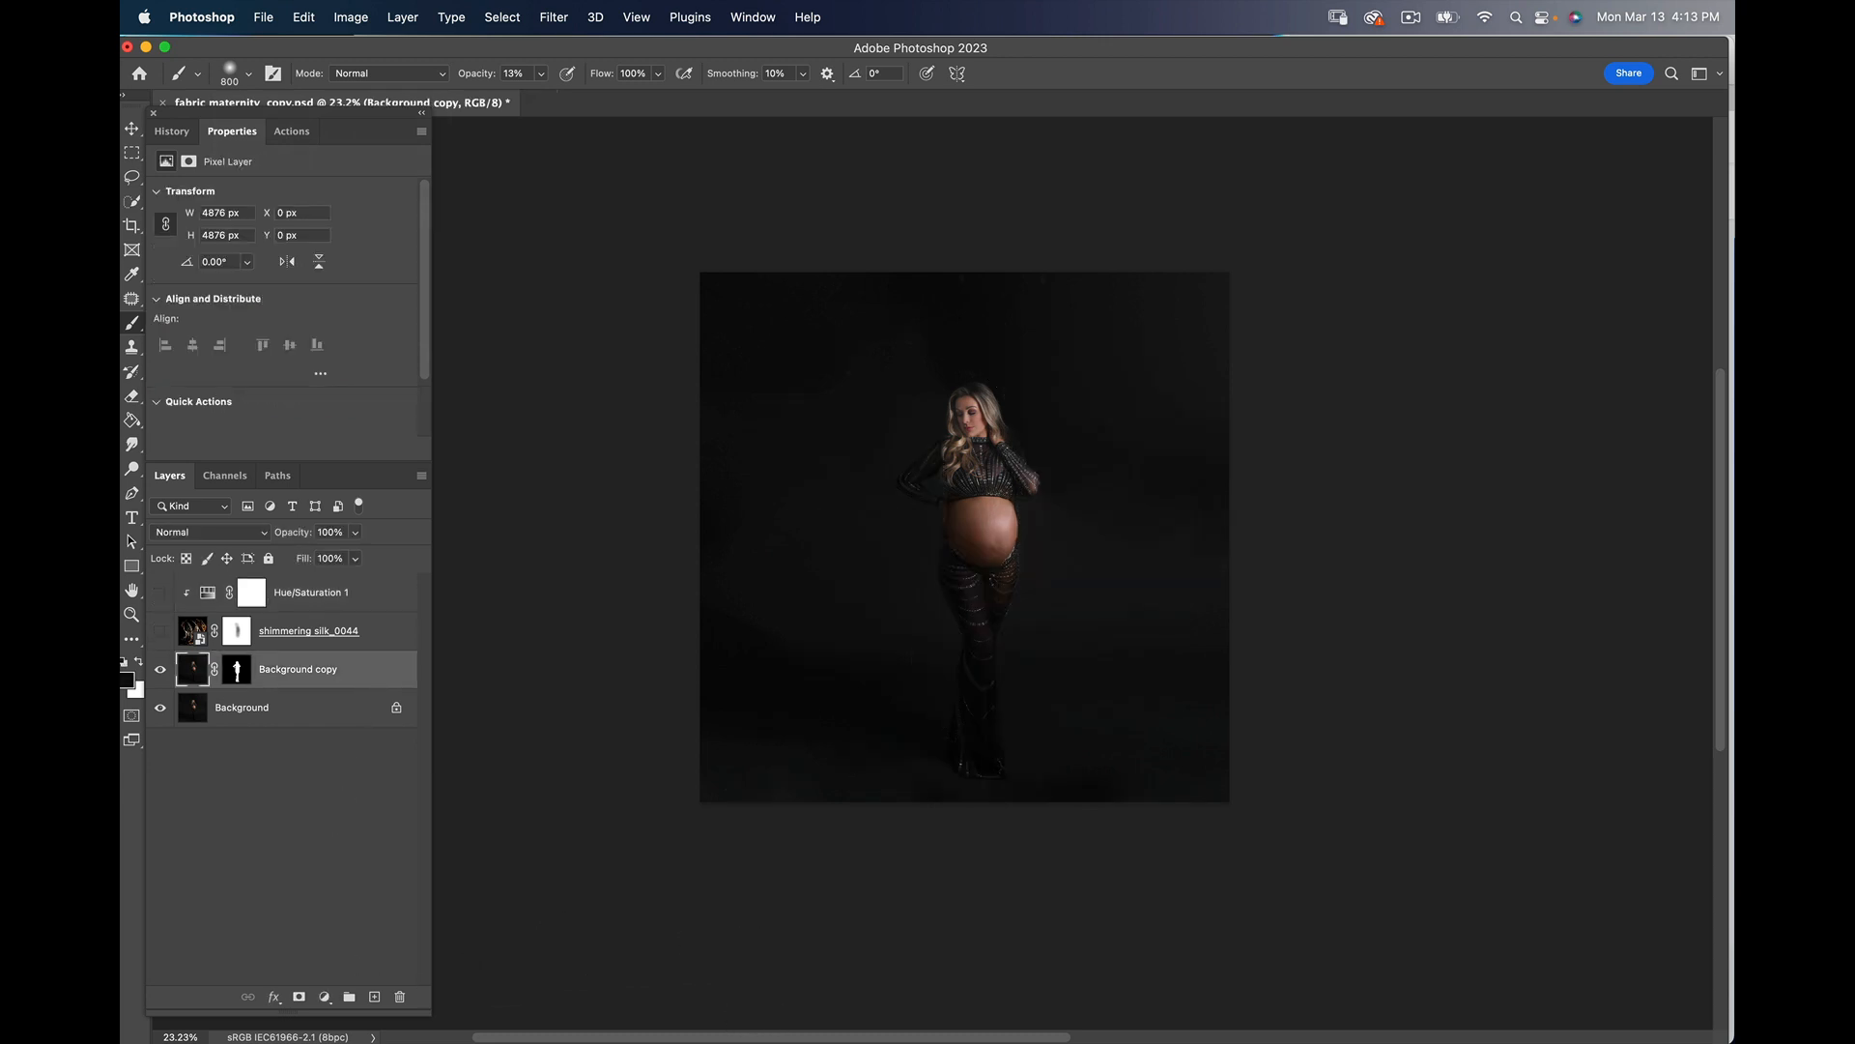
mouse_move(689, 1010)
left_click(204, 1013)
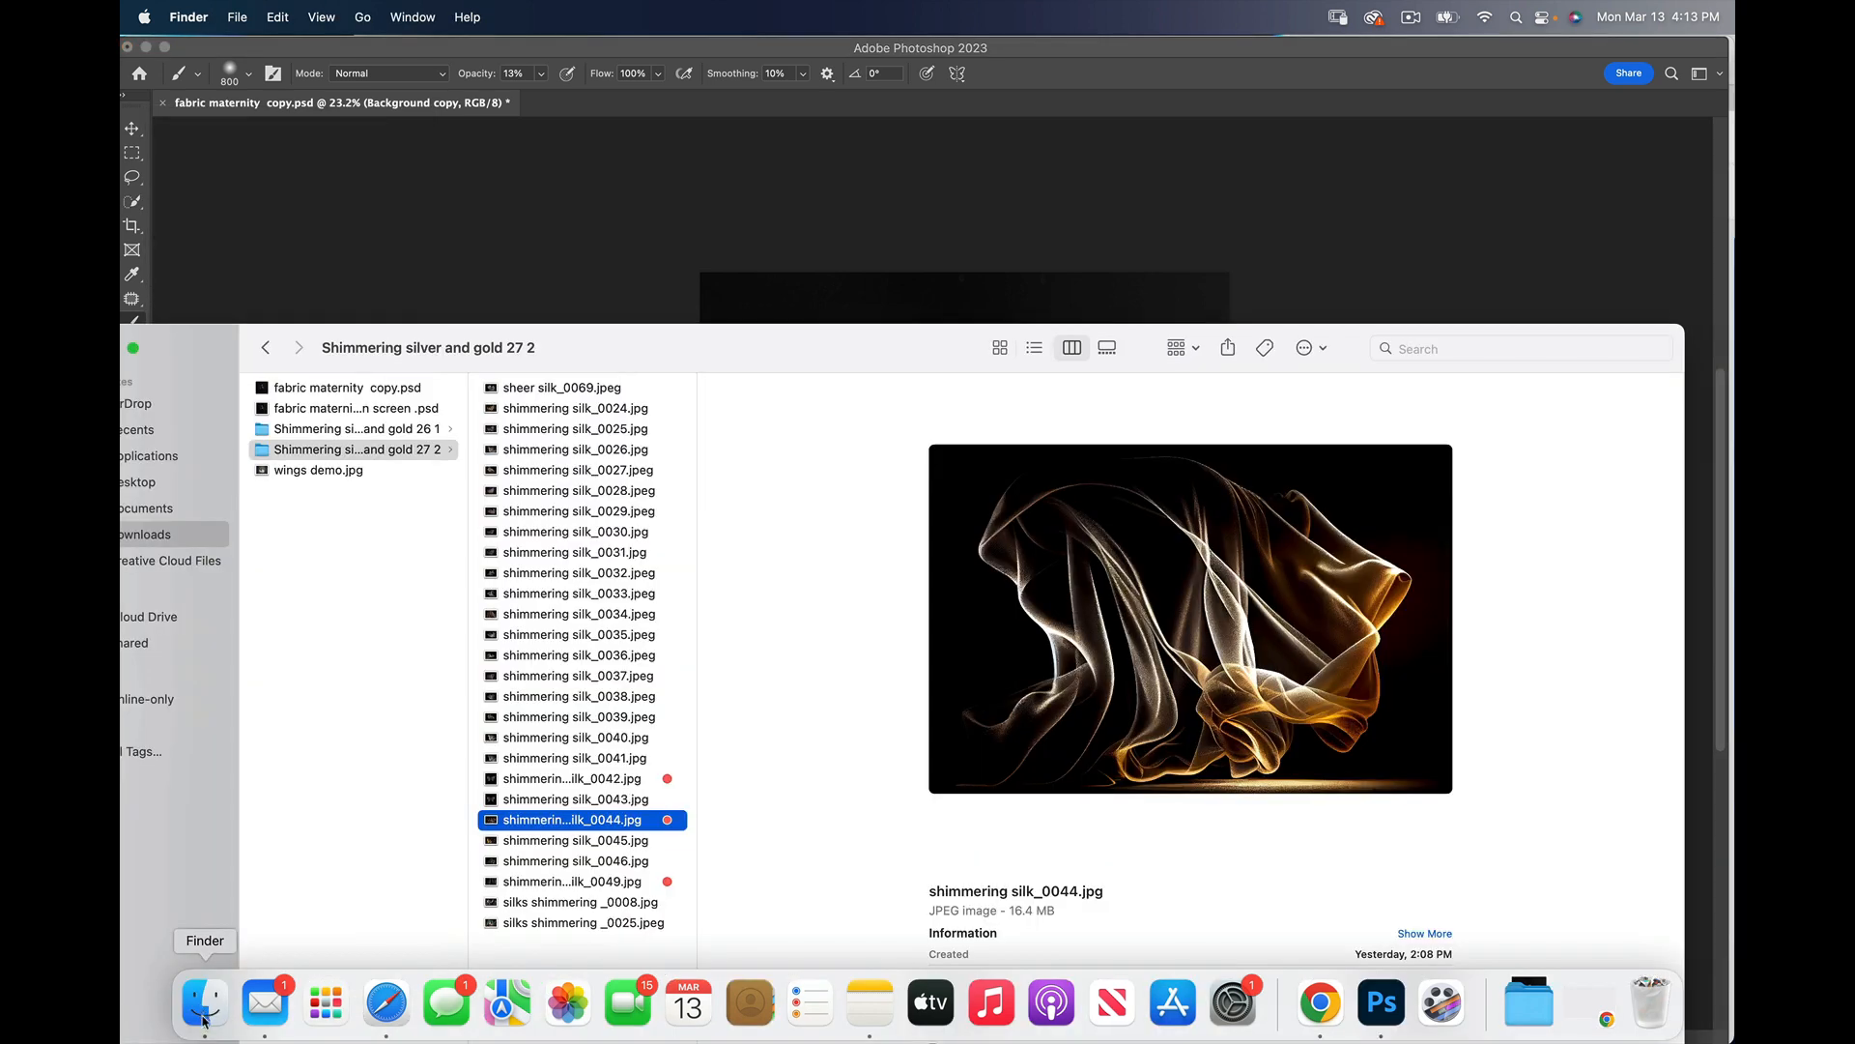
left_click(642, 782)
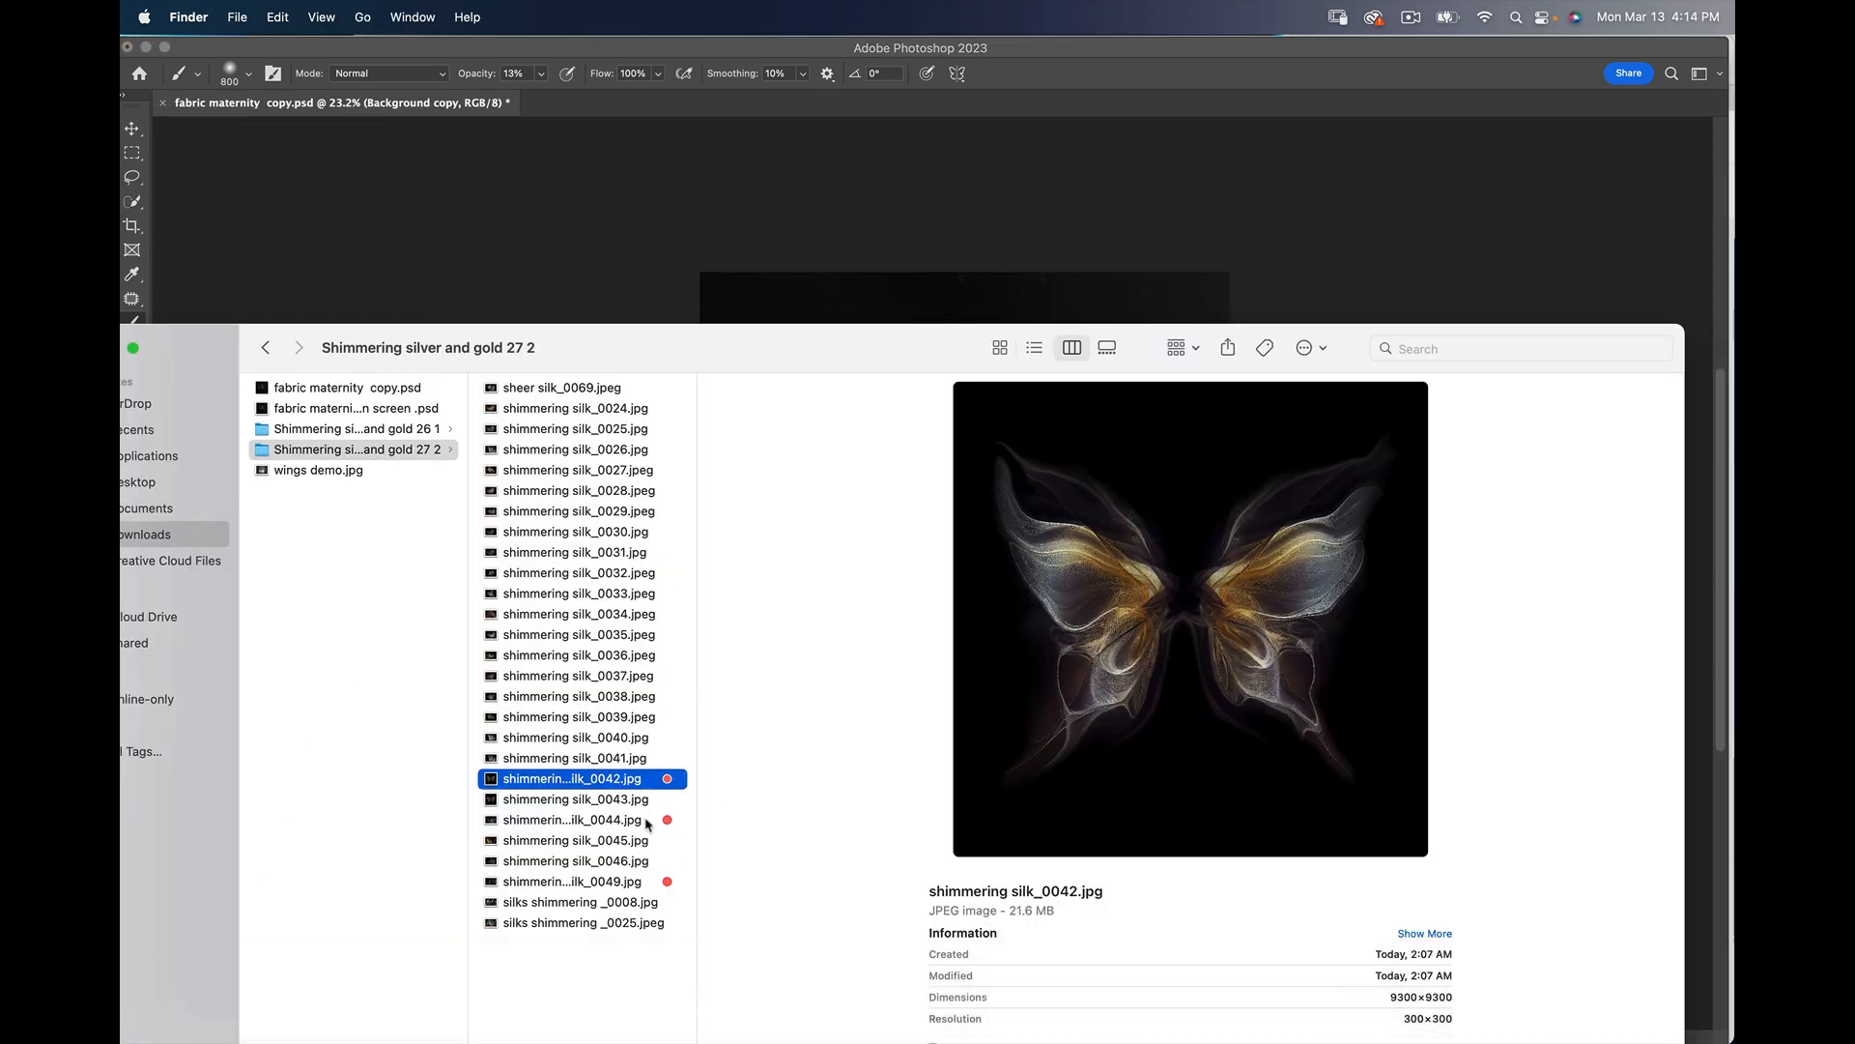
left_click(648, 821)
left_click(649, 883)
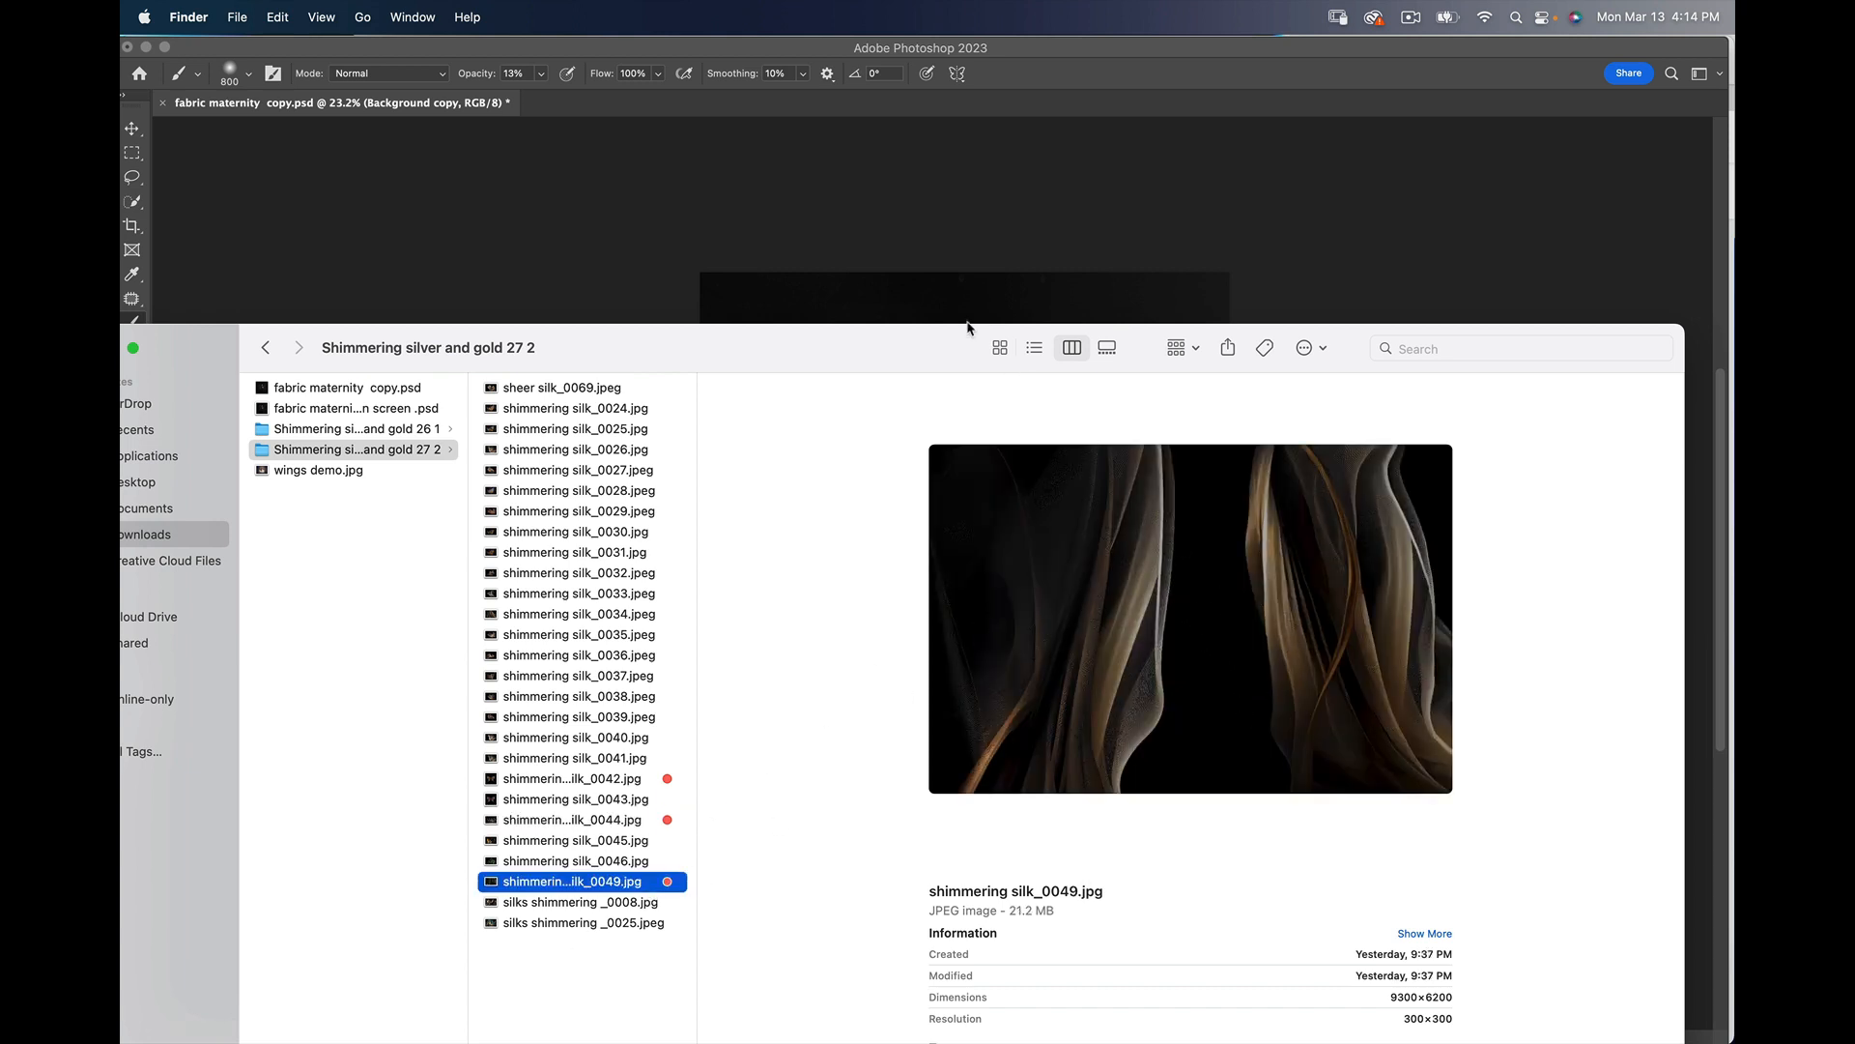
left_click_drag(967, 327, 972, 293)
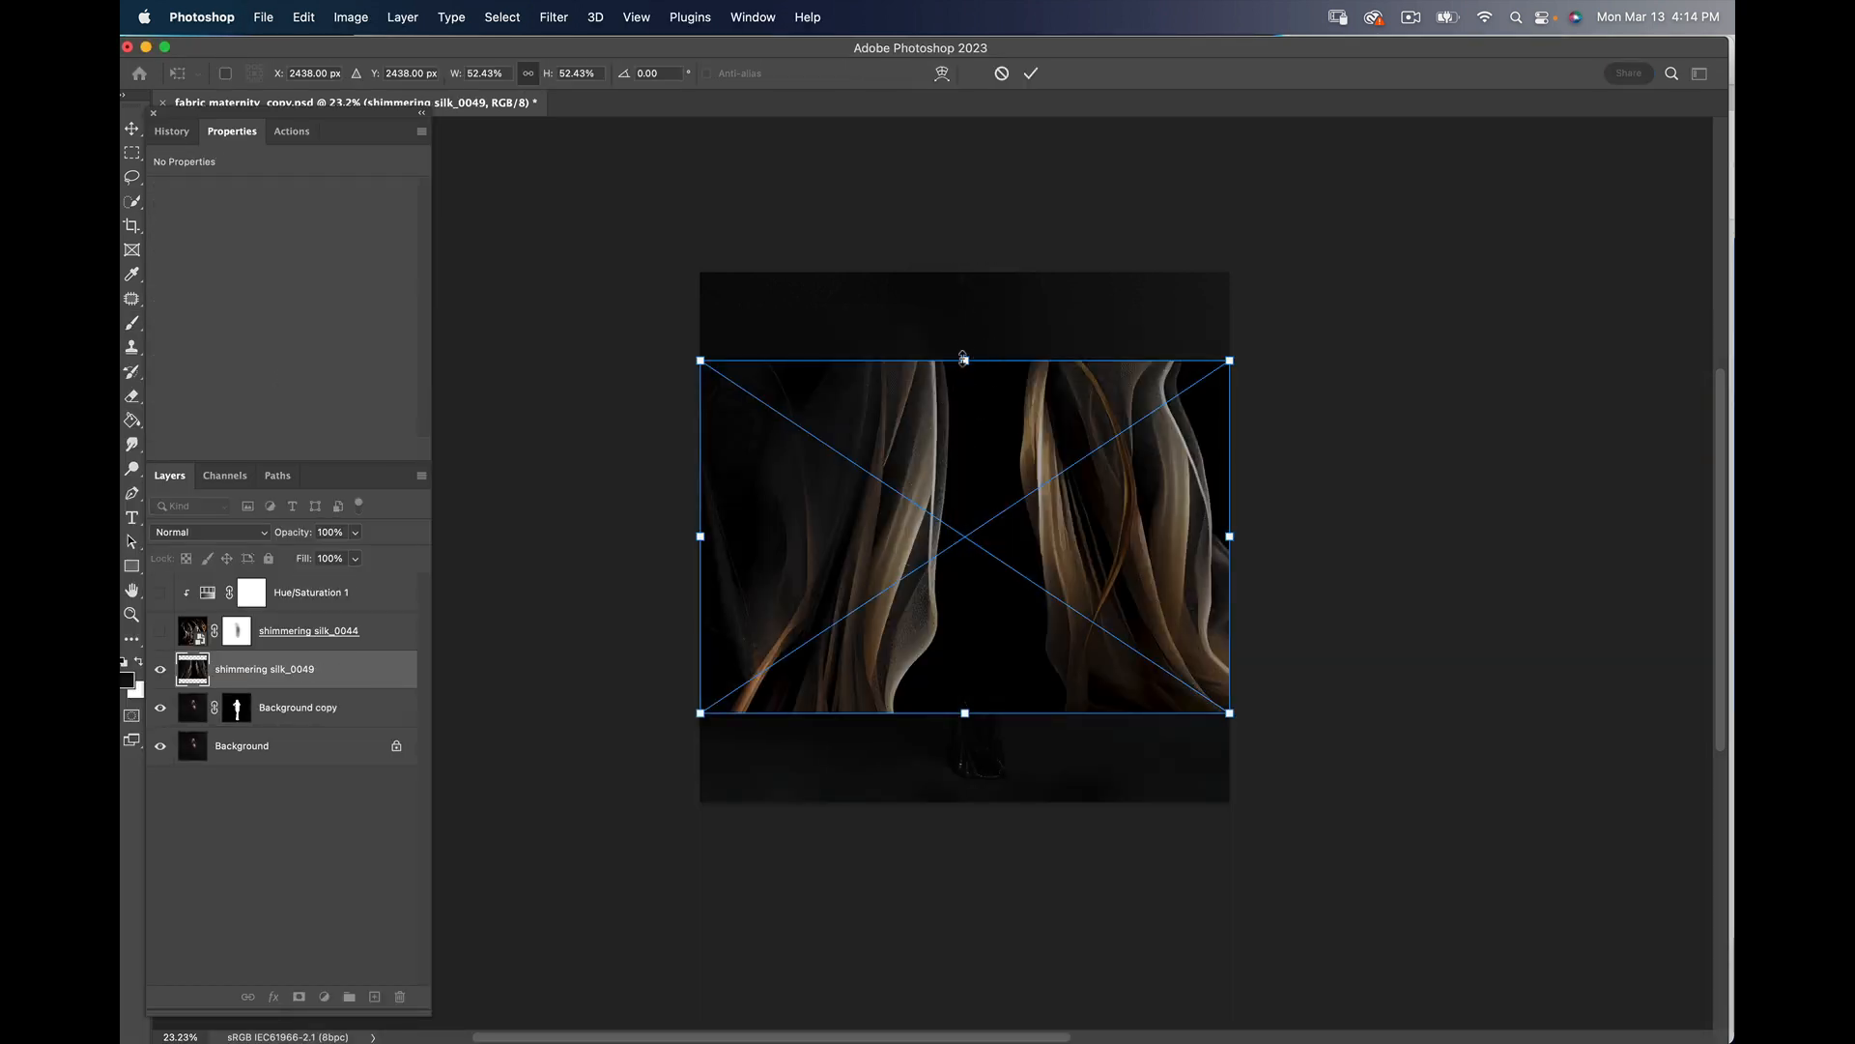
Step: Stretch the silk_0049 layer vertically to the full canvas height, 78.65%, and set its blending to Screen
left_click_drag(963, 356, 964, 273)
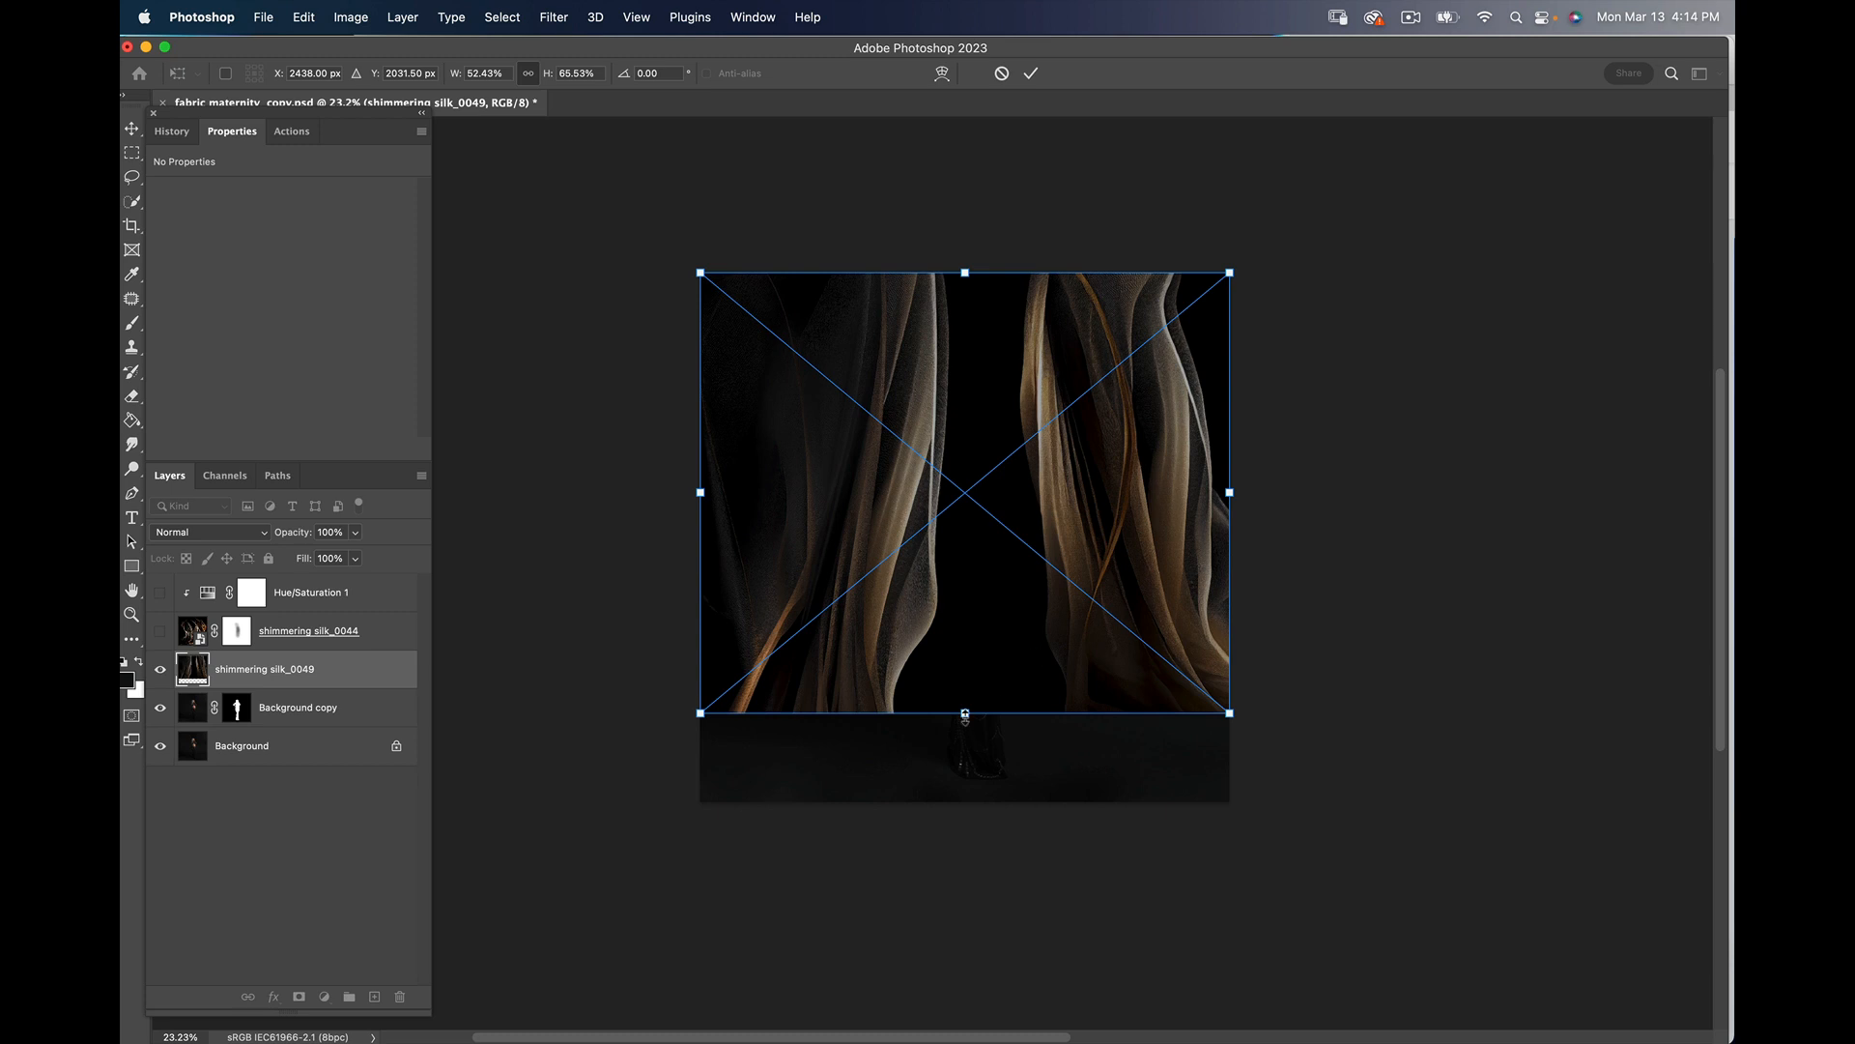
left_click_drag(964, 716, 963, 802)
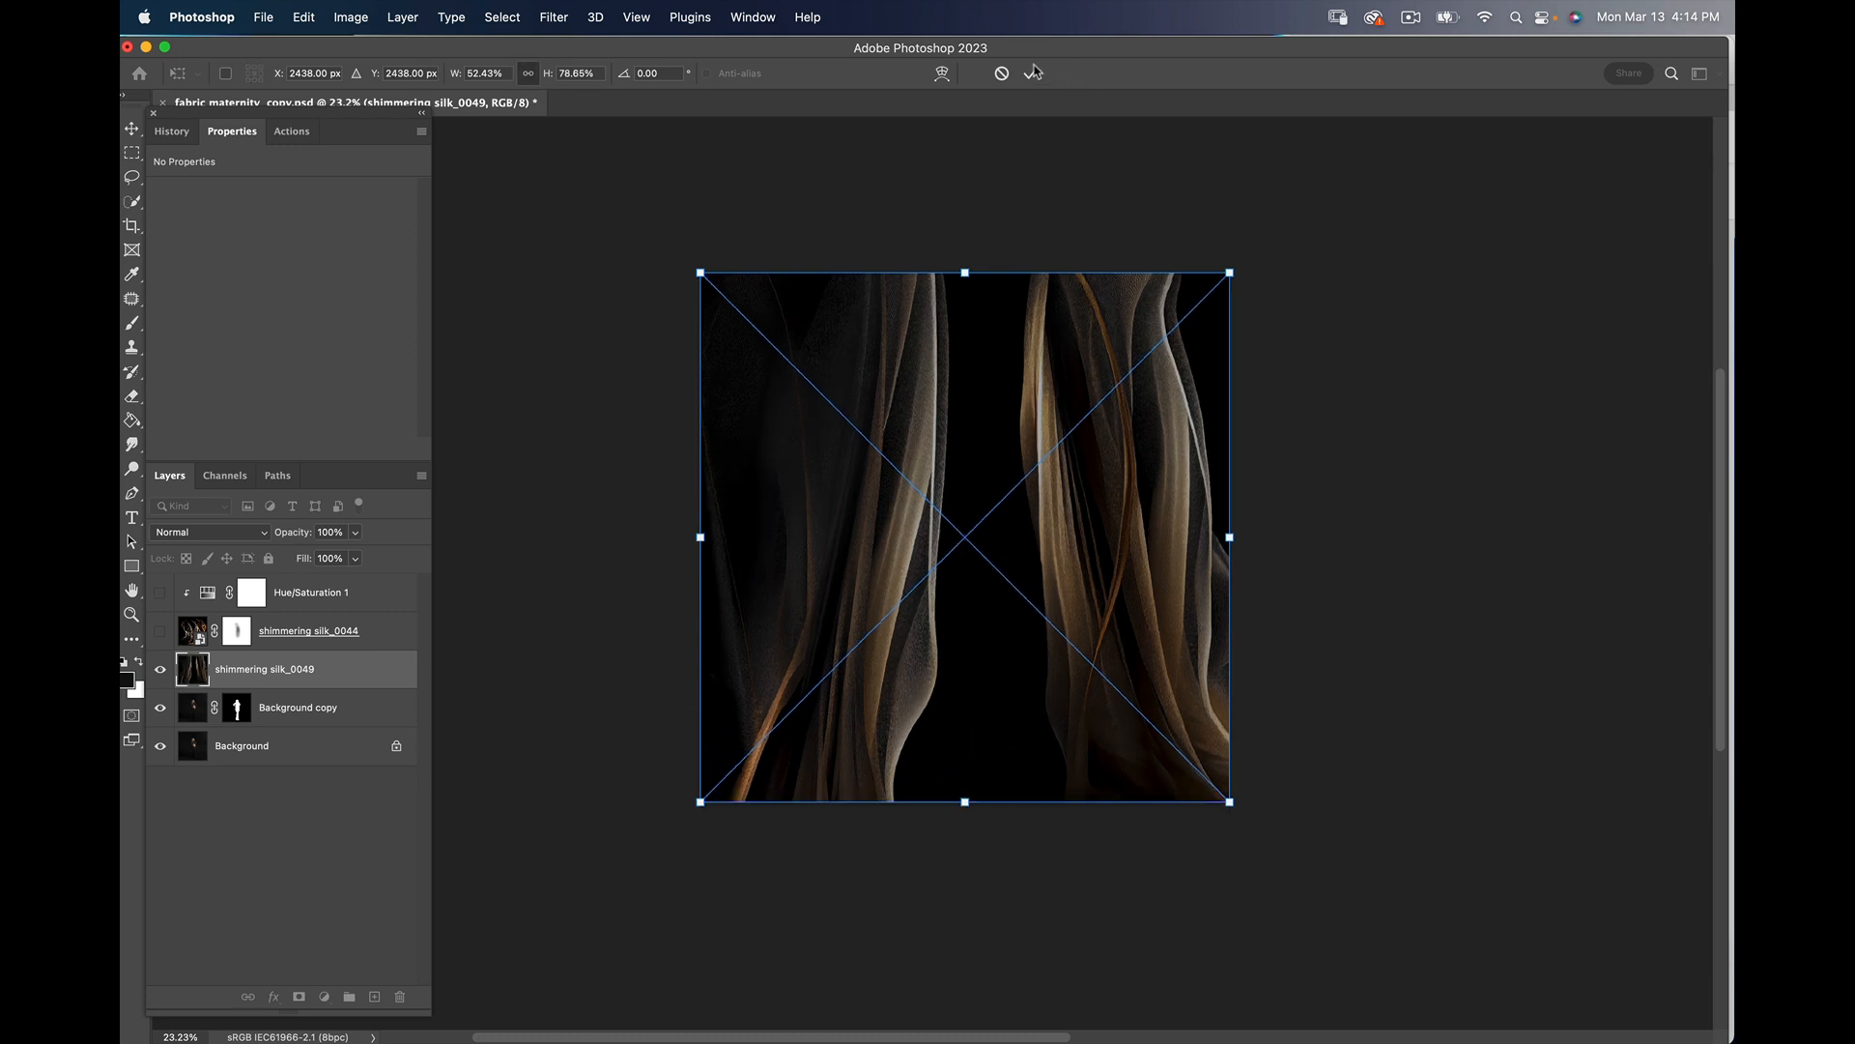
left_click(268, 538)
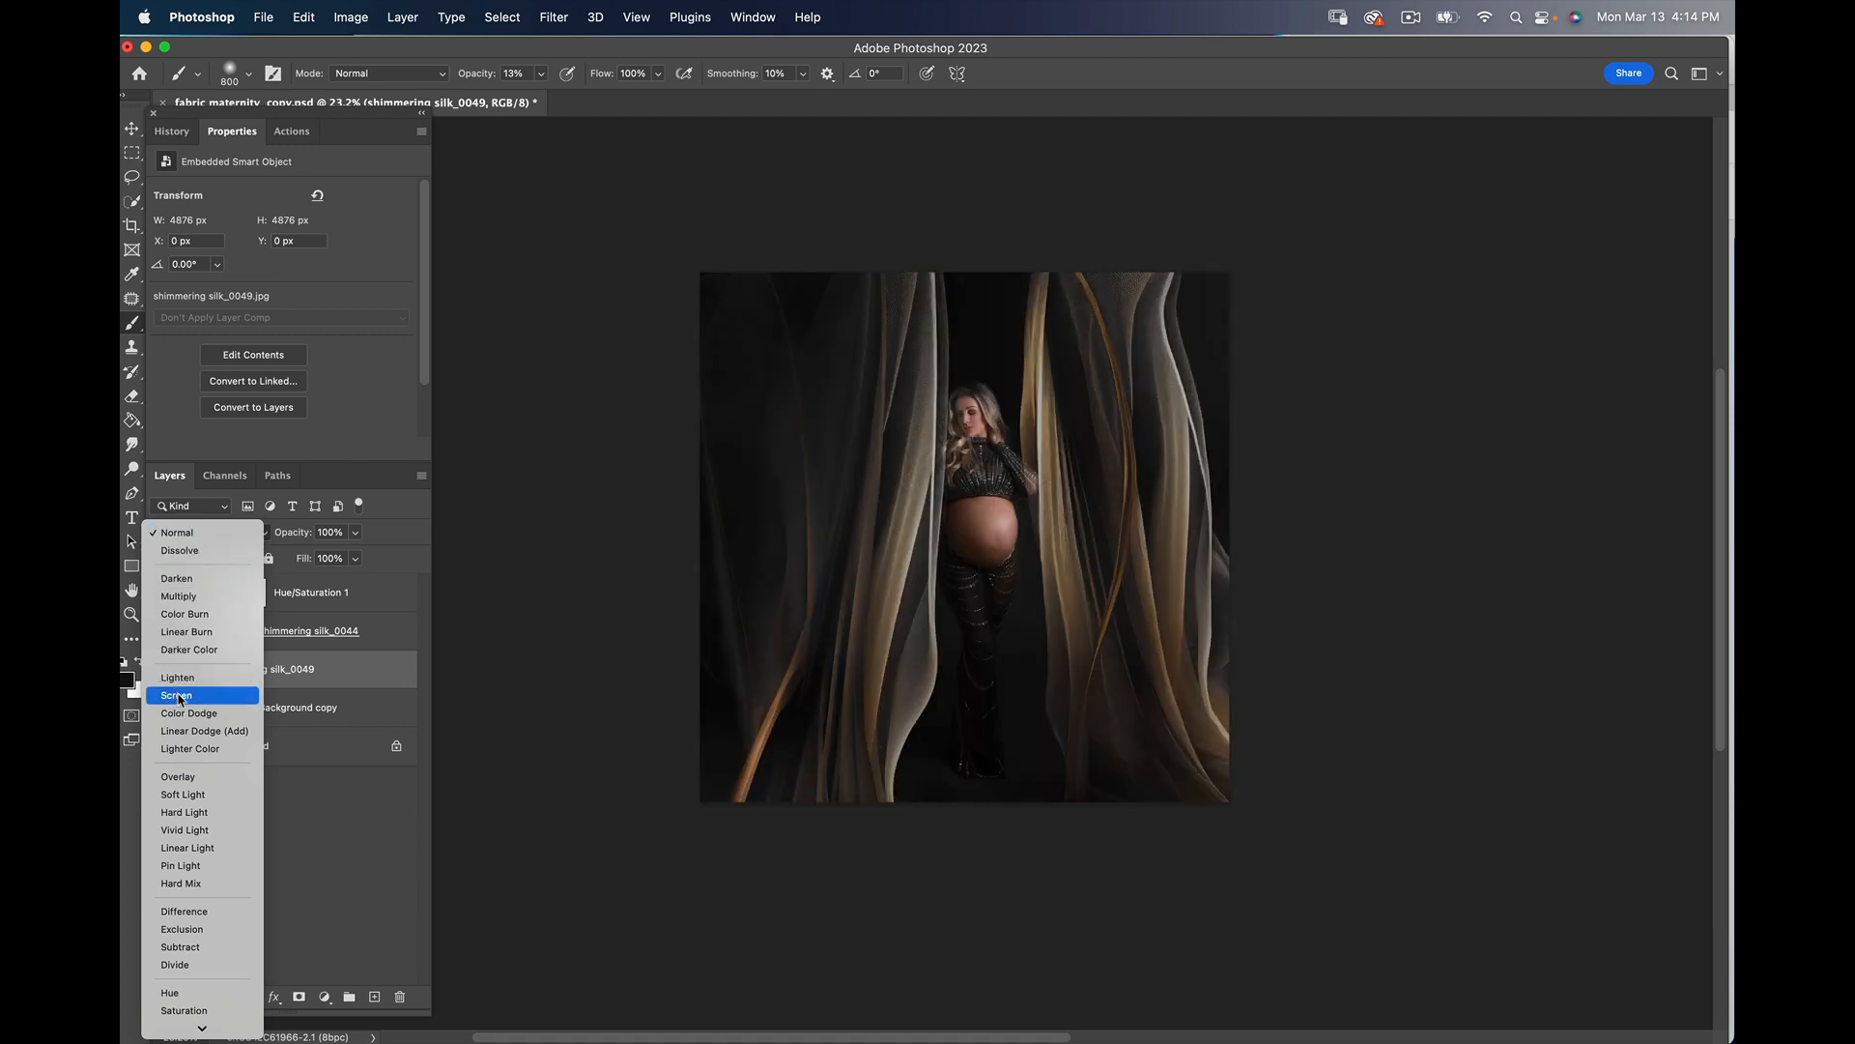
left_click(178, 697)
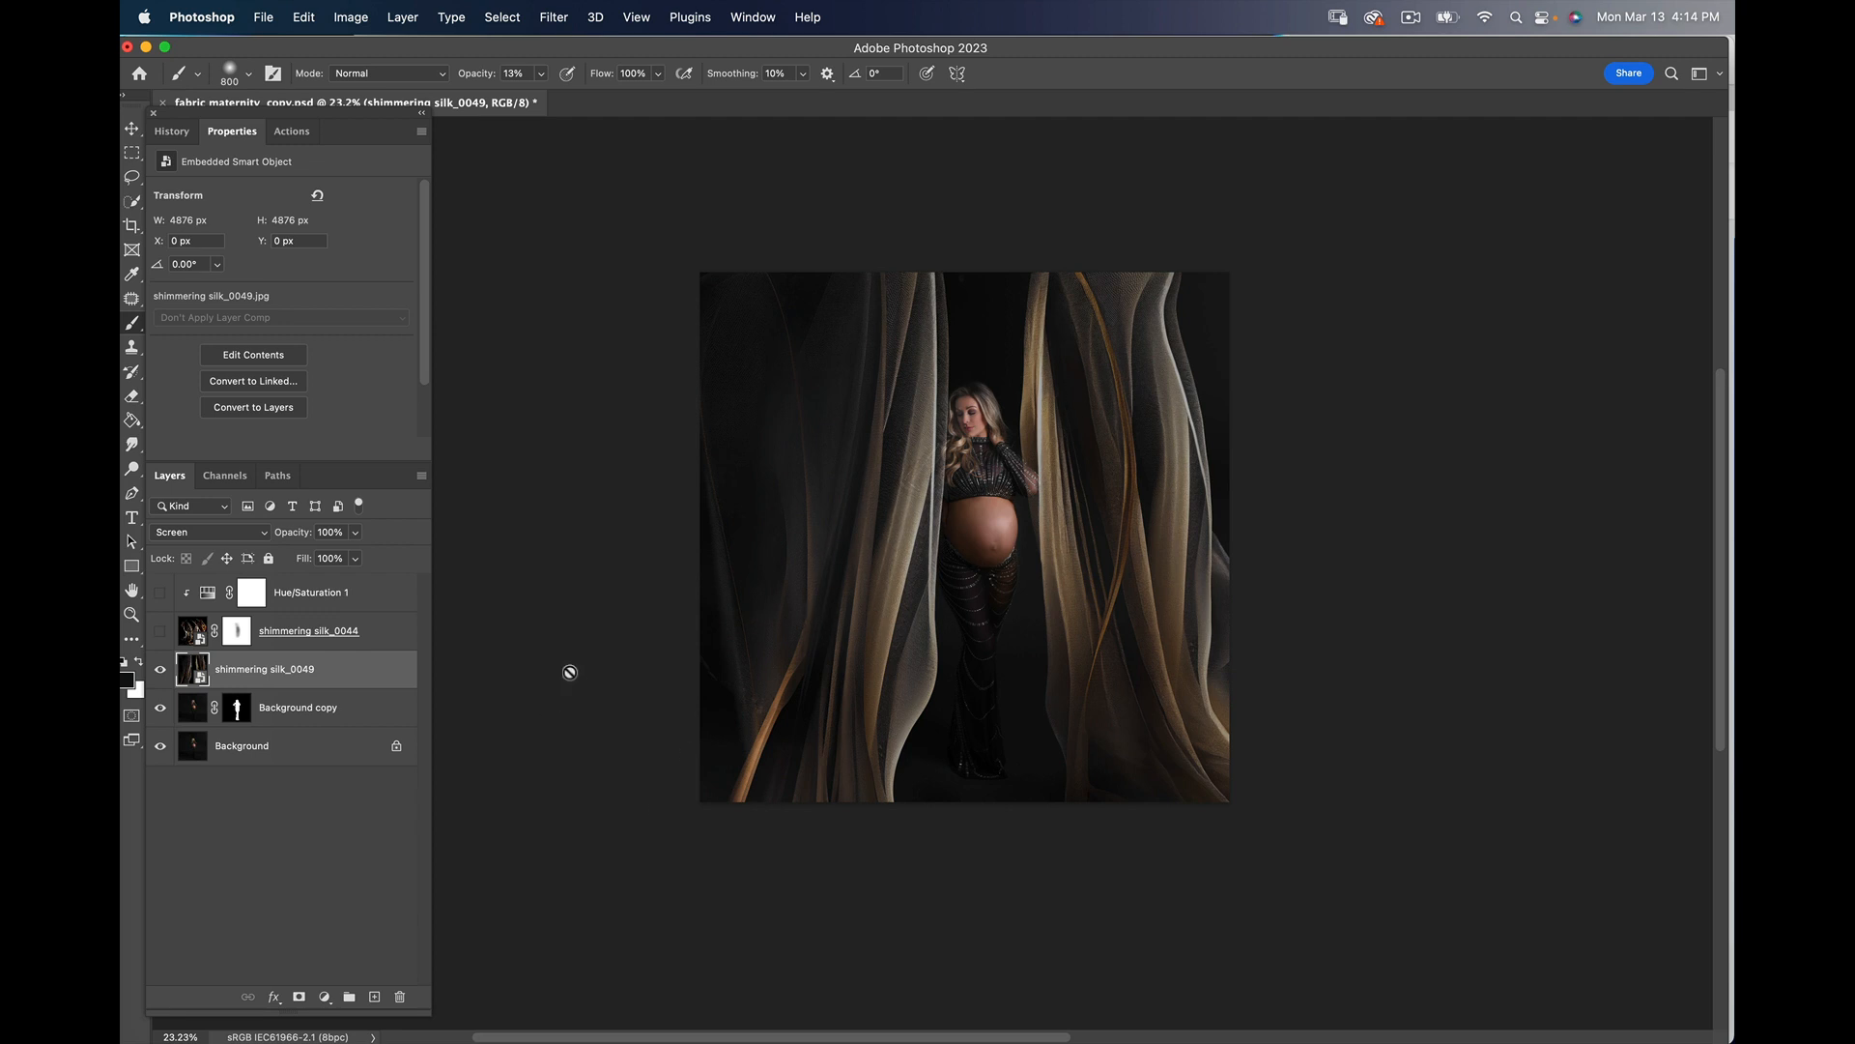
Step: Warp the silk_0049 layer so the curtains bow outward on both sides of the woman, with the lower edge pulled inward near her feet
left_click(303, 17)
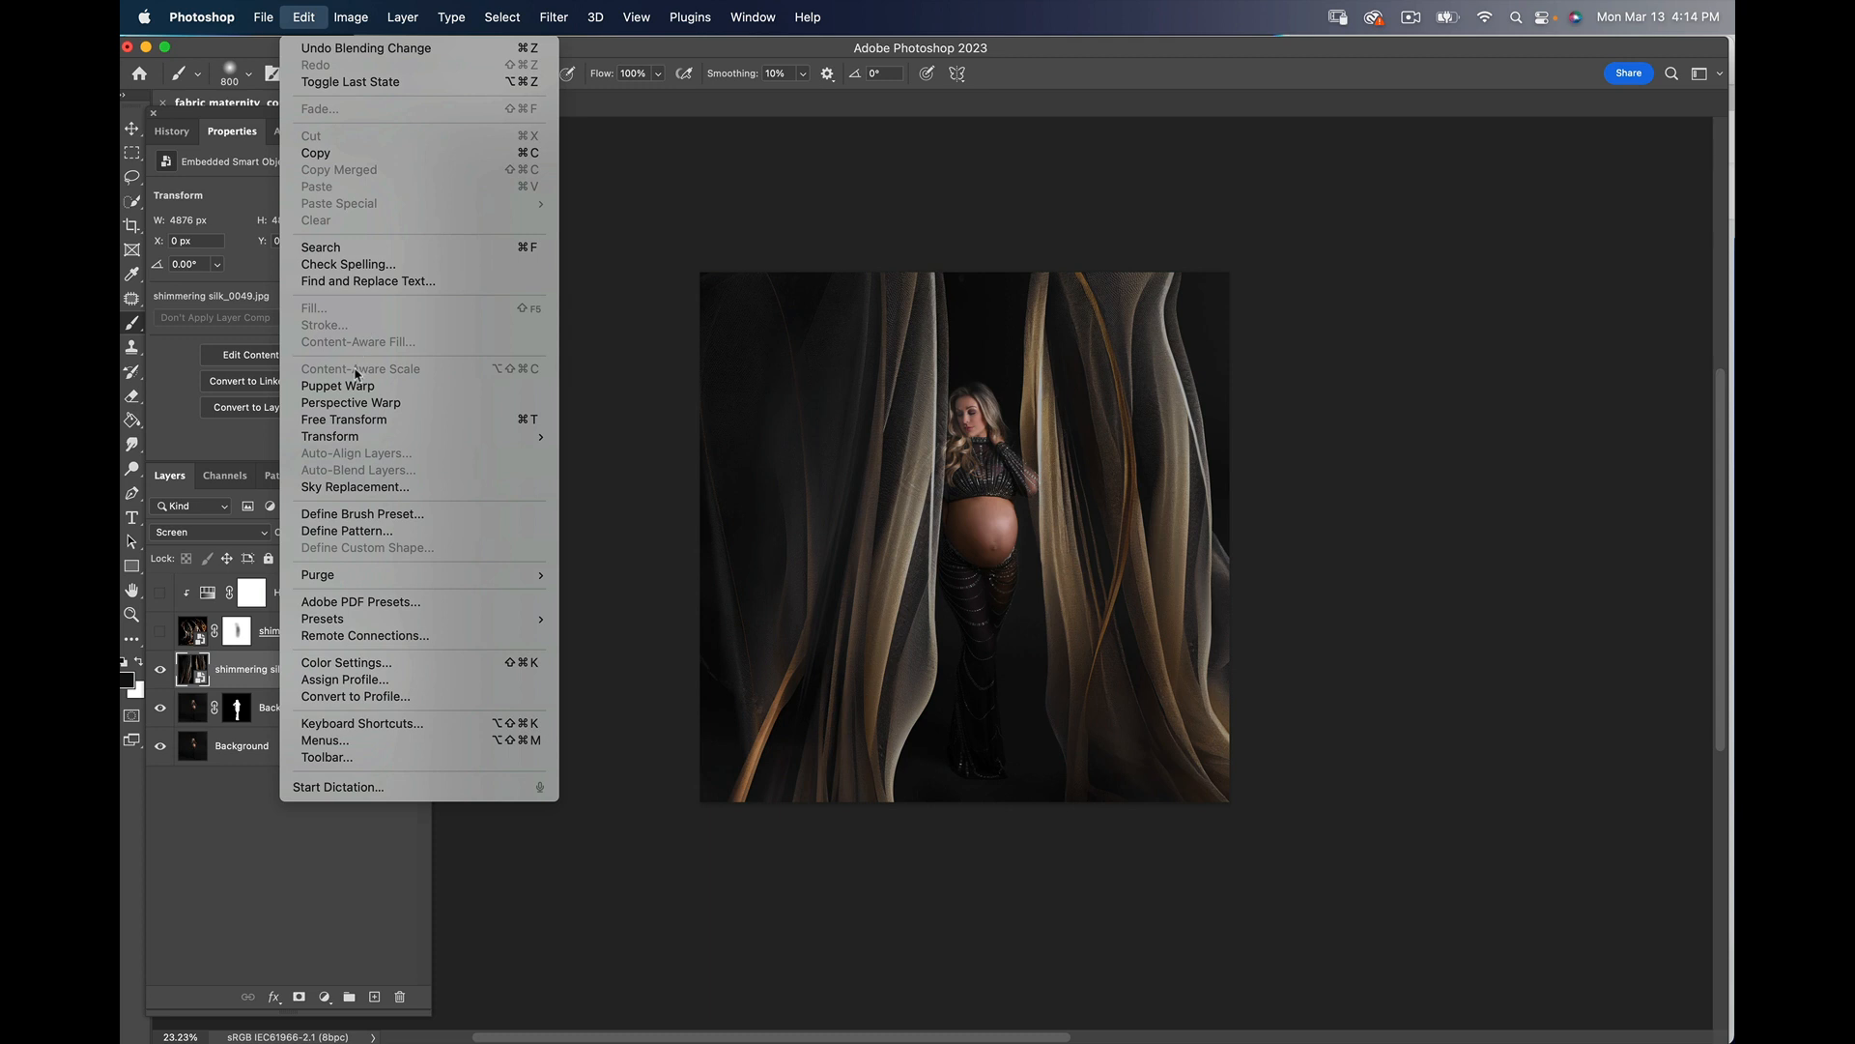
left_click(357, 421)
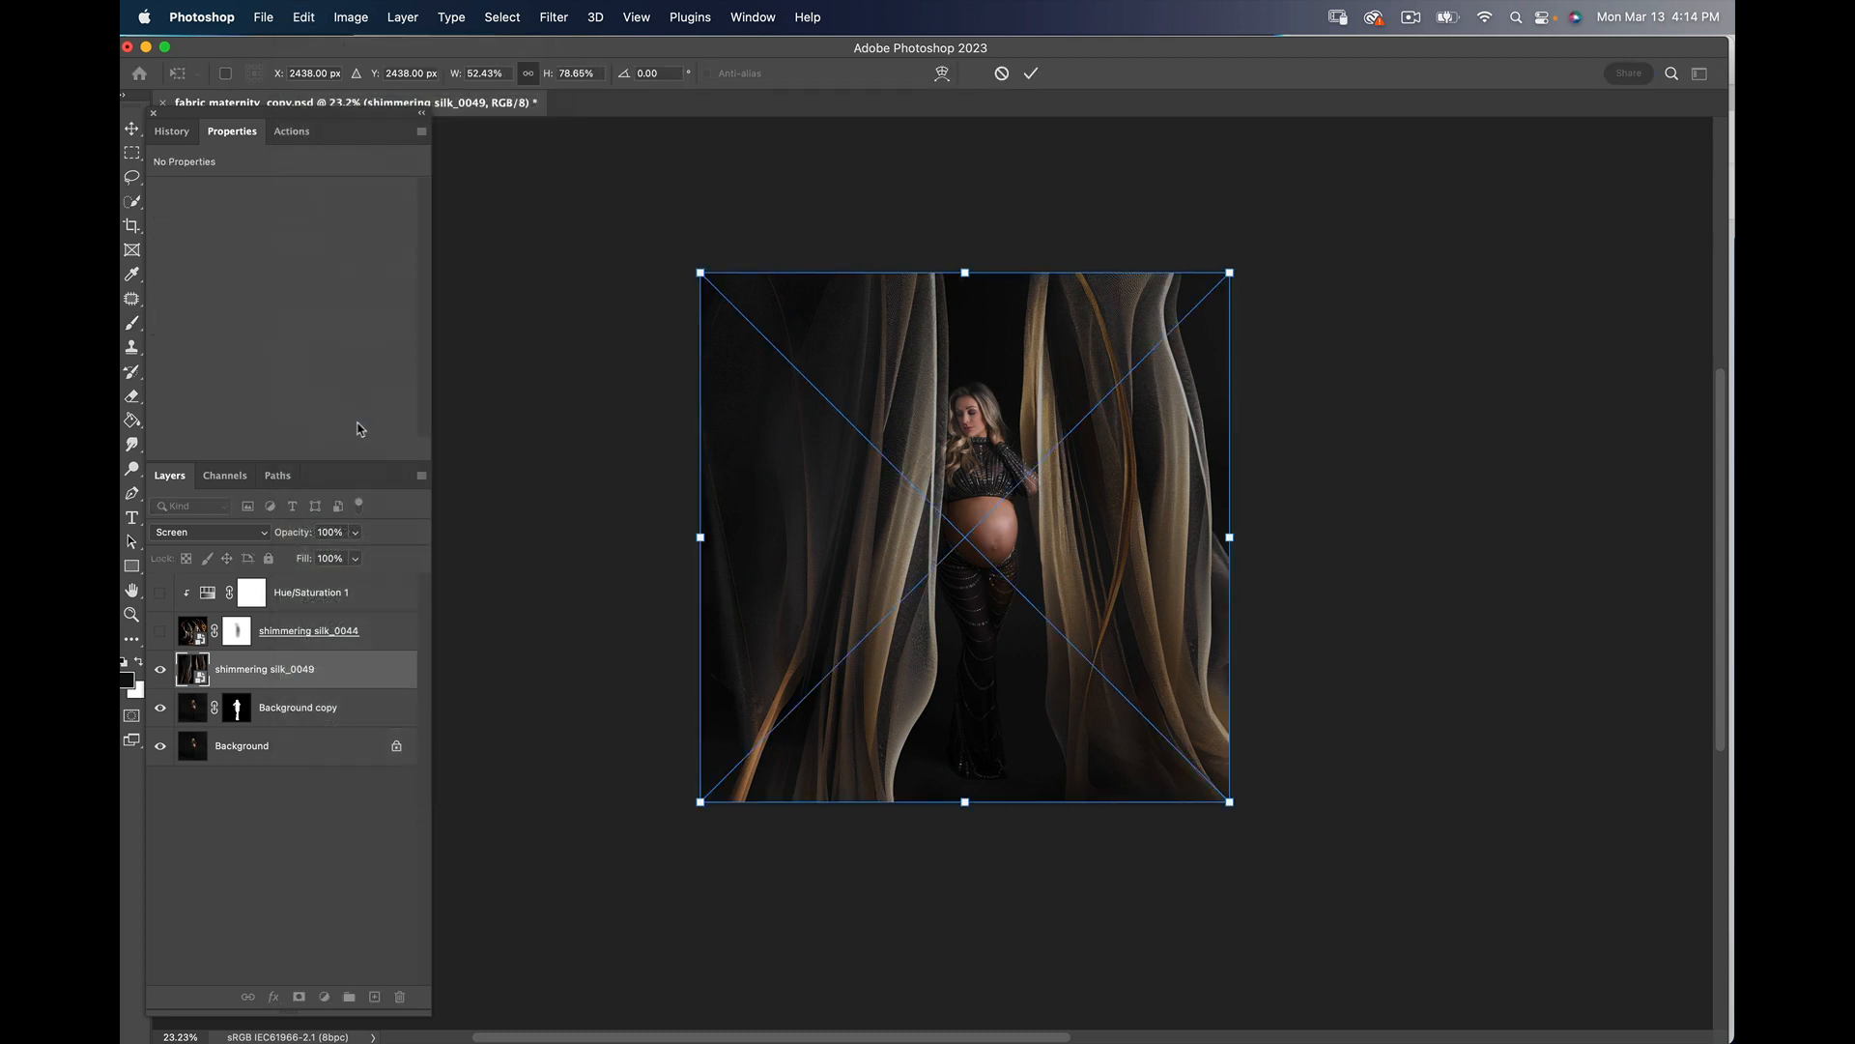
right_click(1068, 524)
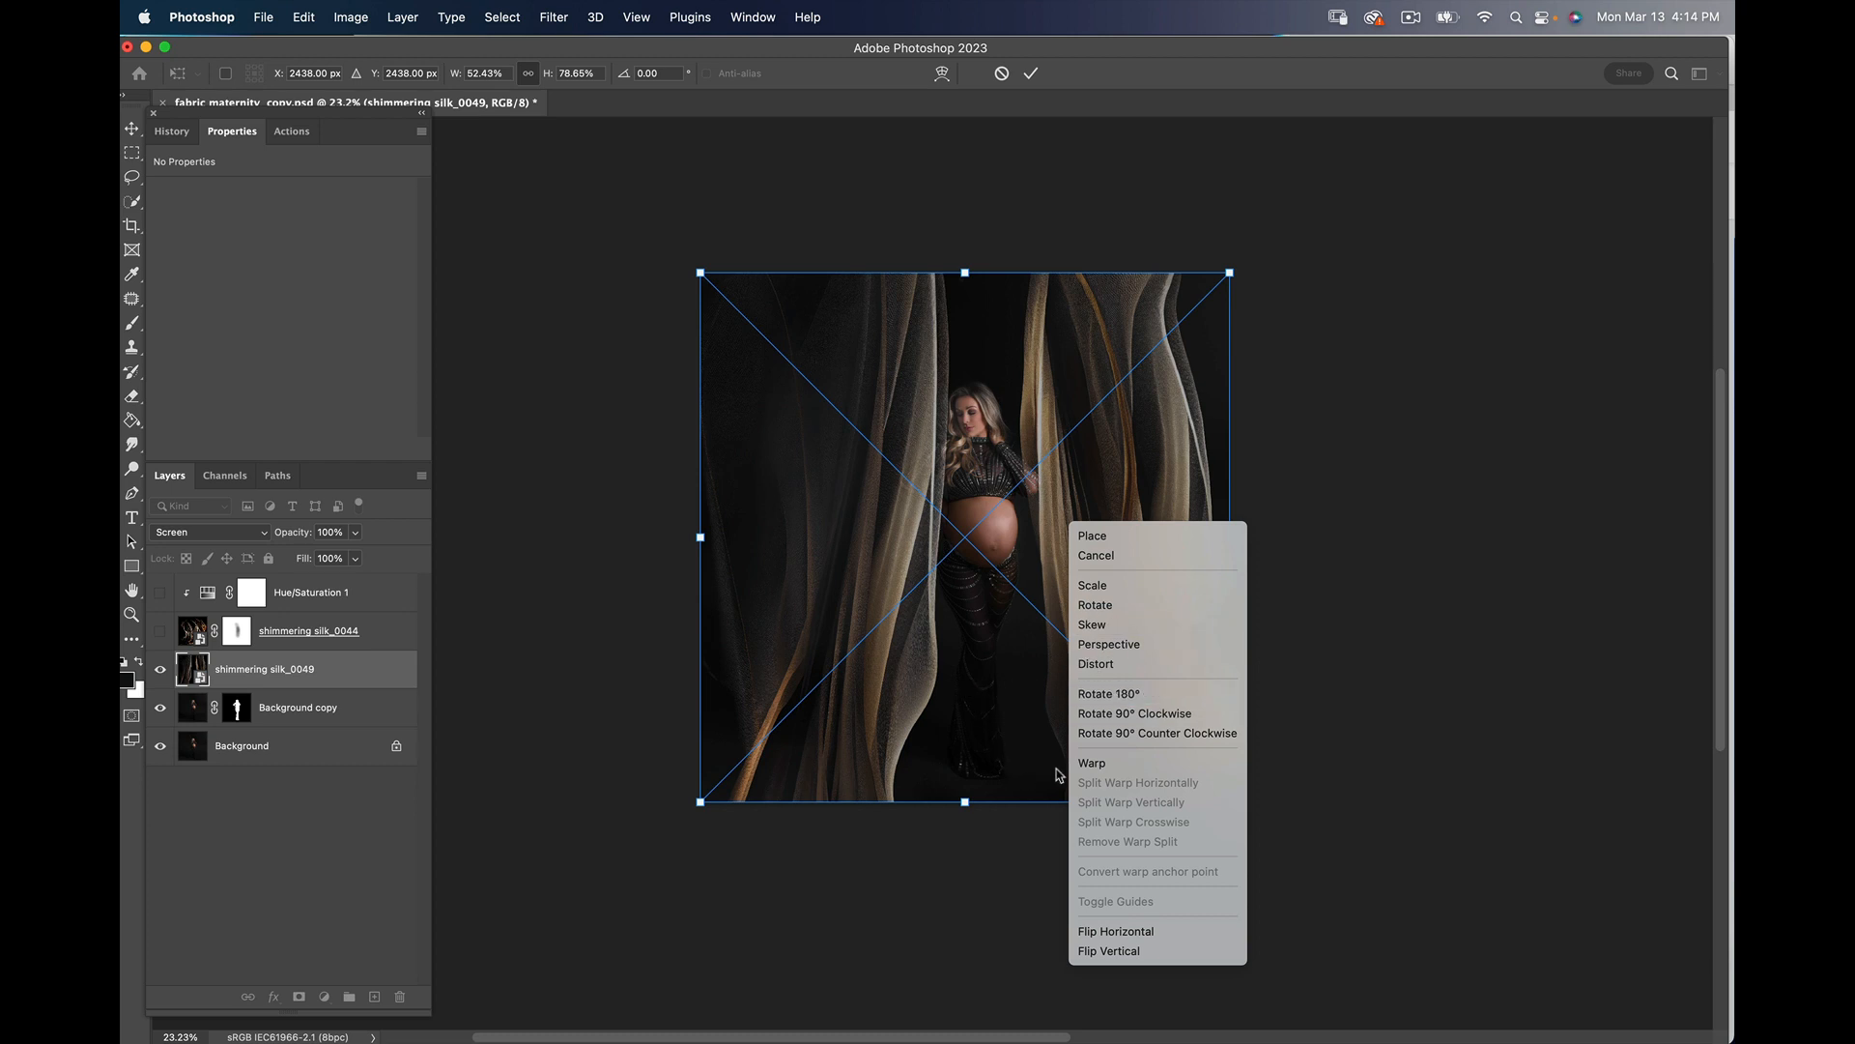
left_click(1093, 762)
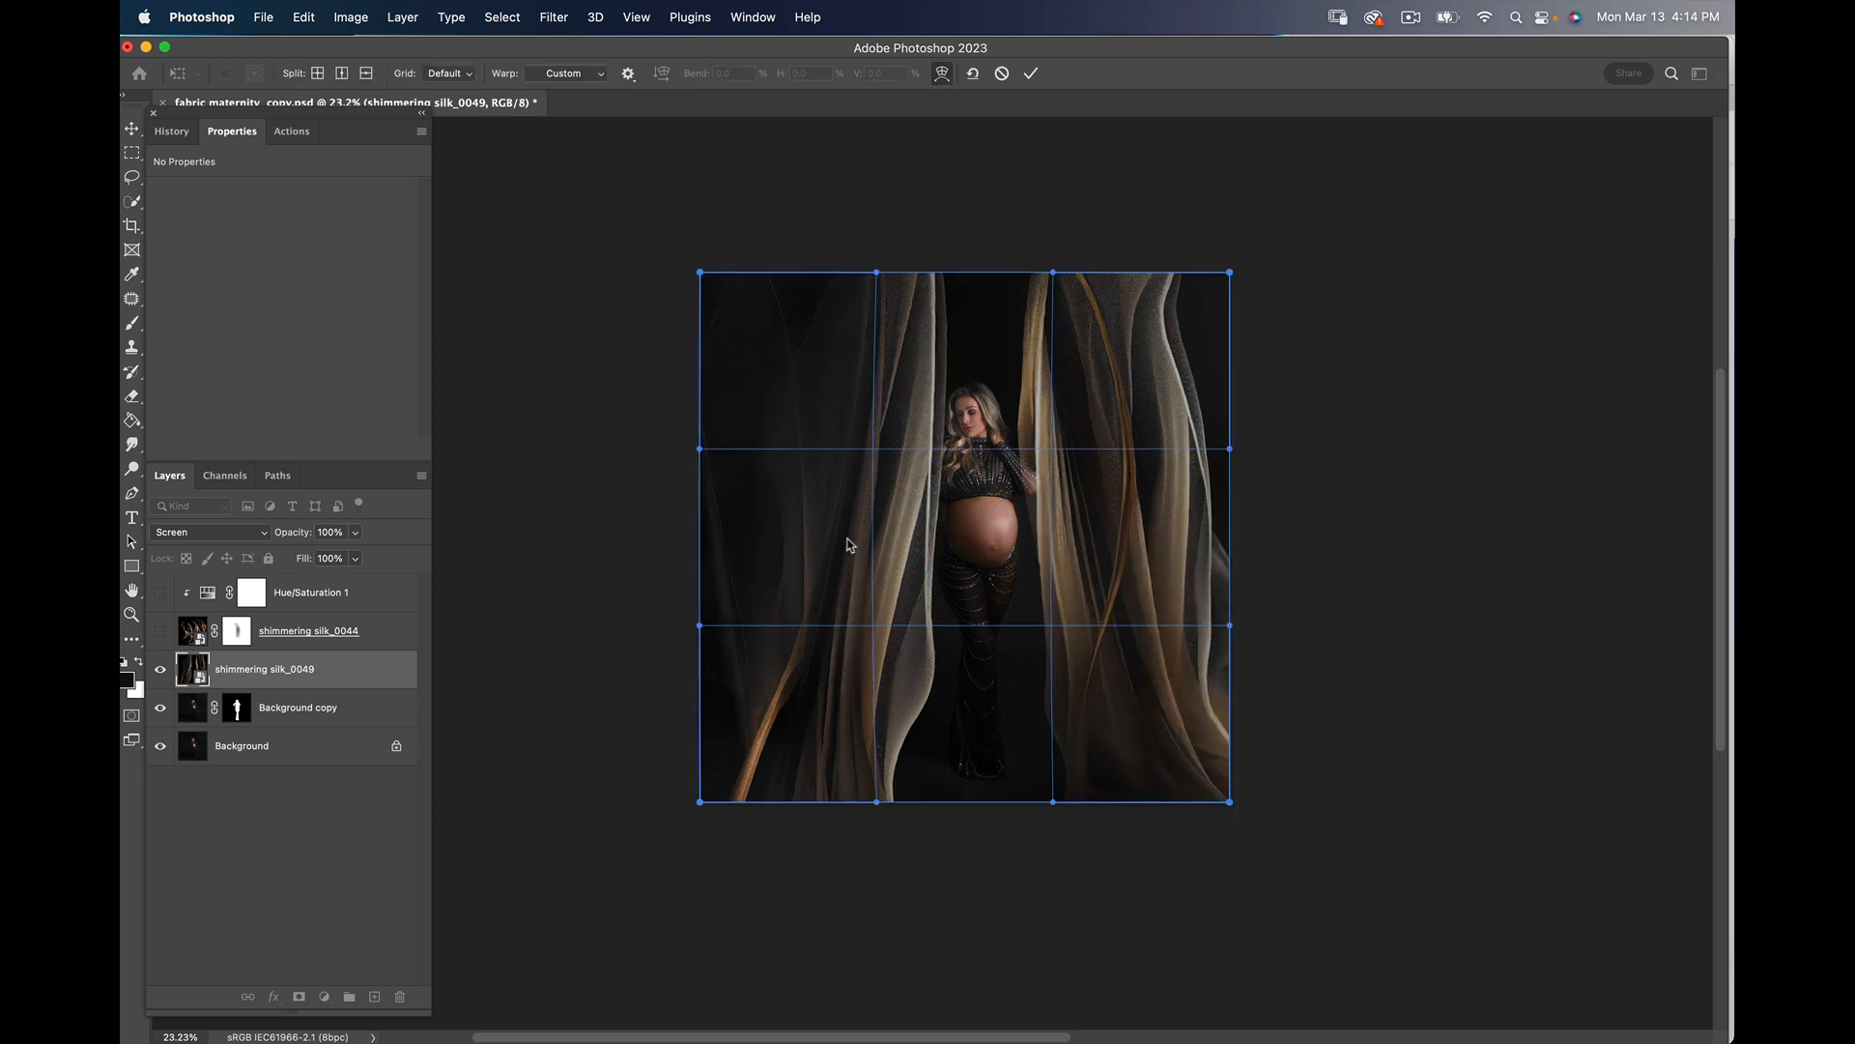
left_click_drag(849, 545, 956, 521)
left_click_drag(1165, 473, 1233, 460)
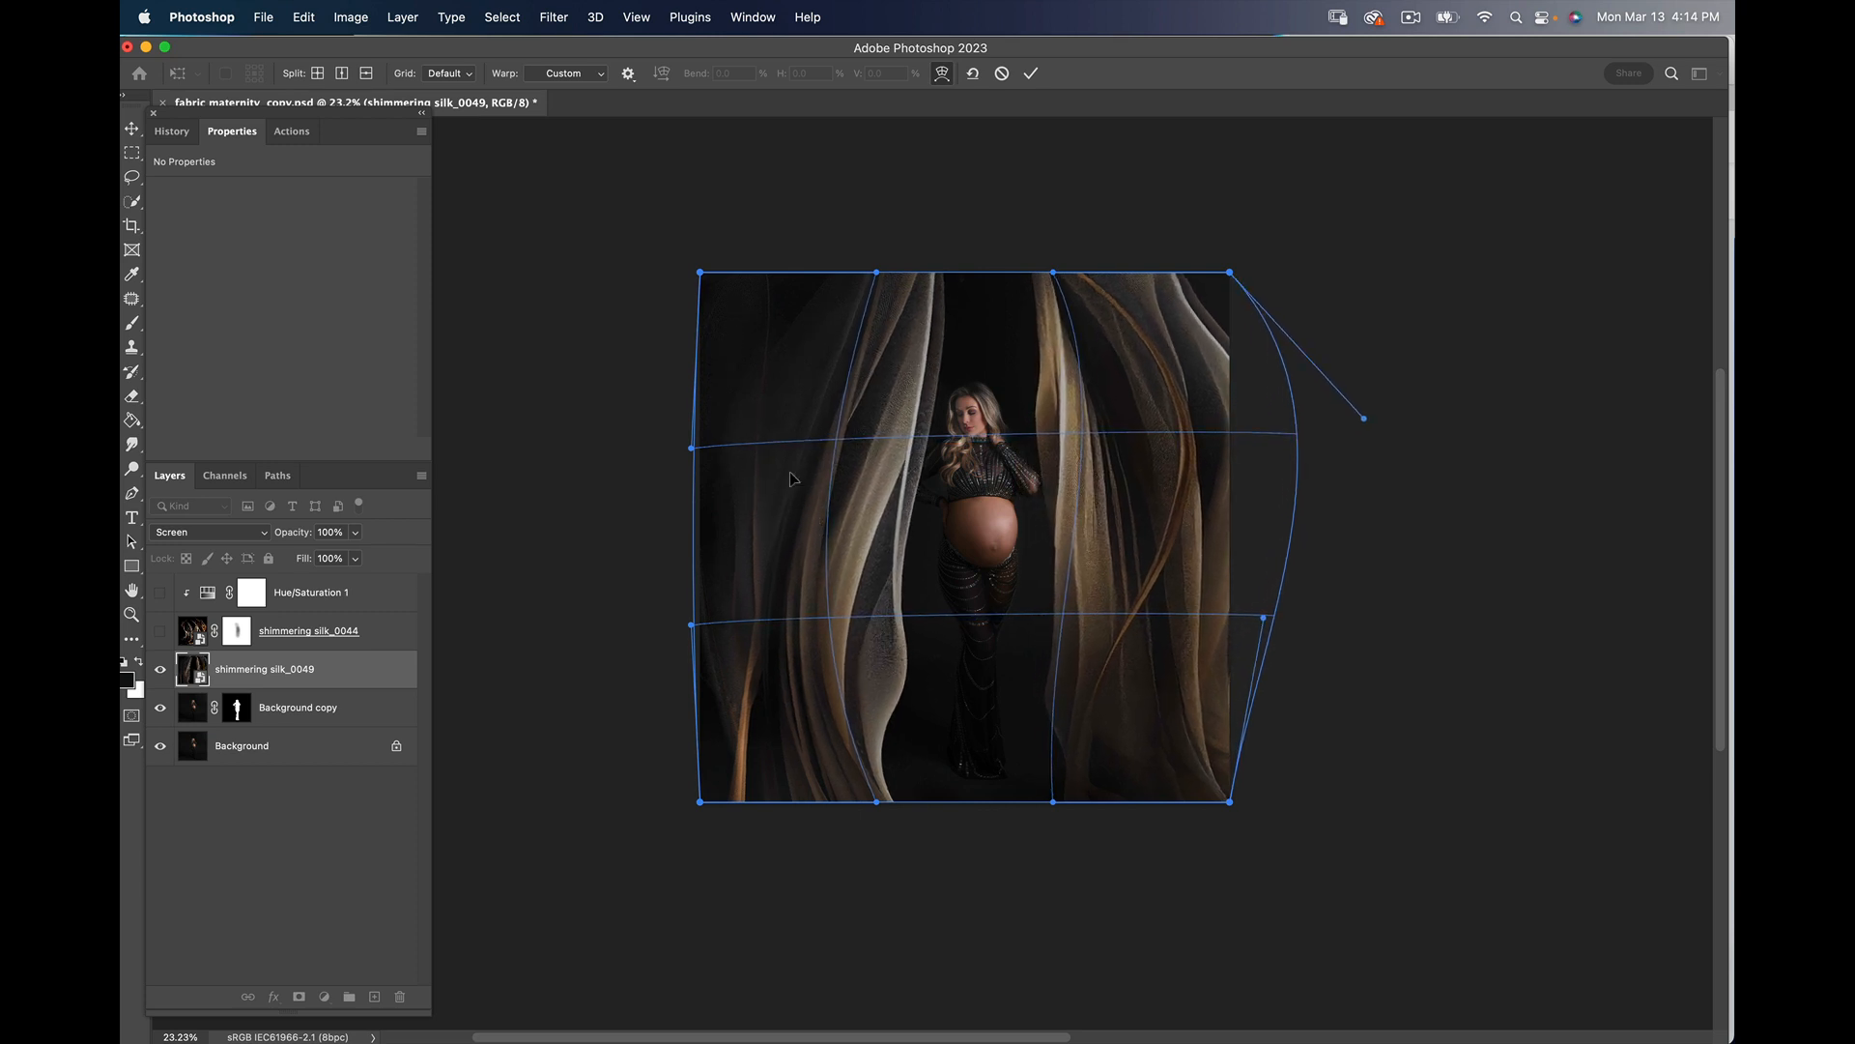
left_click_drag(791, 473, 764, 461)
left_click_drag(1127, 479, 1142, 477)
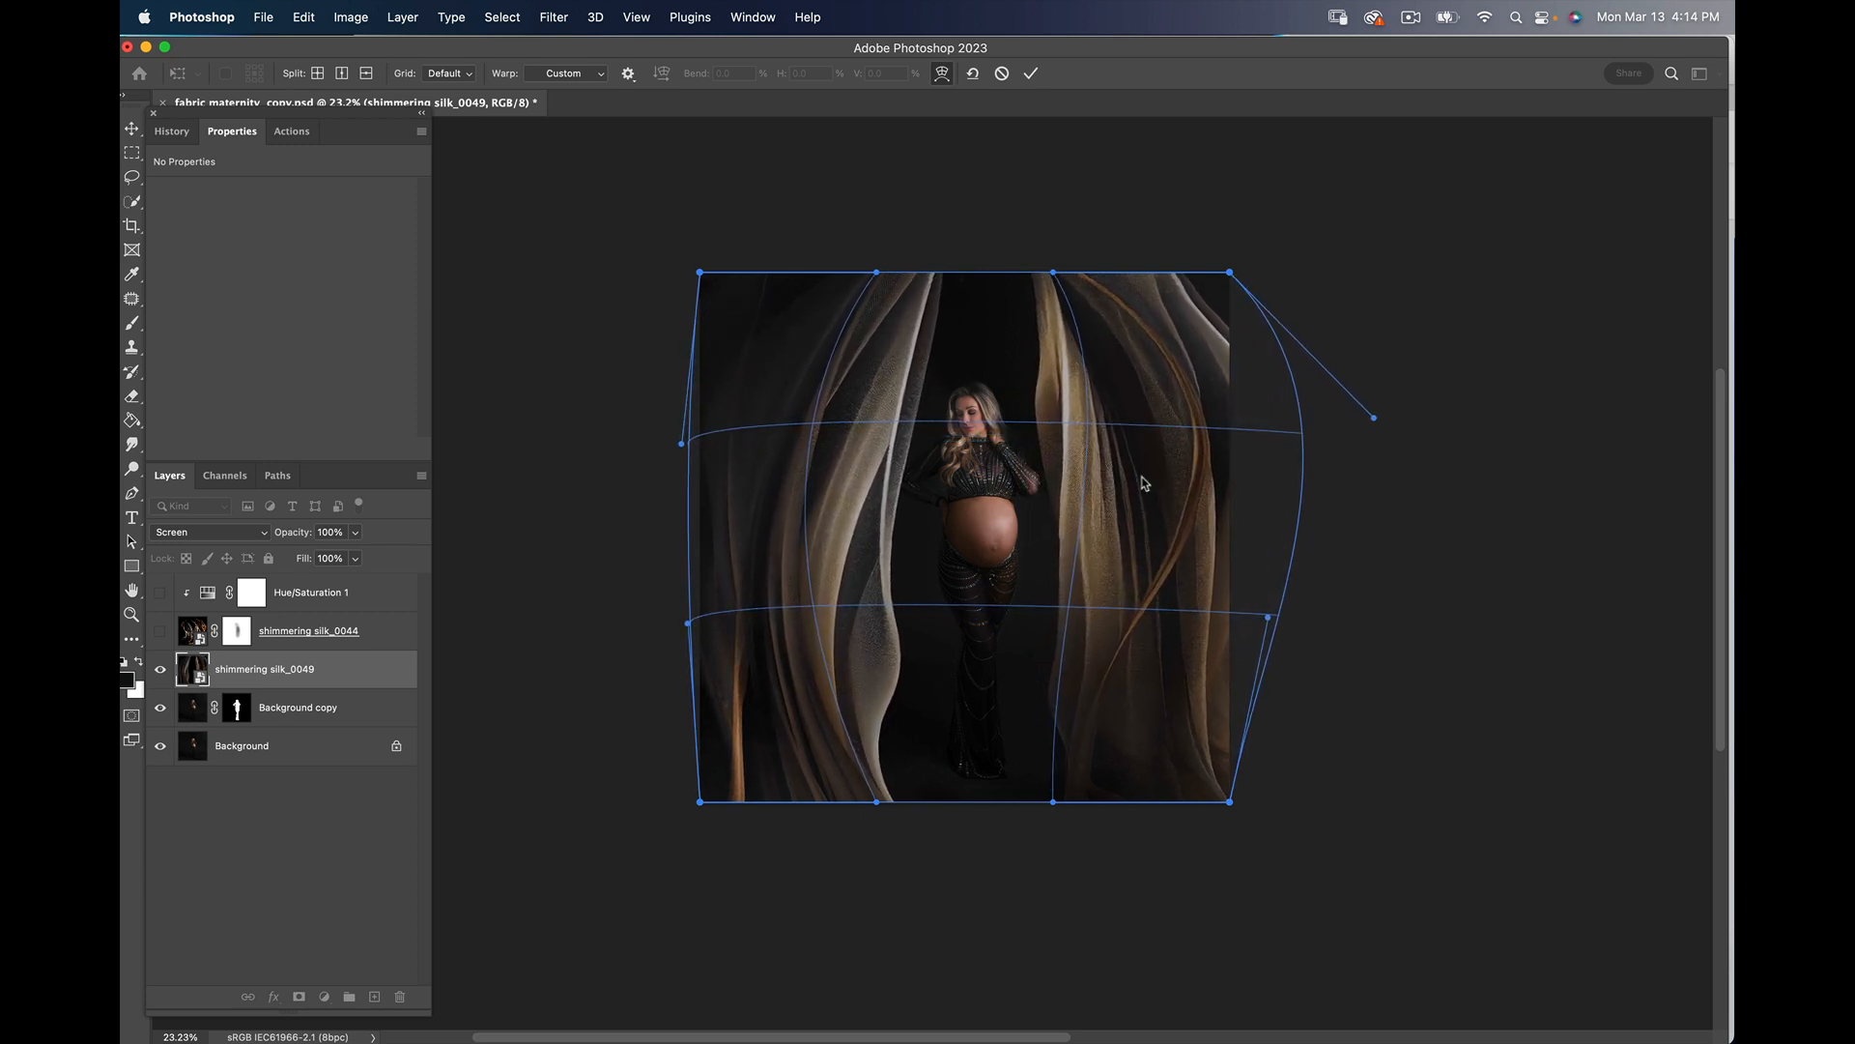
left_click_drag(881, 810, 914, 809)
left_click_drag(1053, 802, 1003, 810)
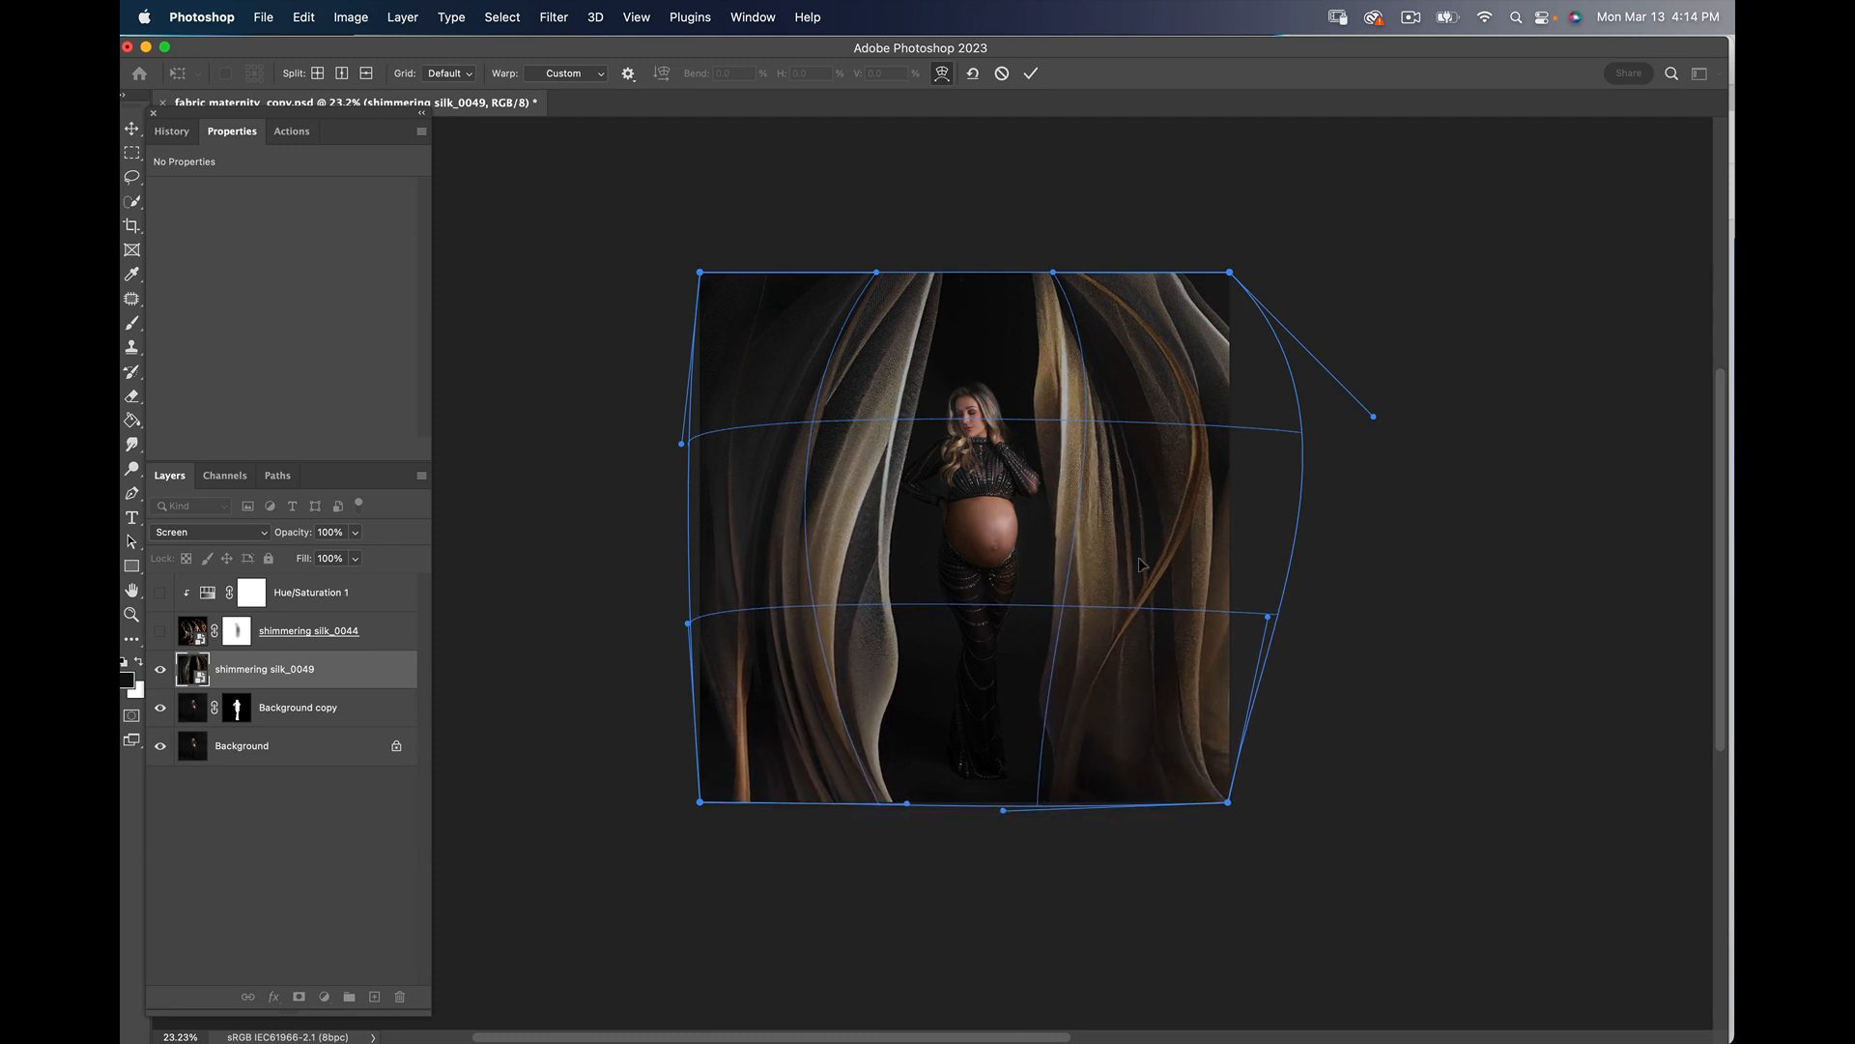
left_click(1031, 73)
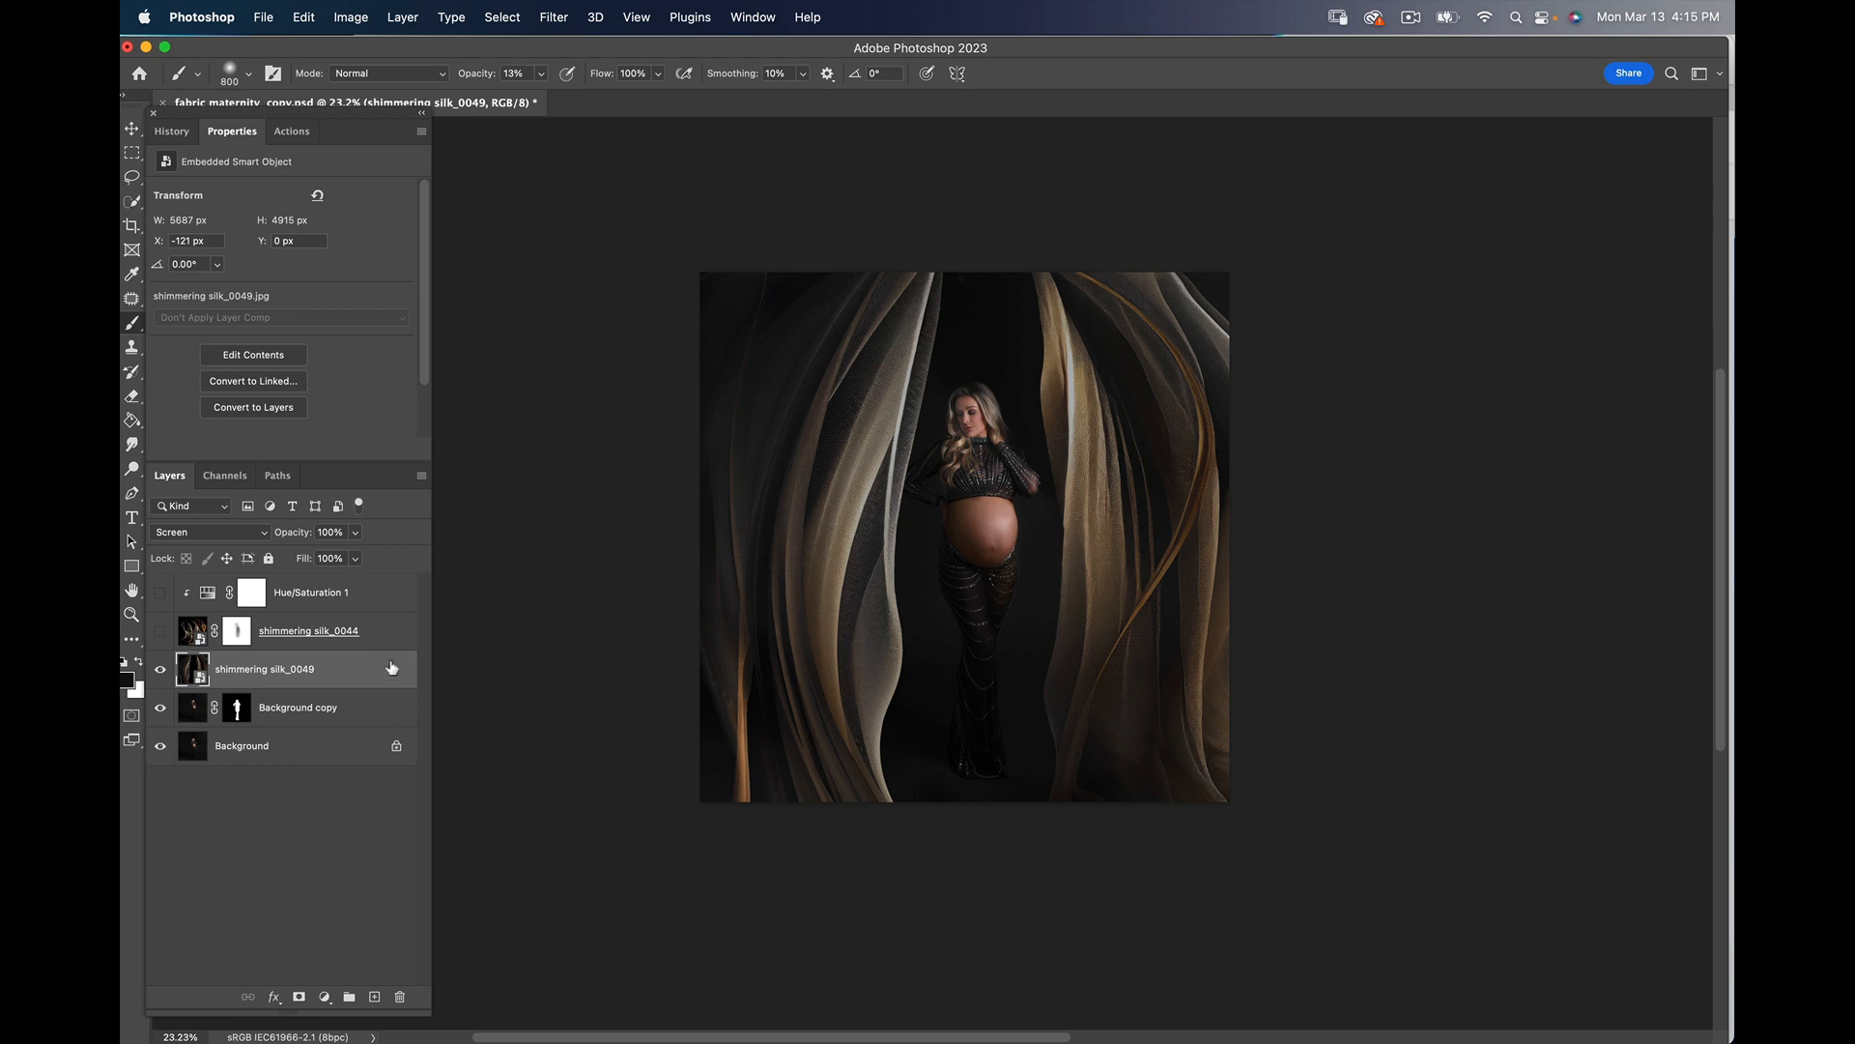
Step: Rasterize the shimmering silk_0049 smart object layer
right_click(252, 674)
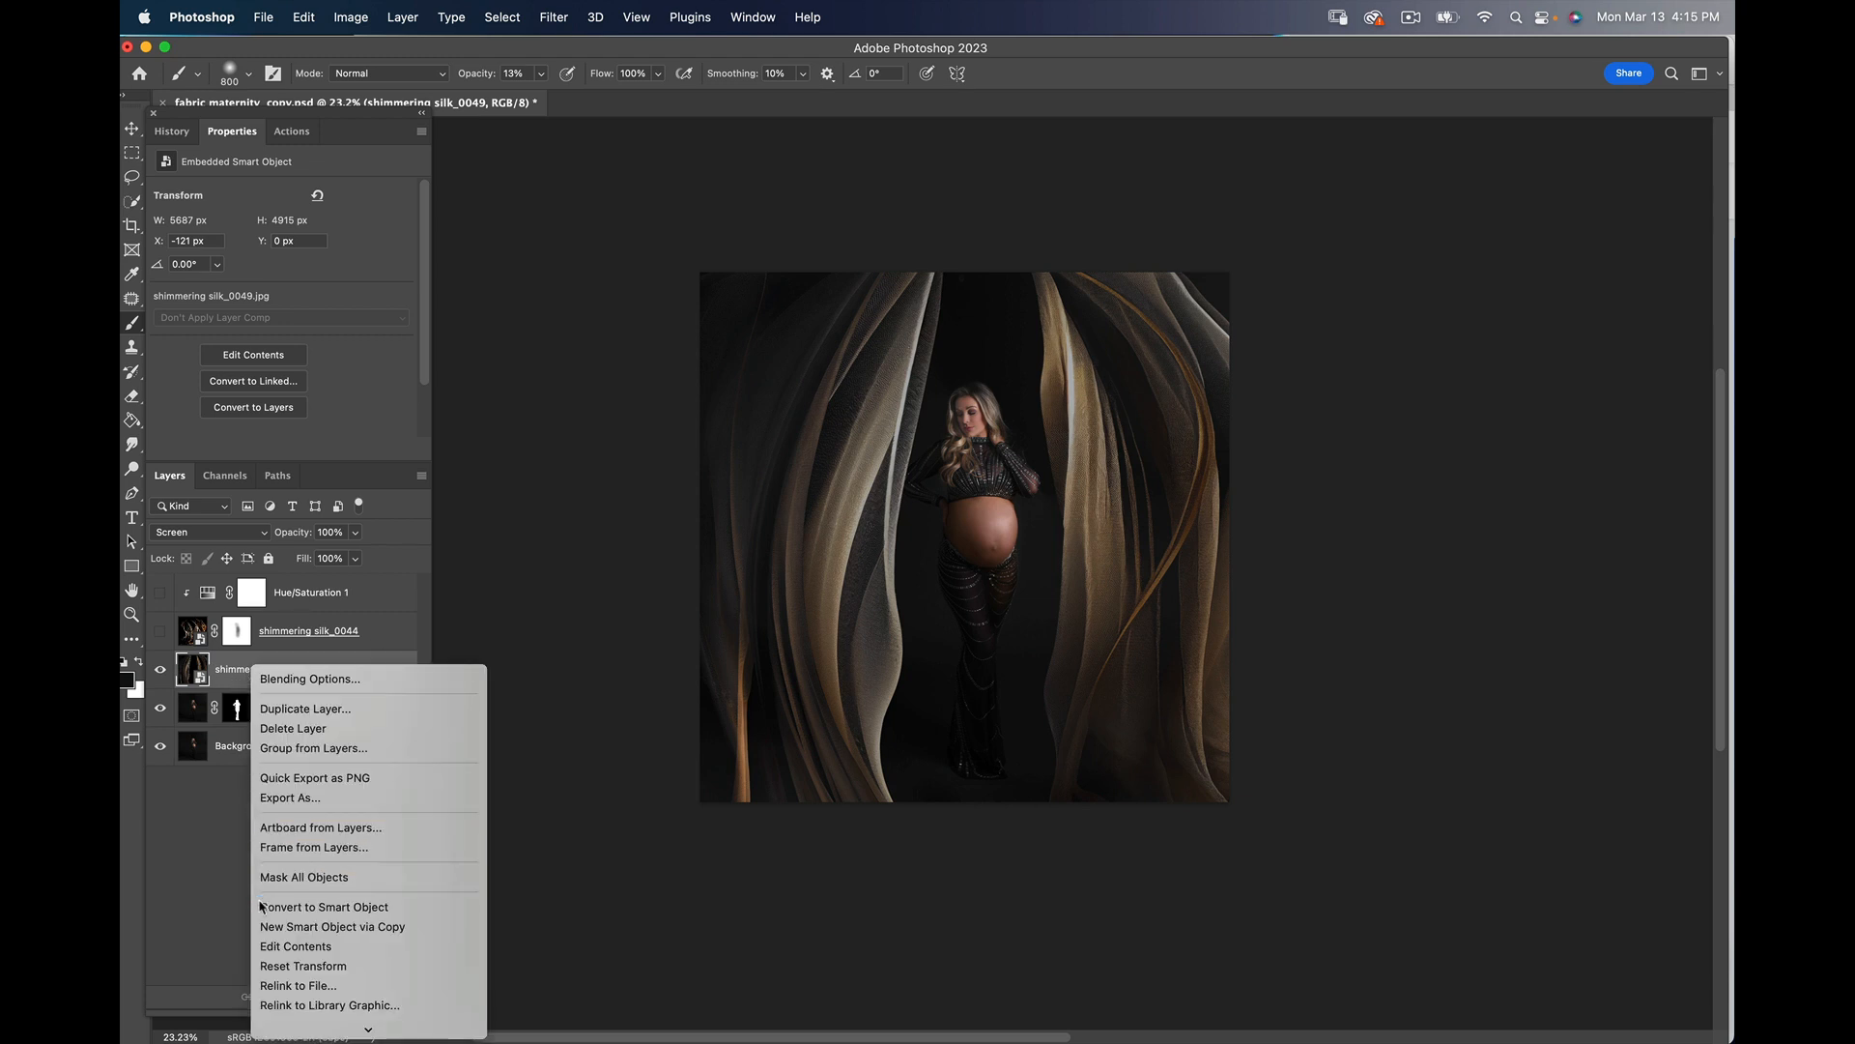
left_click(198, 927)
right_click(356, 677)
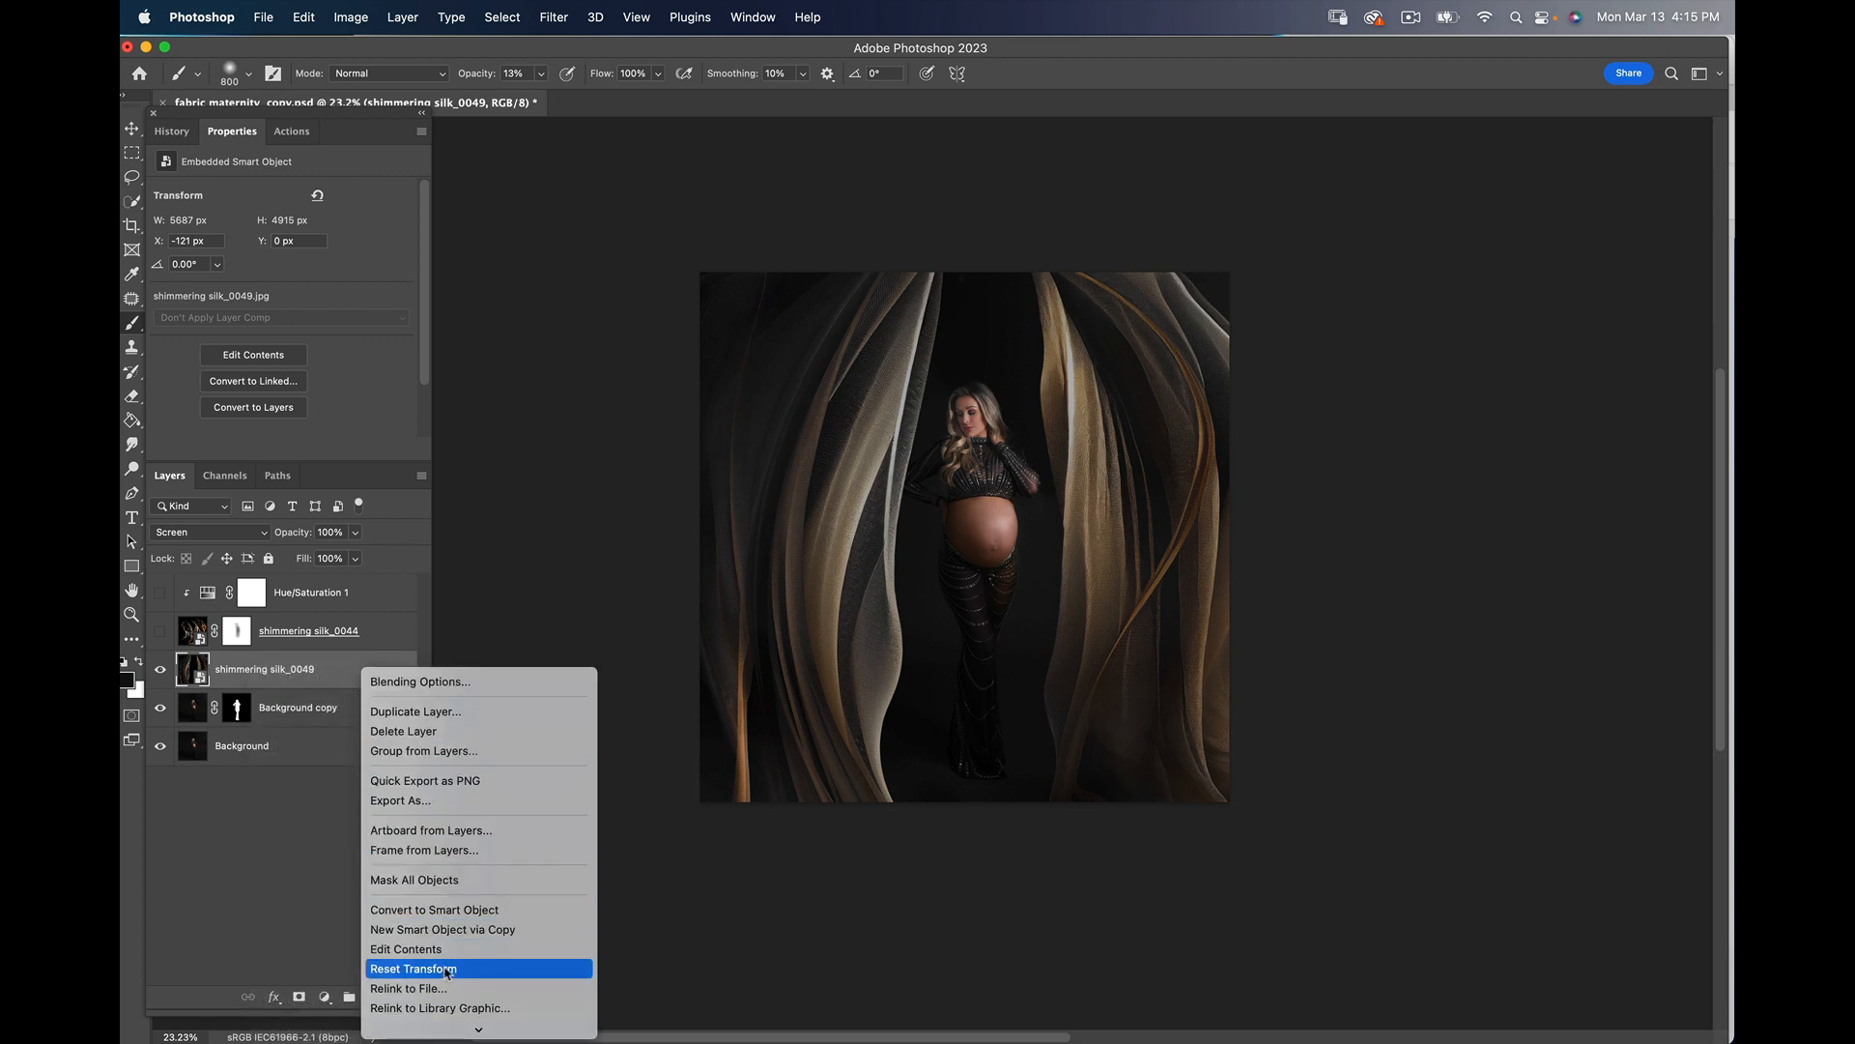
mouse_move(446, 1027)
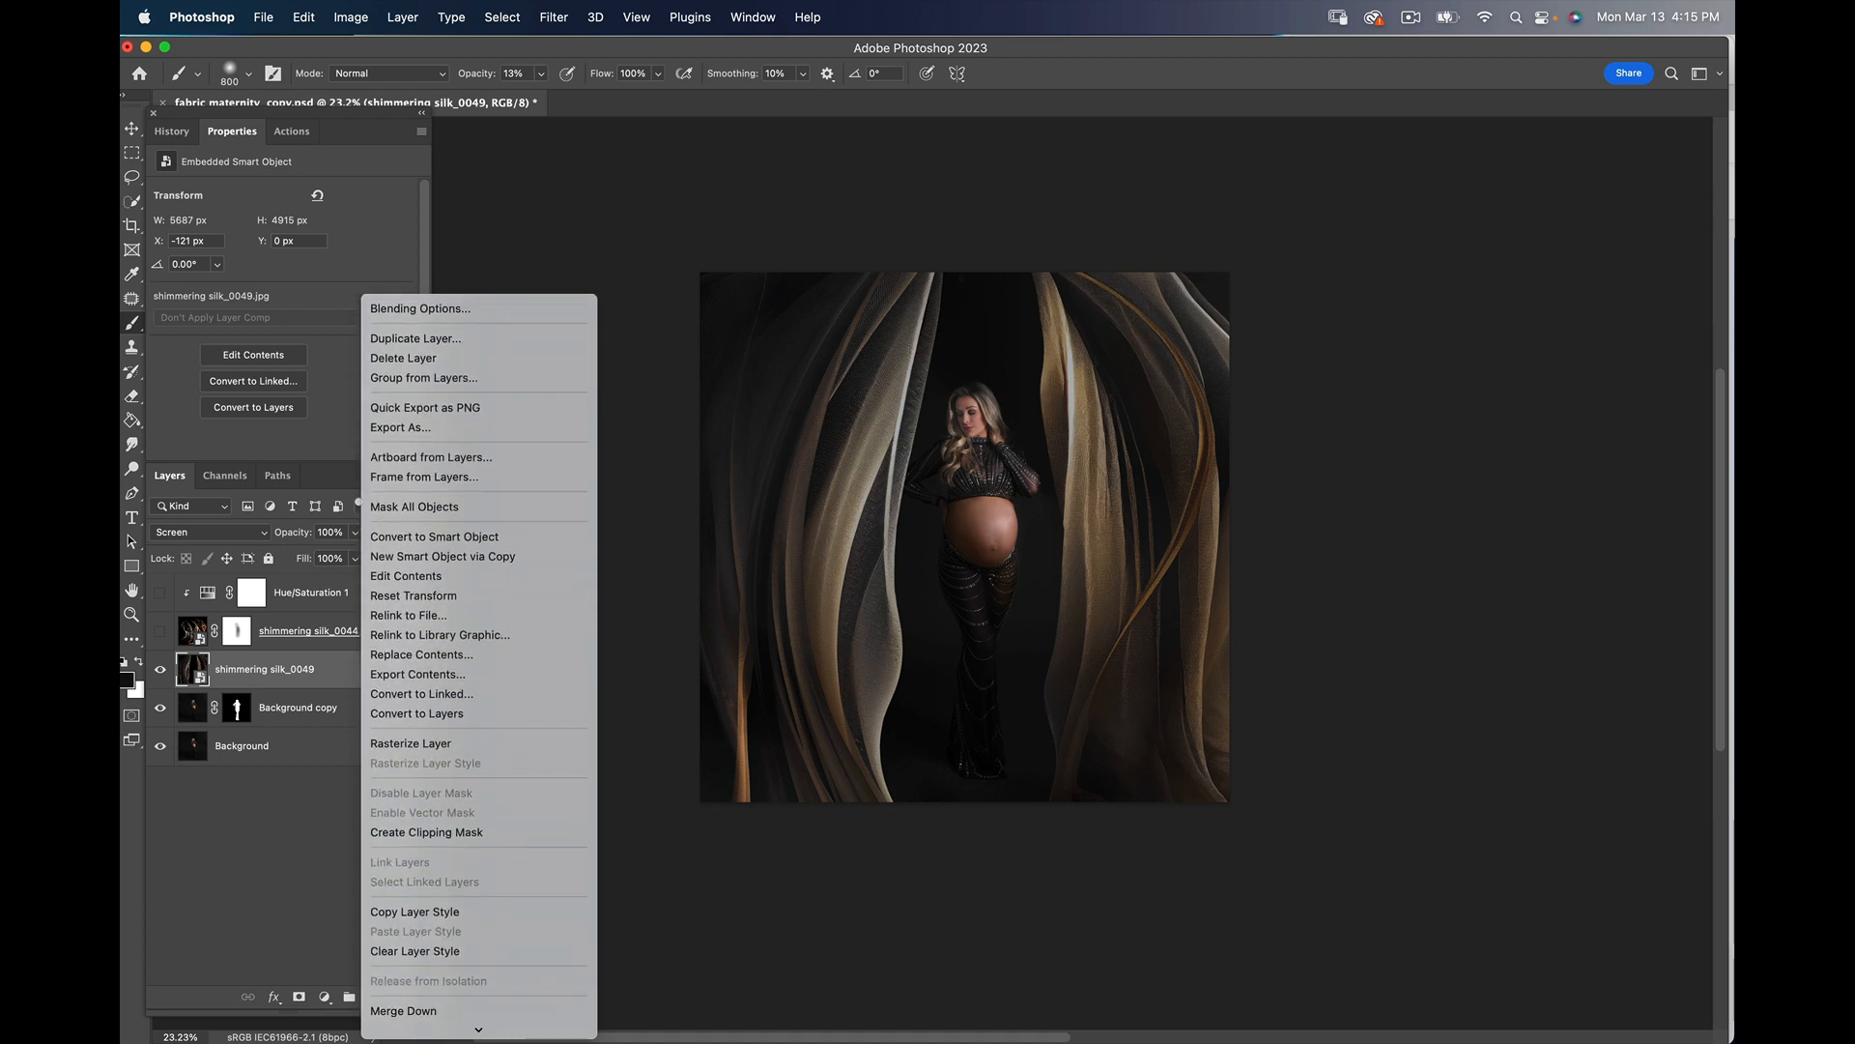
left_click(398, 645)
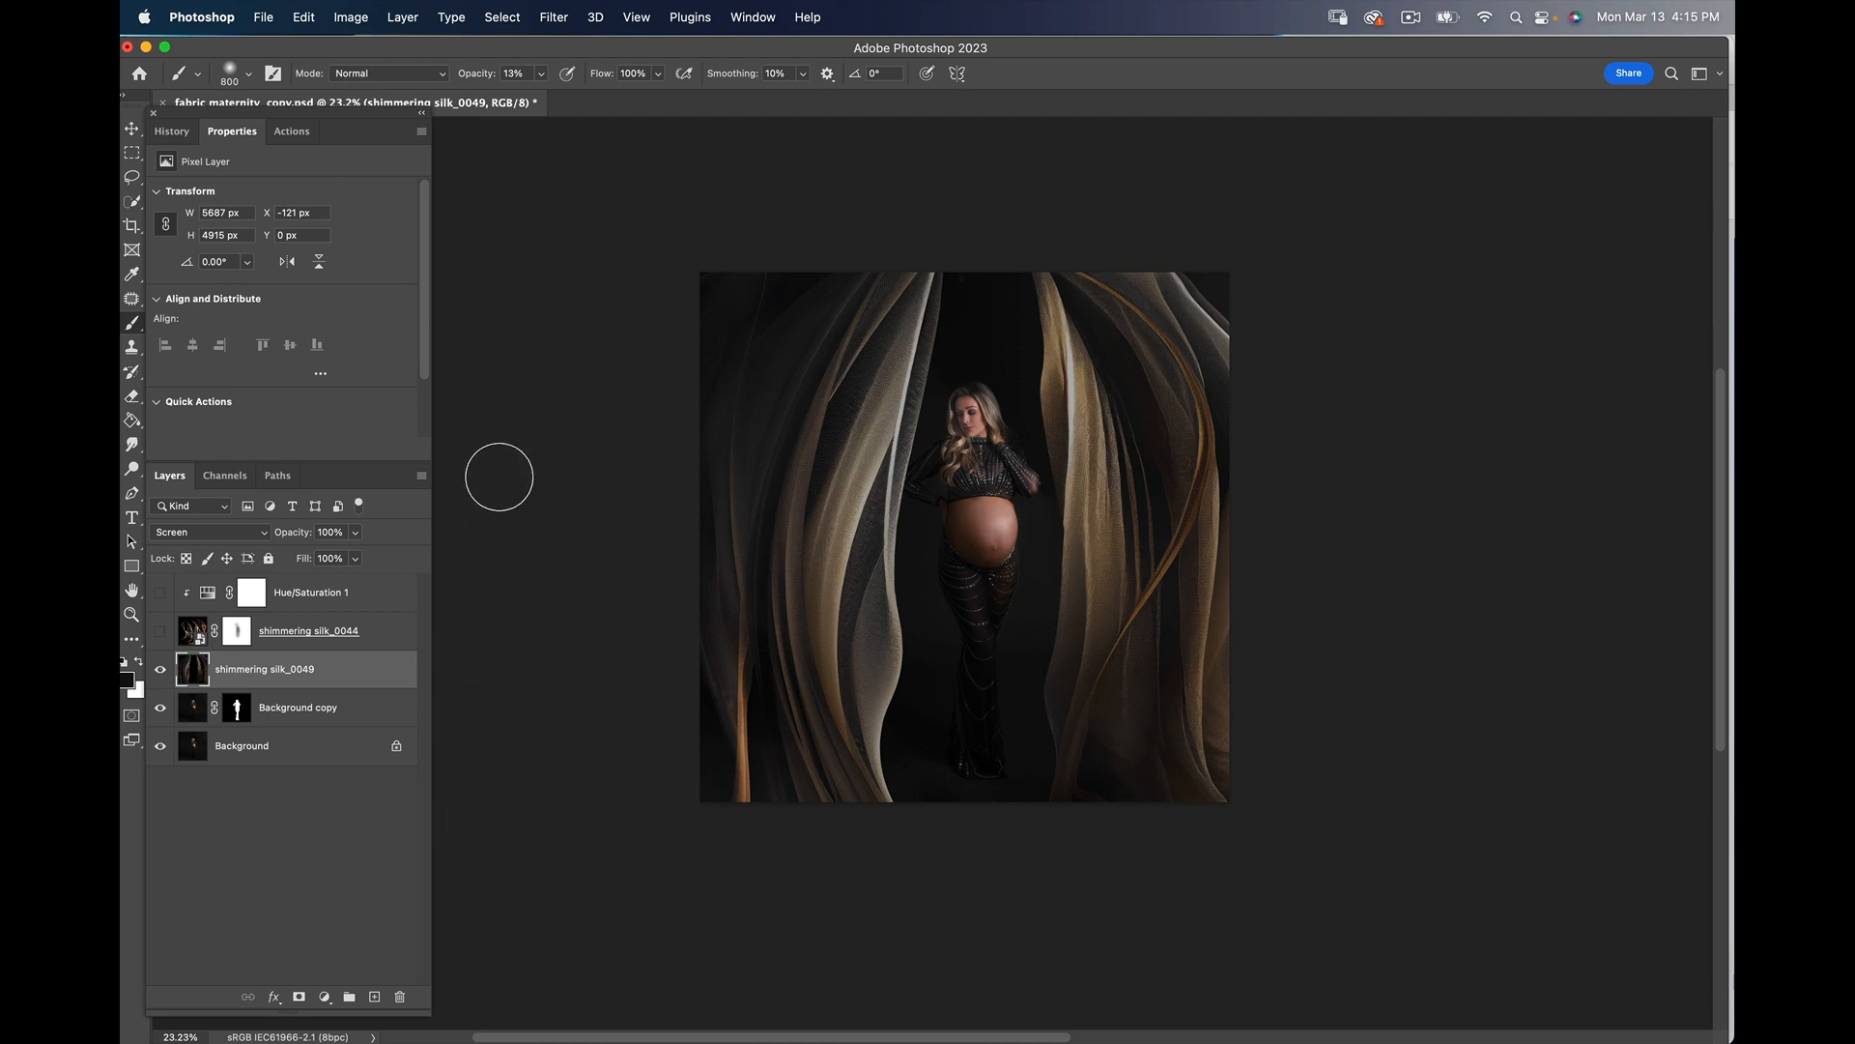
Step: Desaturate the silk_0049 pixels directly with a Hue/Saturation adjustment, setting saturation to -100
left_click(350, 19)
mouse_move(378, 80)
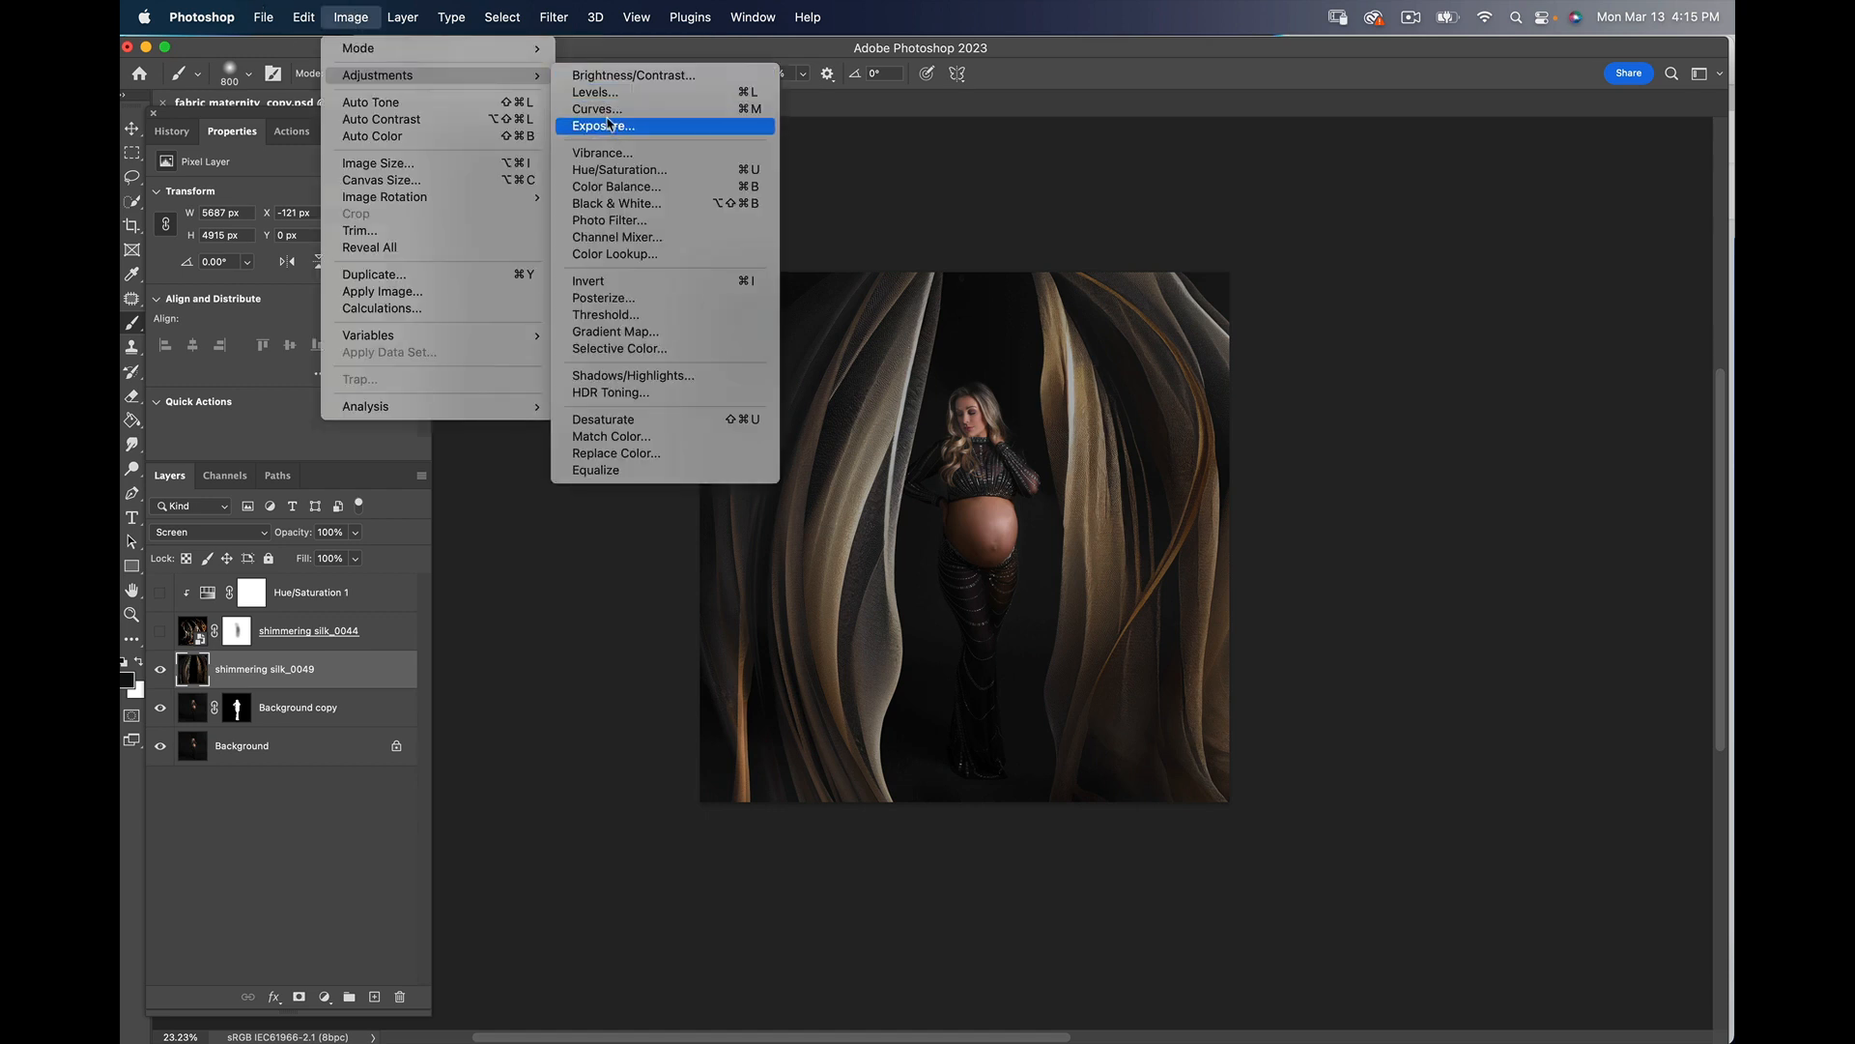
left_click(619, 170)
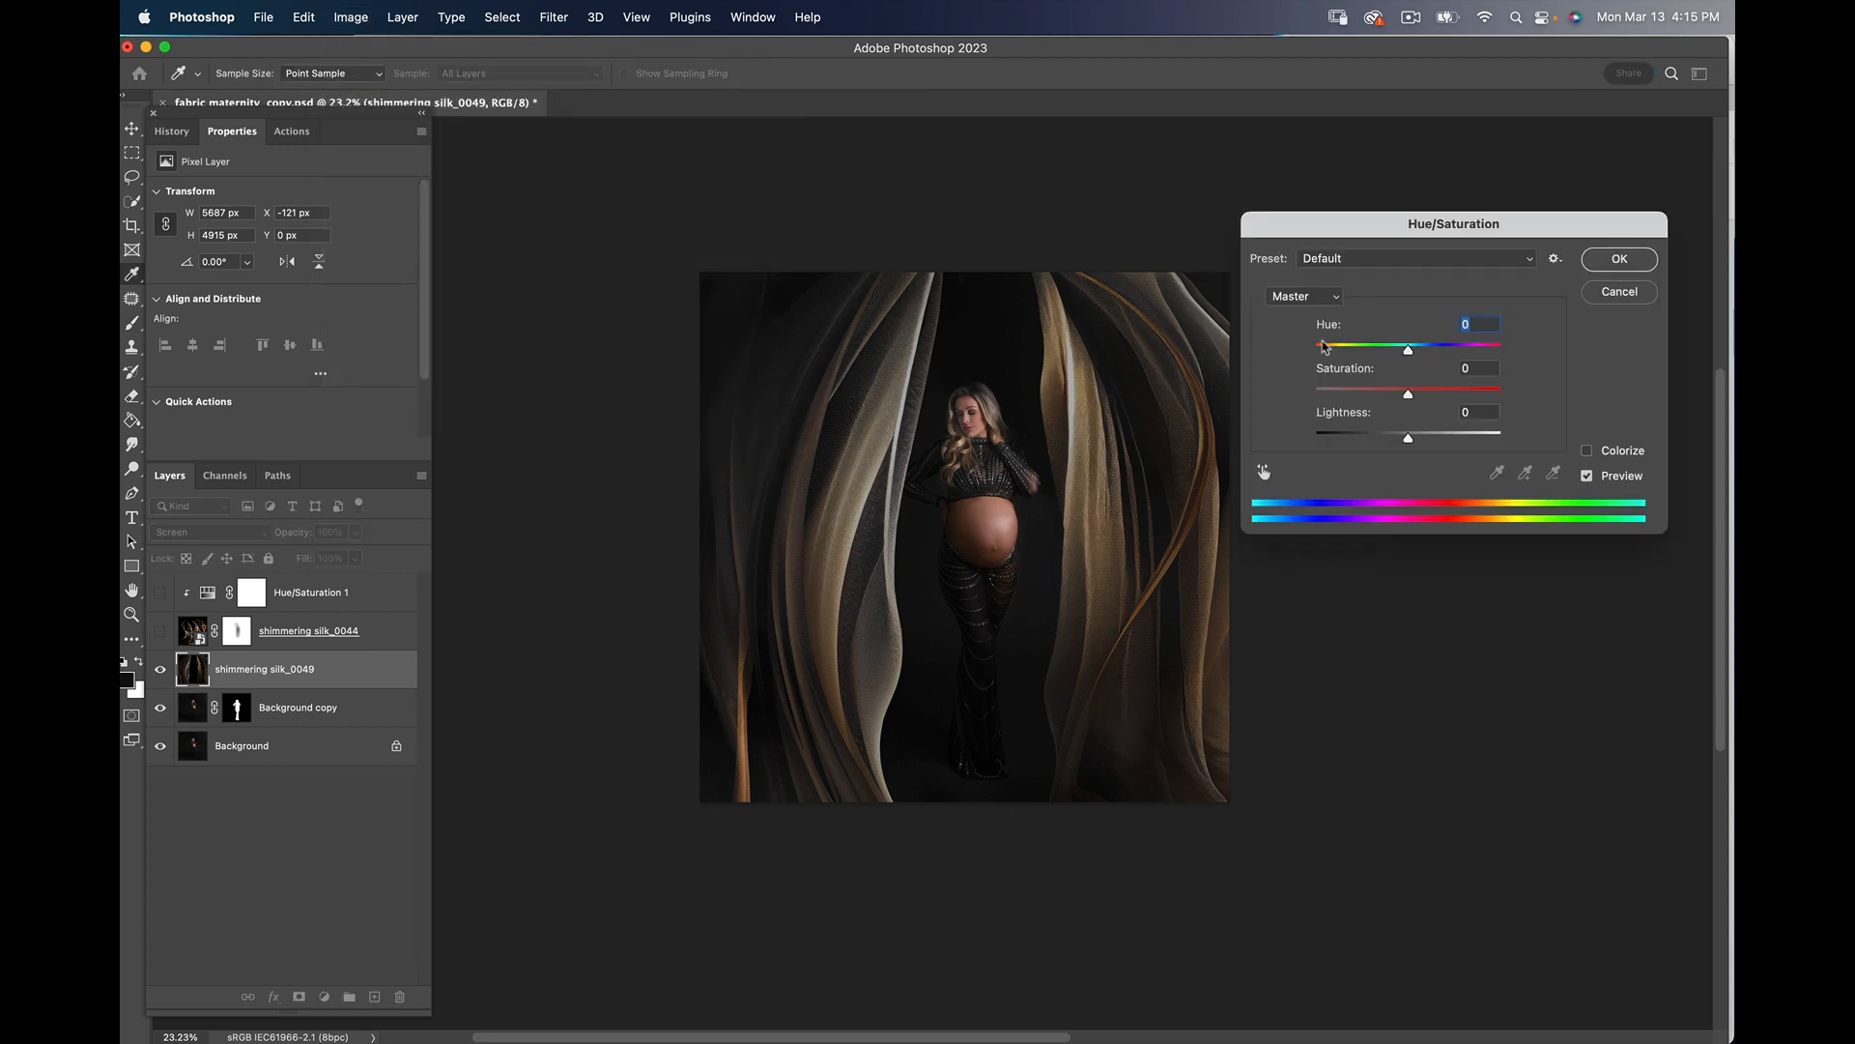
left_click_drag(1411, 396, 1312, 394)
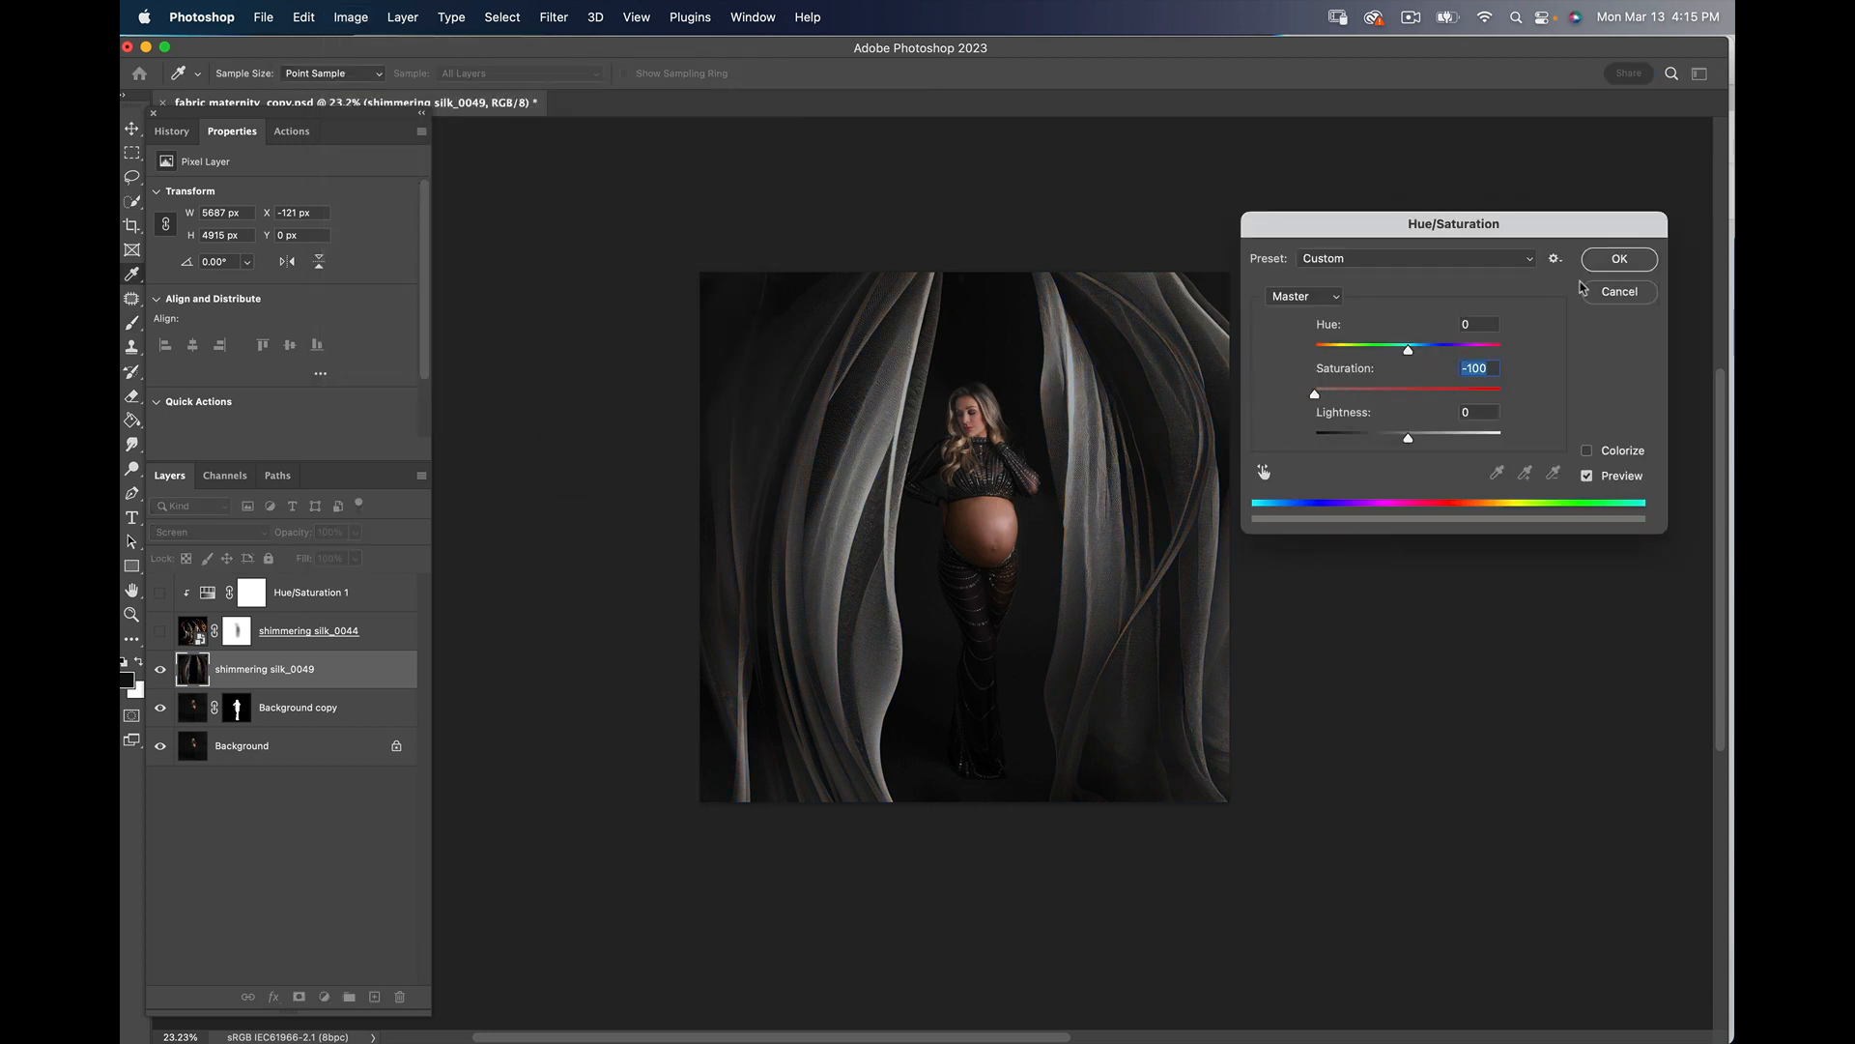
left_click(1619, 259)
key("b")
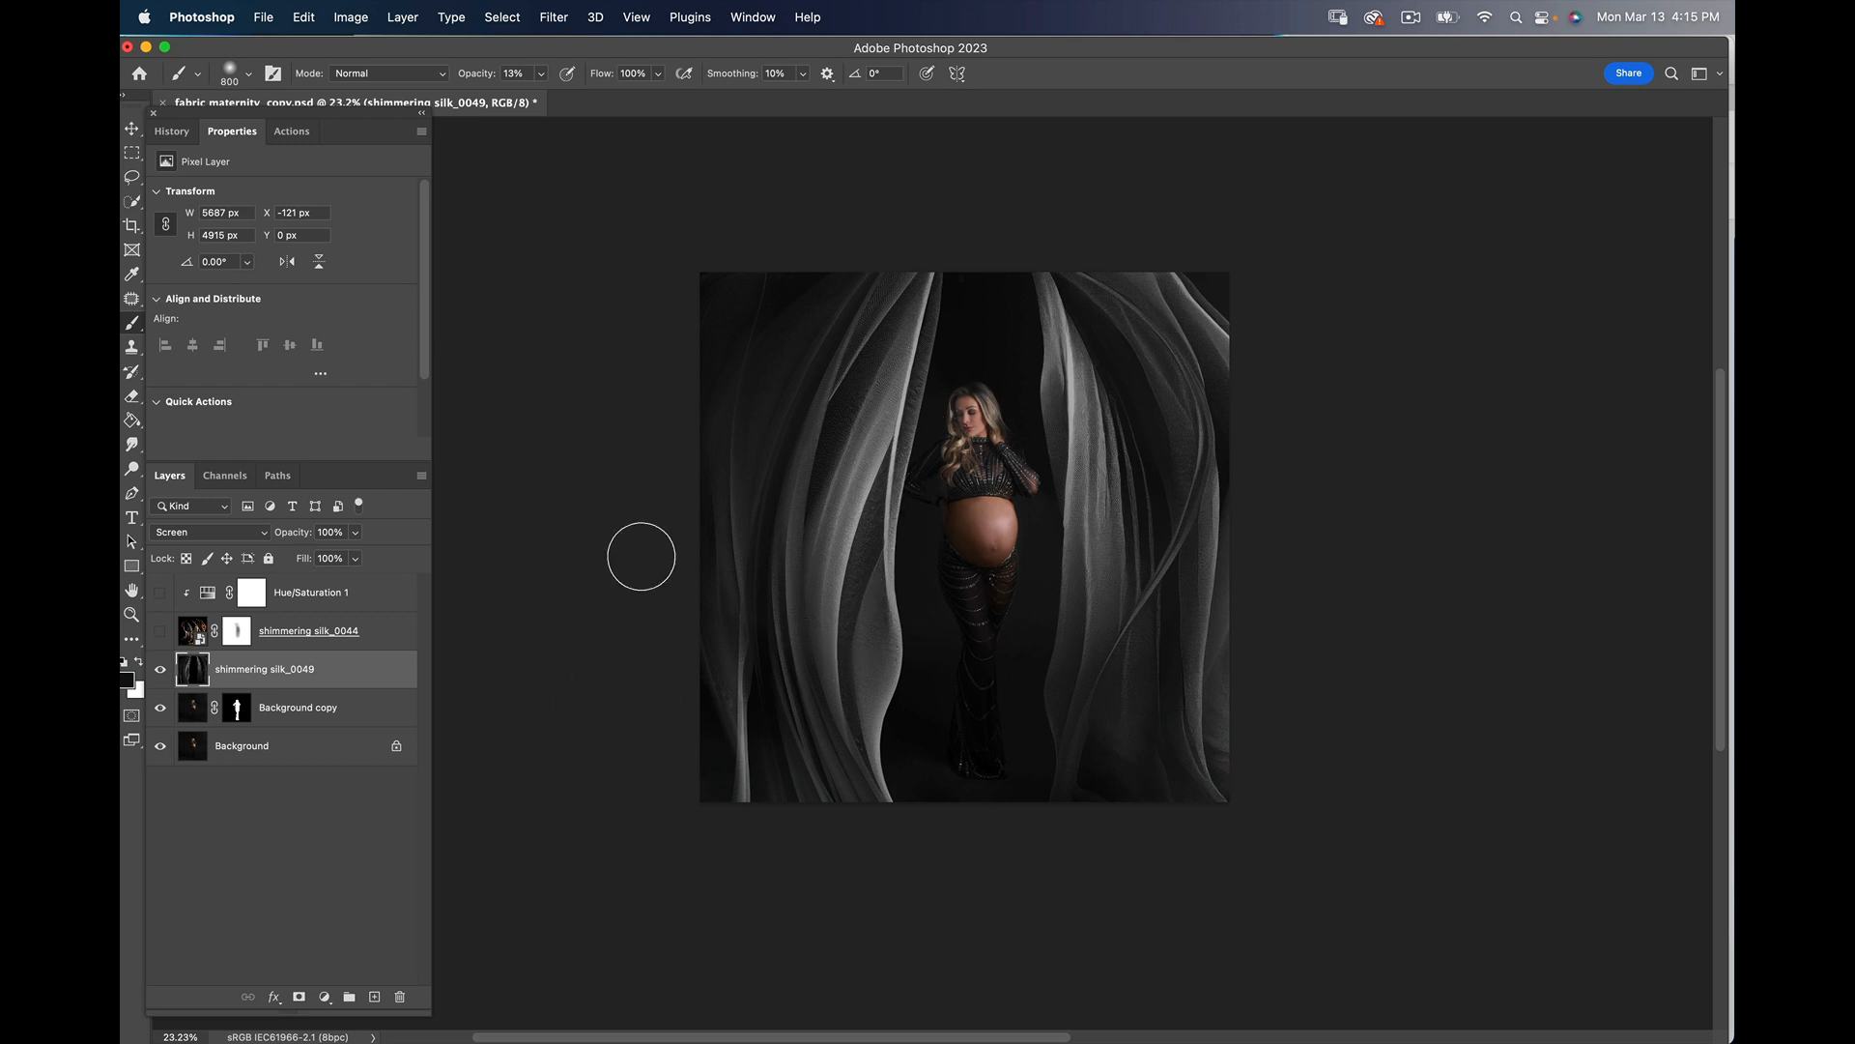
Step: Hide the silk_0049 layer and place shimmering silk_0042.jpg, the butterfly wings, from Finder directly beneath the masked Background copy layer
left_click(160, 670)
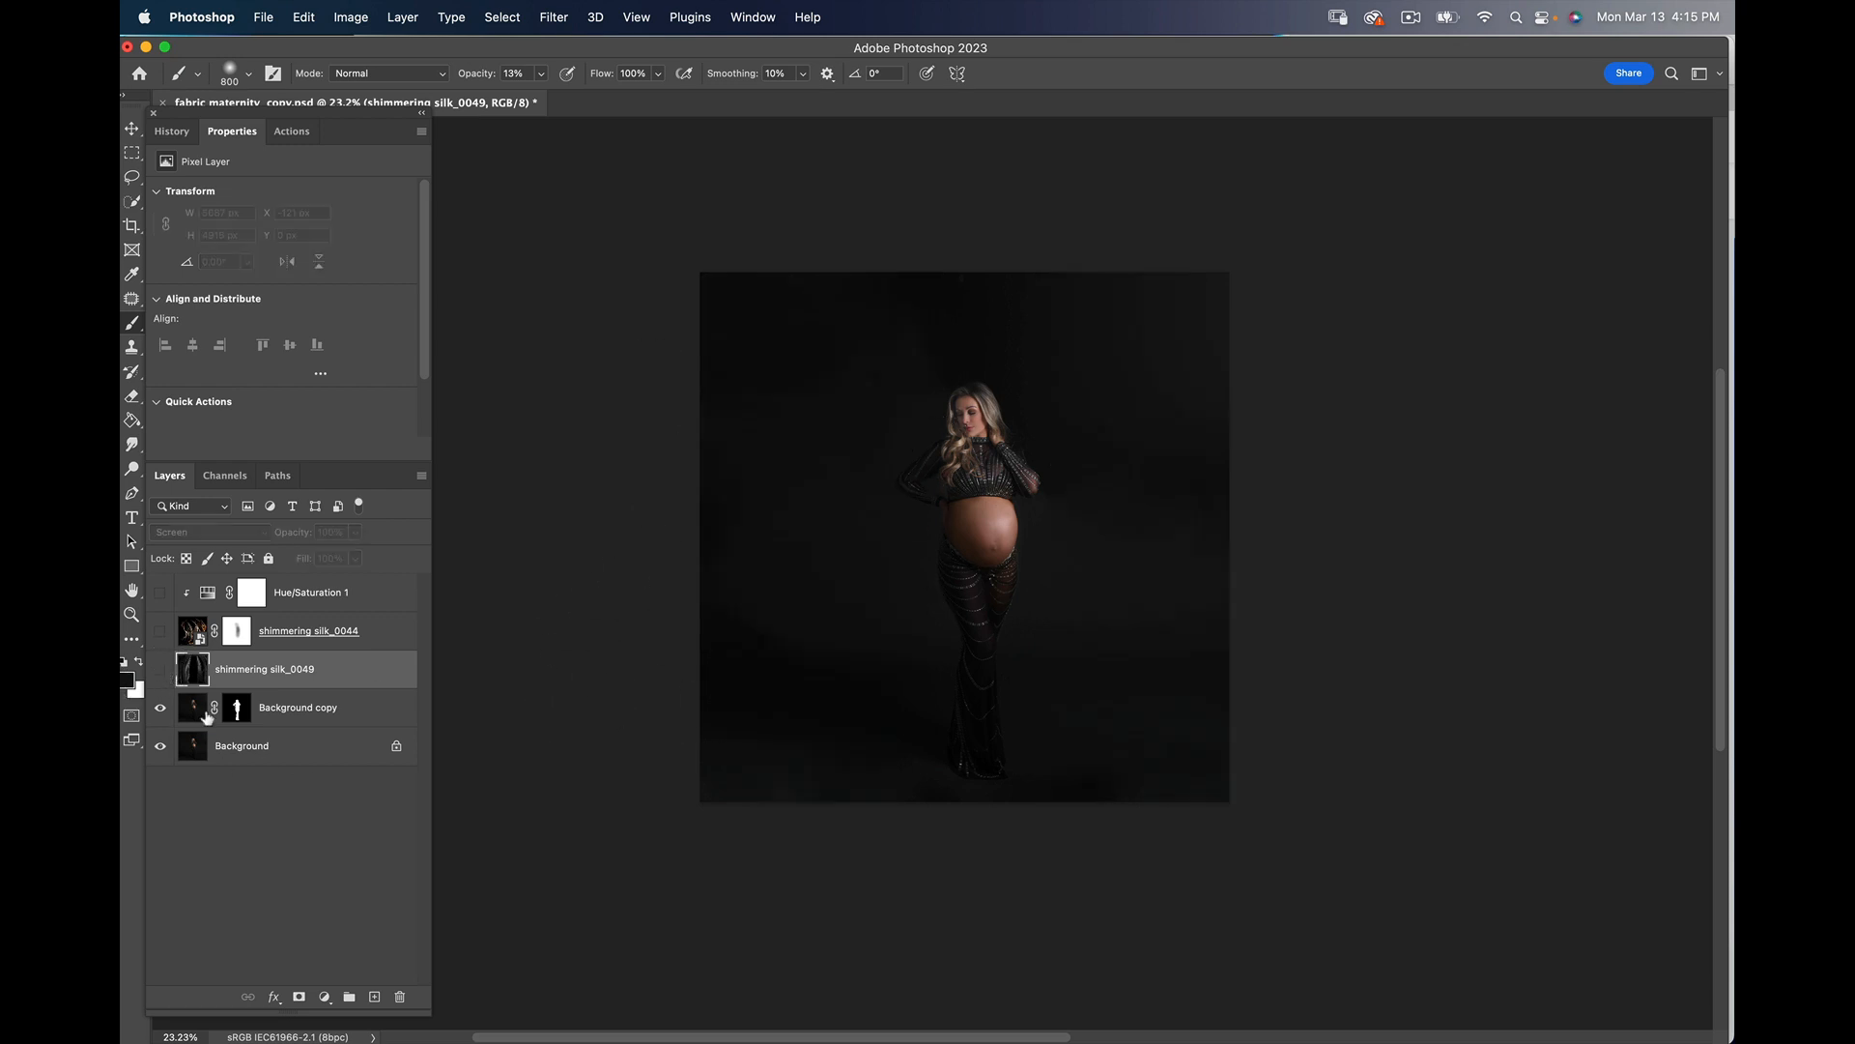
left_click(389, 722)
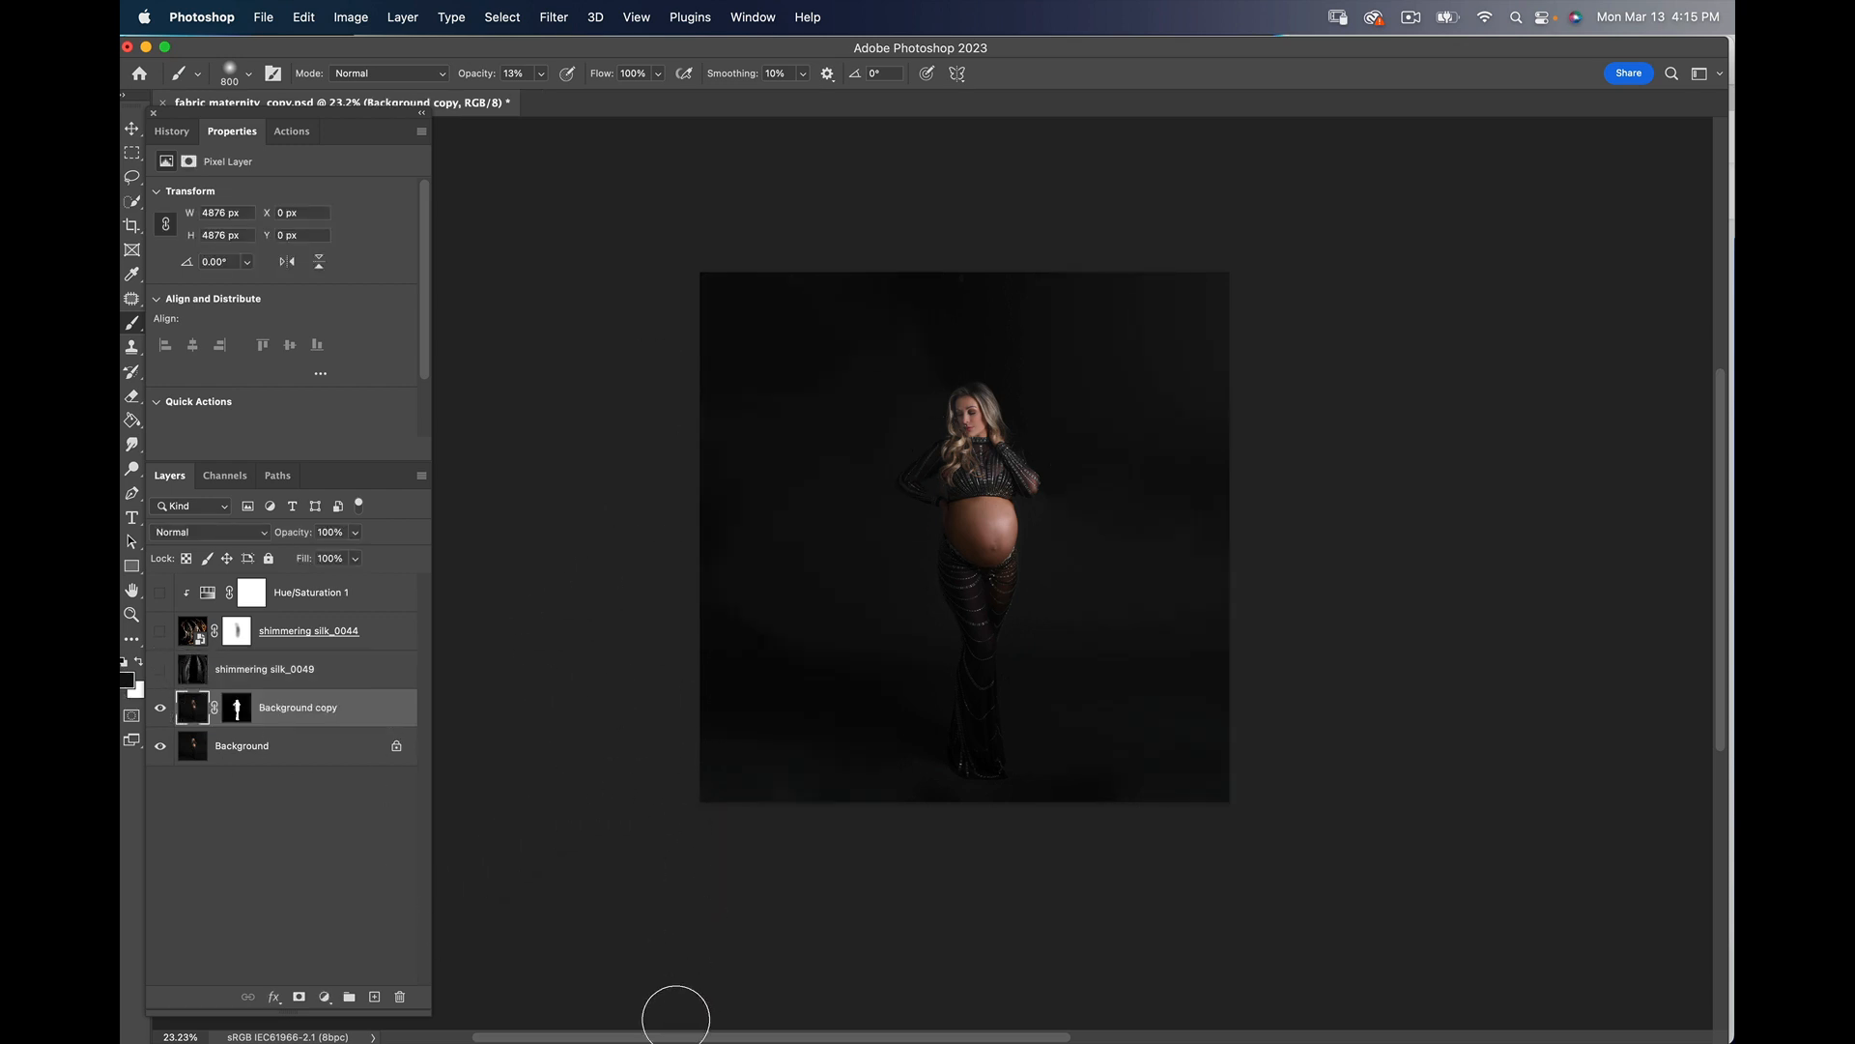
mouse_move(688, 1024)
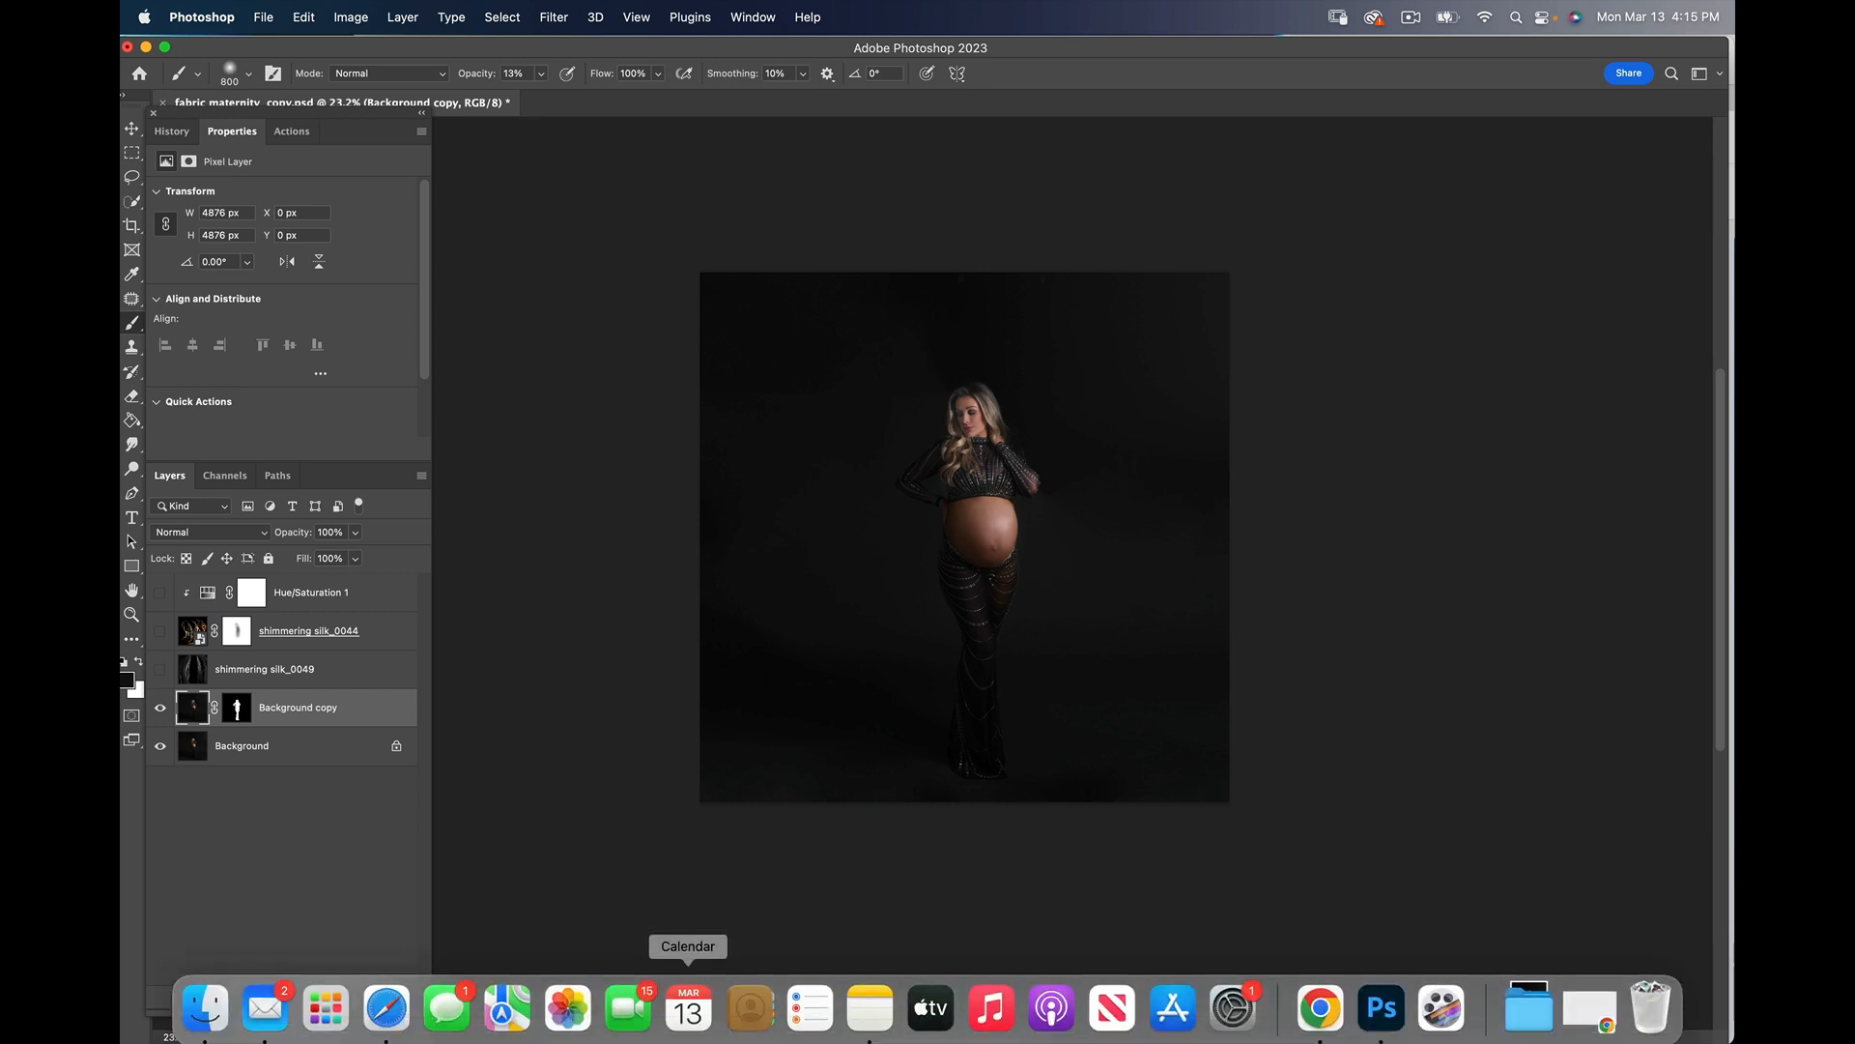
left_click(205, 1010)
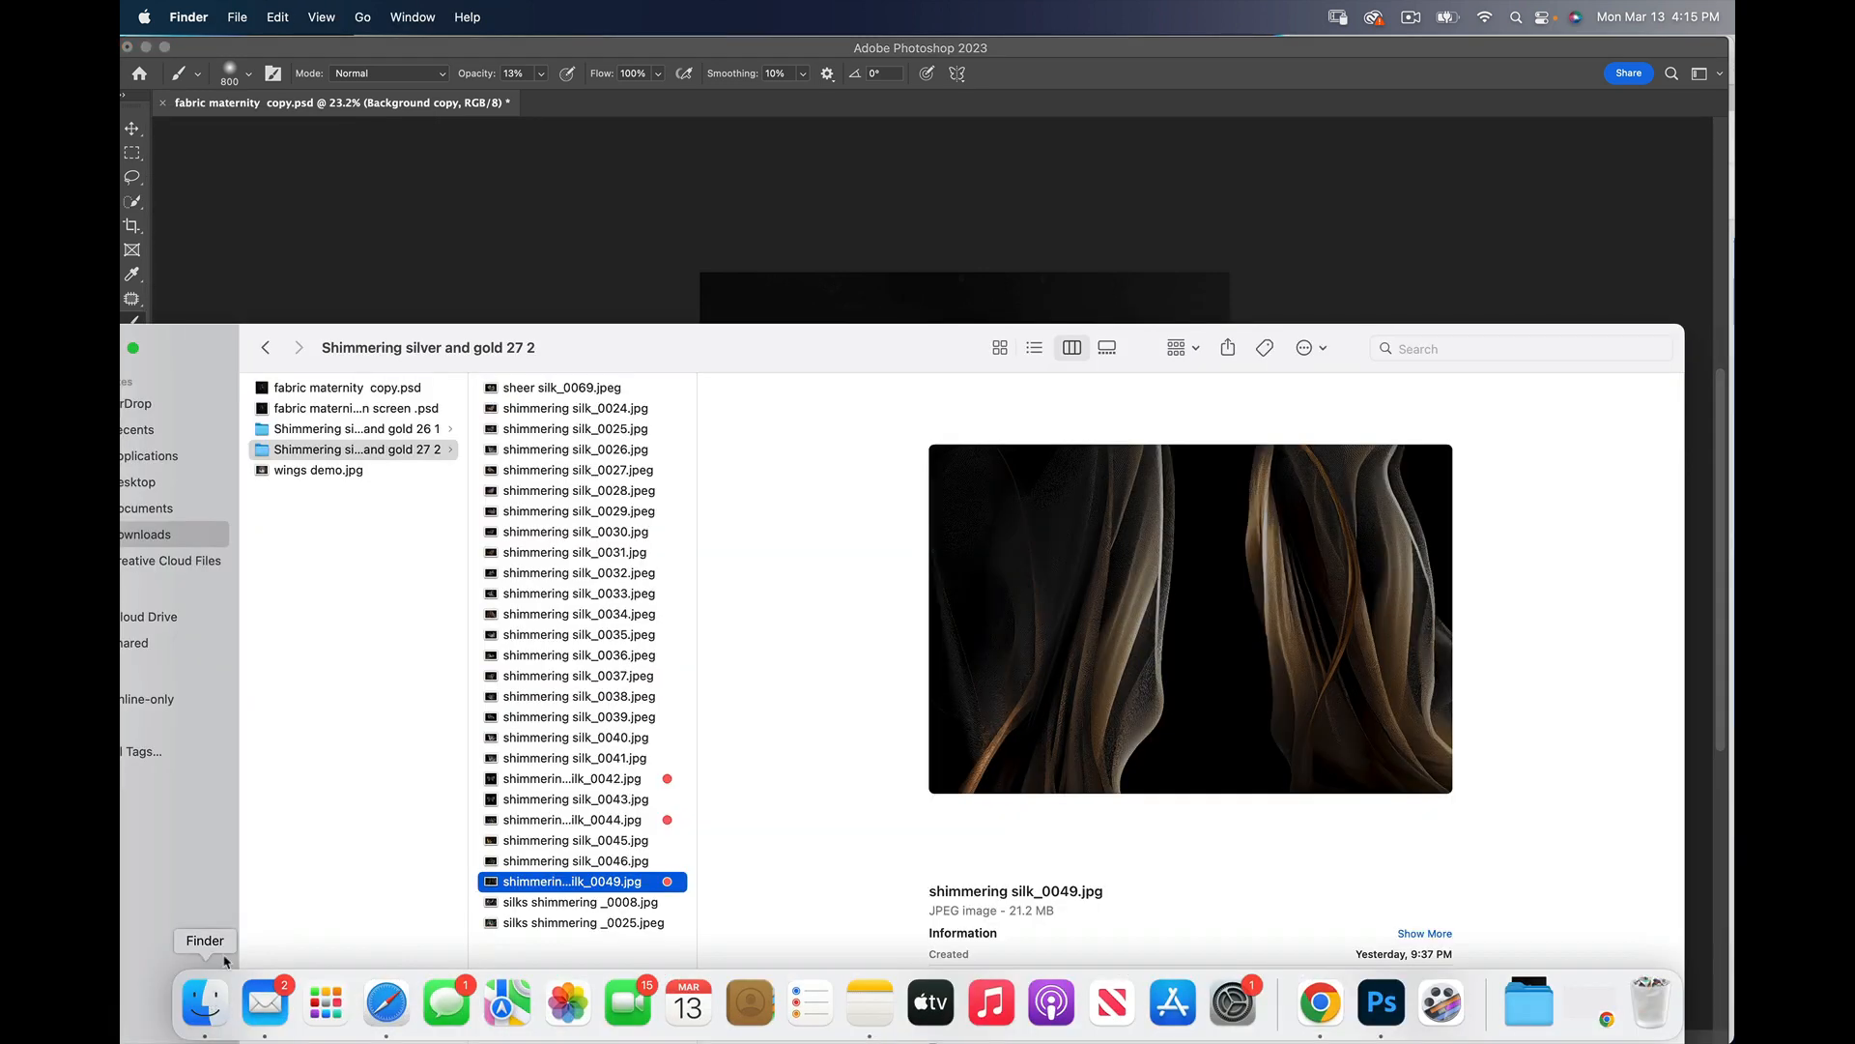
left_click(653, 822)
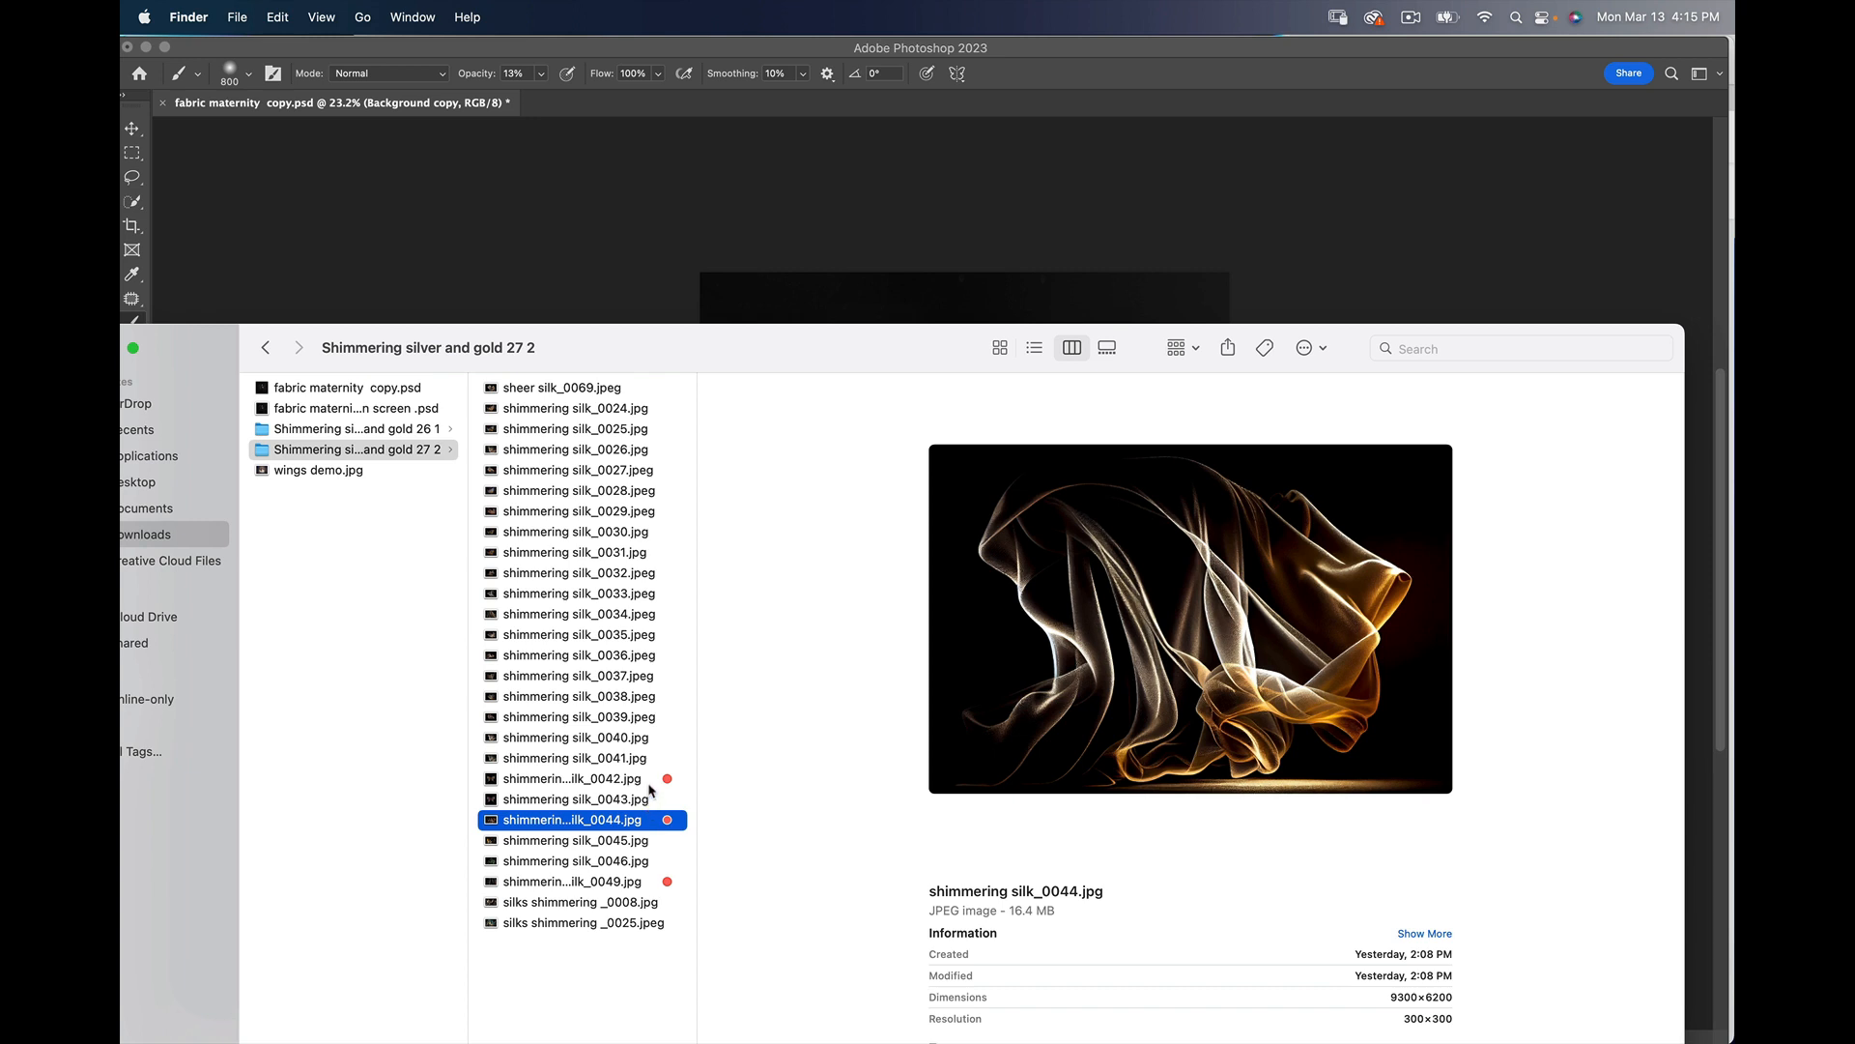
left_click(655, 778)
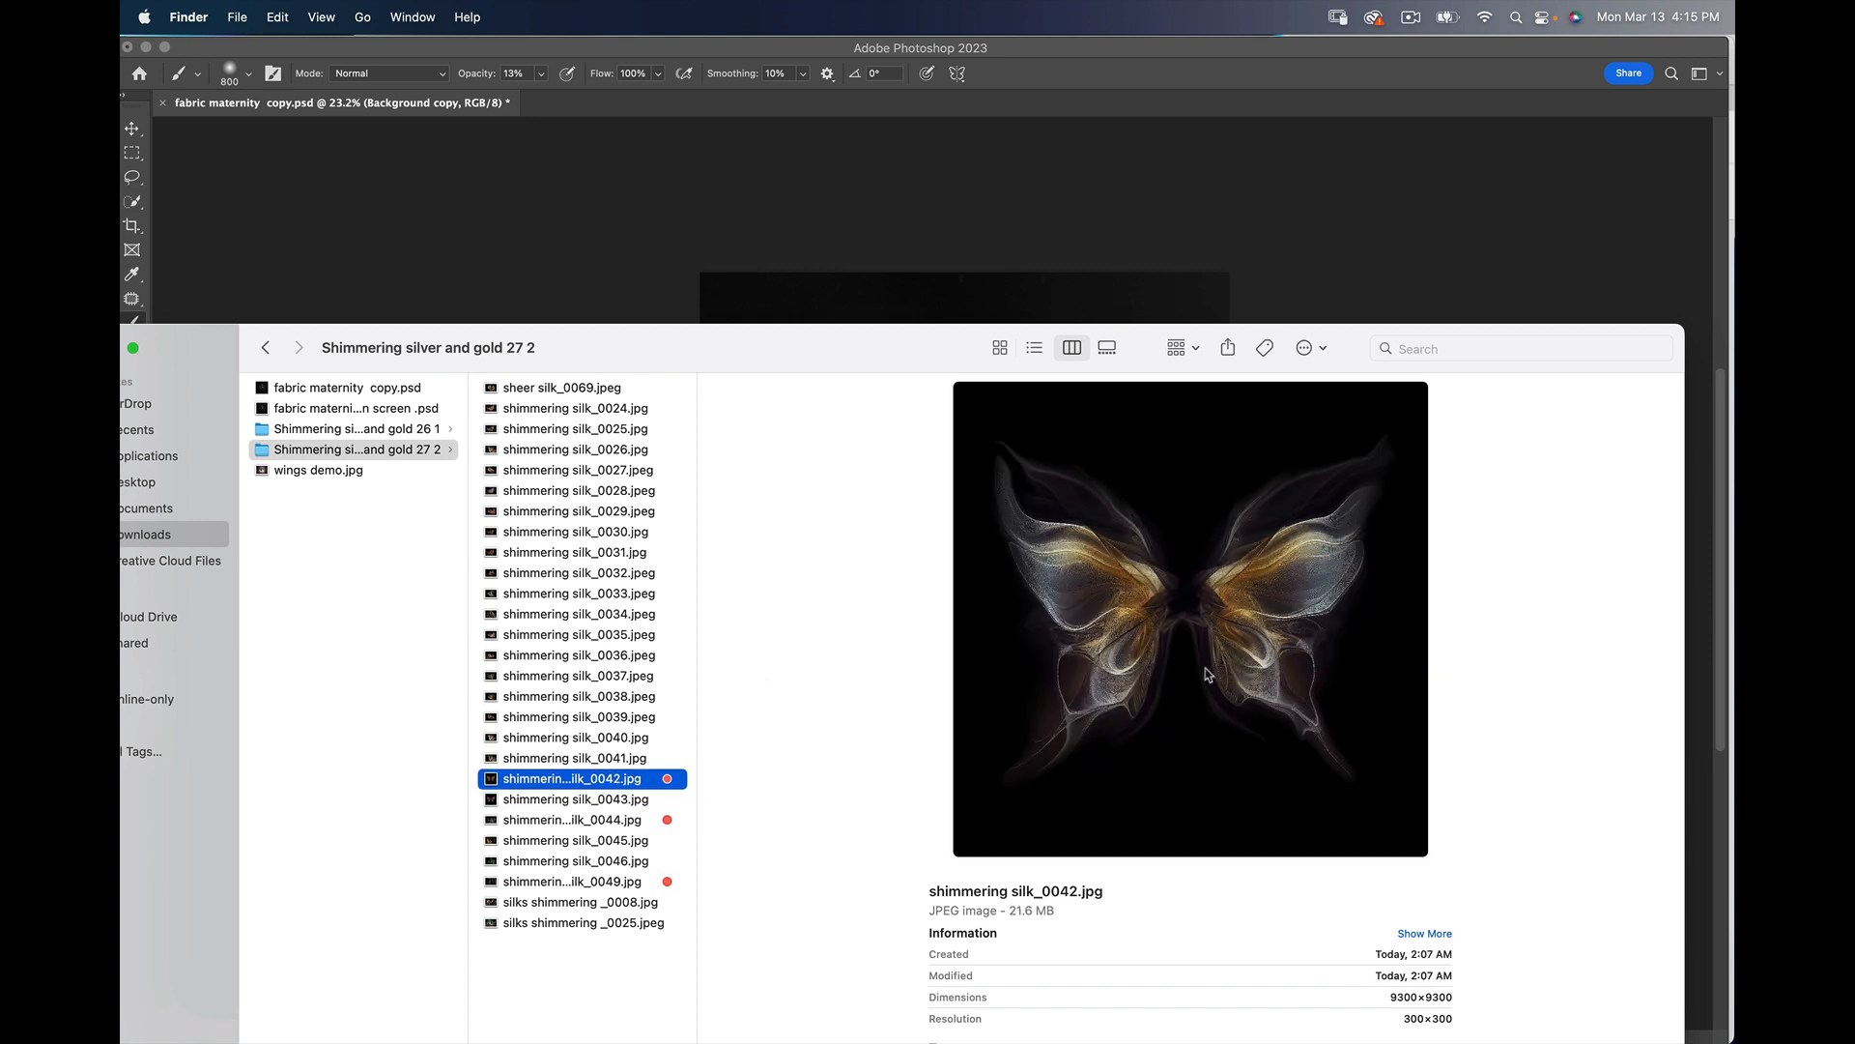
left_click_drag(1198, 607, 957, 258)
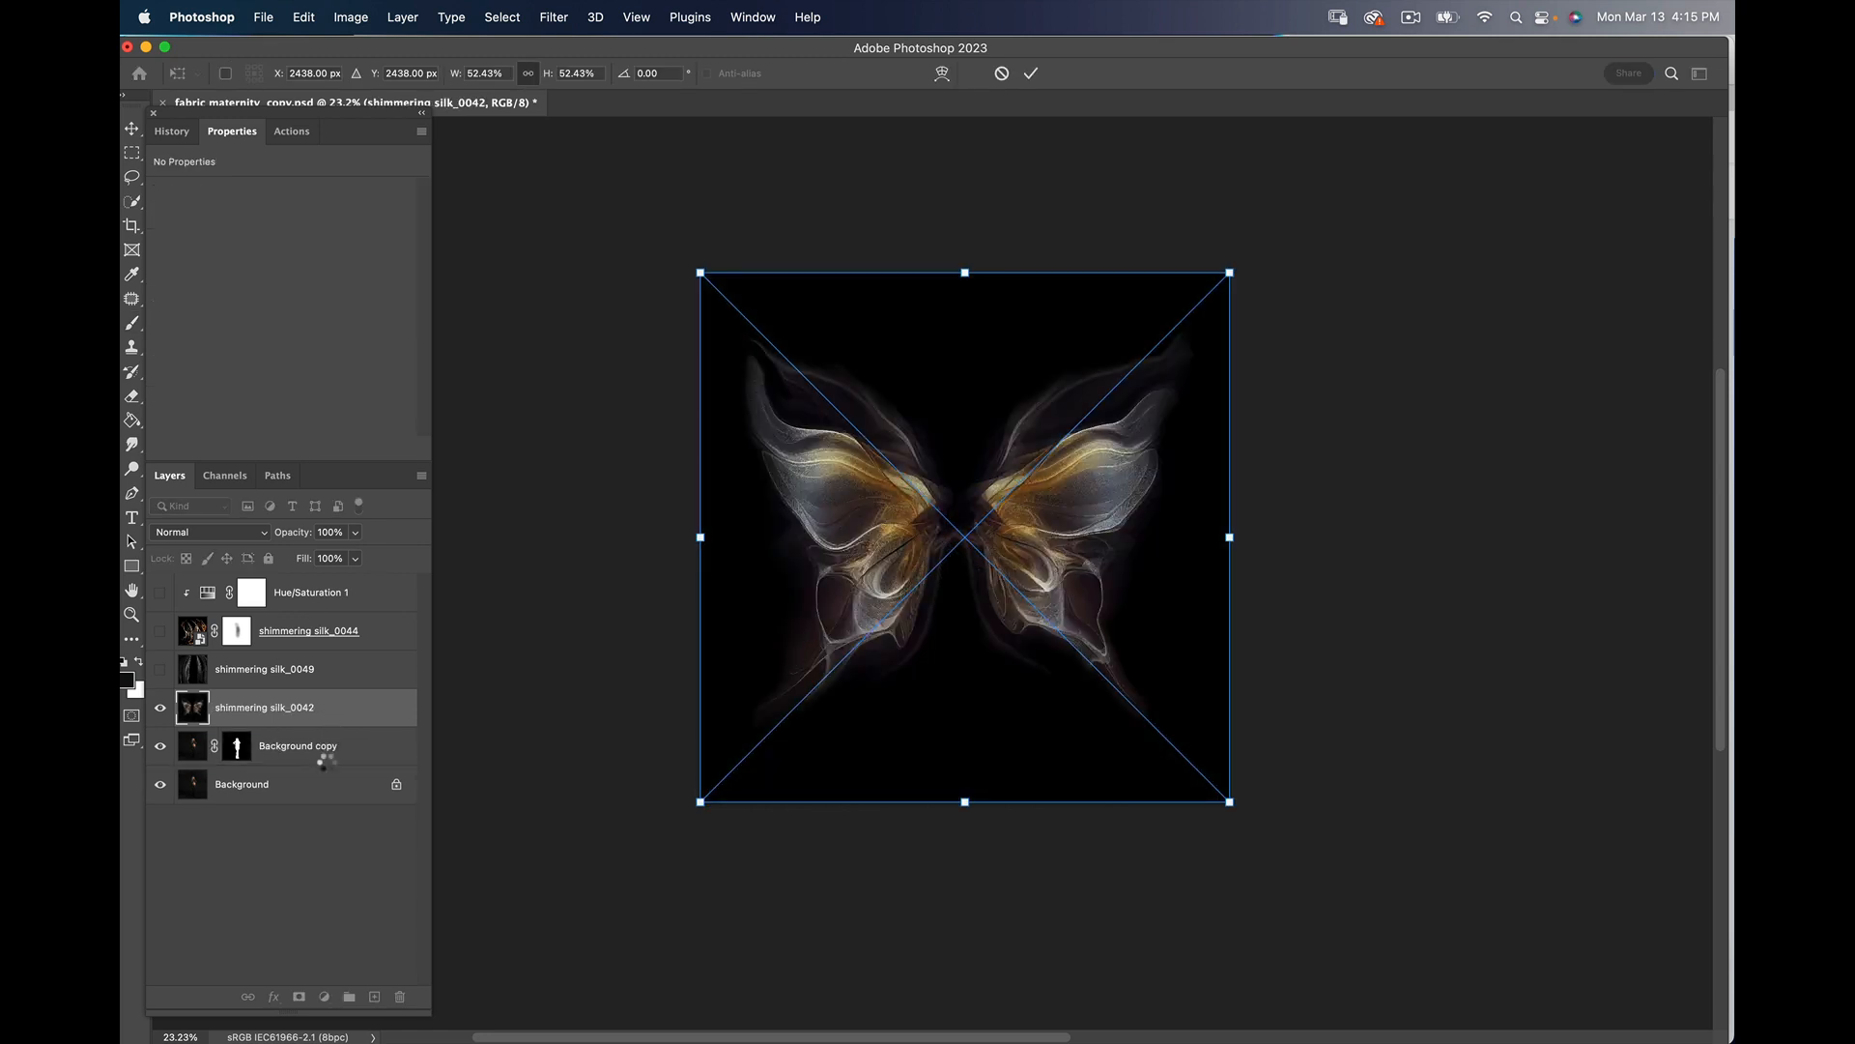
key("Return")
key("super+bracketleft")
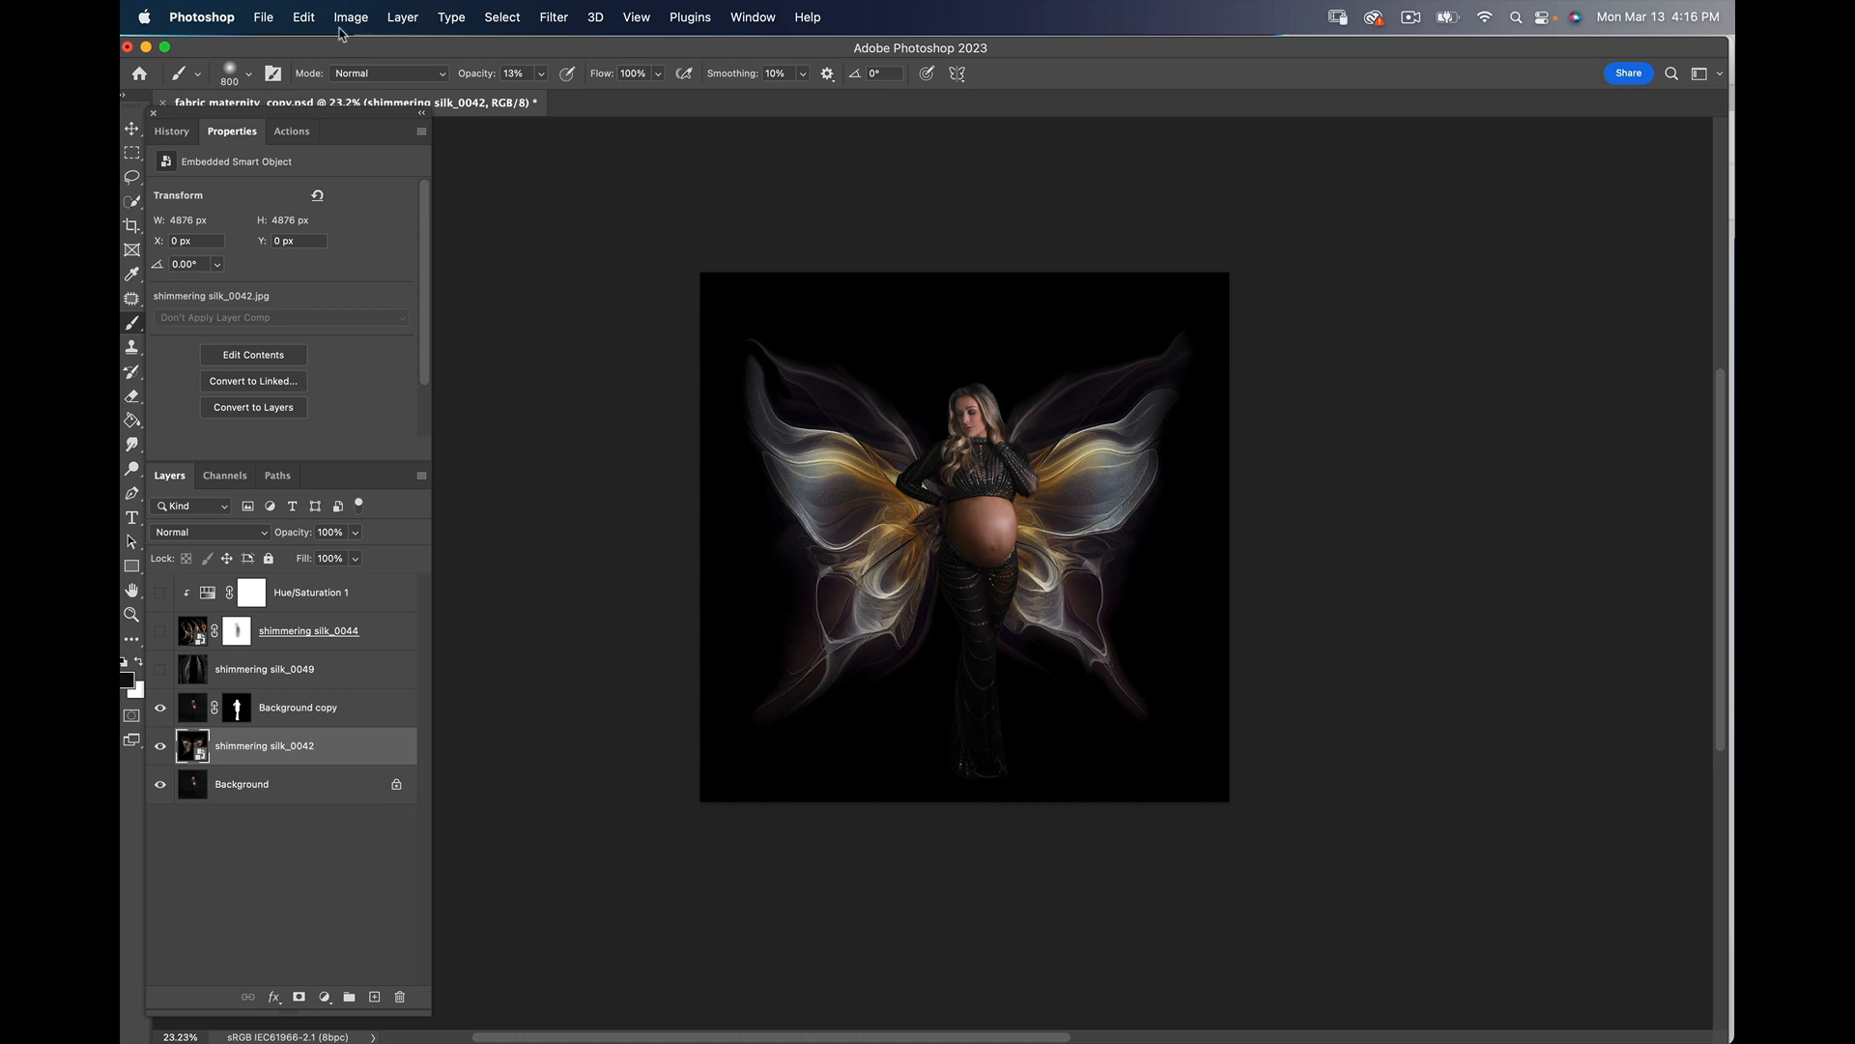
Step: Scale the butterfly wings layer to 42.07%, position it behind the woman's upper body, and set its blending to Screen
left_click(305, 24)
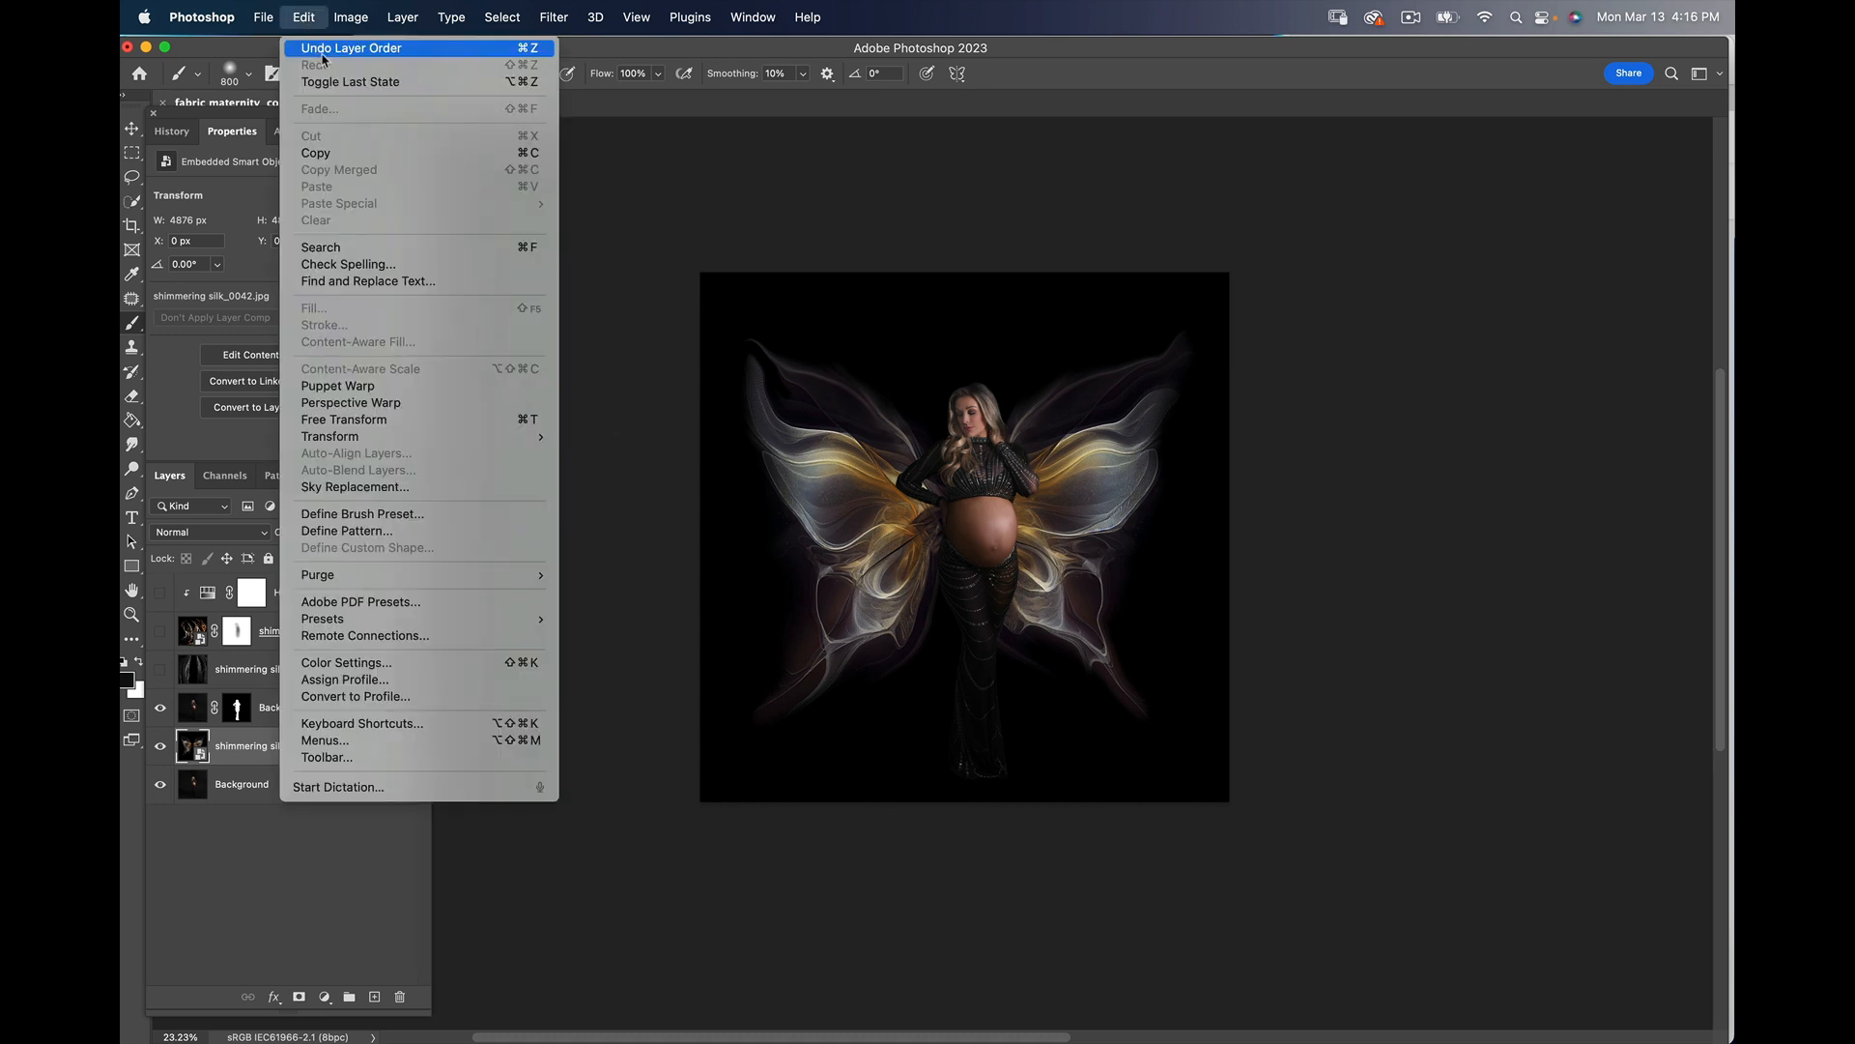
left_click(513, 425)
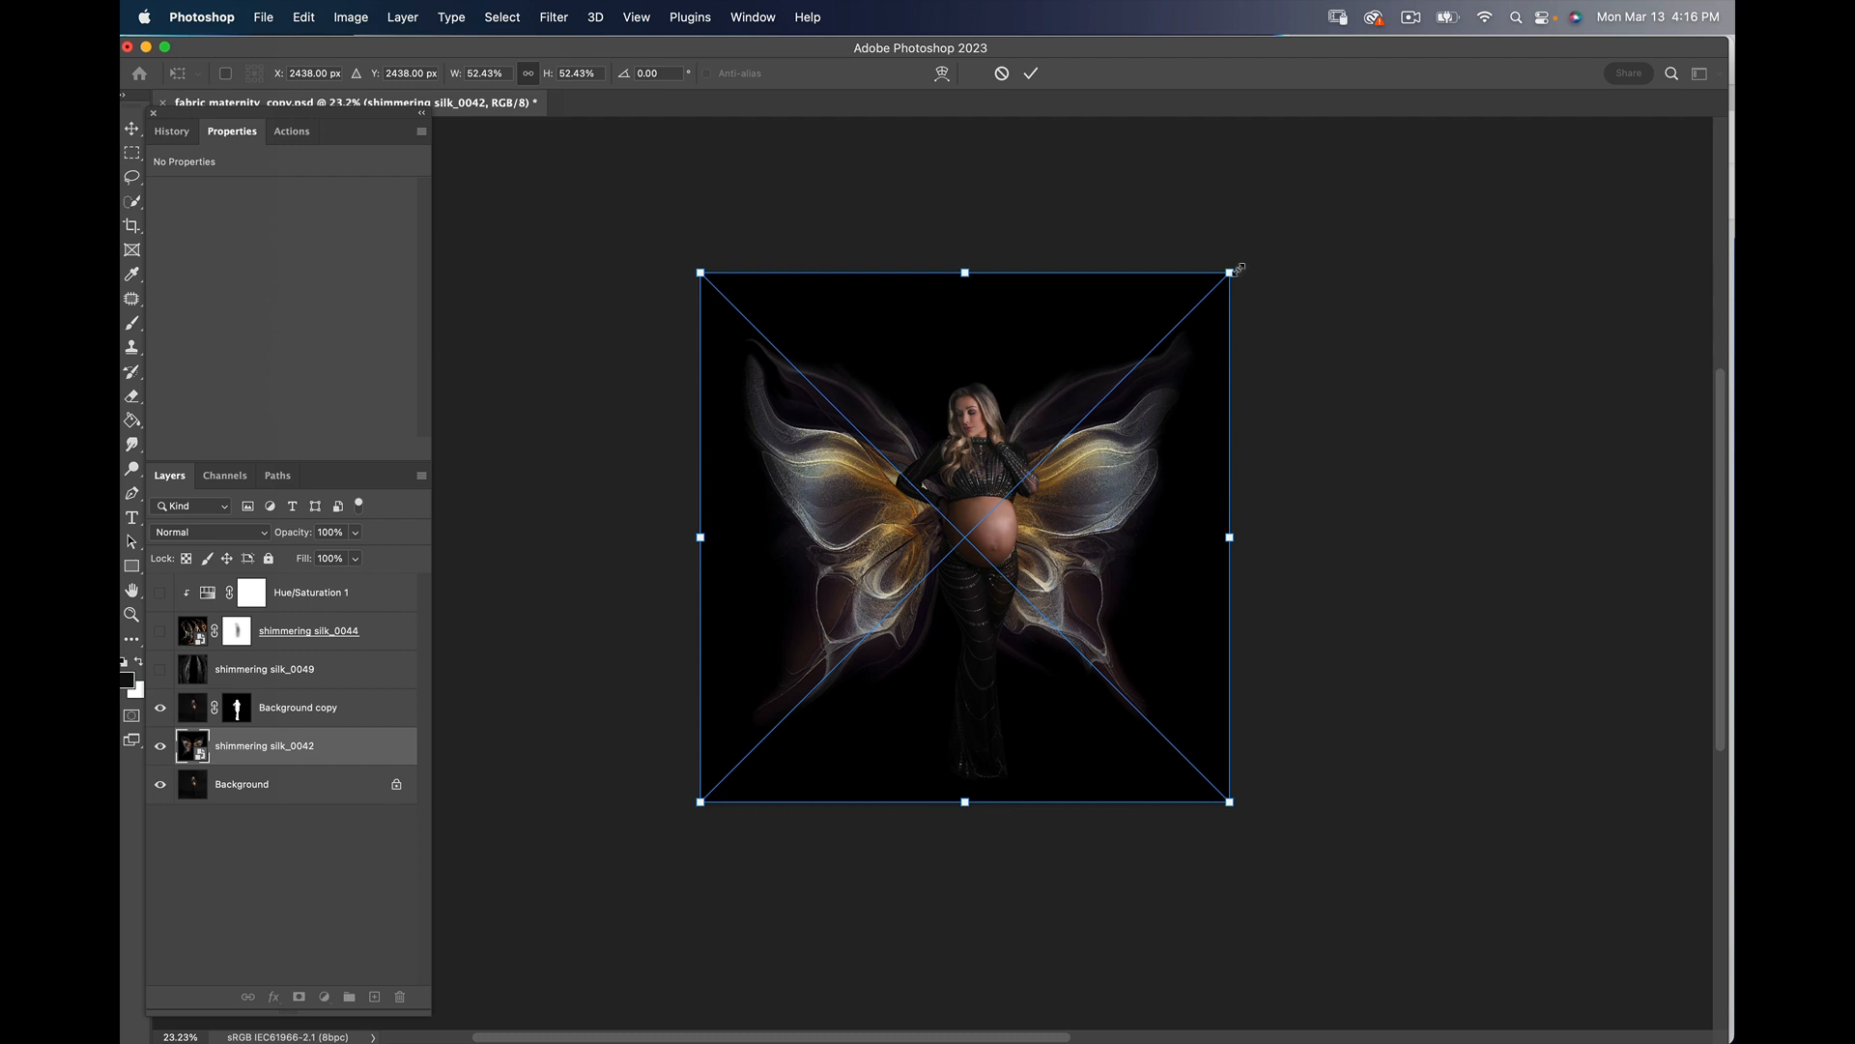
left_click_drag(1239, 269, 1123, 375)
left_click_drag(1062, 529, 1129, 426)
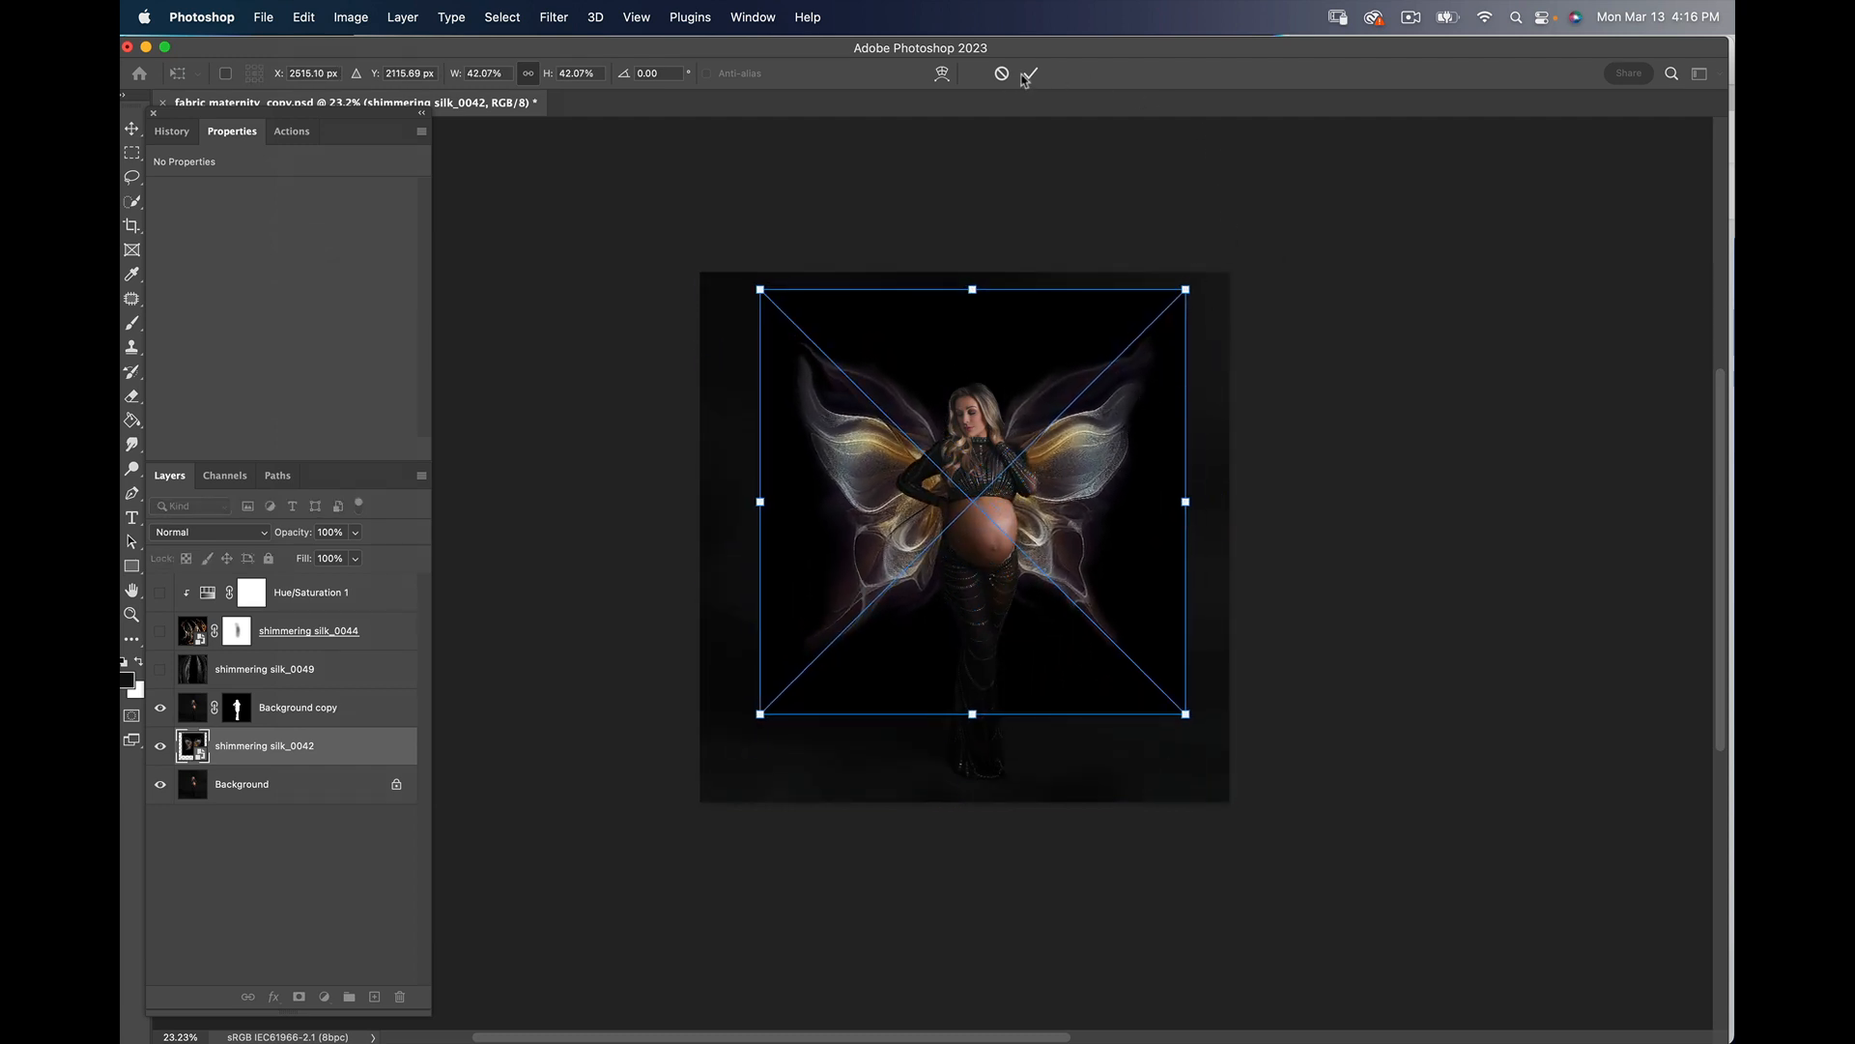
key("Return")
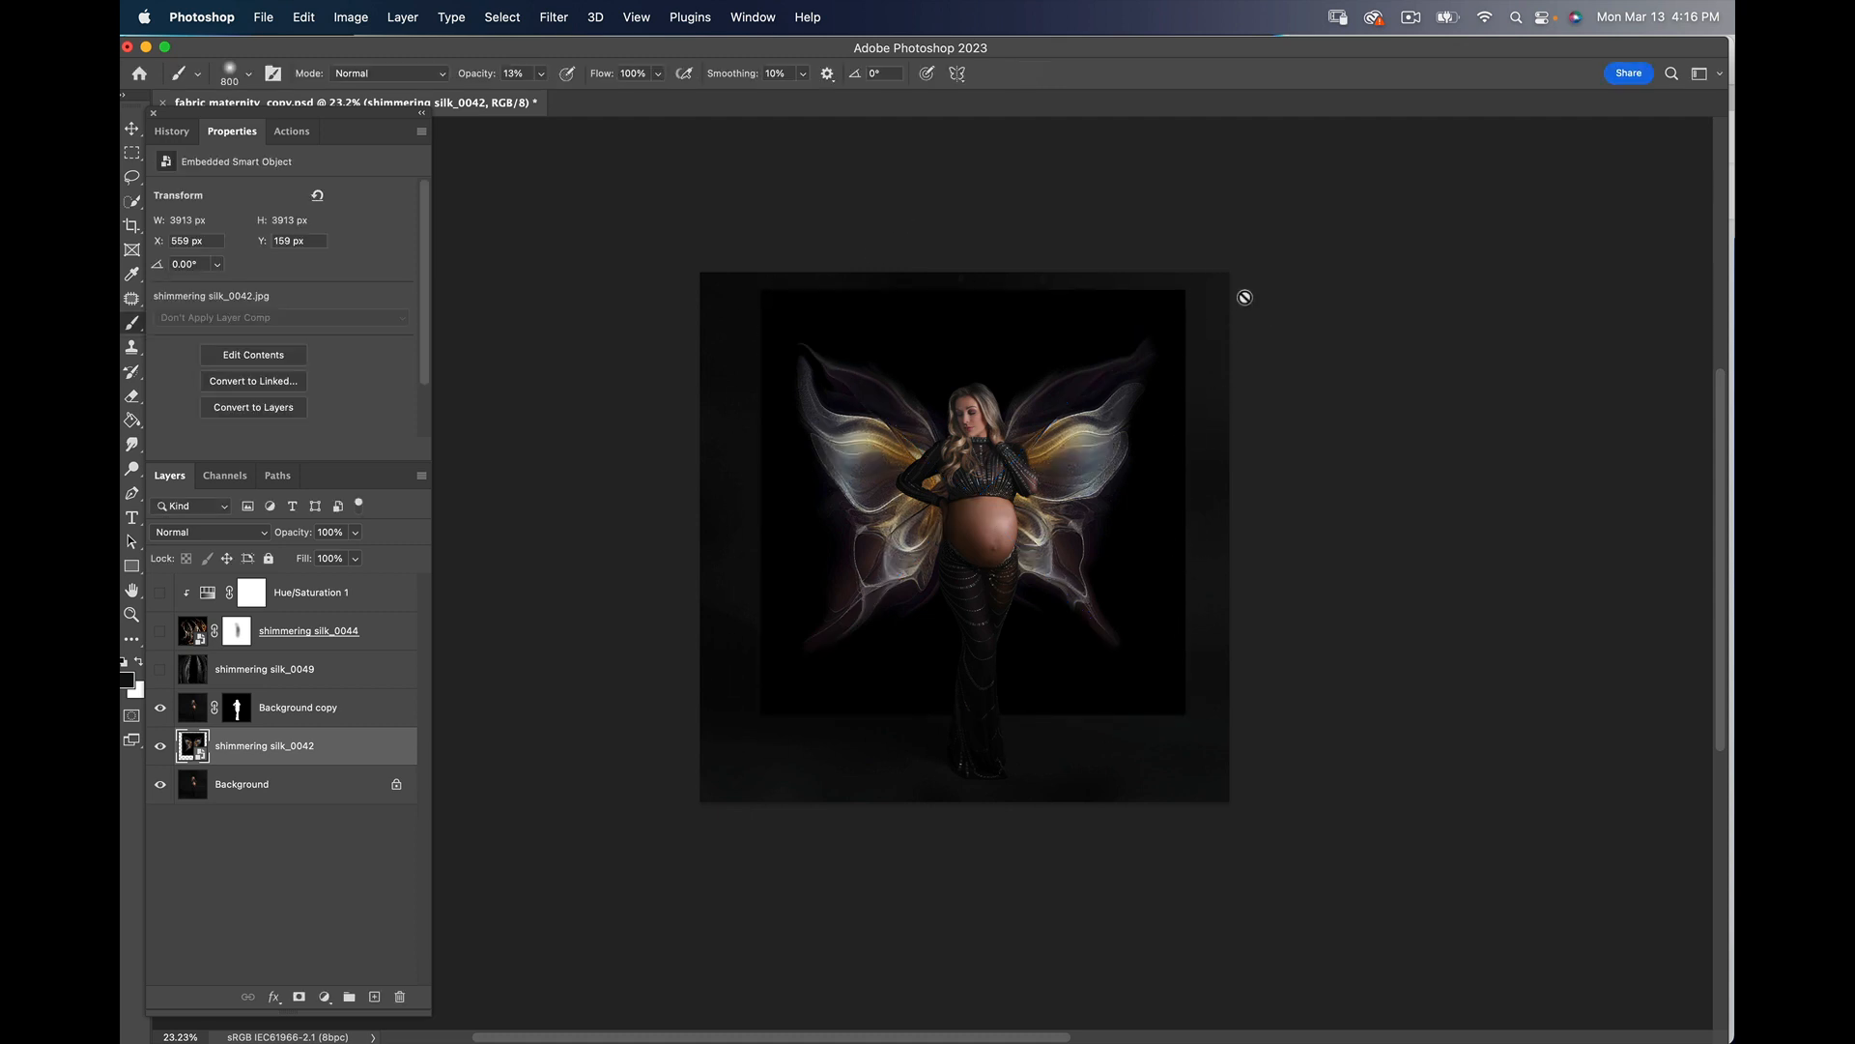
left_click(262, 538)
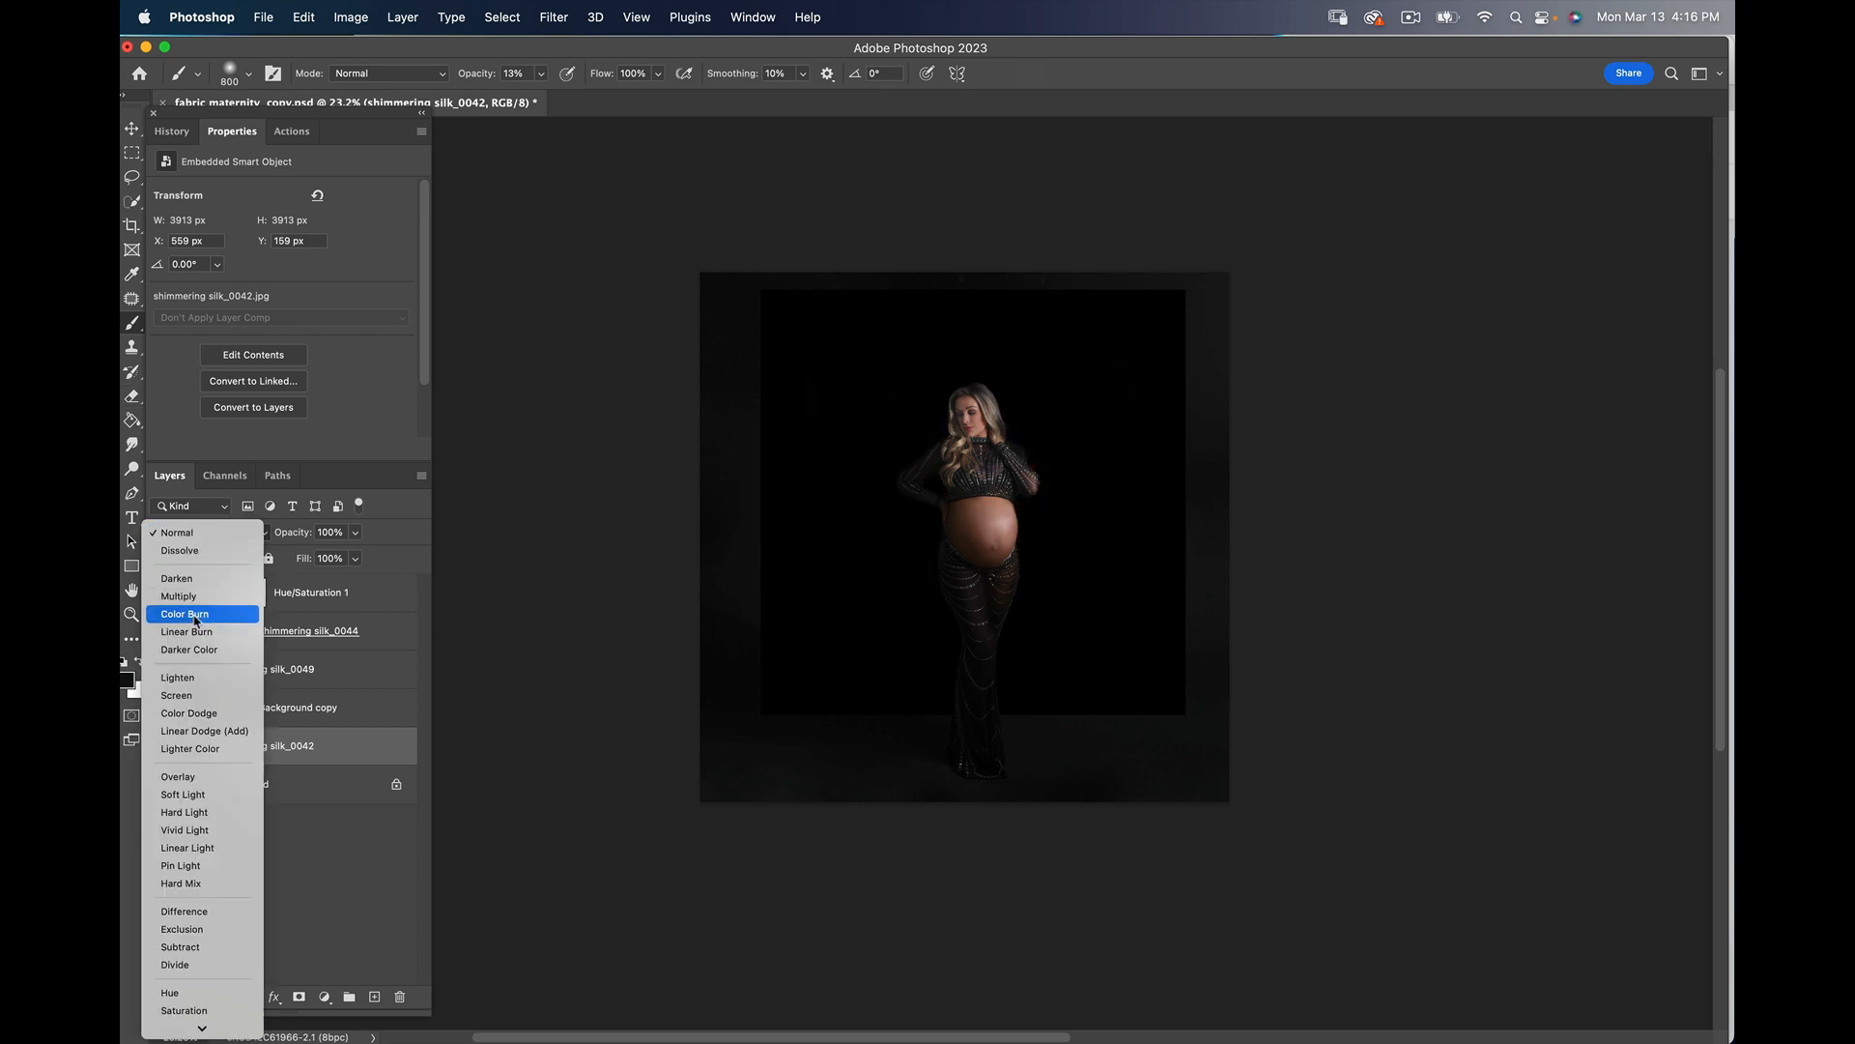
left_click(190, 694)
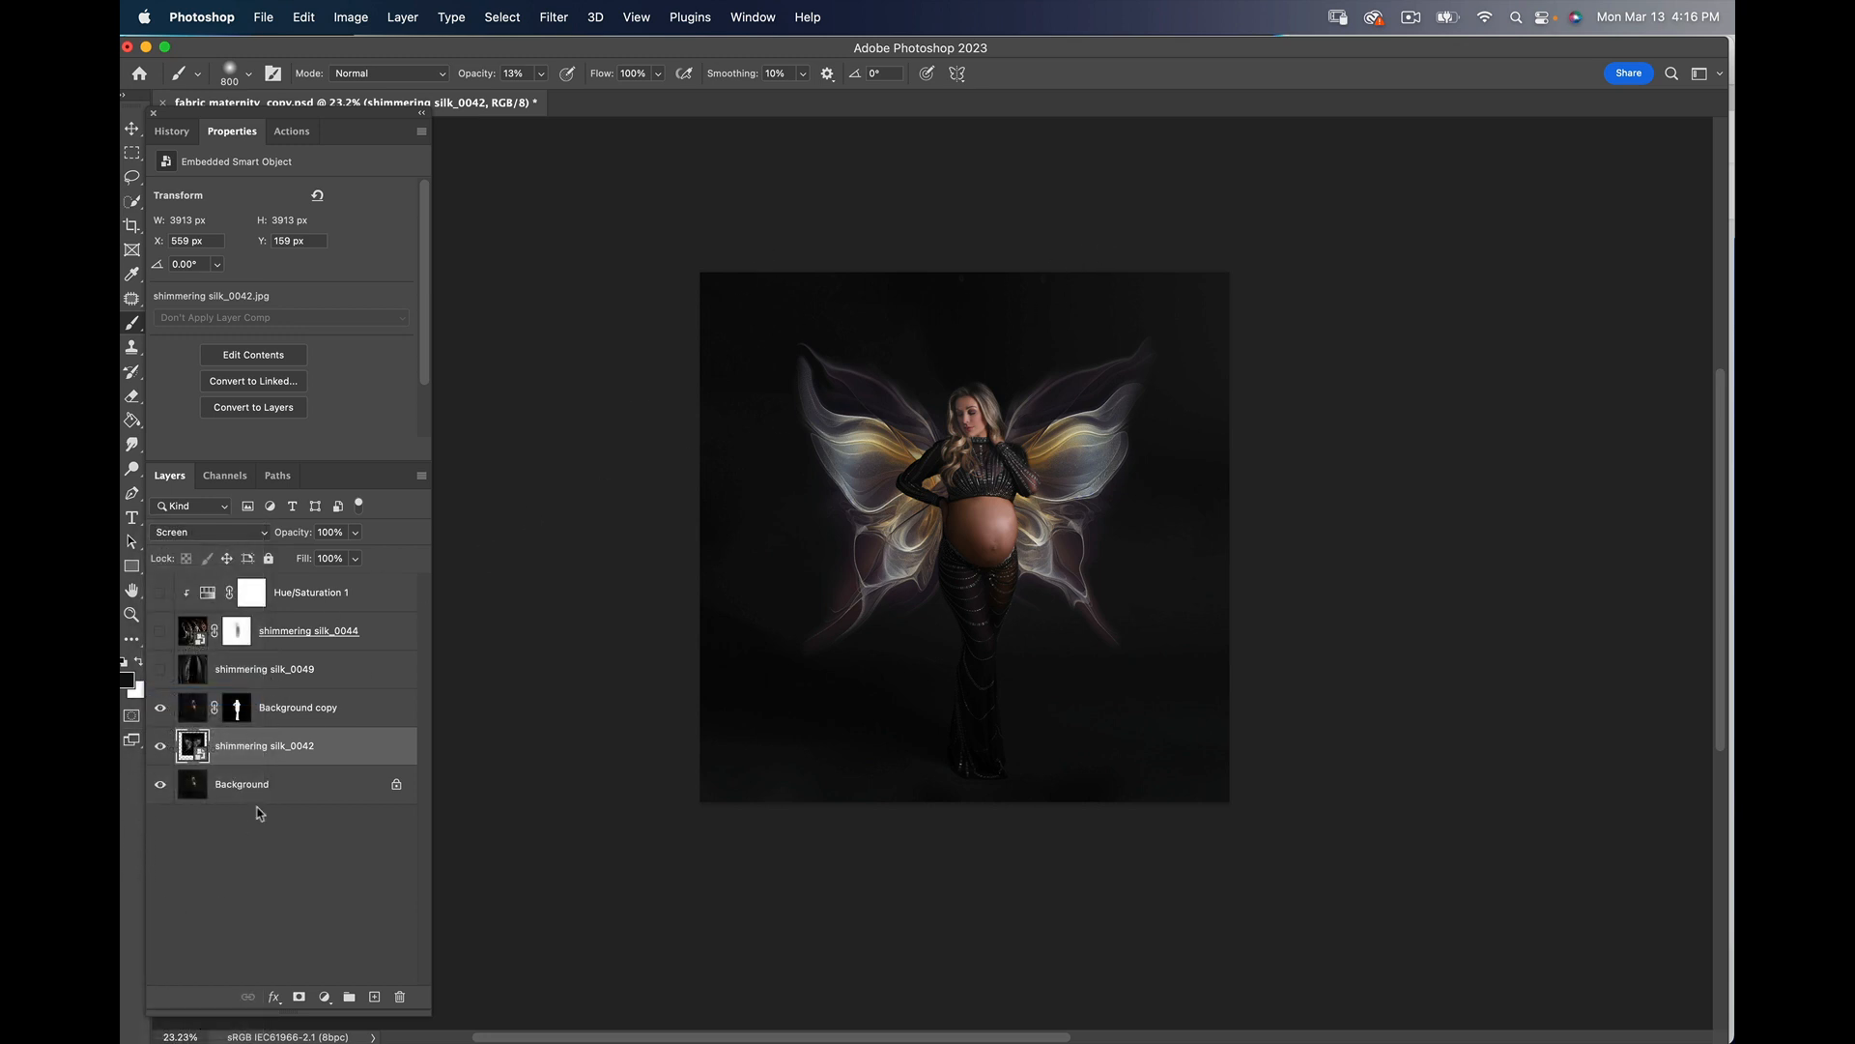
Step: Stamp all visible layers into a new layer above Background copy and hide that merged layer
left_click(371, 712)
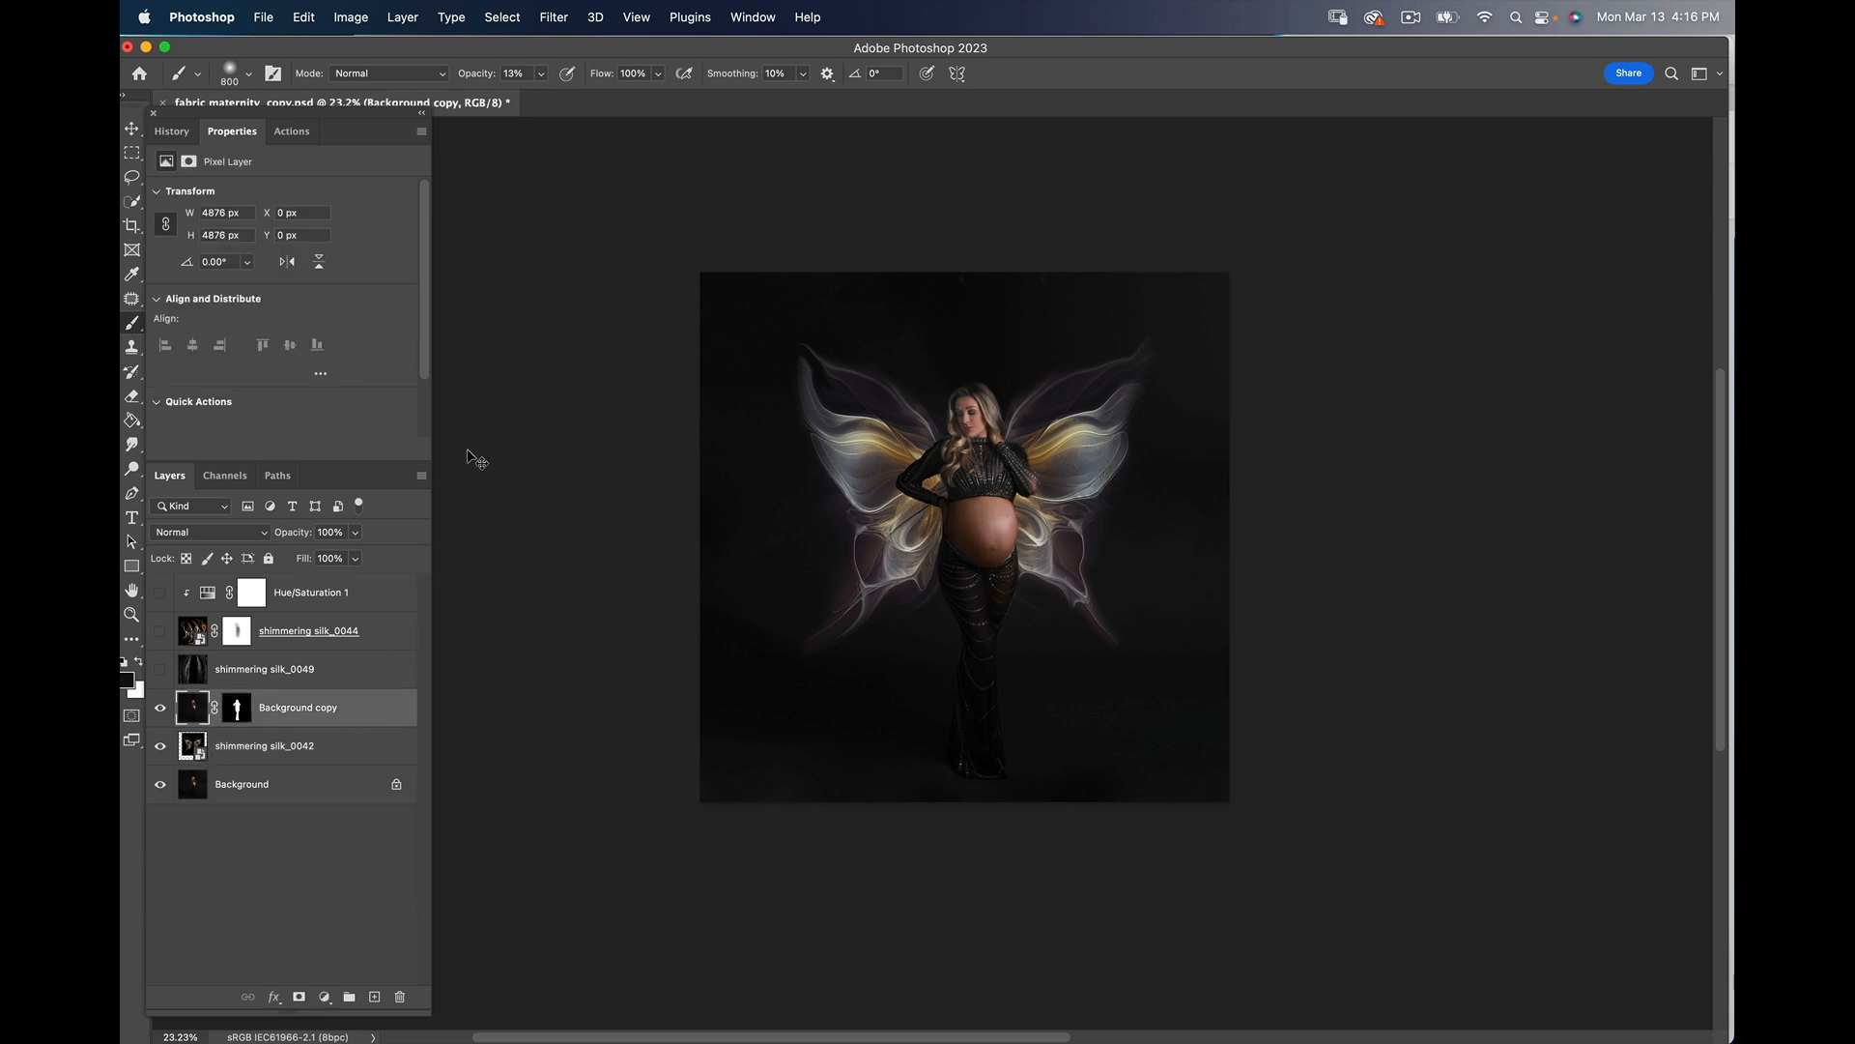
key("super+alt+shift+e")
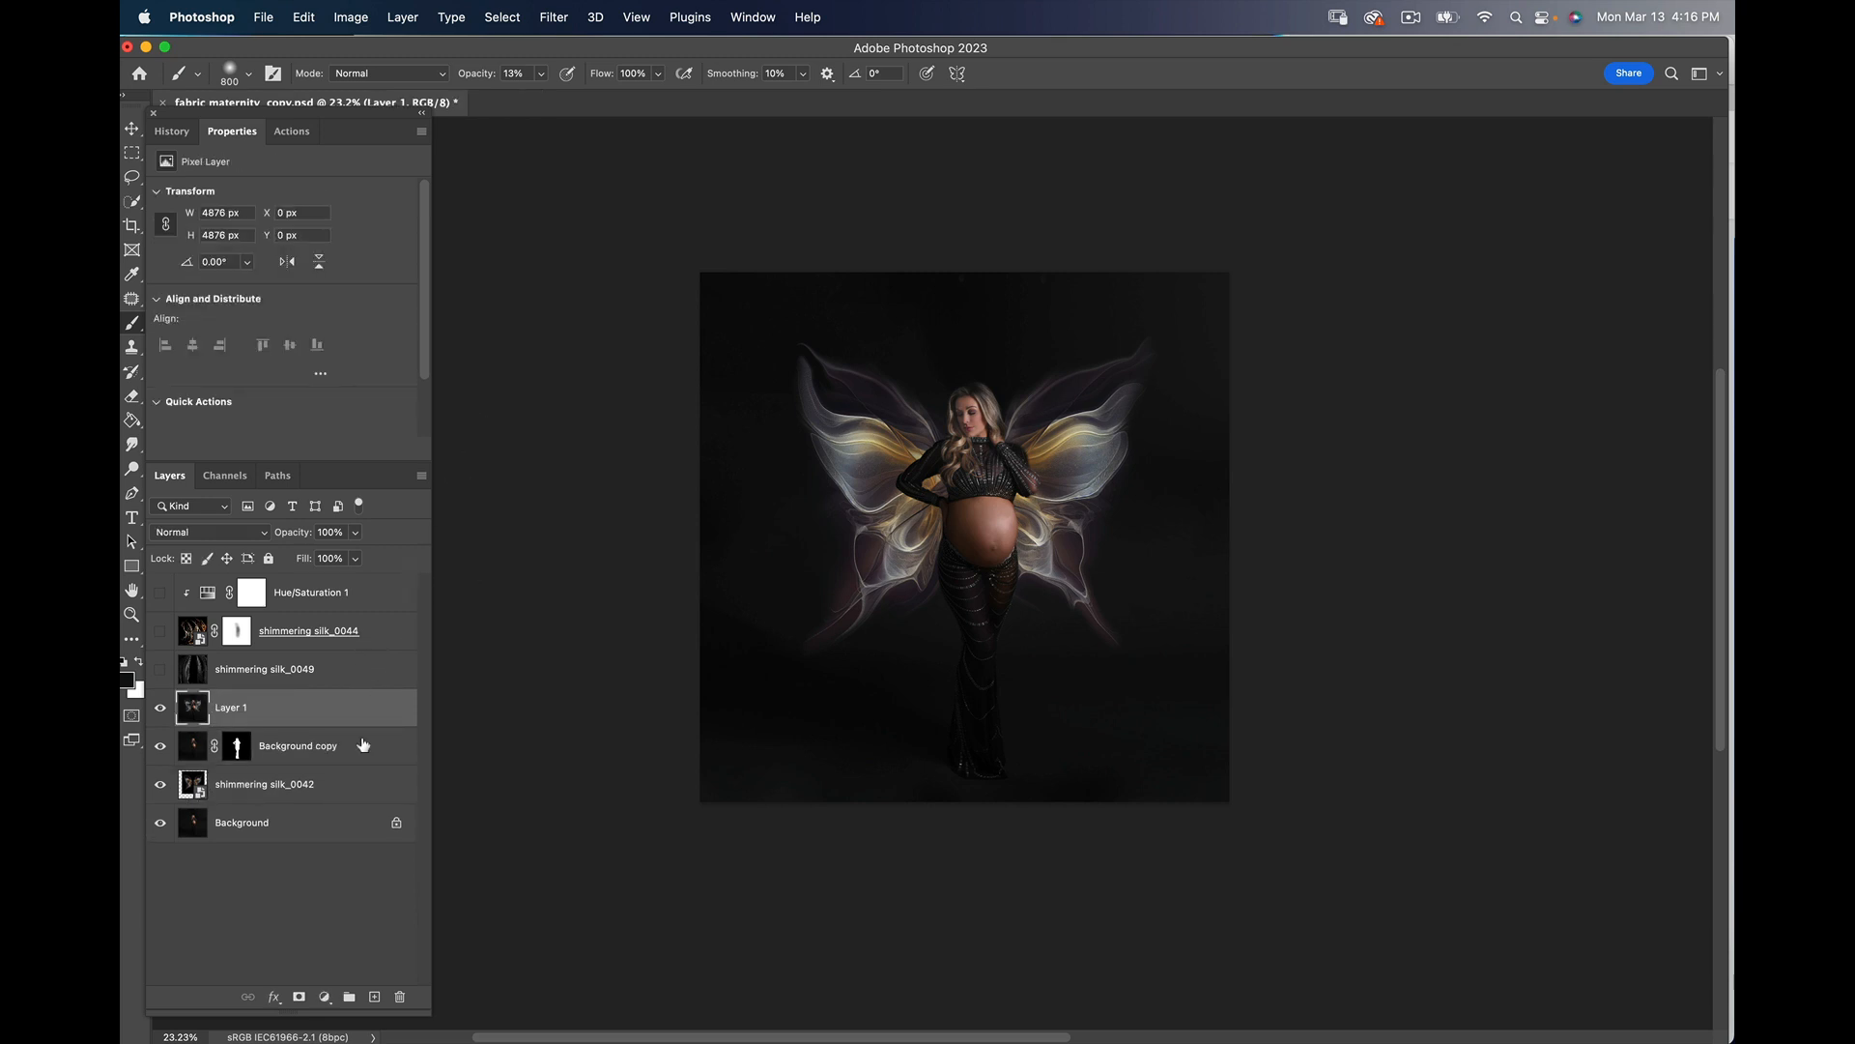
left_click(162, 707)
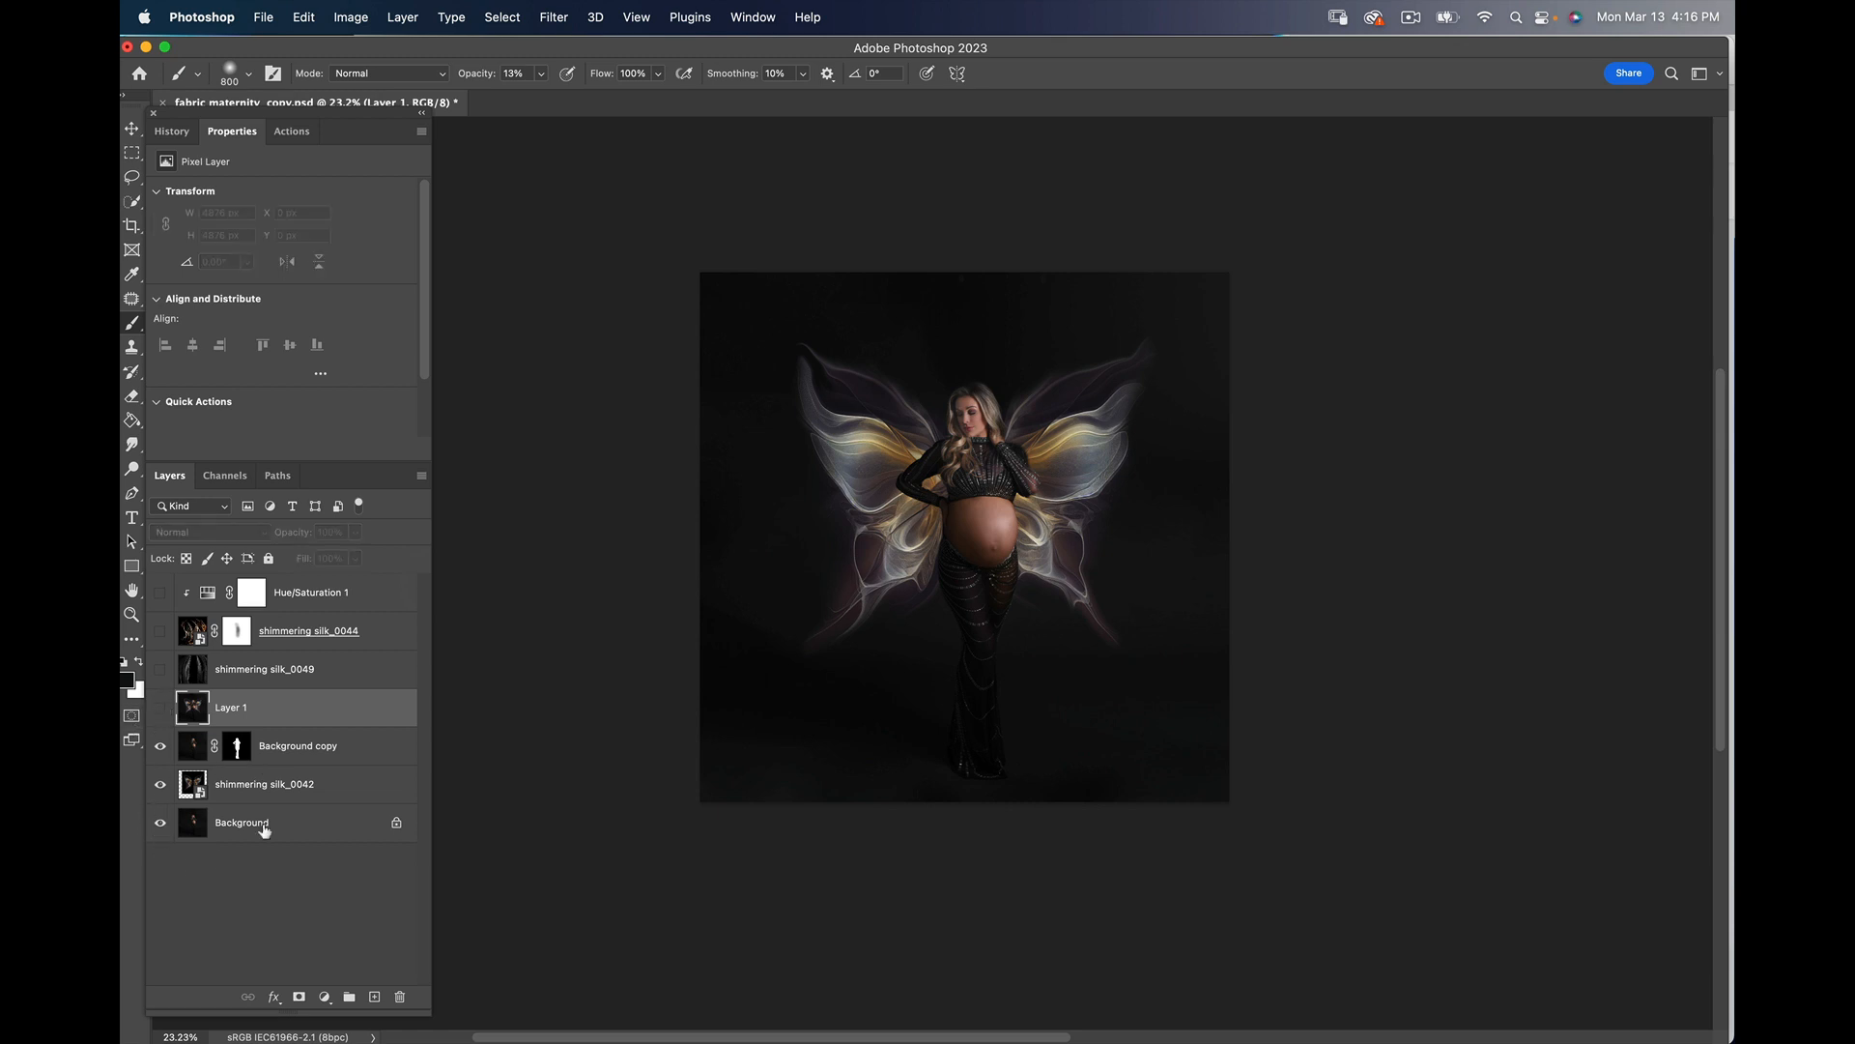
Step: Change the blending mode of the shimmering silk_0042 butterfly wings layer to Color Dodge
left_click(228, 786)
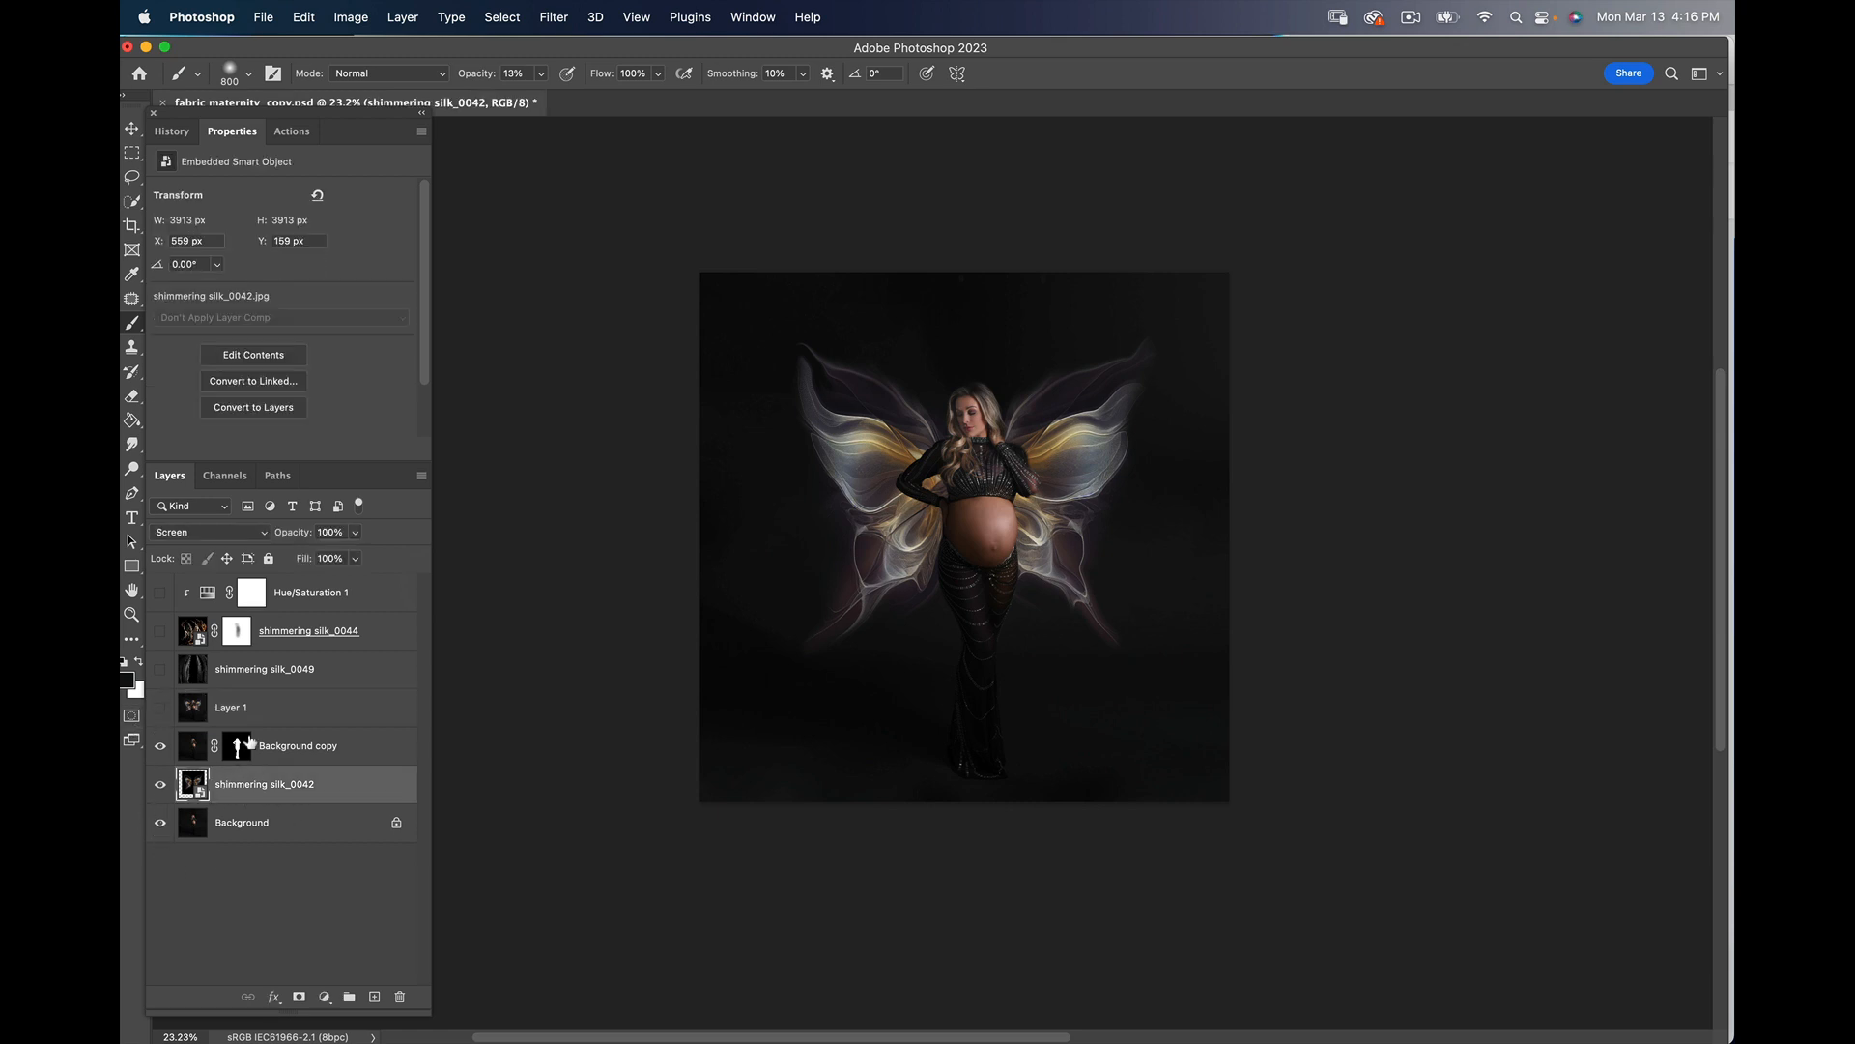
left_click(266, 537)
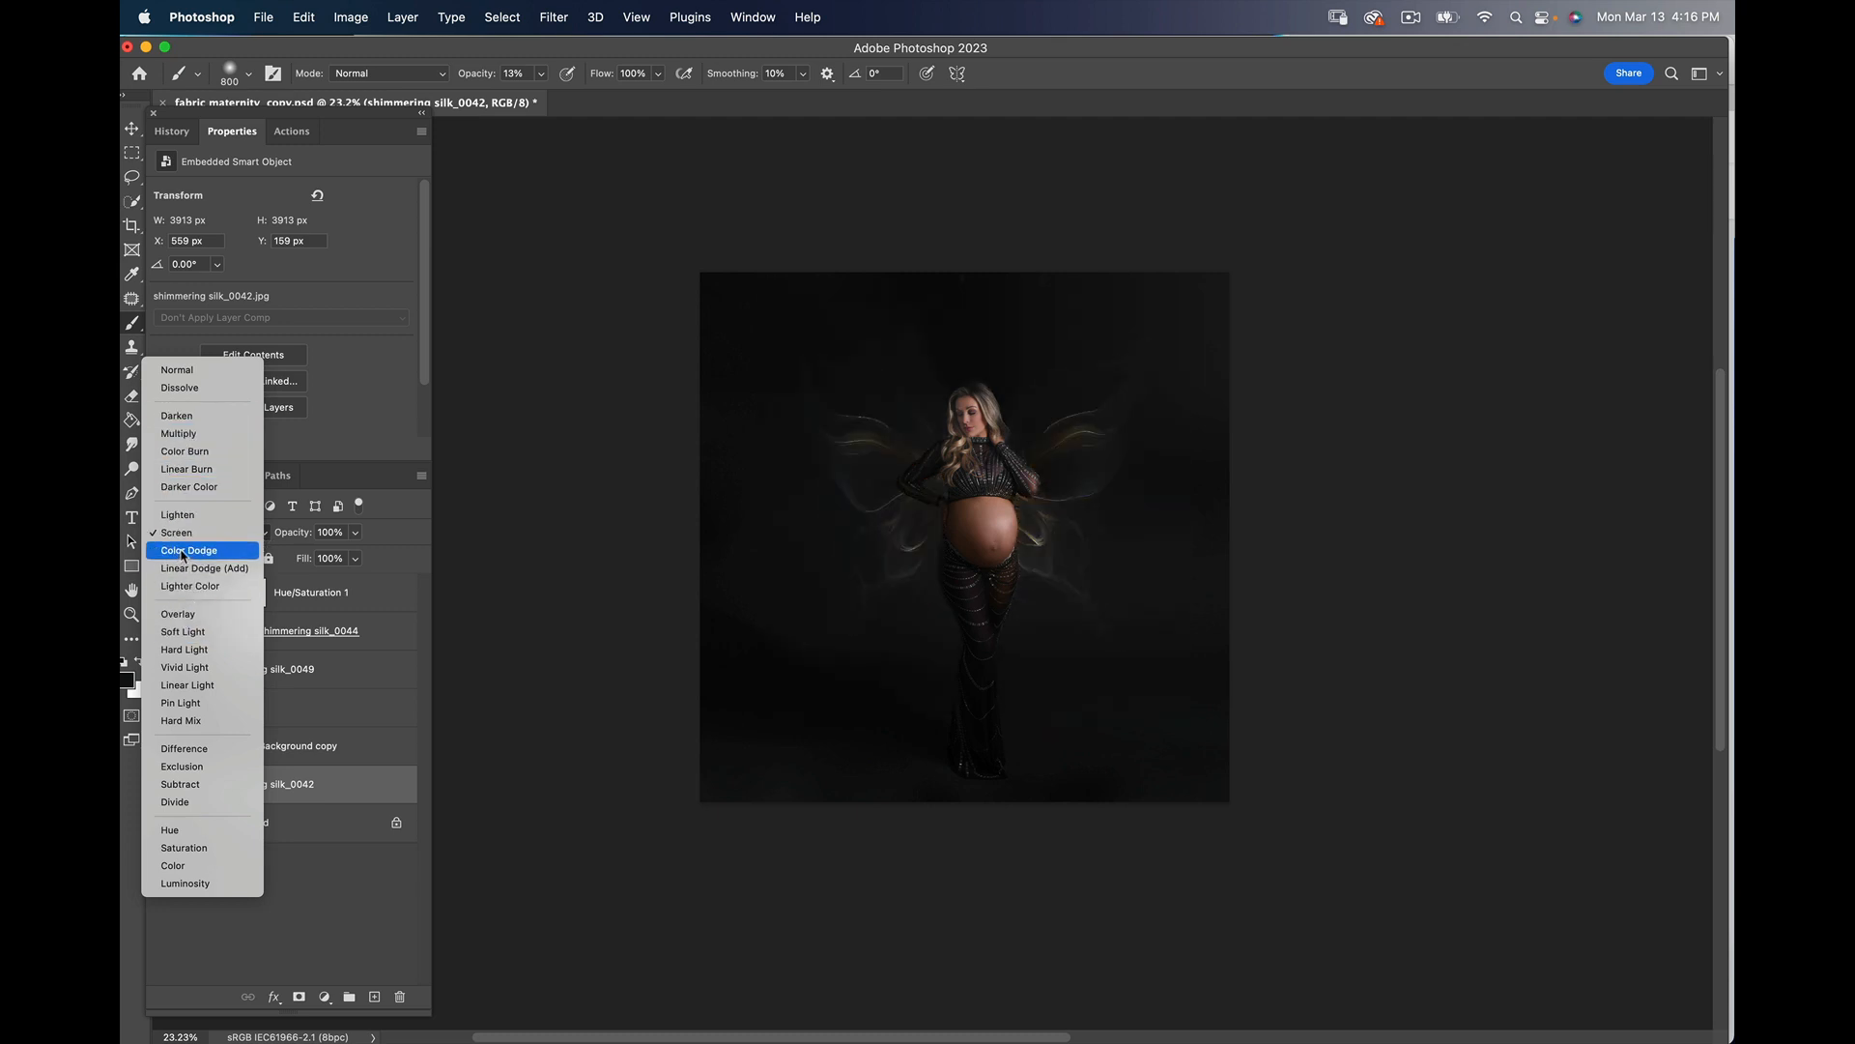
left_click(183, 552)
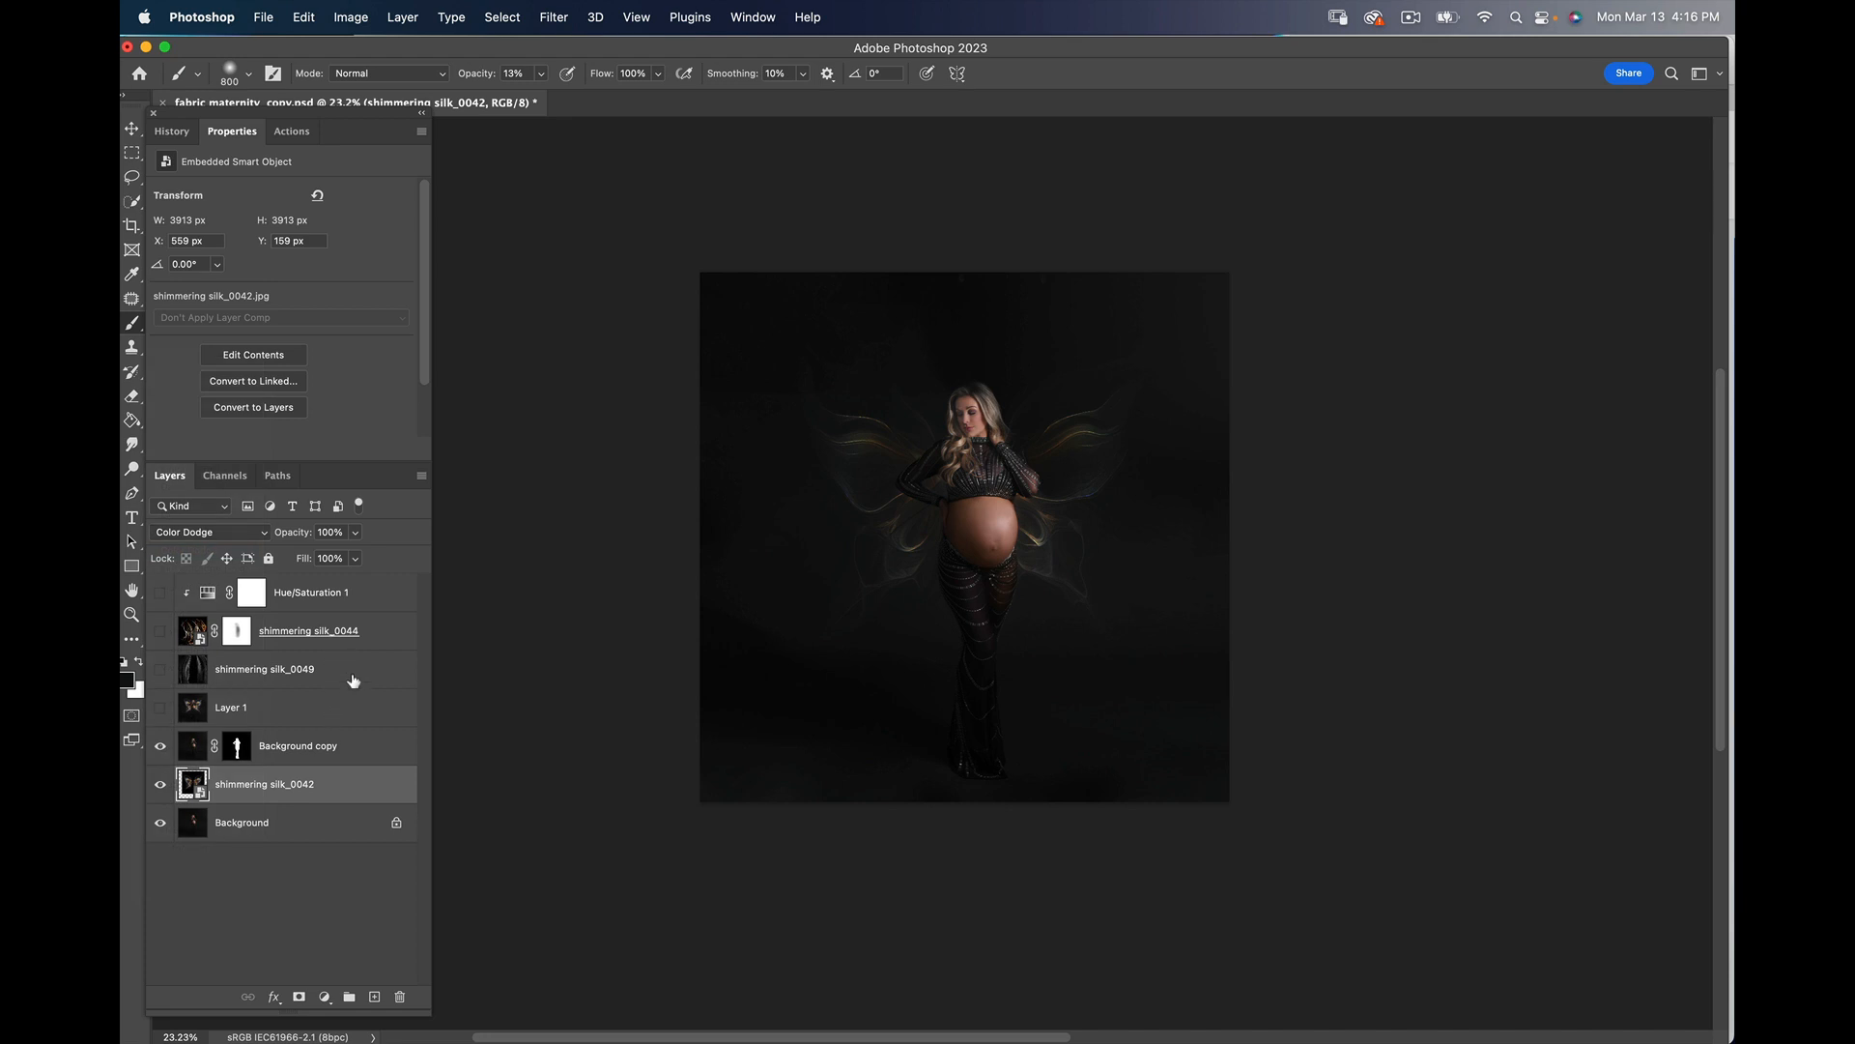
Step: Stamp the Color Dodge version of the wings composite into a merged layer above Background copy and hide that merged layer
left_click(354, 756)
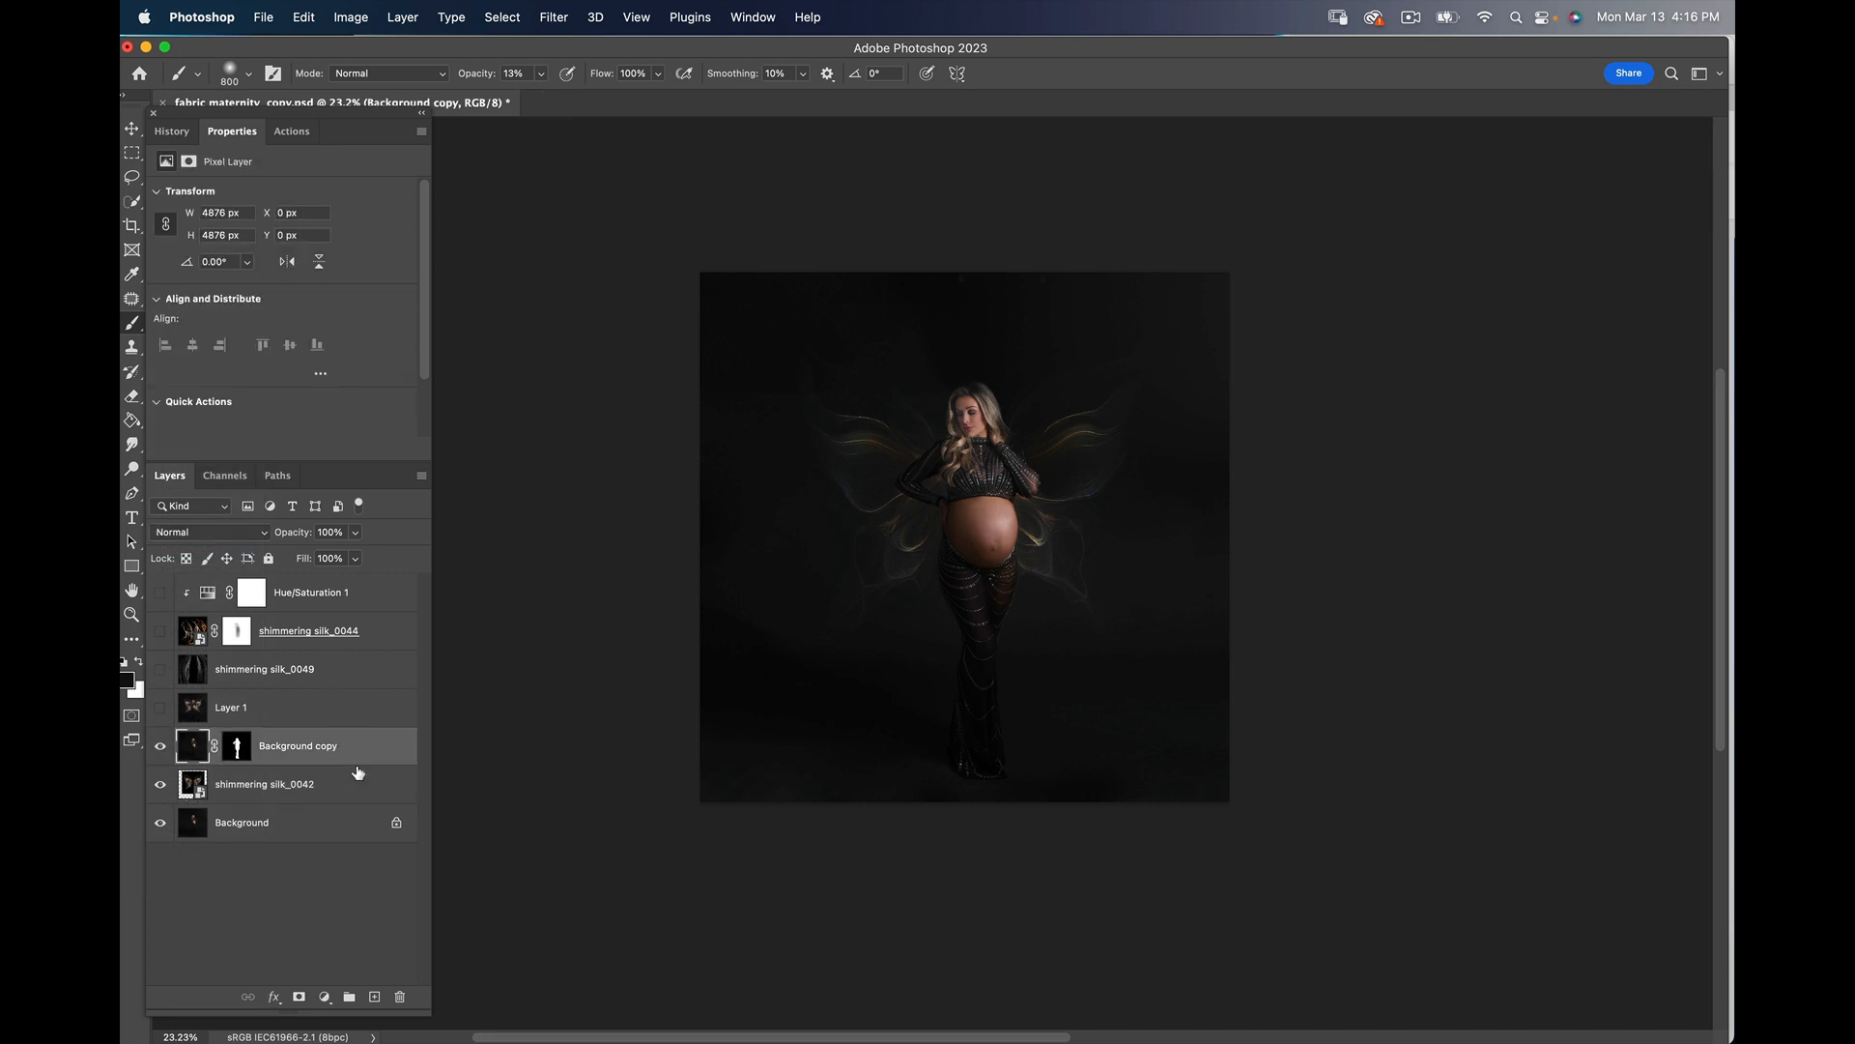
key("super+alt+shift+e")
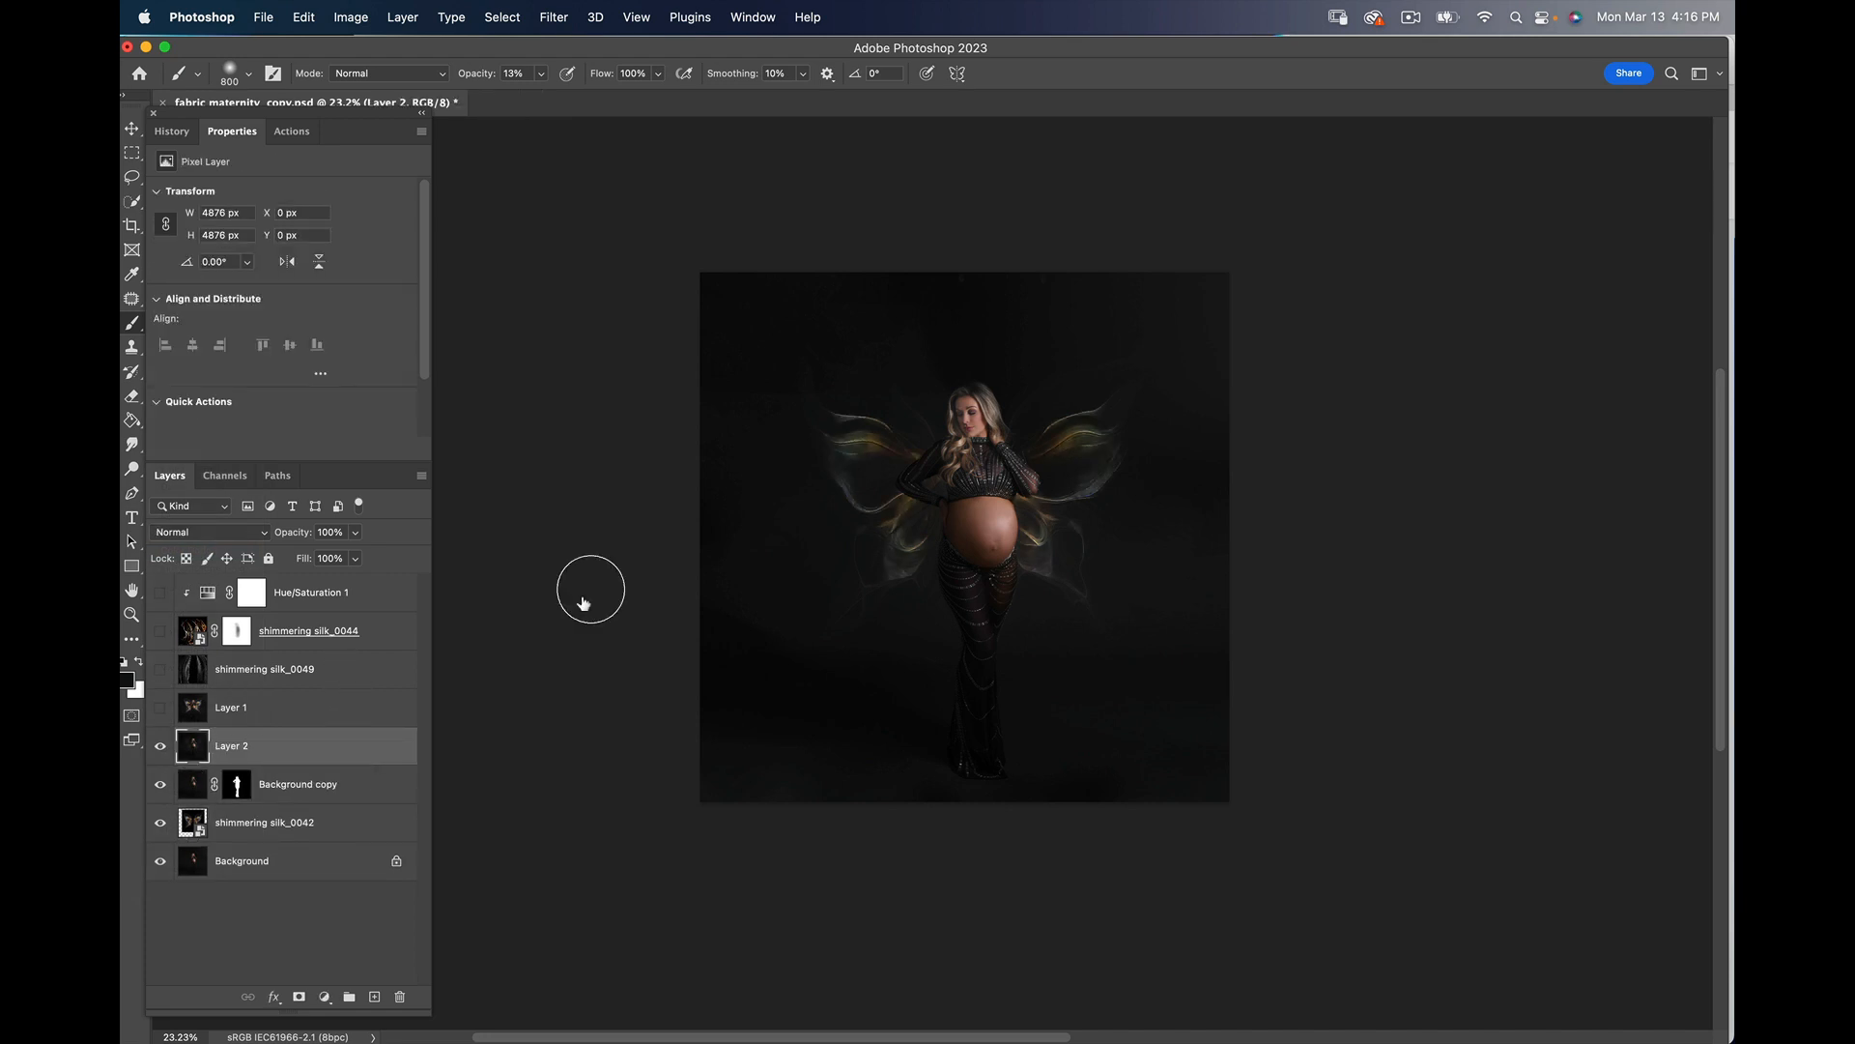
left_click(160, 746)
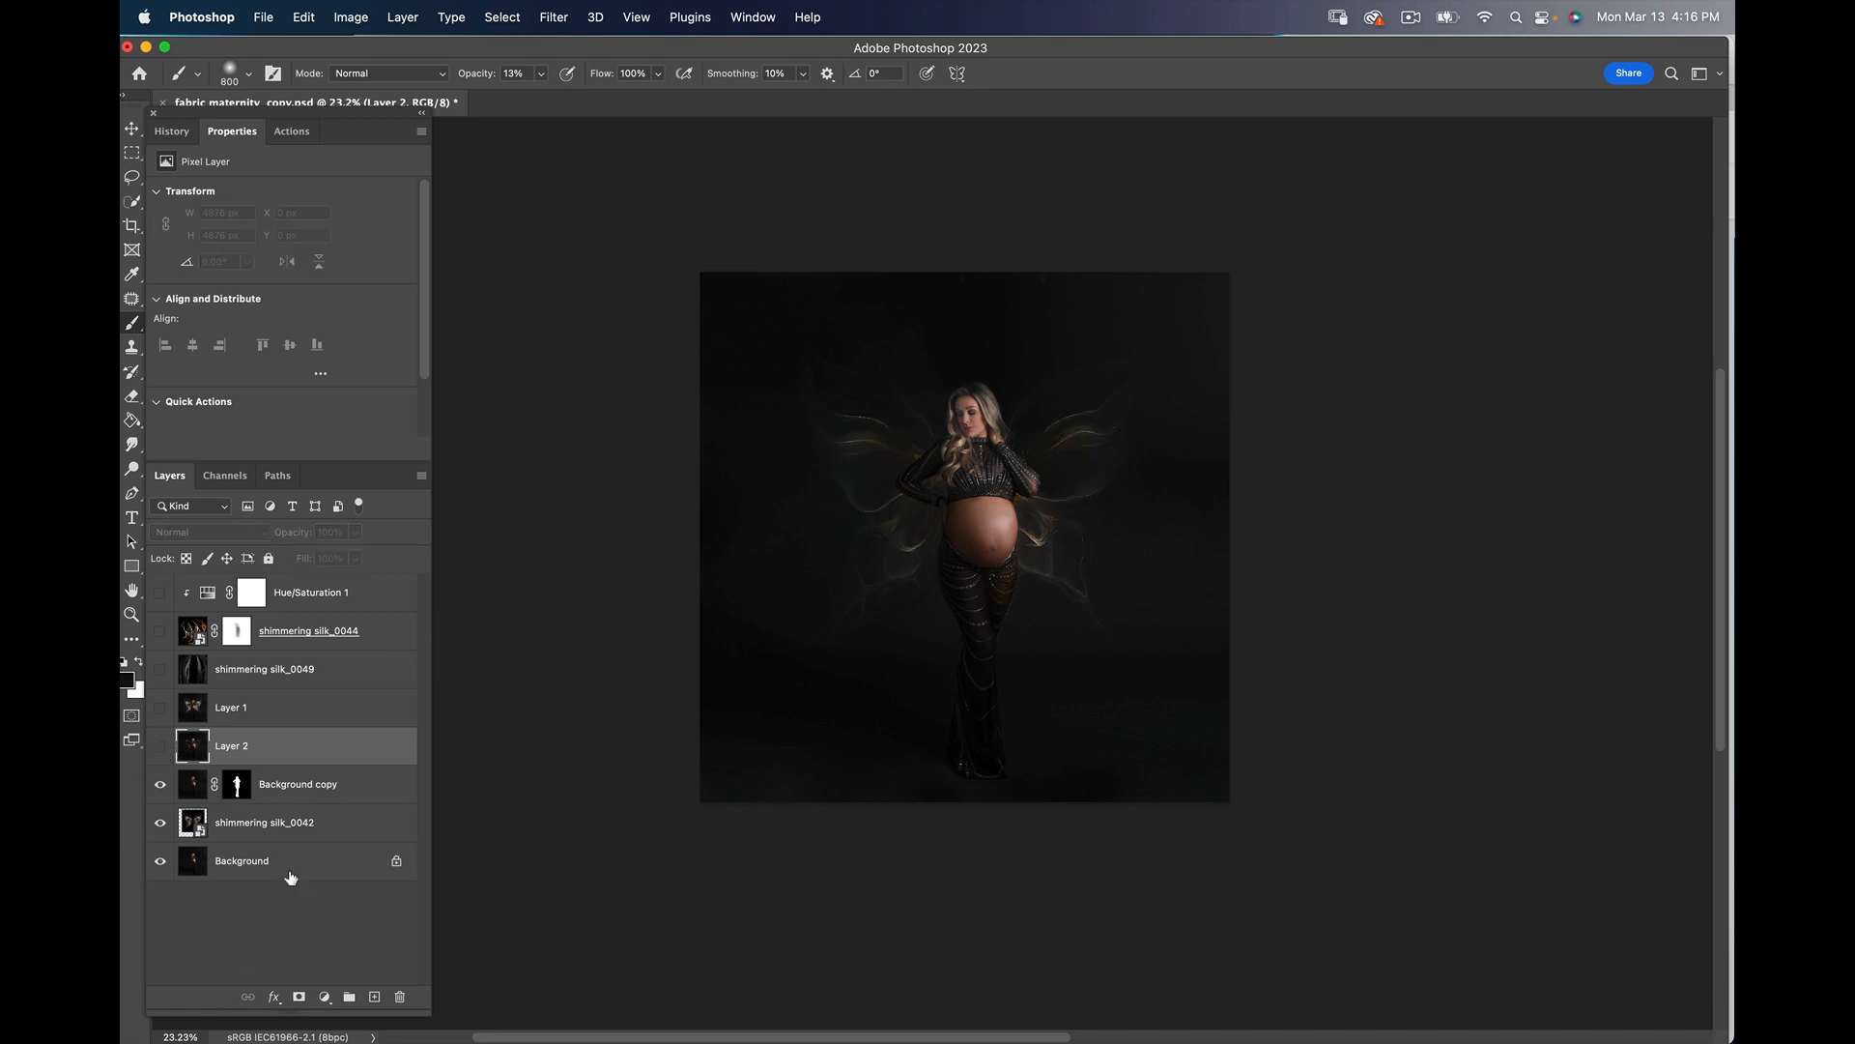
Step: Add a Hue/Saturation adjustment clipped to the shimmering silk_0042 layer and set its saturation to -100
left_click(275, 826)
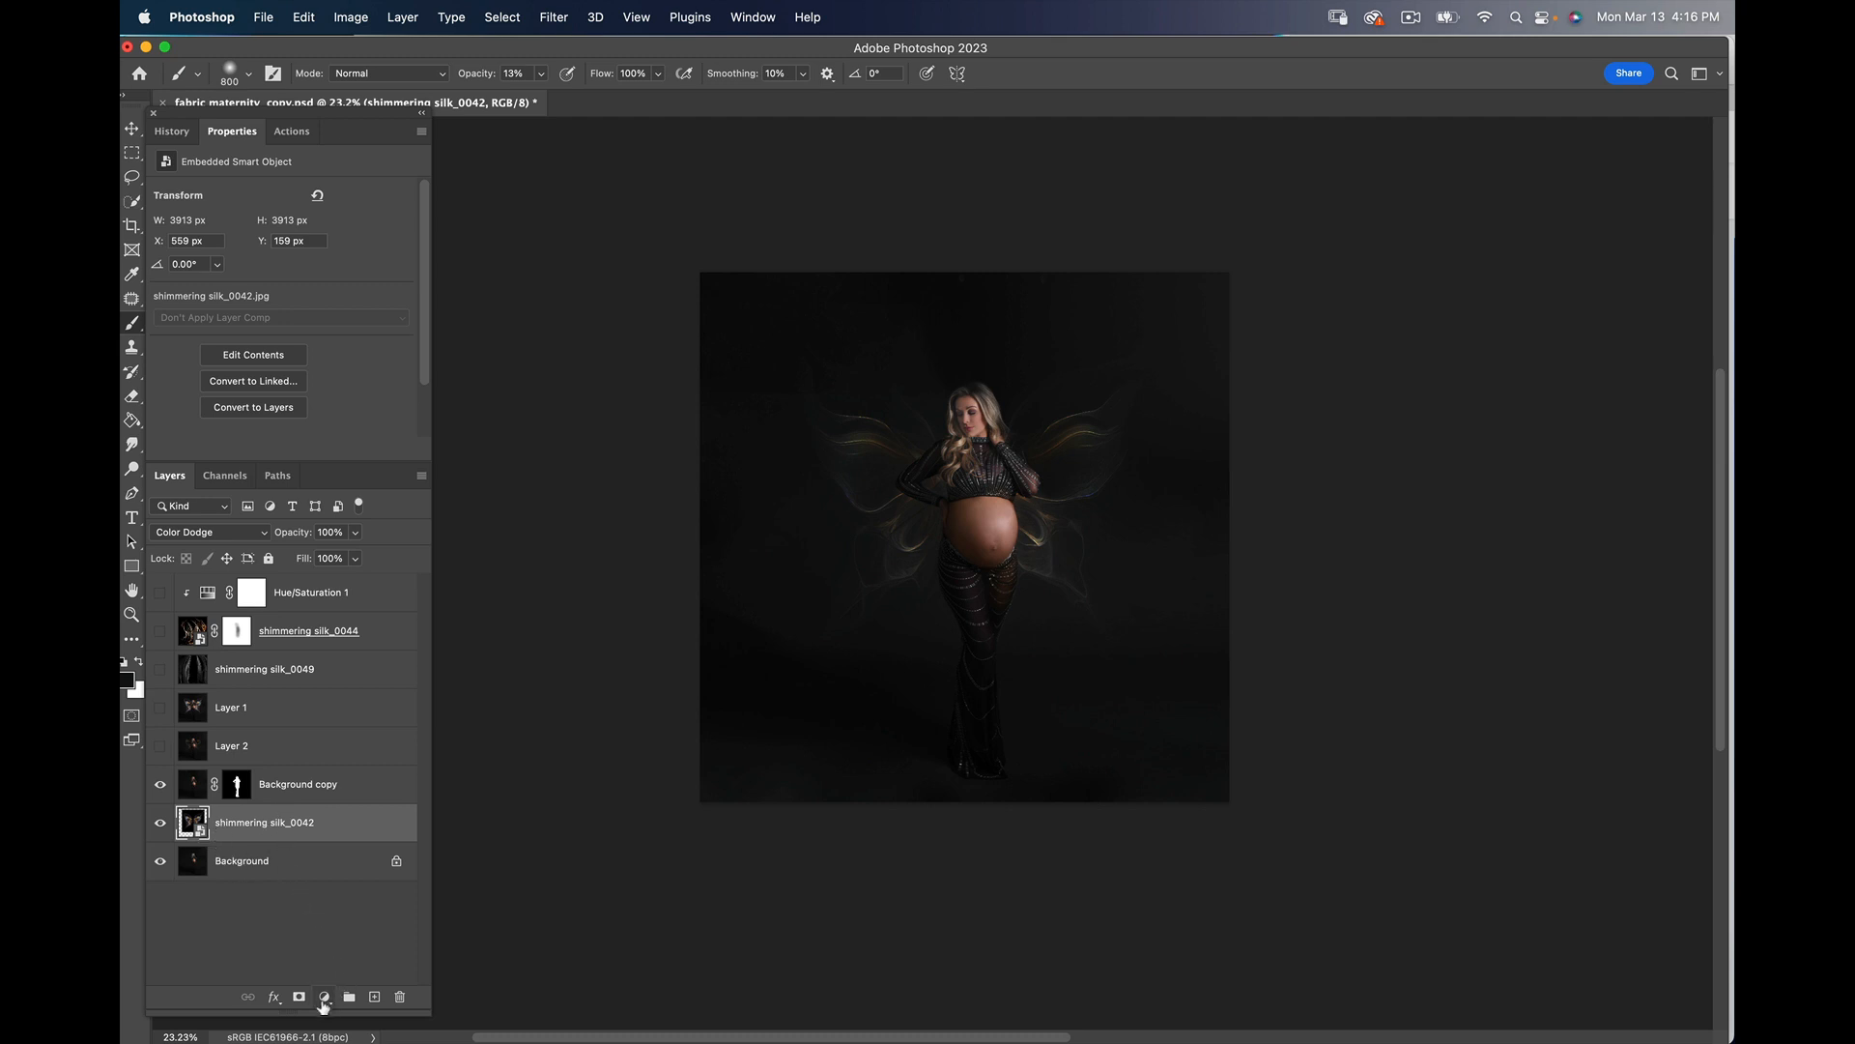
left_click(326, 998)
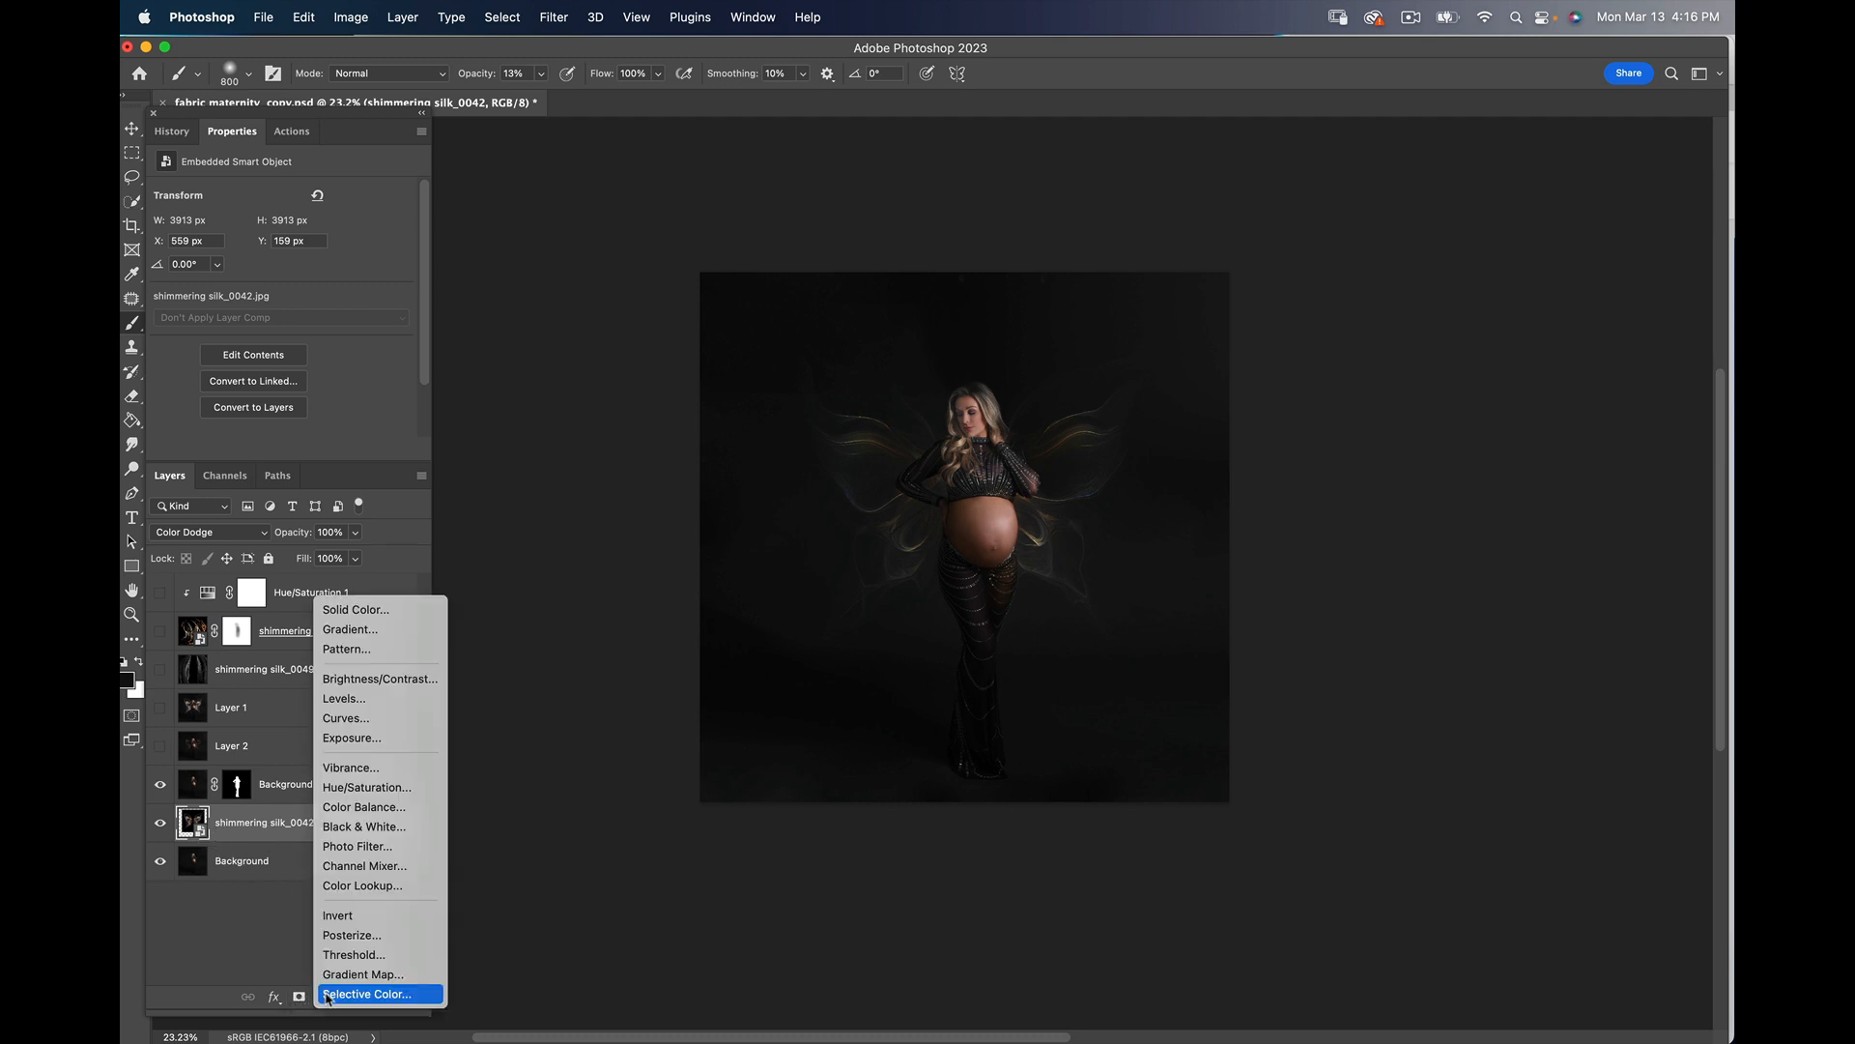
left_click(375, 791)
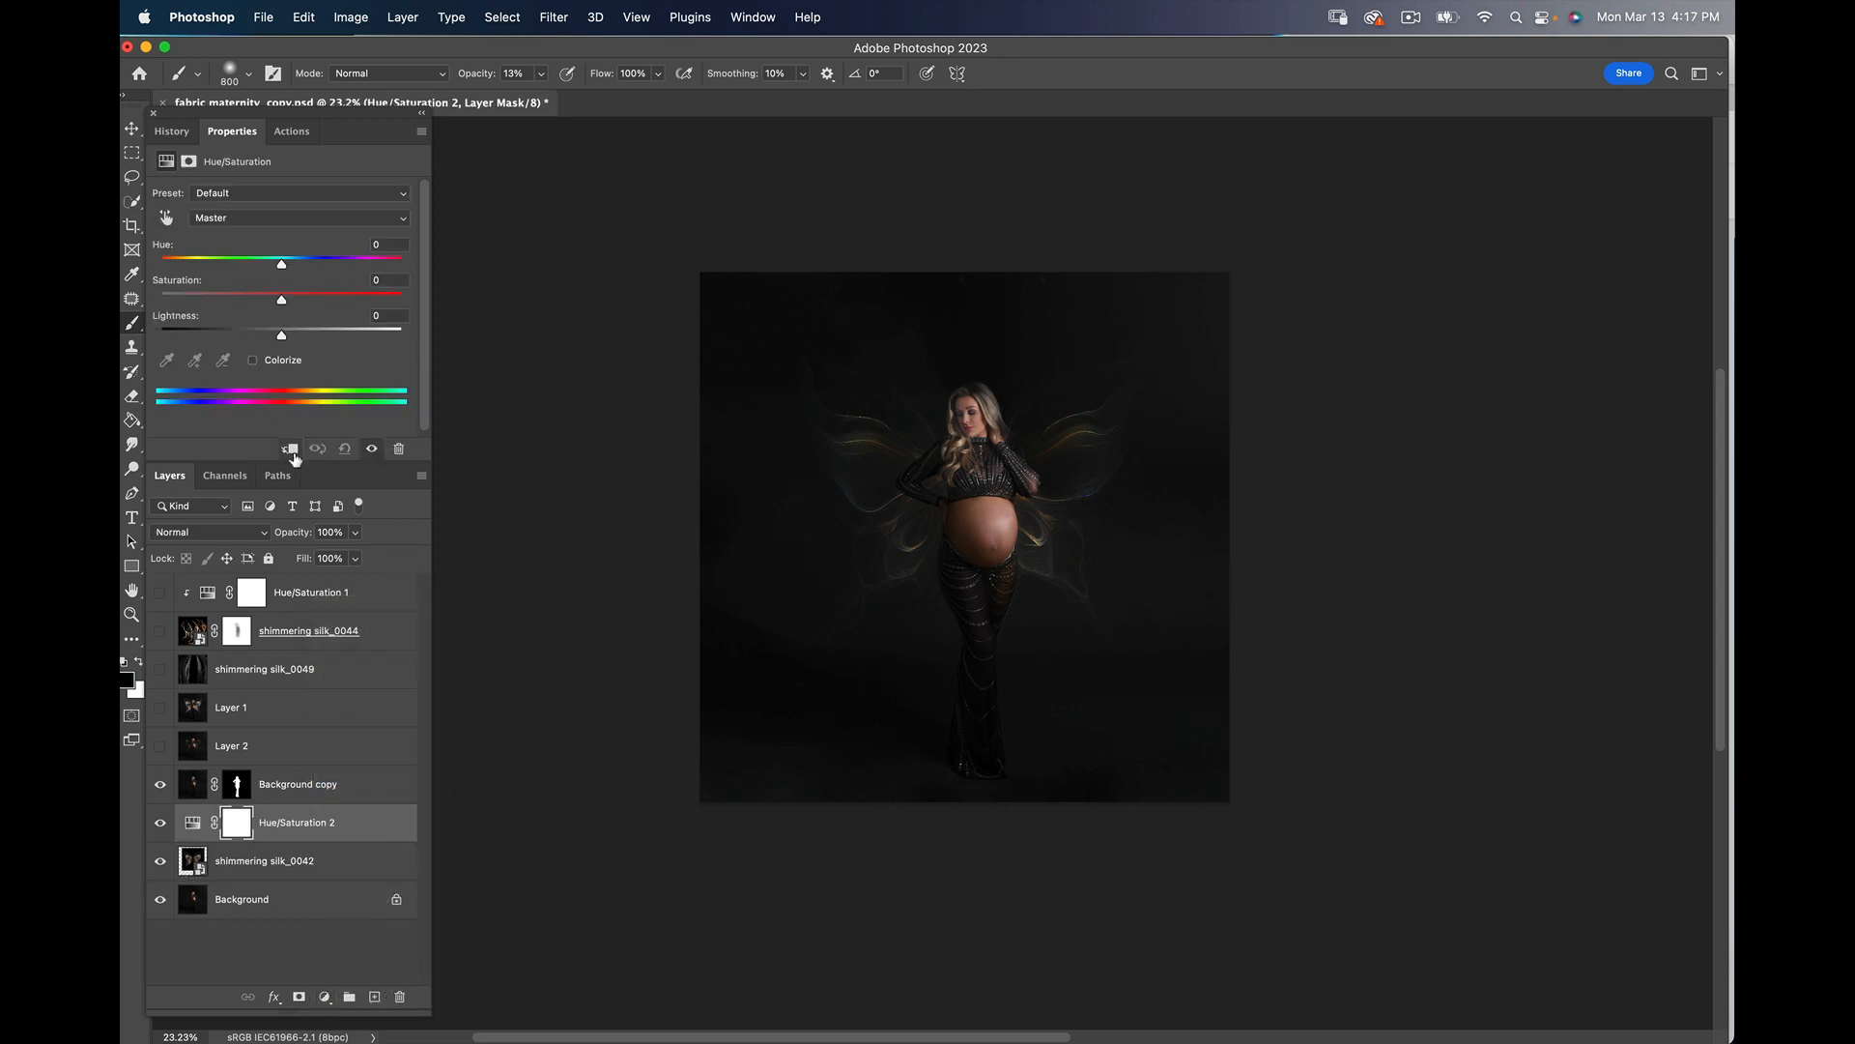
left_click(290, 449)
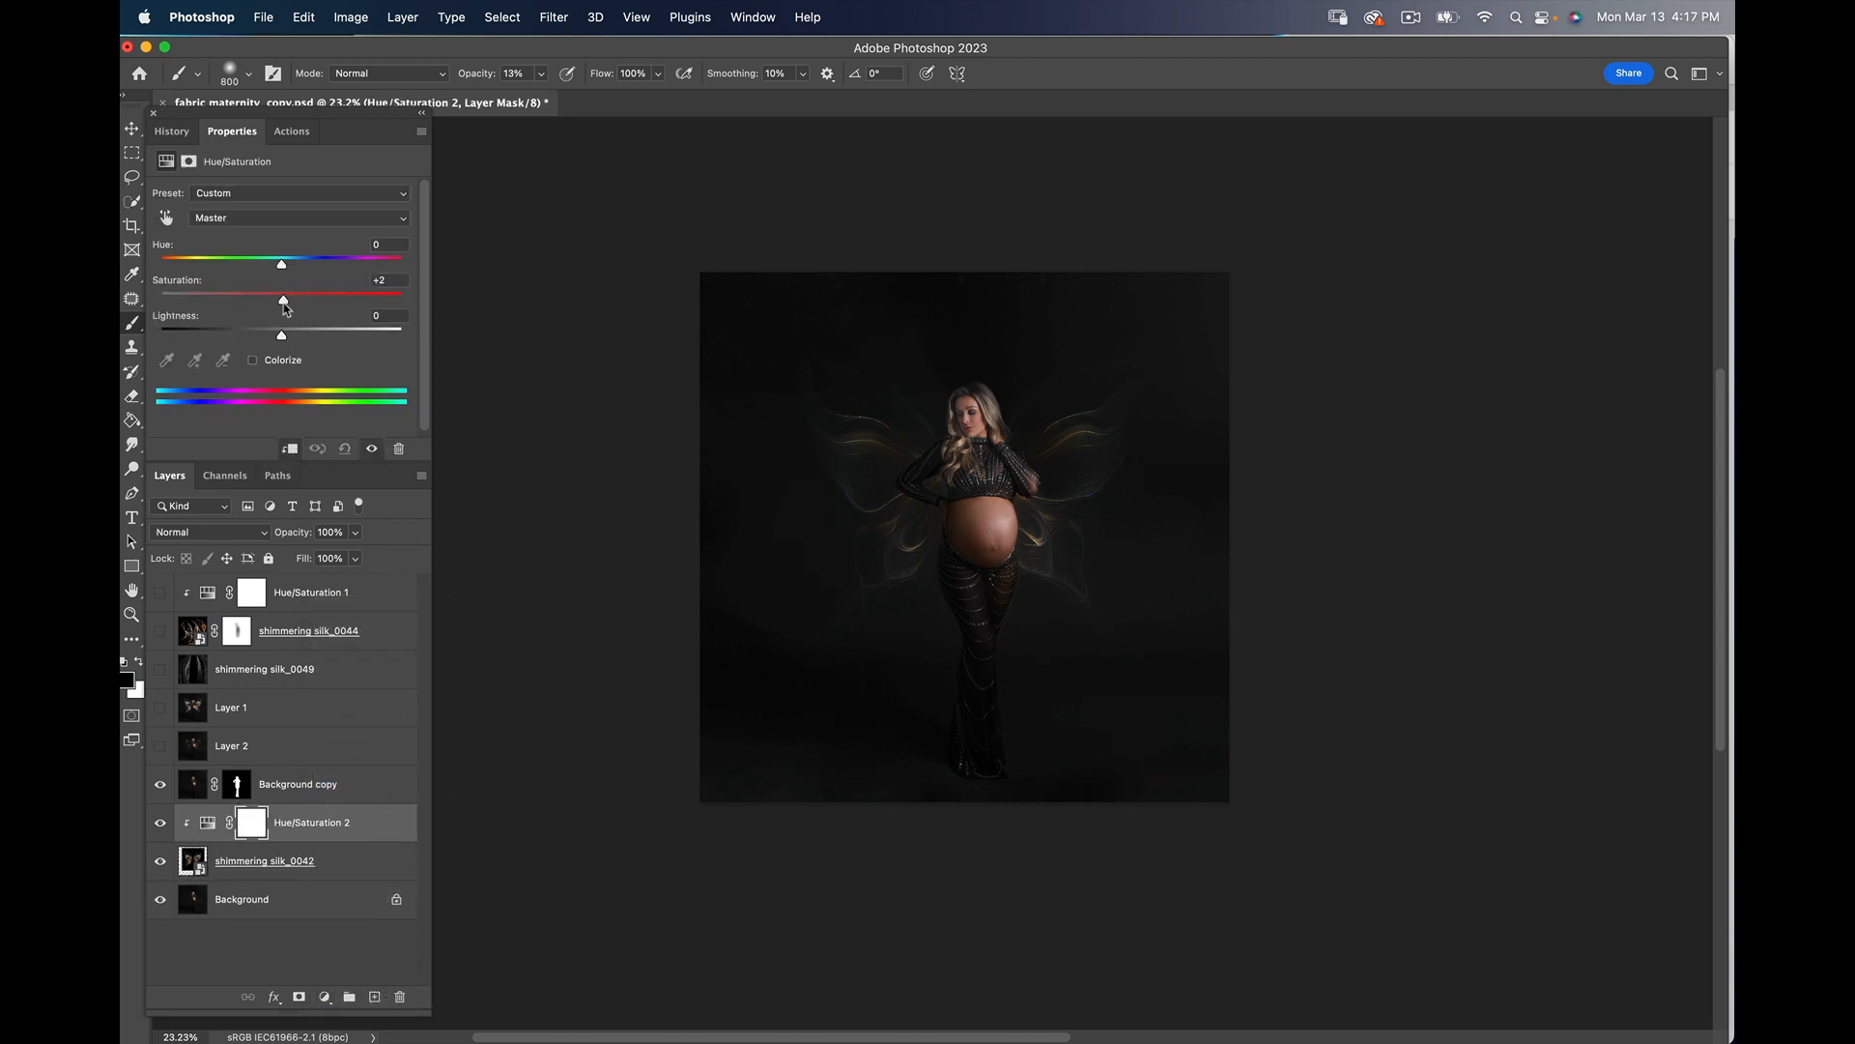
left_click_drag(282, 300, 148, 314)
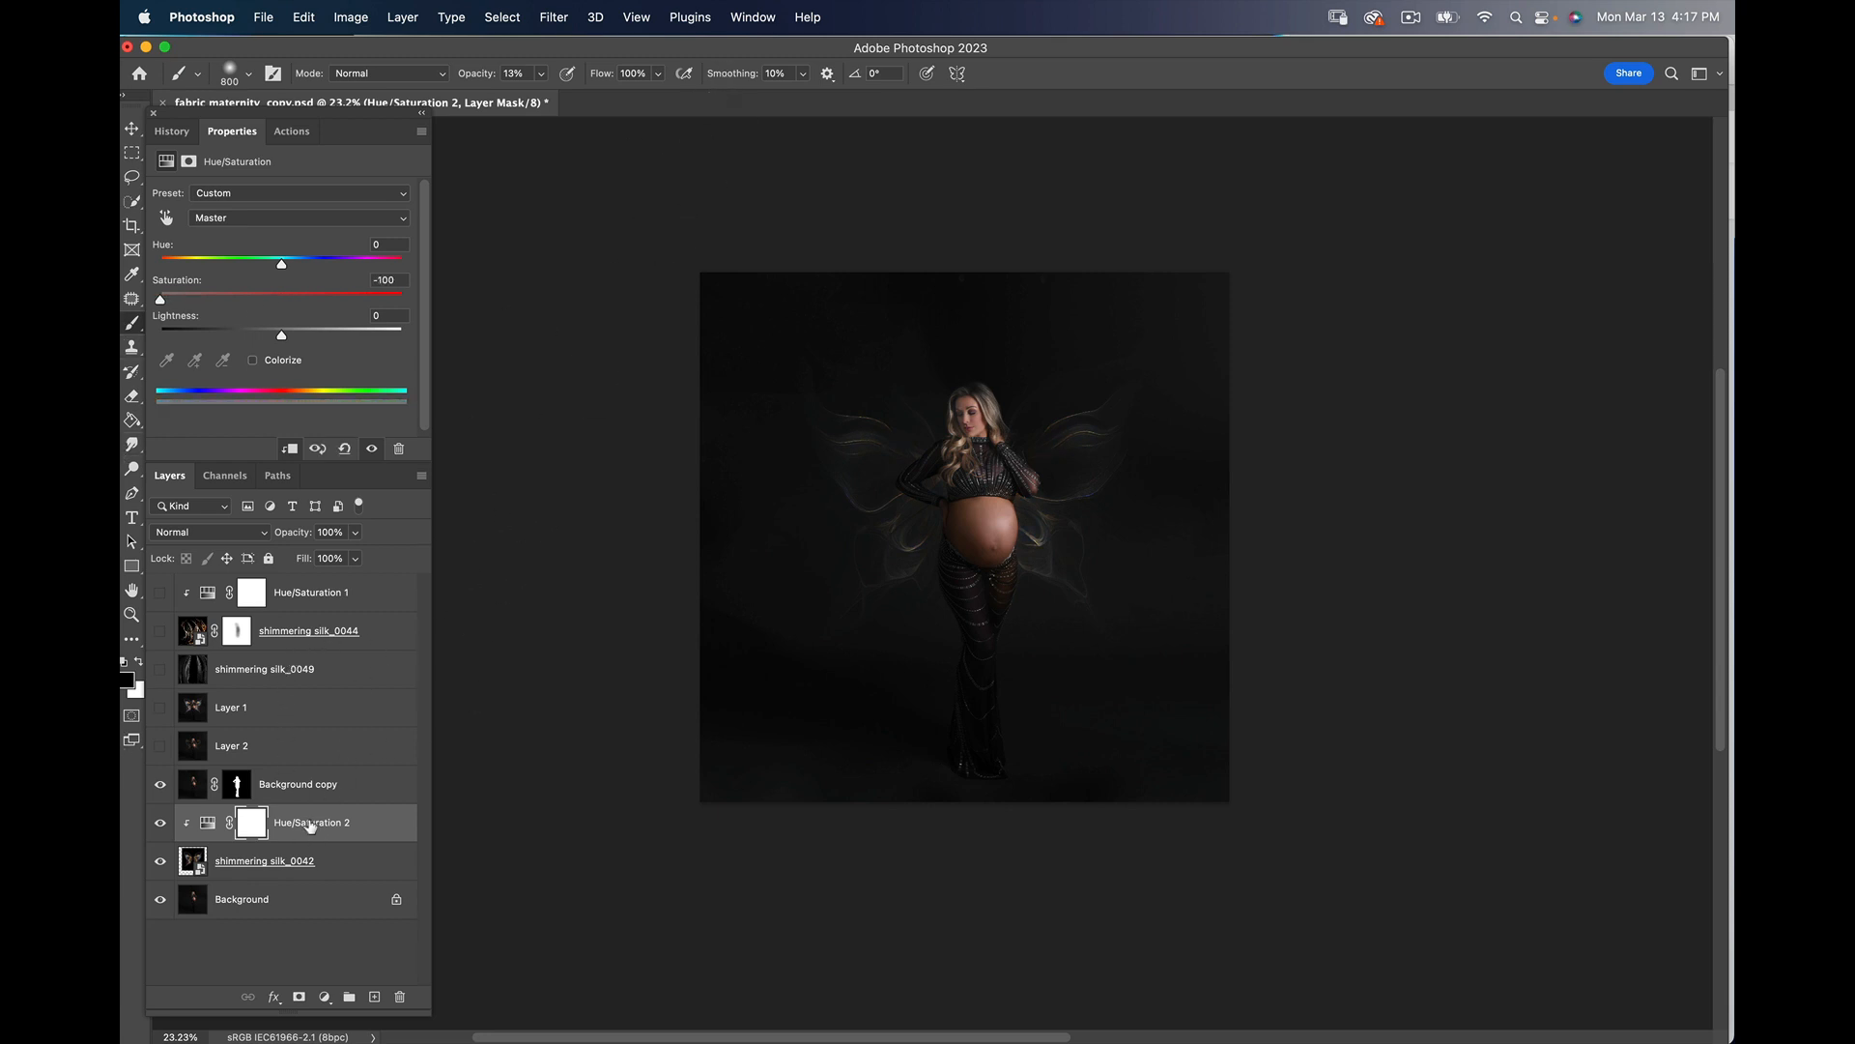
Step: Stamp the desaturated wings composite into a merged layer above Background copy and hide all the layers beneath it
left_click(367, 790)
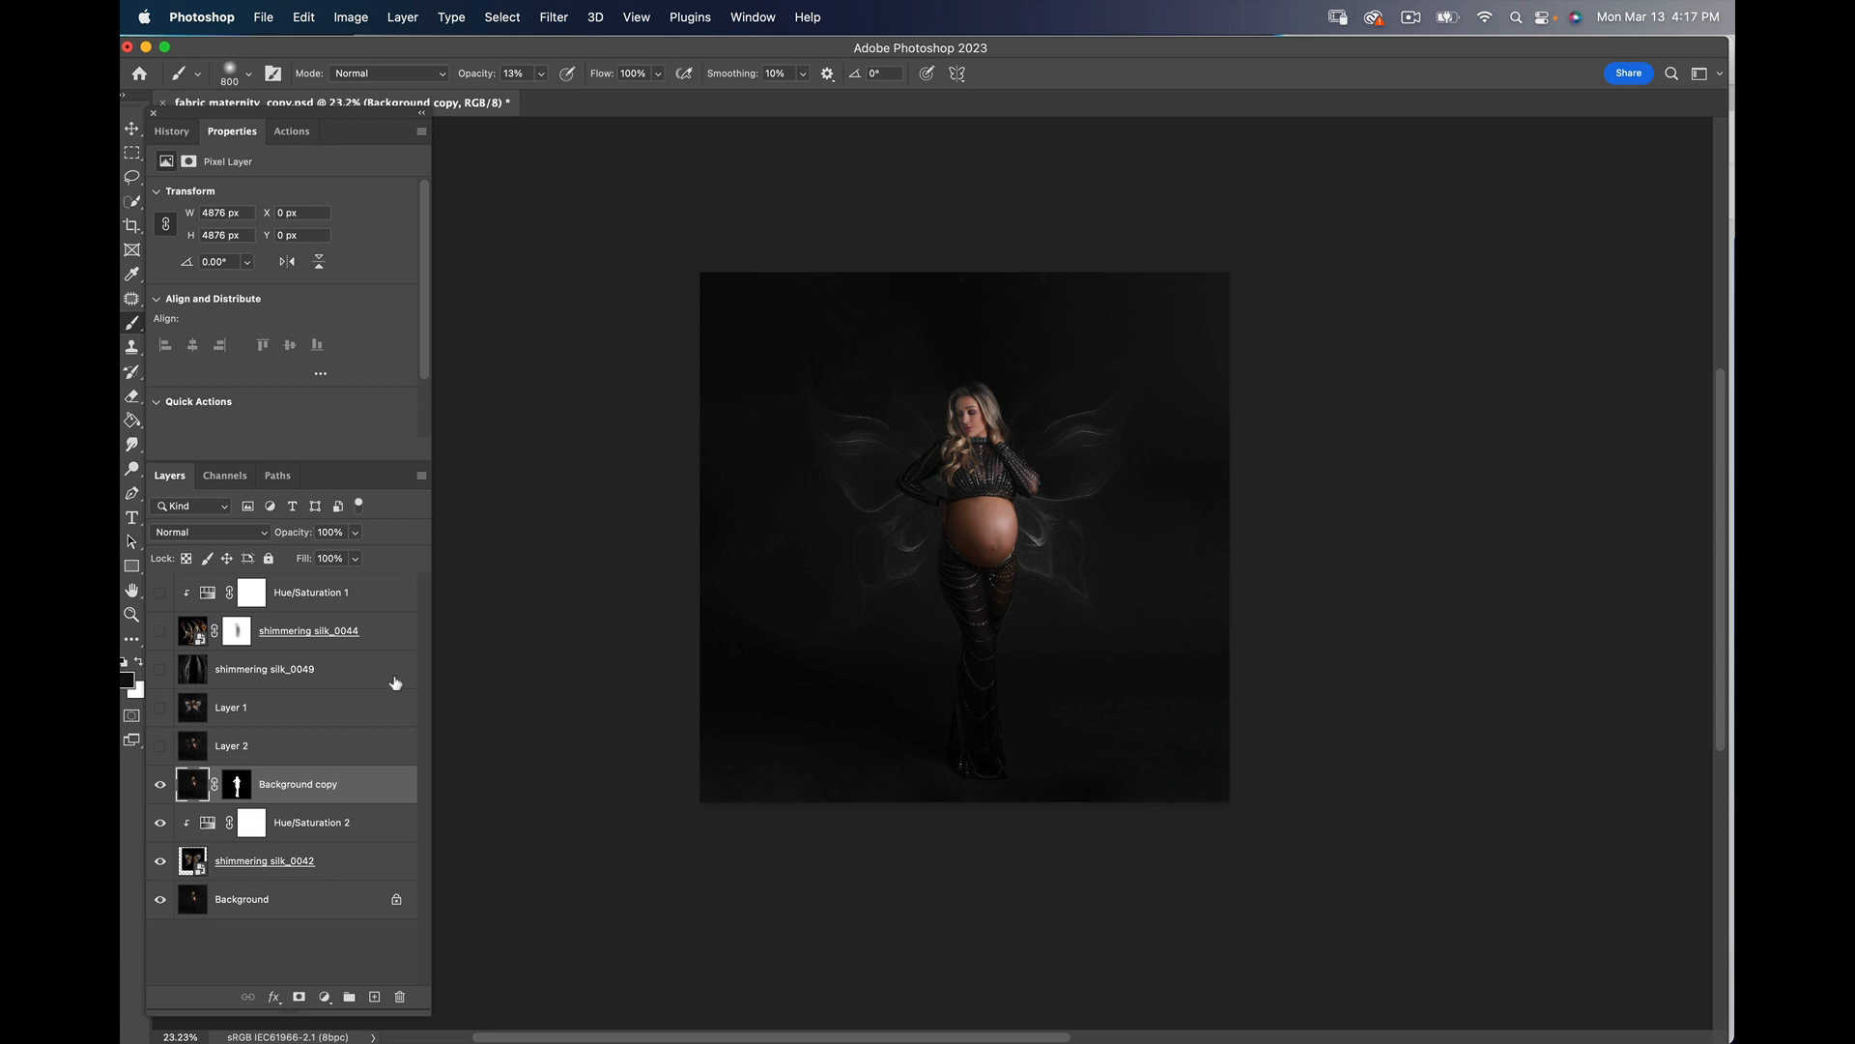
key("alt+shift+super+e")
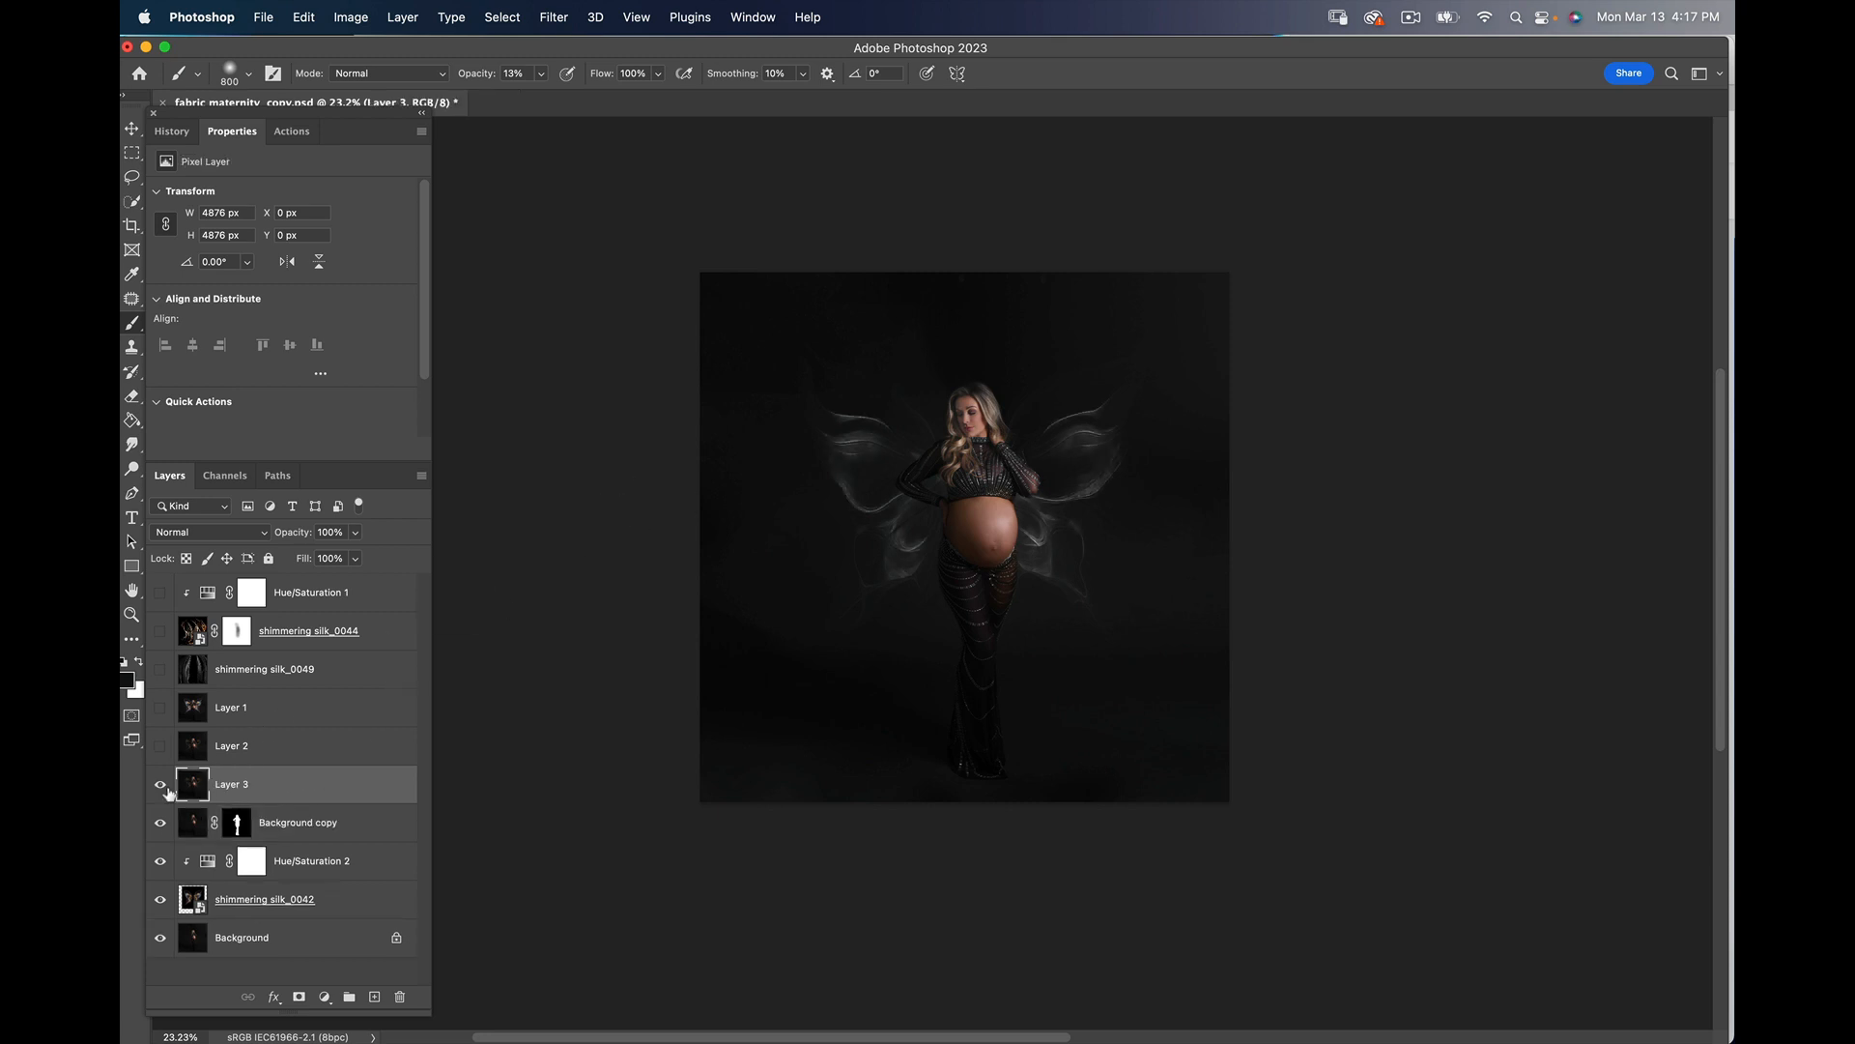
left_click_drag(162, 823, 158, 989)
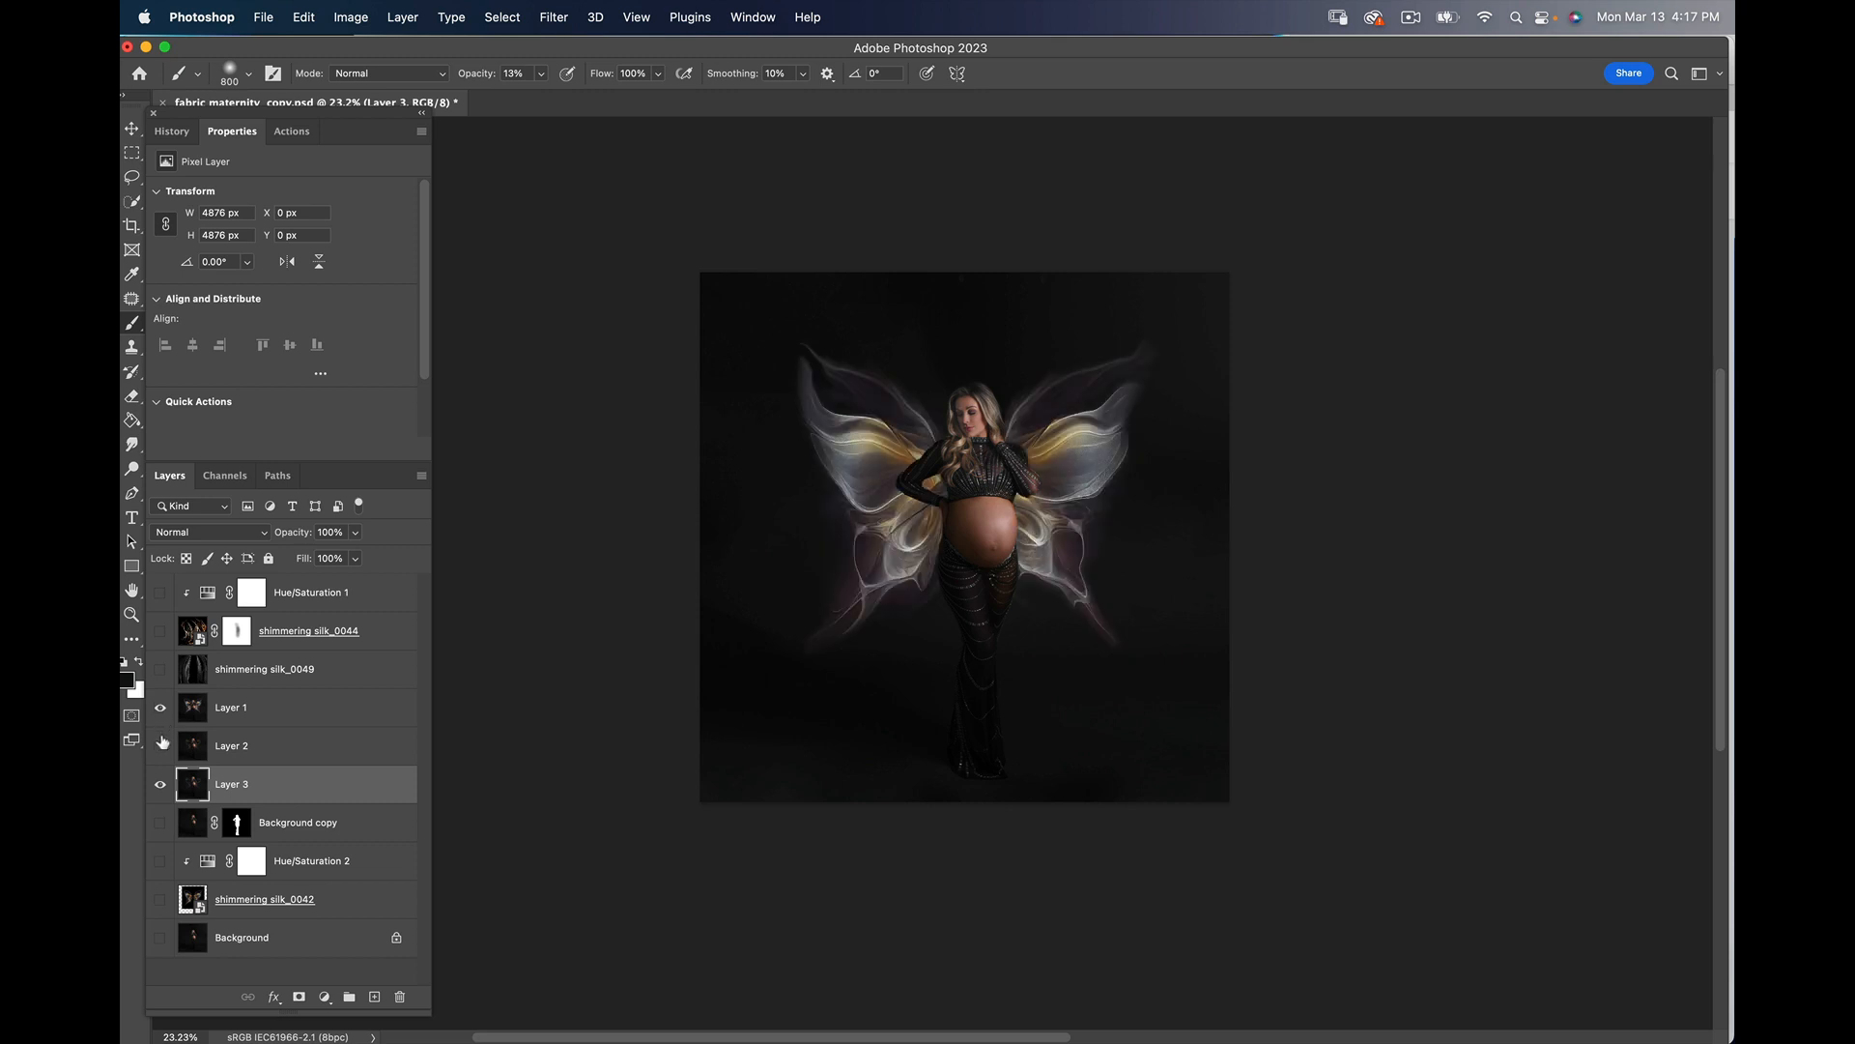
Step: Compare the three merged wing versions by hiding Layer 1 and Layer 2 in turn, down to Layer 3
left_click(257, 722)
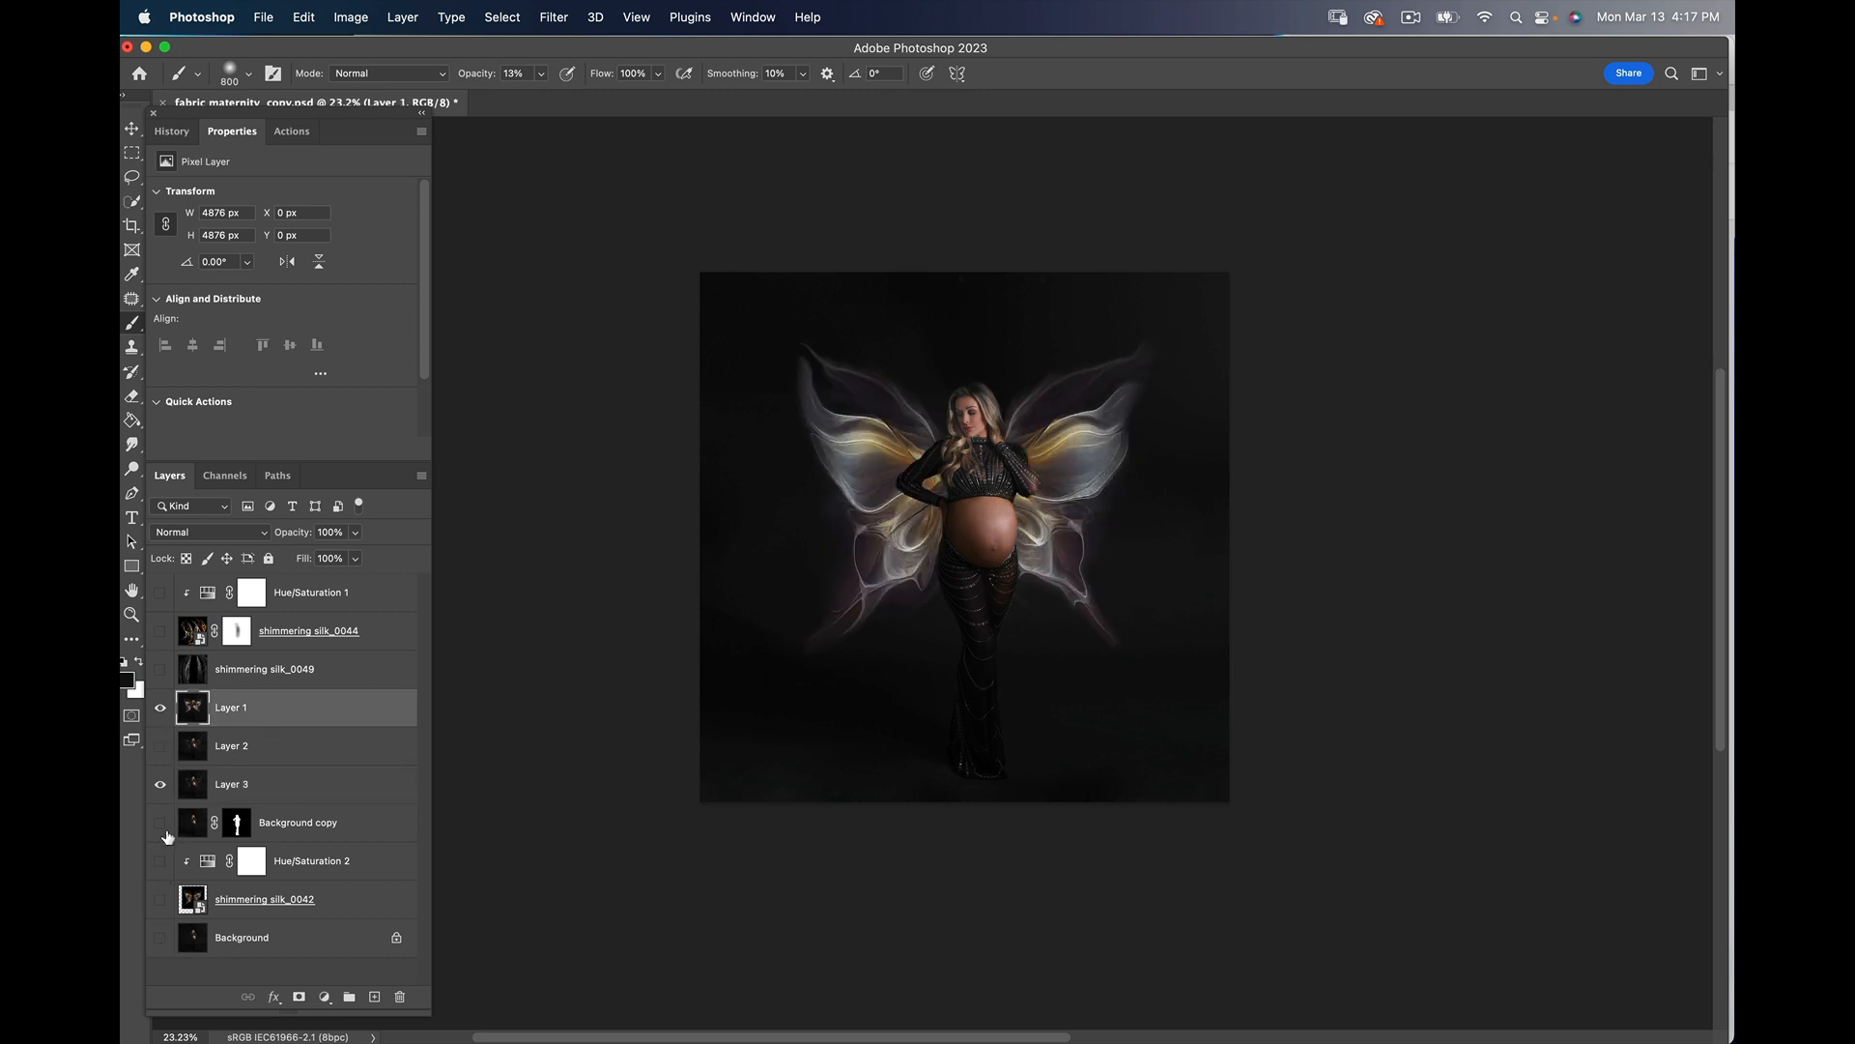
left_click(160, 707)
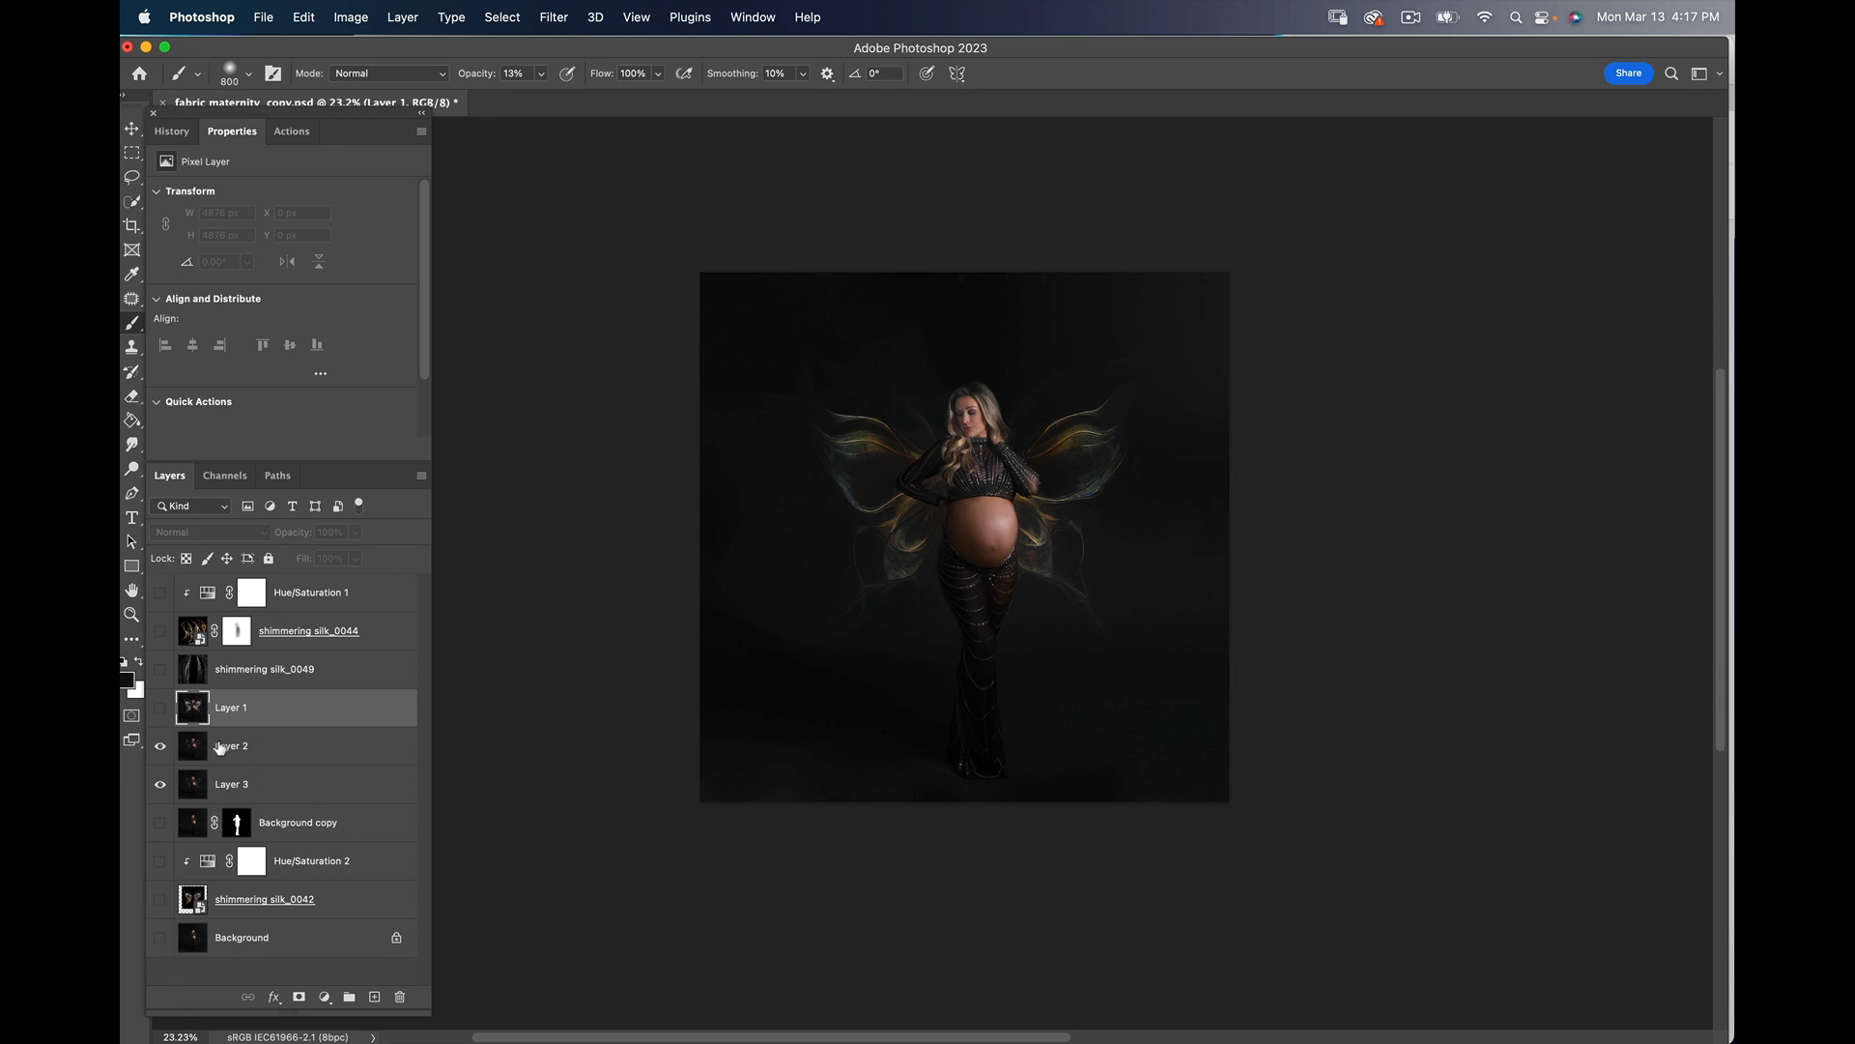
left_click(160, 745)
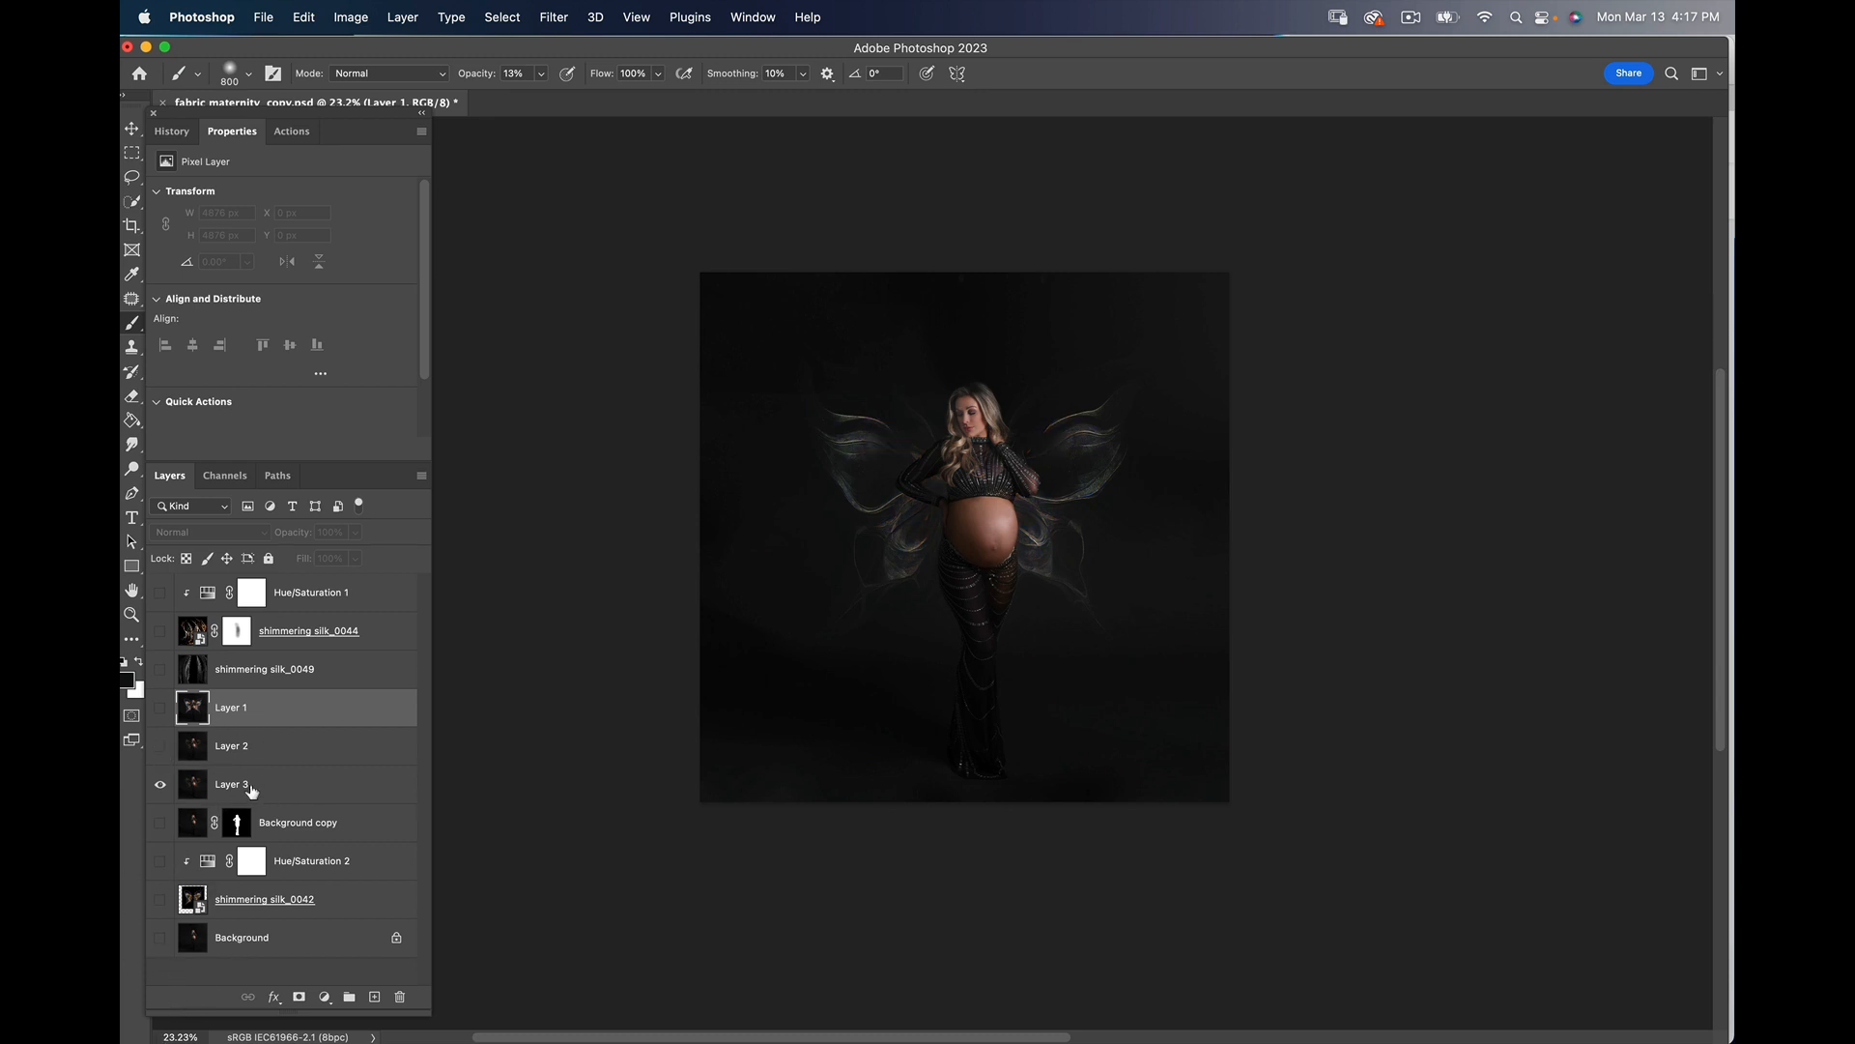